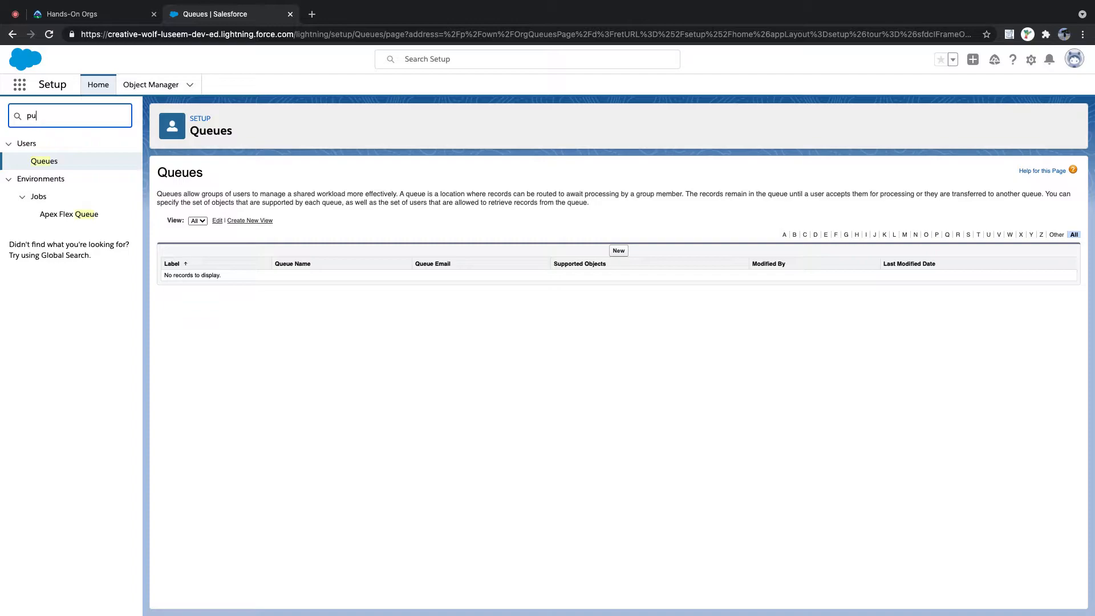
- Find Public Groups via Quick Find 'public' and start a new public group
{"action": "type", "text": "blic"}
{"action": "left_click", "coordinate": [58, 165]}
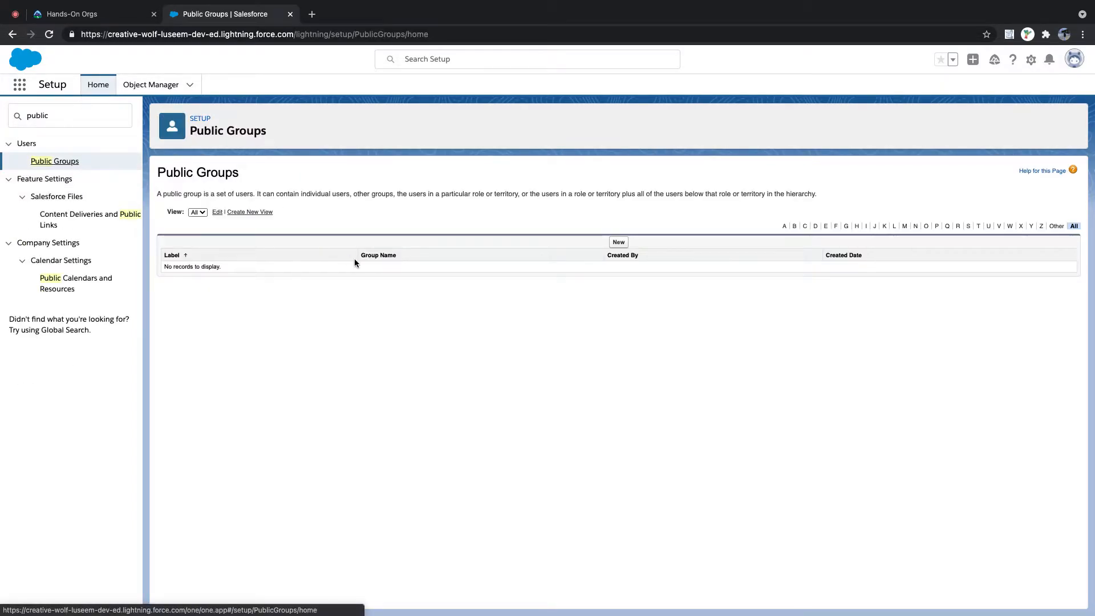
{"action": "left_click", "coordinate": [619, 243]}
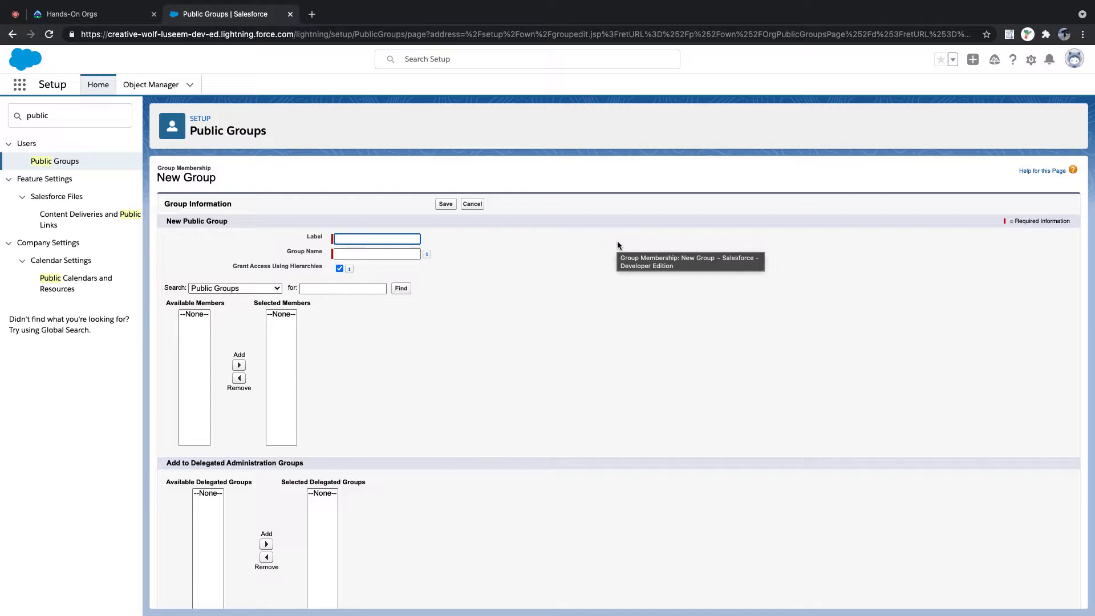
- Create public group 'My Users' (My_Users) with the manager and one other user as members, and save it
{"action": "type", "text": "My "}
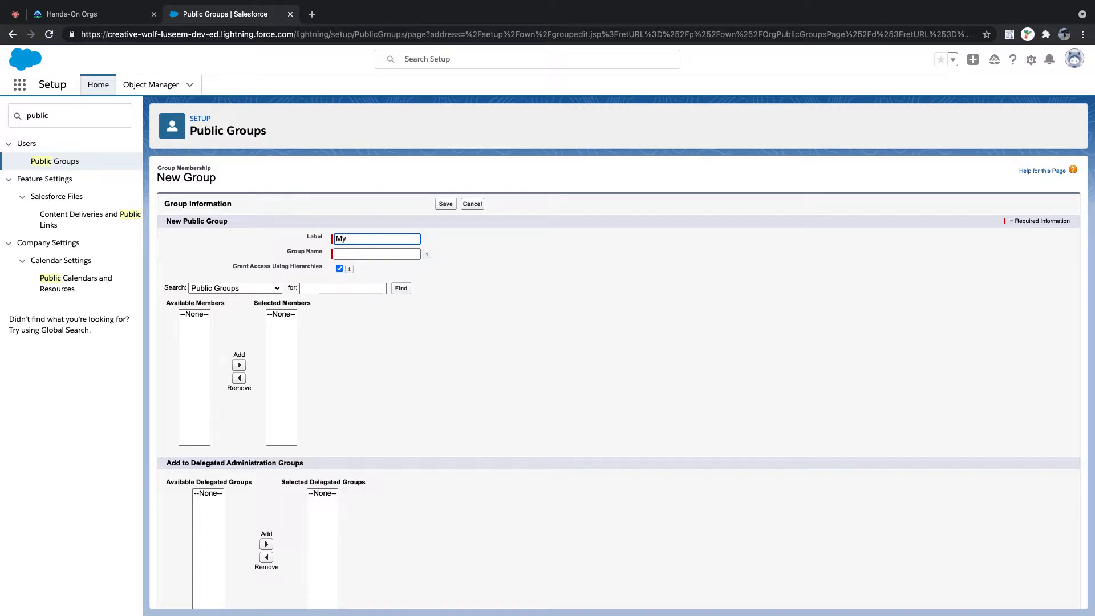
{"action": "type", "text": "Users"}
{"action": "key", "text": "Tab"}
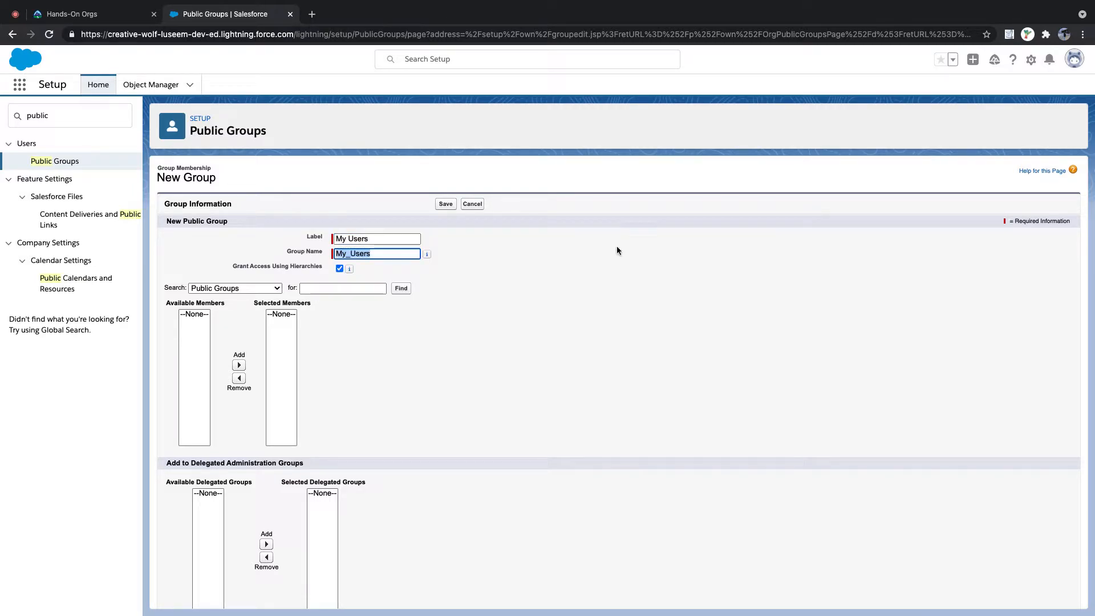
{"action": "left_click", "coordinate": [254, 288]}
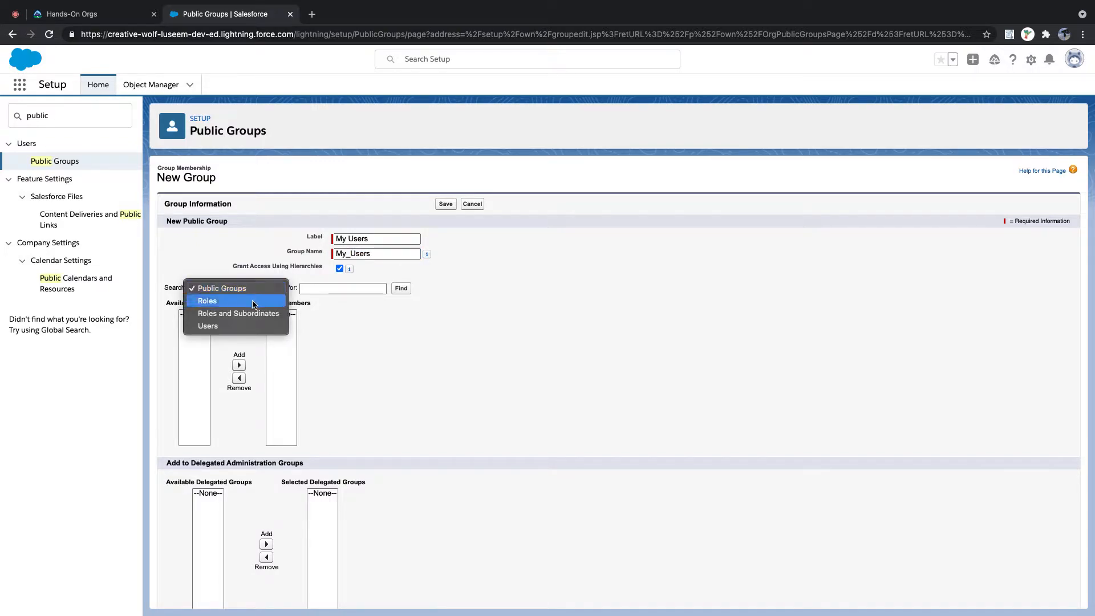
{"action": "left_click", "coordinate": [252, 326]}
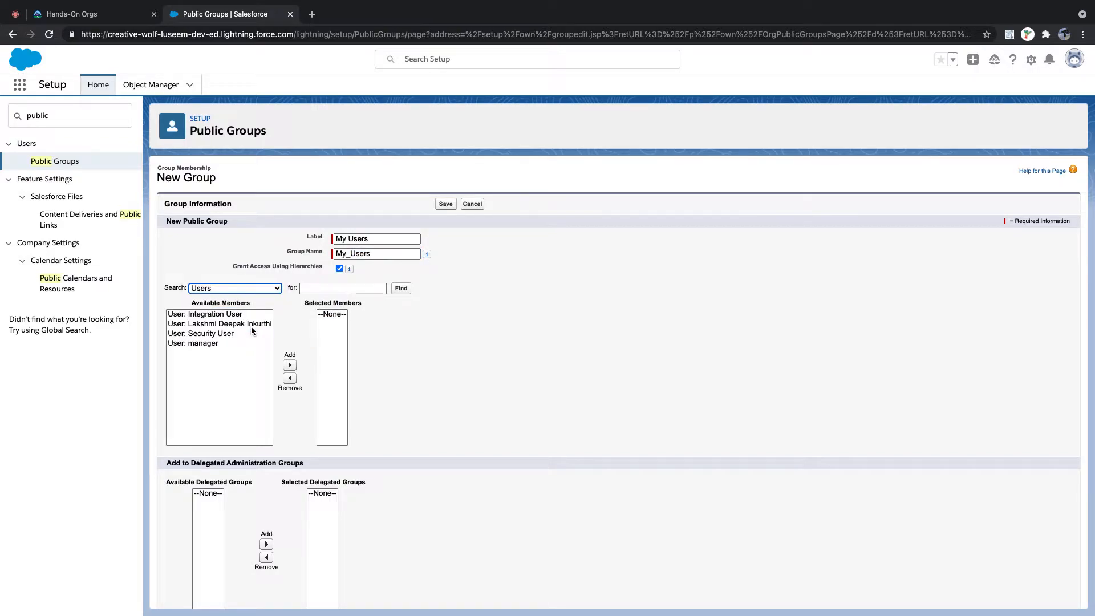
{"action": "left_click", "coordinate": [245, 324]}
{"action": "left_click", "coordinate": [290, 365]}
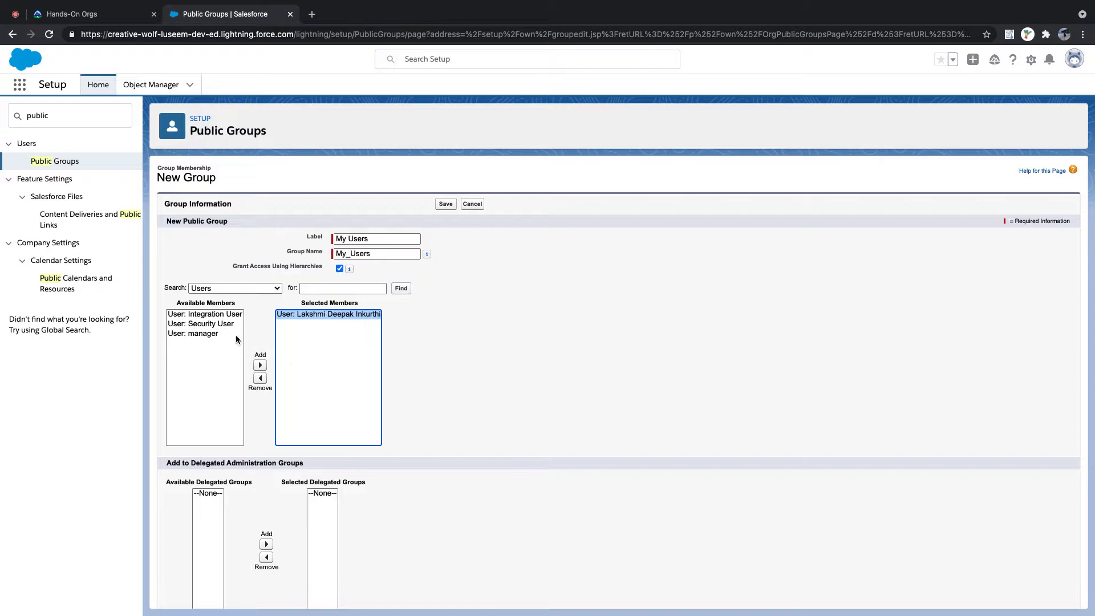
{"action": "left_click", "coordinate": [217, 334]}
{"action": "left_click", "coordinate": [261, 365]}
{"action": "scroll", "coordinate": [502, 398], "scroll_direction": "down", "scroll_amount": 2}
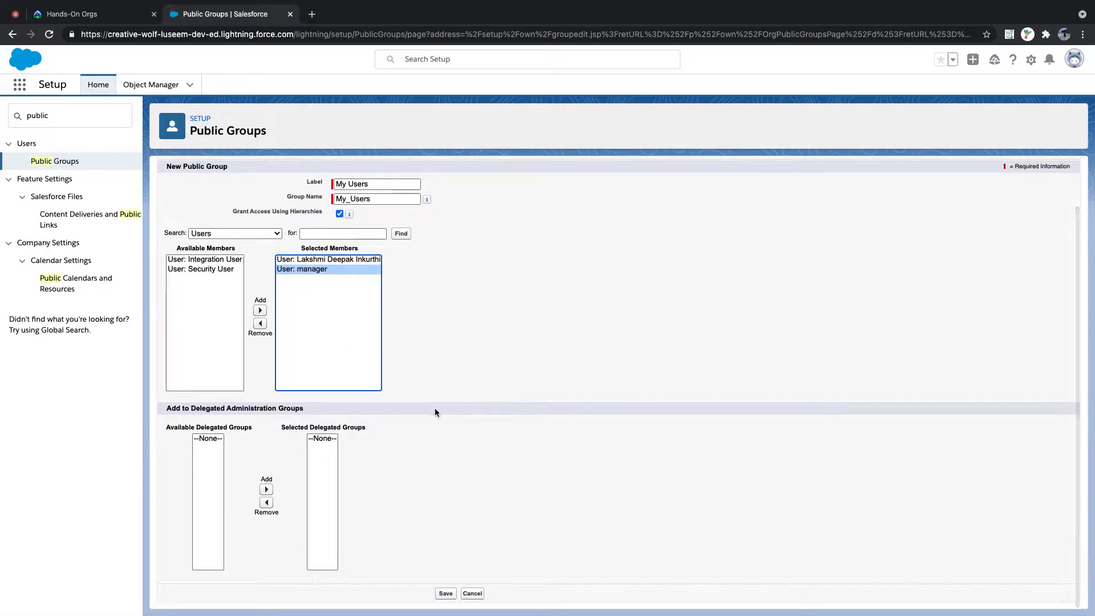
{"action": "left_click", "coordinate": [445, 593]}
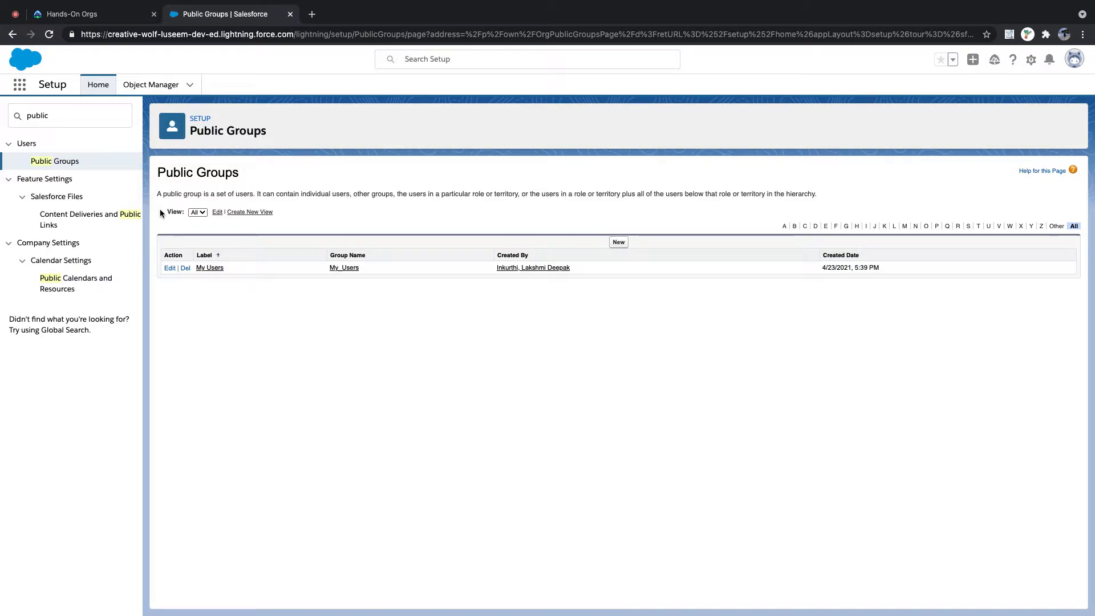
- Select the existing Quick Find search text to replace it
{"action": "left_click_drag", "start_coordinate": [58, 118], "coordinate": [22, 112]}
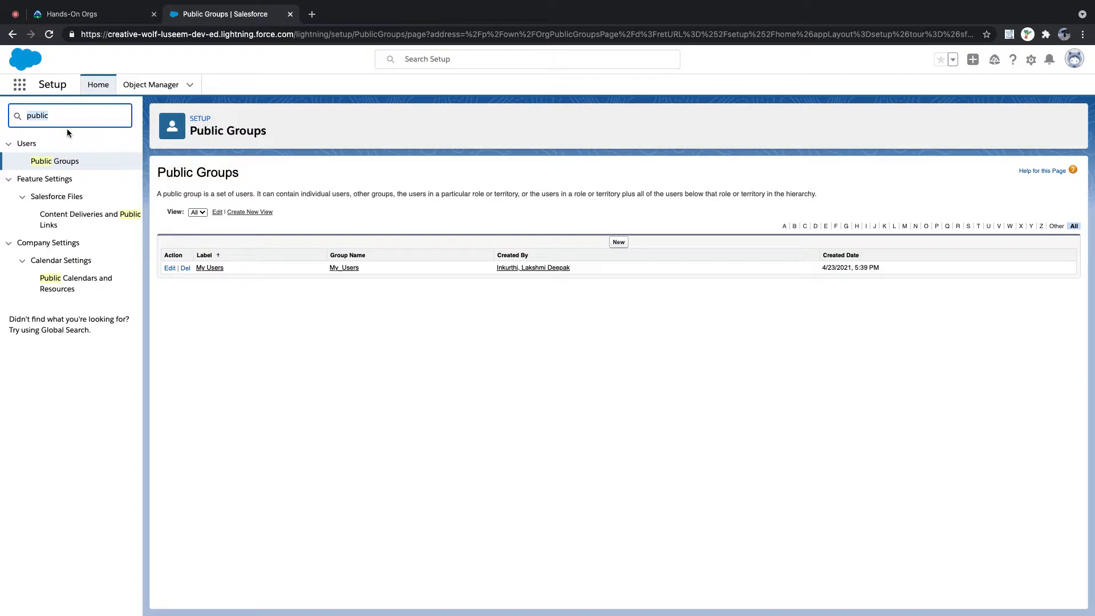
- Go to Queues via Quick Find 'queu' and open a new queue form at its Label field
{"action": "type", "text": "queu"}
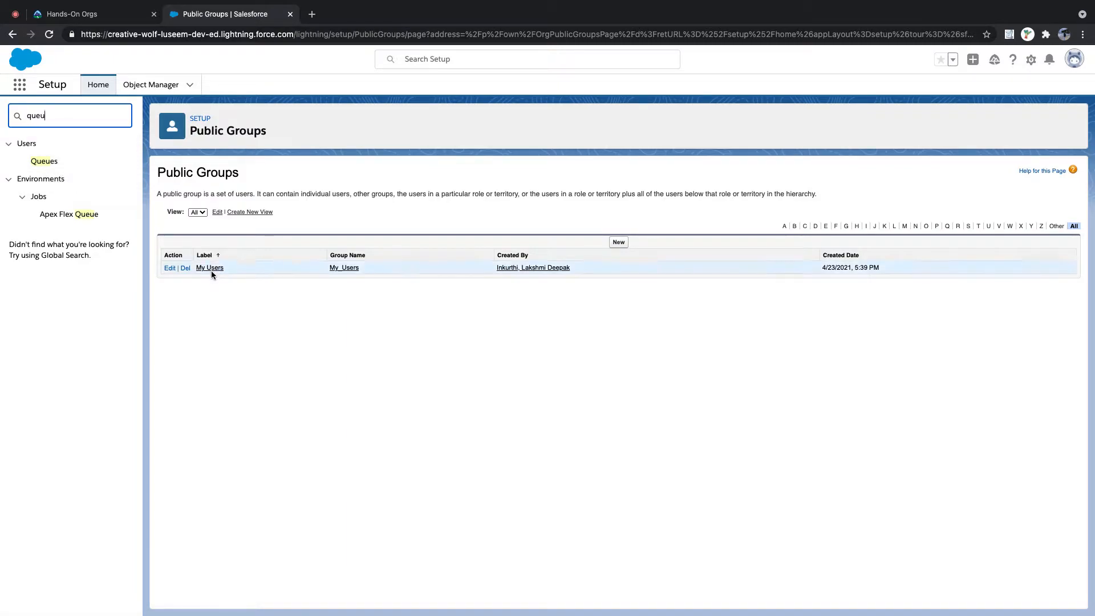
{"action": "left_click", "coordinate": [51, 162]}
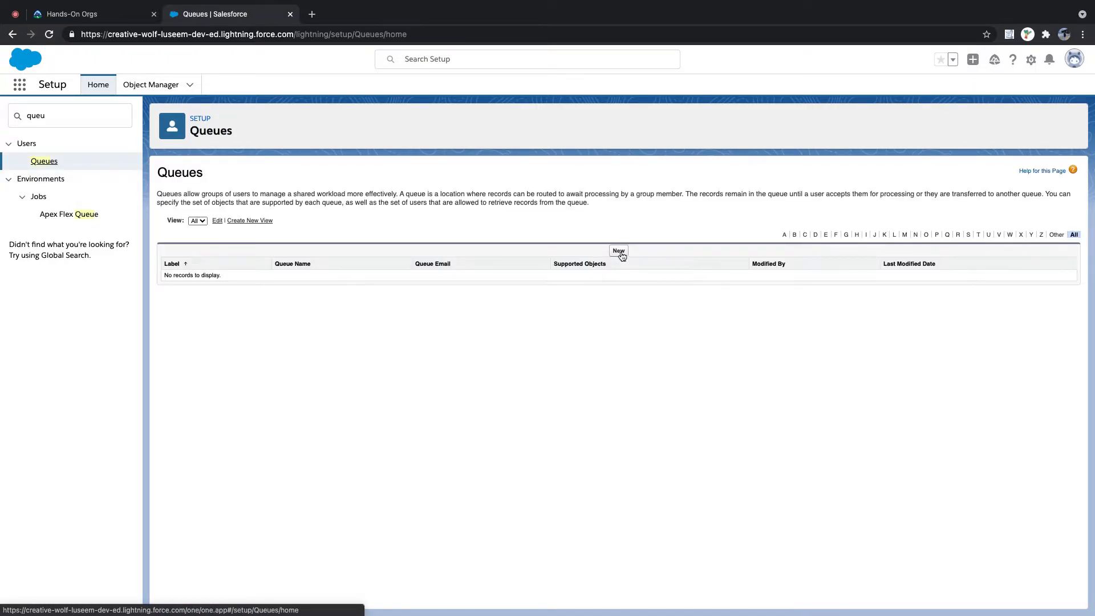
{"action": "left_click", "coordinate": [621, 253]}
{"action": "left_click", "coordinate": [360, 256]}
{"action": "key", "text": "Escape"}
- Label the queue 'Sales User' (queue name Sales_User) and add Lead as a supported object
{"action": "type", "text": "Sake"}
{"action": "key", "text": "BackSpace"}
{"action": "key", "text": "BackSpace"}
{"action": "type", "text": "les Users"}
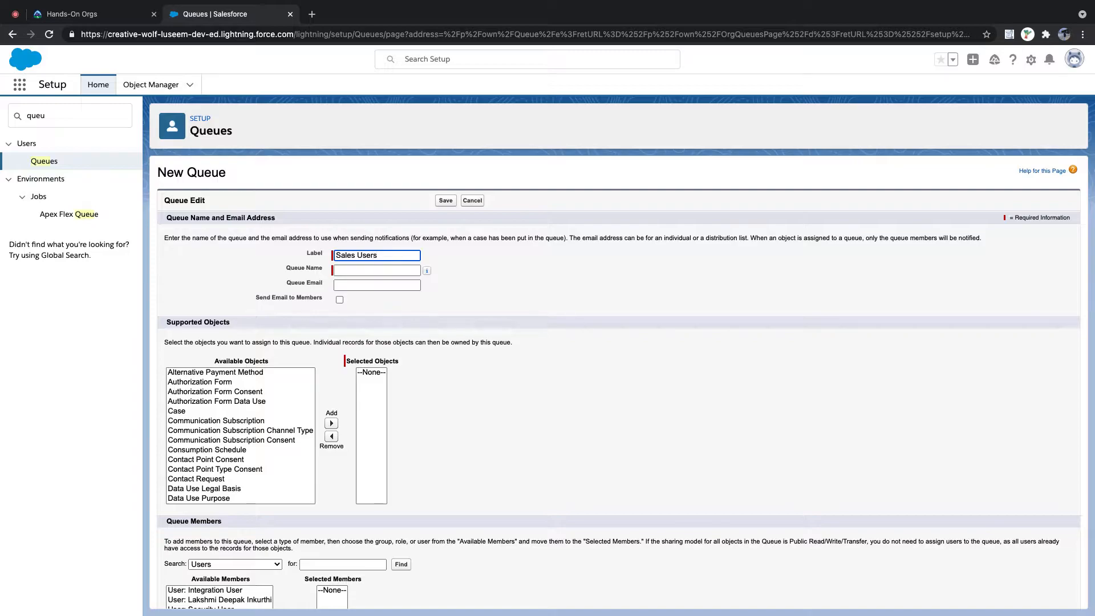
{"action": "key", "text": "Tab"}
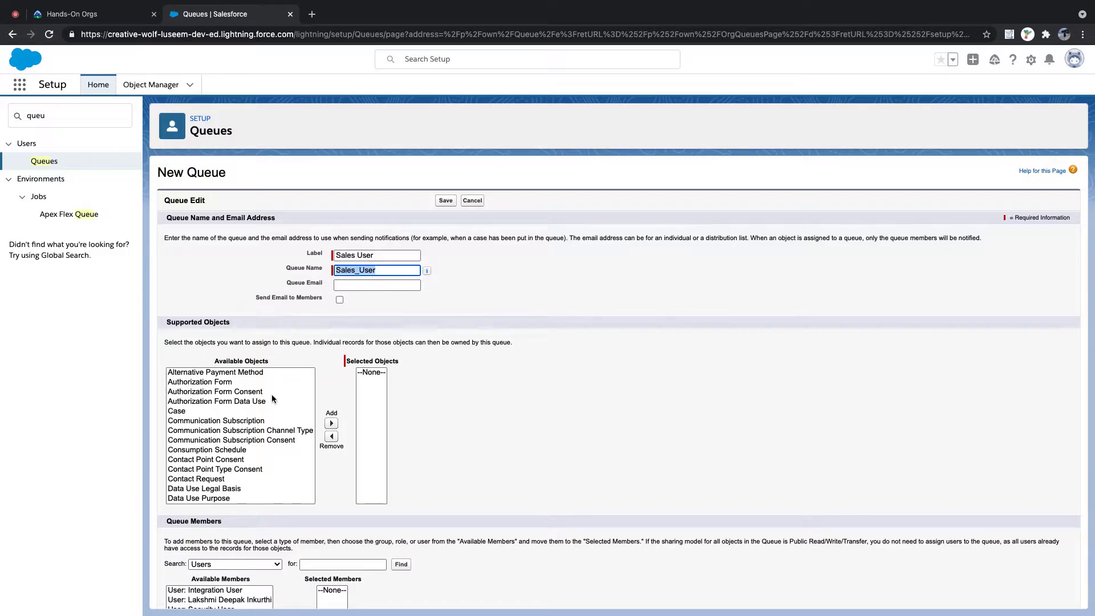
{"action": "scroll", "coordinate": [266, 394], "scroll_direction": "down", "scroll_amount": 5}
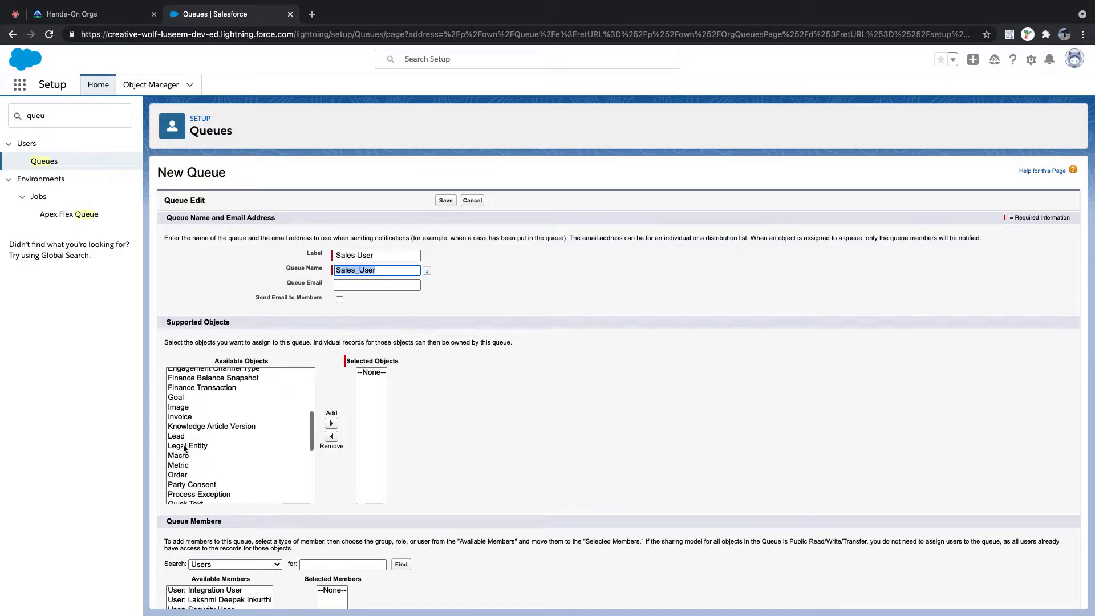
{"action": "left_click", "coordinate": [182, 437]}
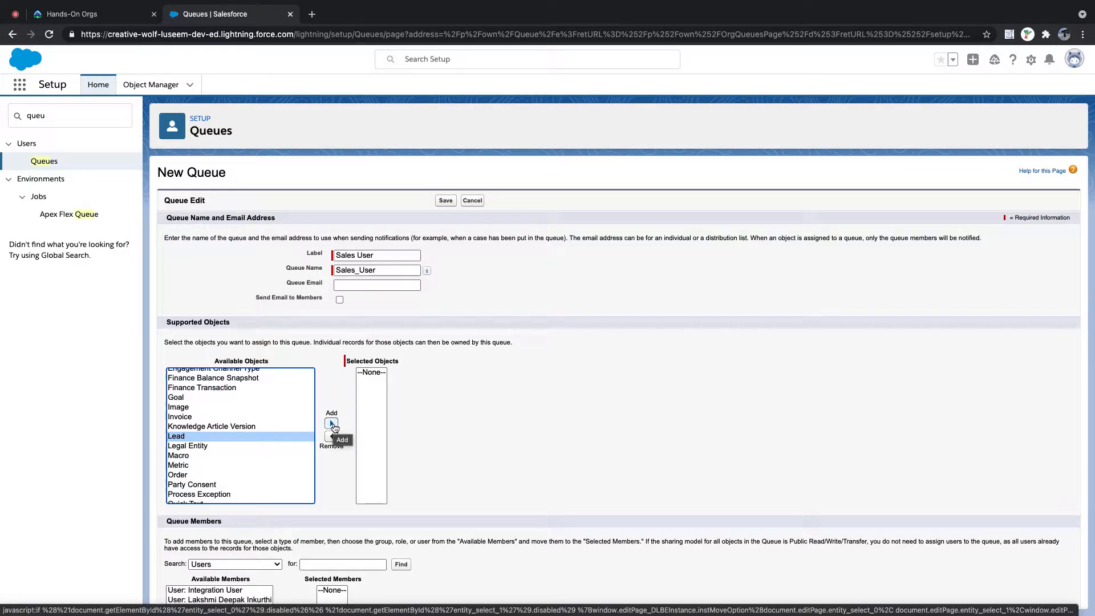
{"action": "scroll", "coordinate": [224, 428], "scroll_direction": "down", "scroll_amount": 10}
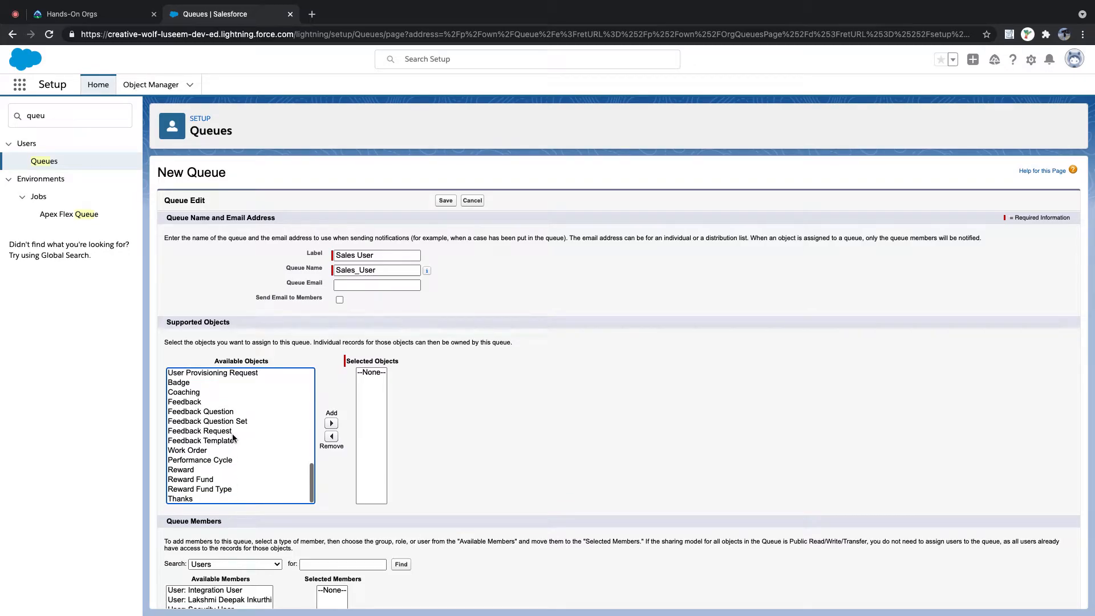
{"action": "left_click", "coordinate": [331, 425]}
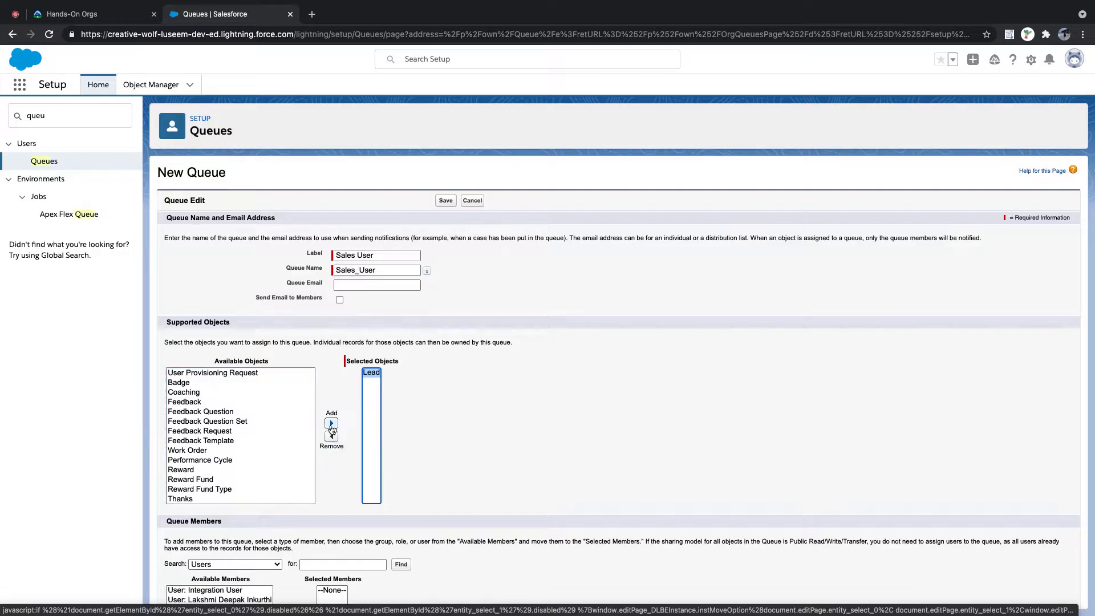
{"action": "scroll", "coordinate": [463, 428], "scroll_direction": "down", "scroll_amount": 3}
- Add the My Users public group as a member of the Sales User queue
{"action": "scroll", "coordinate": [464, 431], "scroll_direction": "down", "scroll_amount": 1}
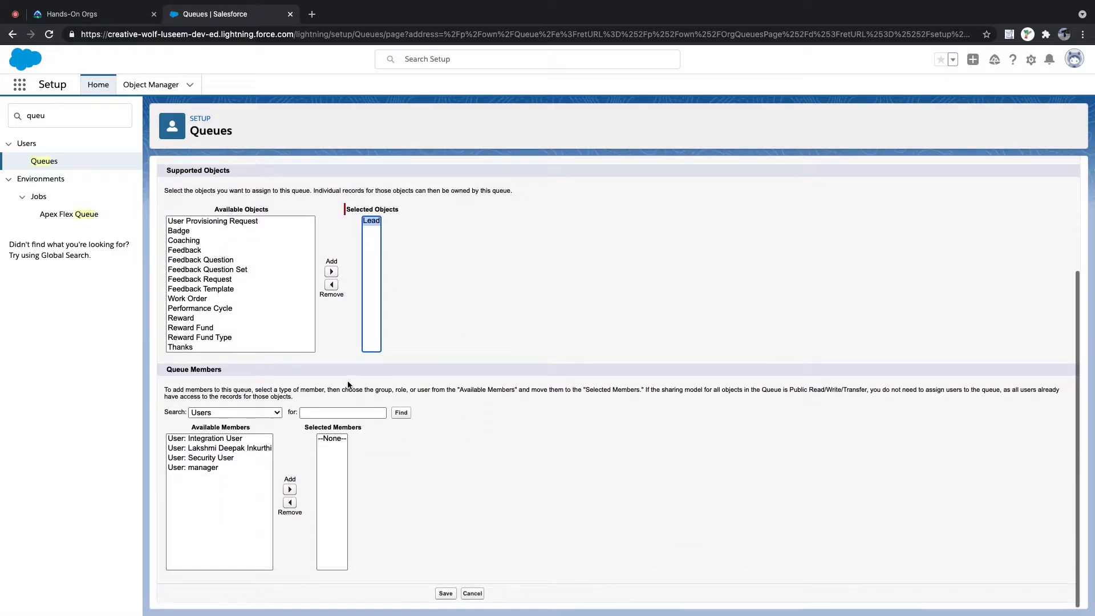
{"action": "scroll", "coordinate": [244, 340], "scroll_direction": "up", "scroll_amount": 5}
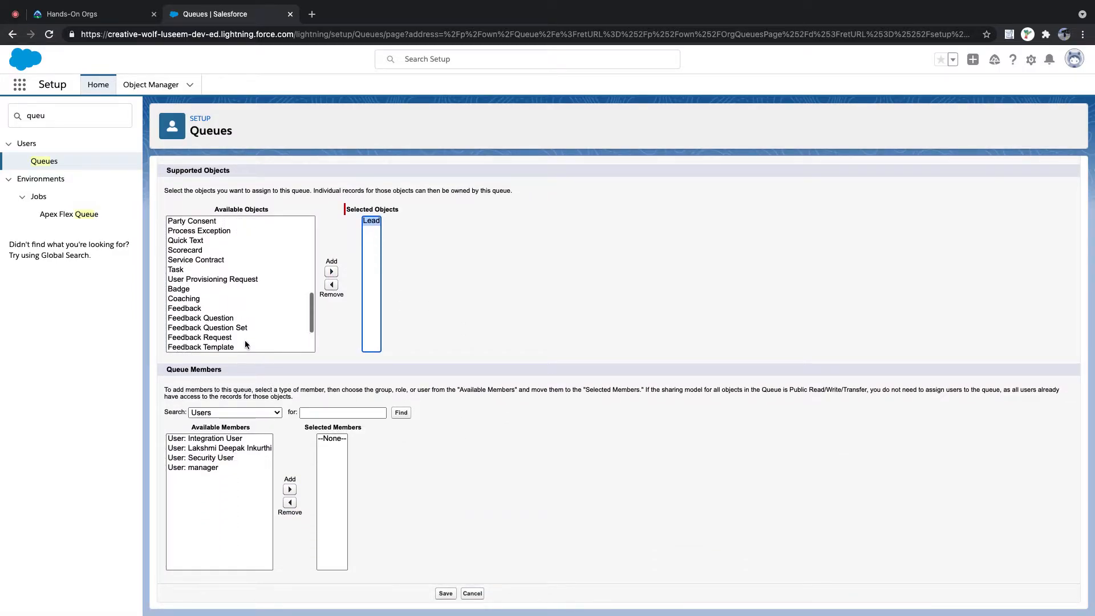
{"action": "scroll", "coordinate": [245, 340], "scroll_direction": "up", "scroll_amount": 3}
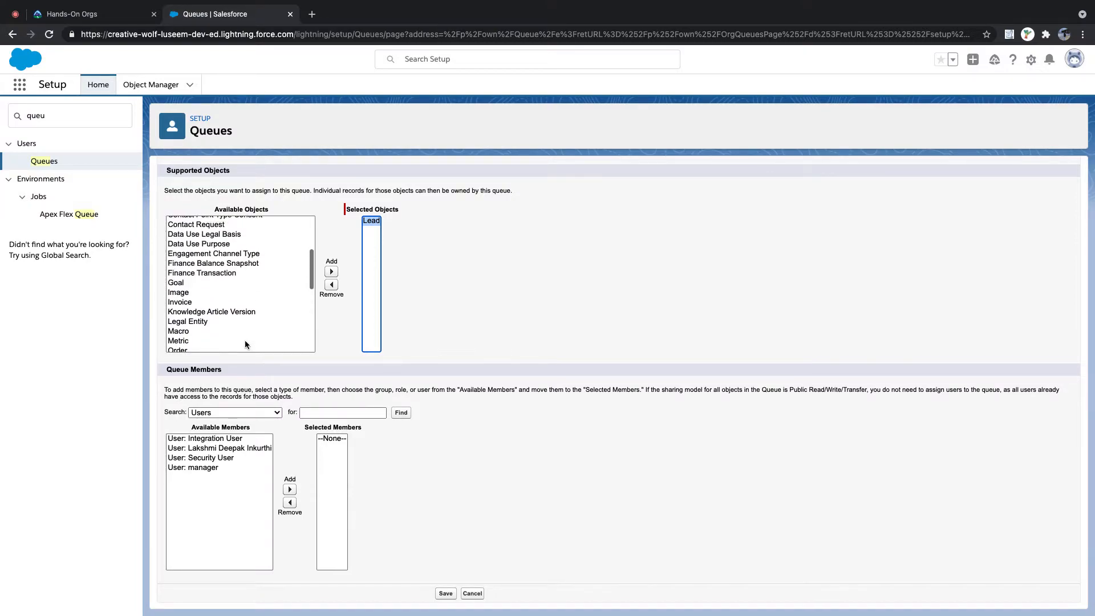
{"action": "left_click", "coordinate": [254, 413]}
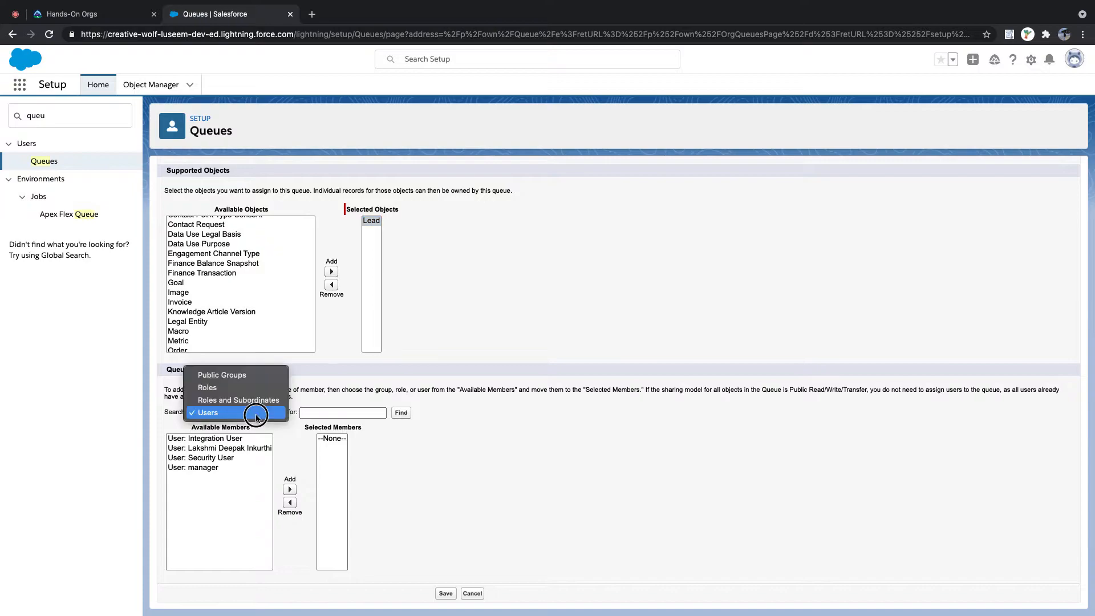
{"action": "left_click", "coordinate": [245, 376]}
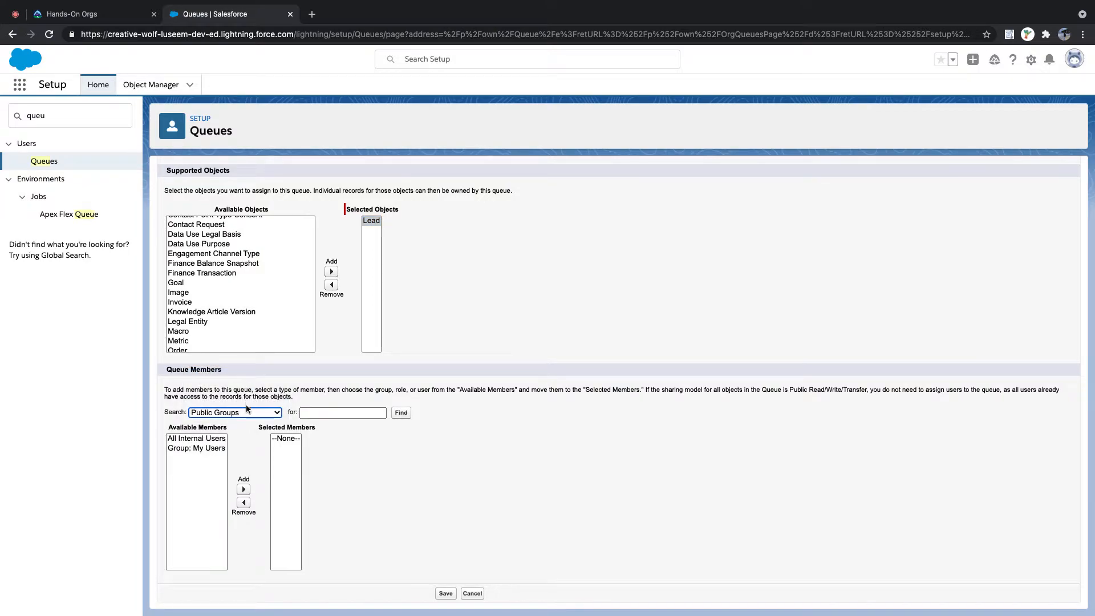
{"action": "left_click", "coordinate": [251, 414]}
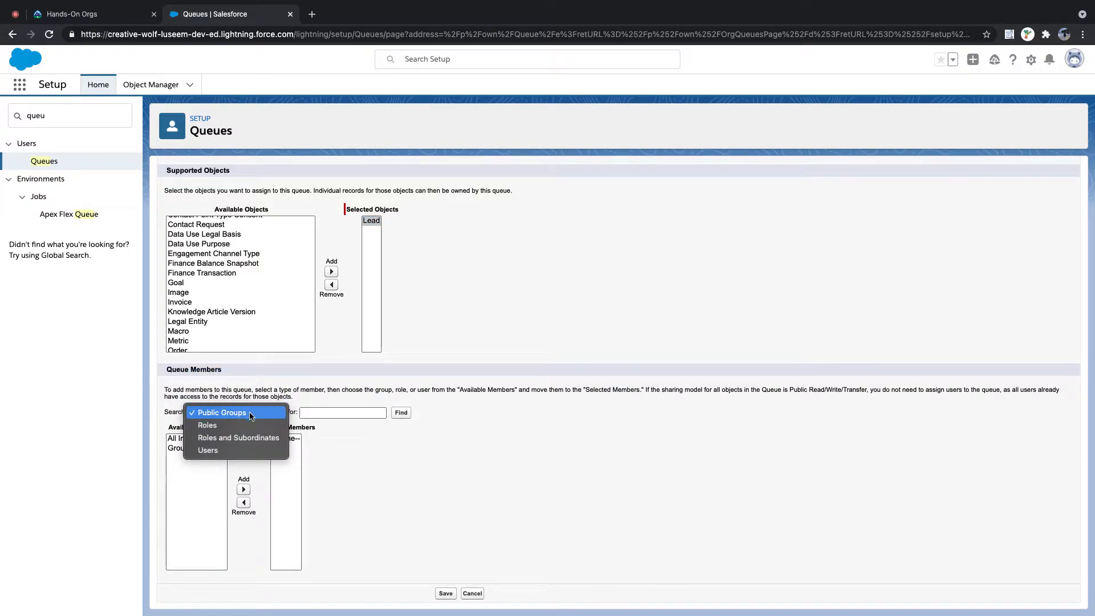
{"action": "left_click", "coordinate": [250, 438]}
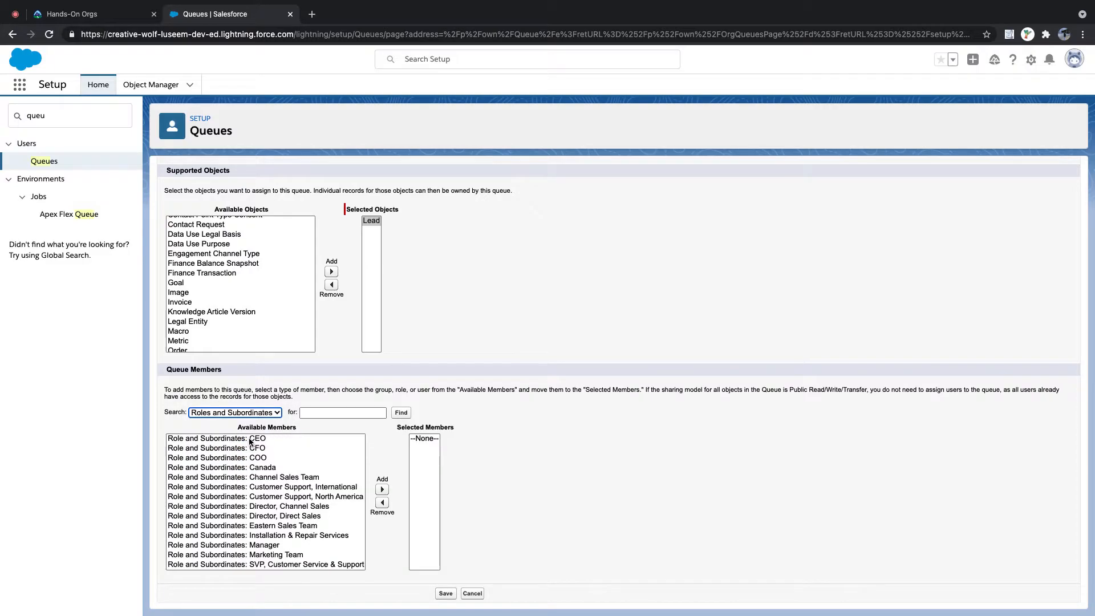
{"action": "scroll", "coordinate": [365, 427], "scroll_direction": "up", "scroll_amount": 2}
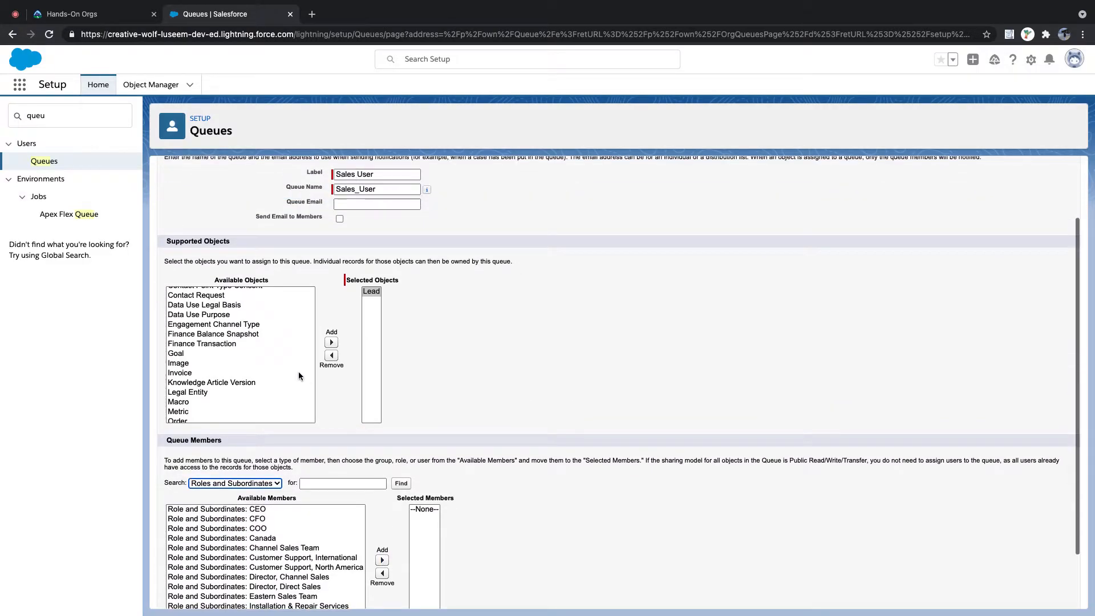
{"action": "scroll", "coordinate": [308, 553], "scroll_direction": "down", "scroll_amount": 3}
{"action": "left_click", "coordinate": [278, 484]}
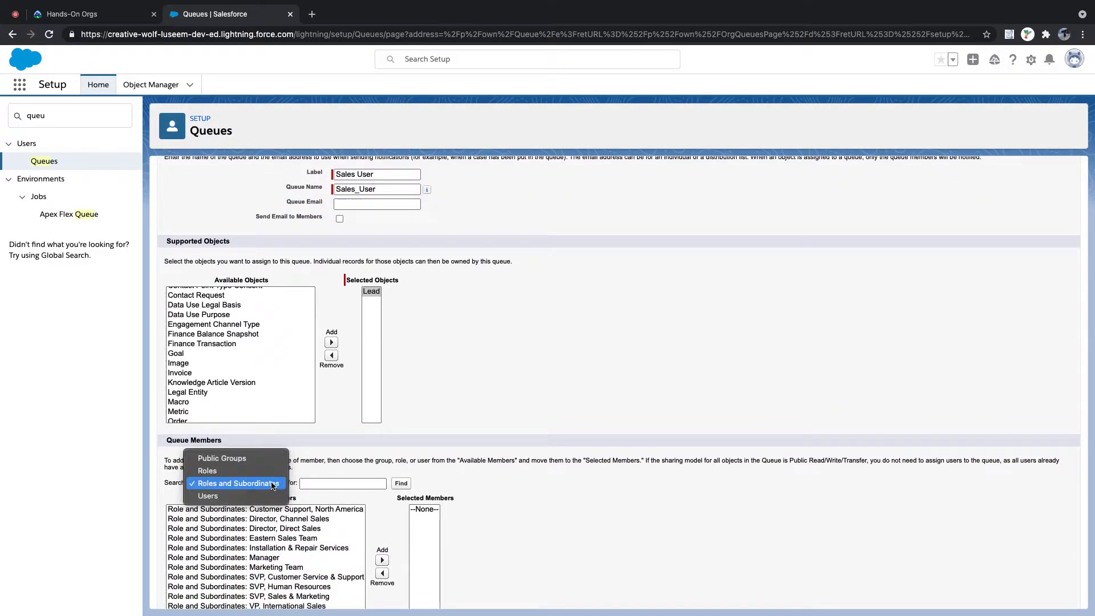
{"action": "left_click", "coordinate": [257, 455]}
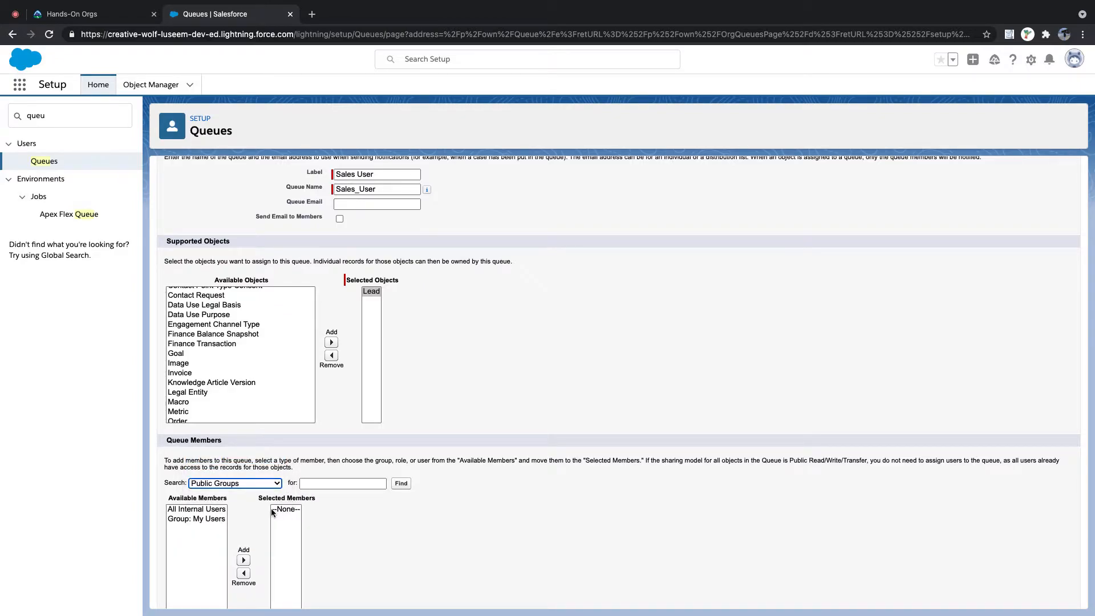
{"action": "scroll", "coordinate": [341, 514], "scroll_direction": "down", "scroll_amount": 2}
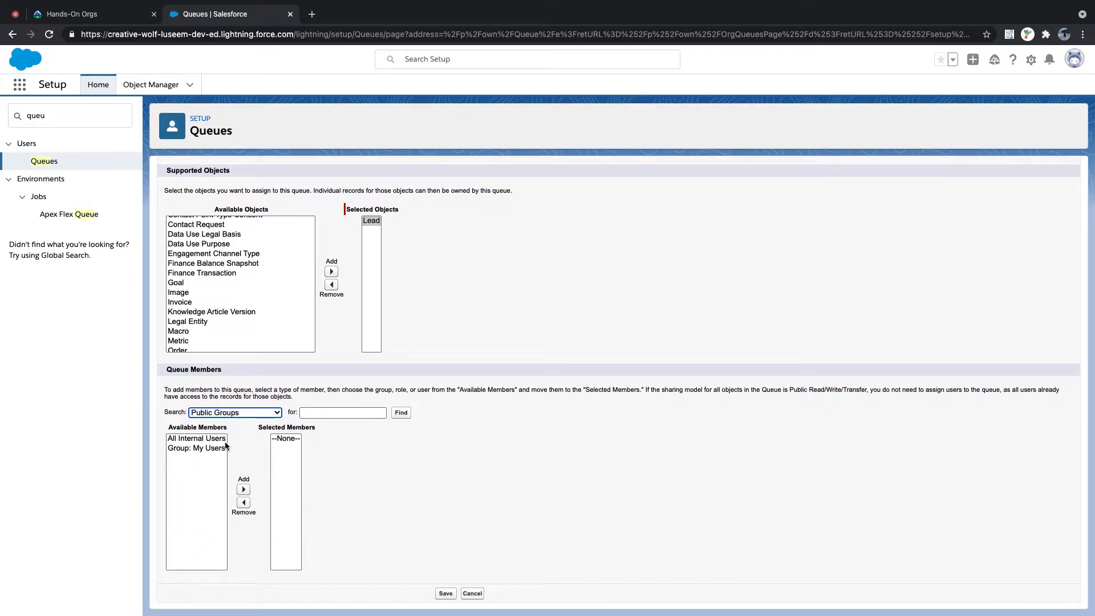
{"action": "left_click", "coordinate": [210, 448]}
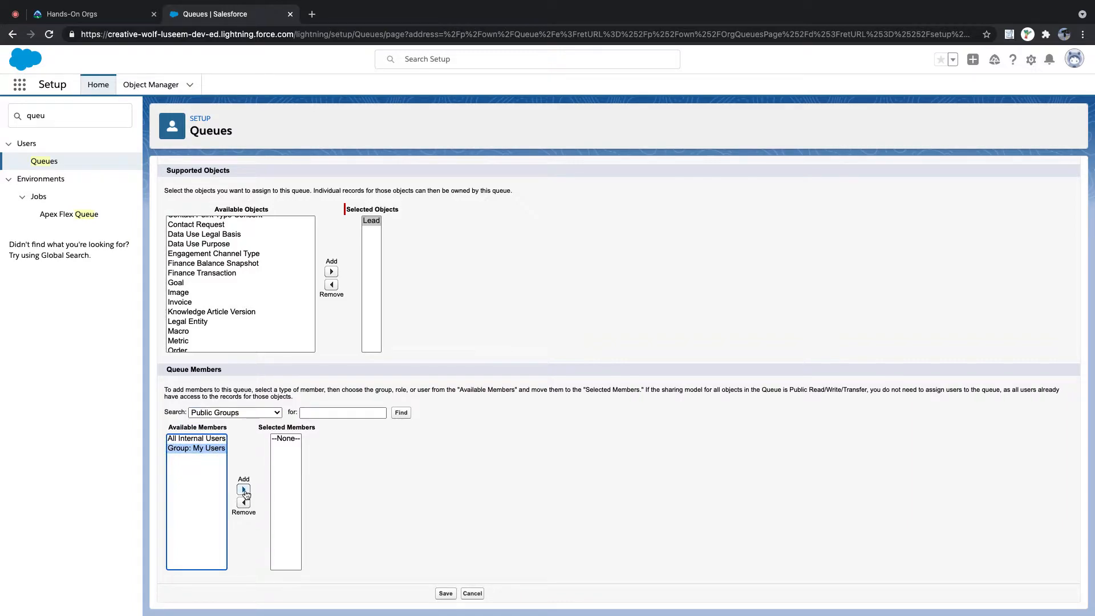
{"action": "left_click", "coordinate": [244, 489]}
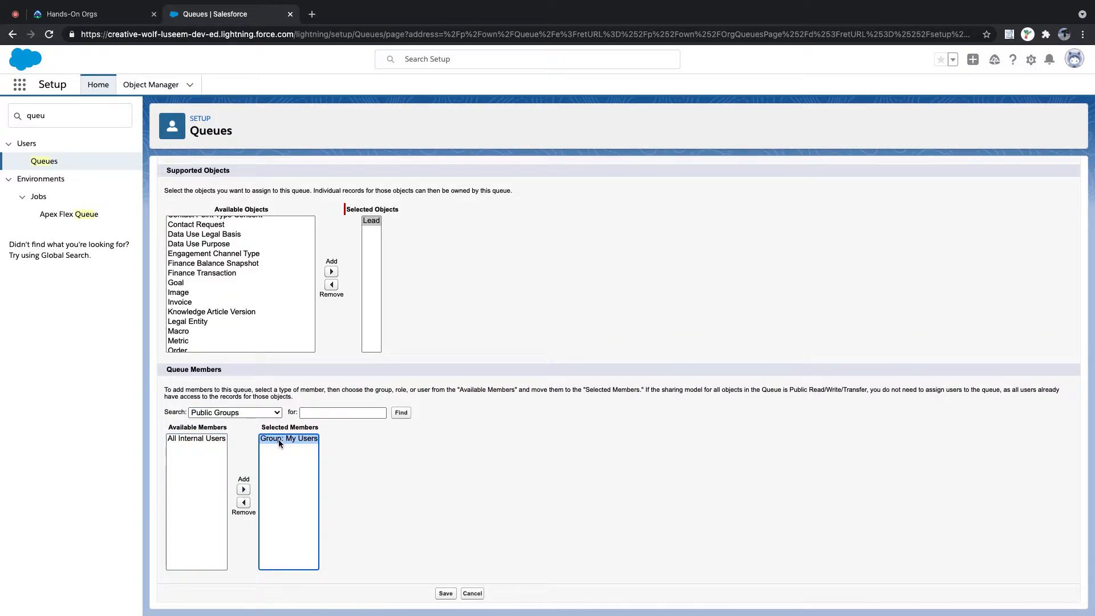
- Add the Canada and Manager roles as queue members
{"action": "left_click", "coordinate": [266, 412]}
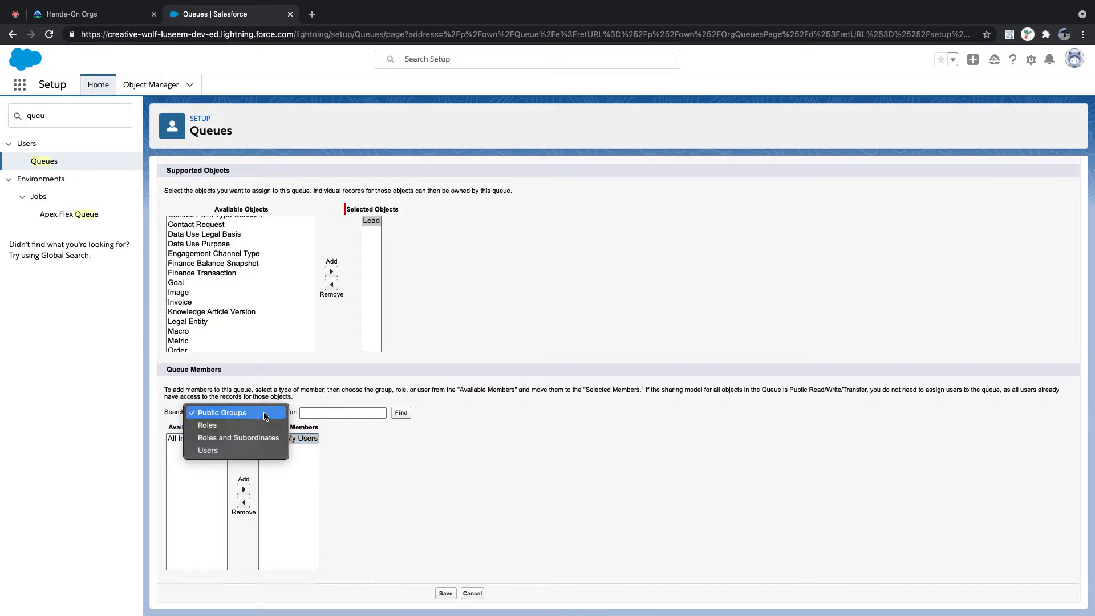
{"action": "left_click", "coordinate": [261, 428]}
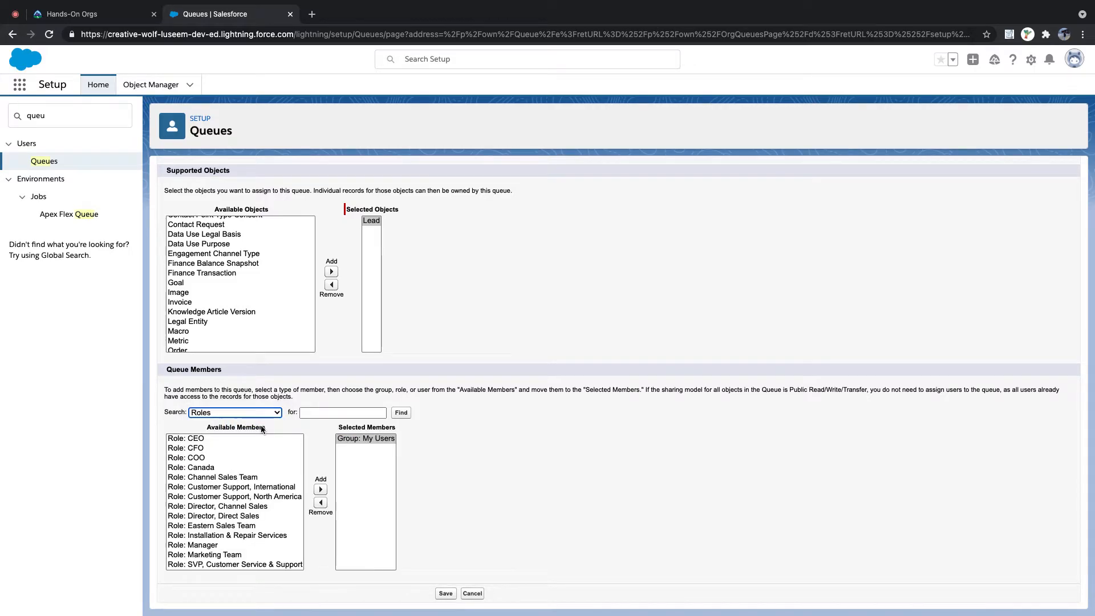
{"action": "left_click", "coordinate": [224, 468]}
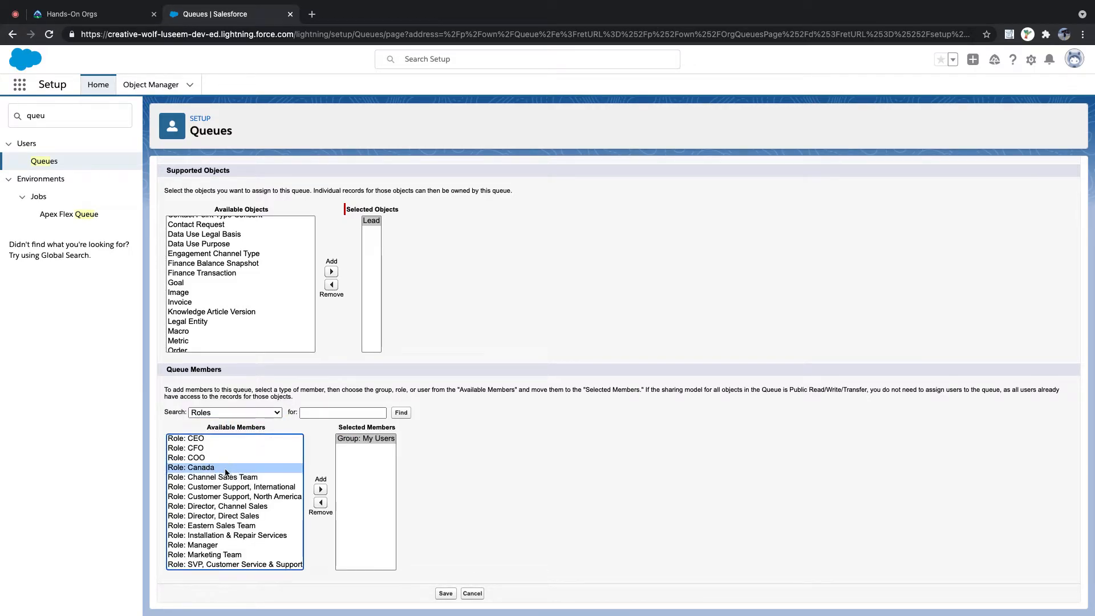
{"action": "left_click", "coordinate": [321, 489]}
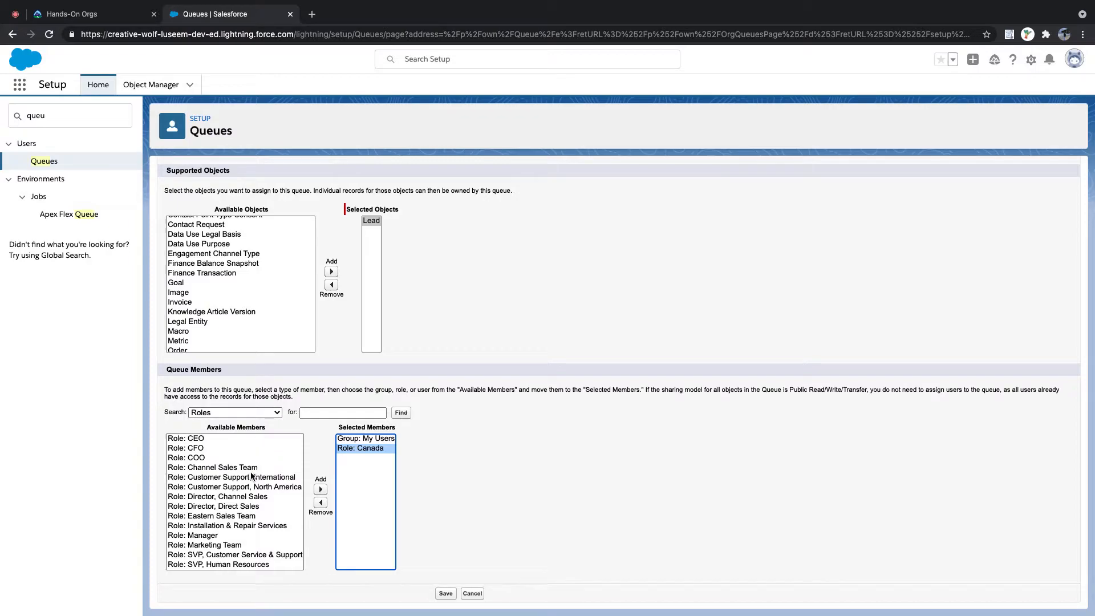
{"action": "scroll", "coordinate": [249, 508], "scroll_direction": "down", "scroll_amount": 2}
{"action": "left_click", "coordinate": [220, 520]}
{"action": "left_click", "coordinate": [320, 490]}
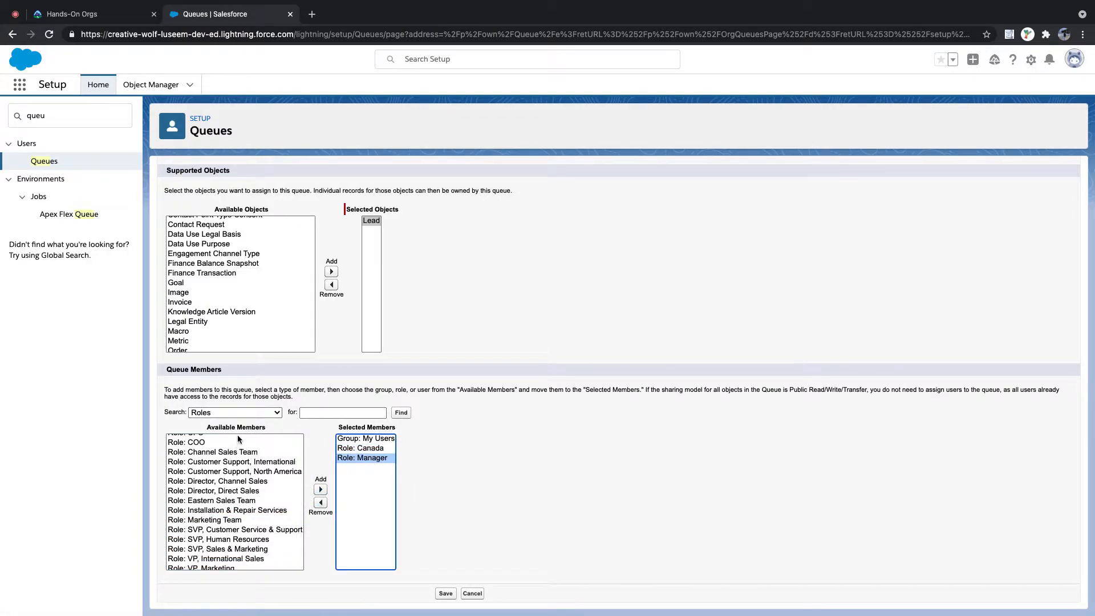
- Add two users, including manager, as members, save the queue, and start a new queue
{"action": "left_click", "coordinate": [239, 412]}
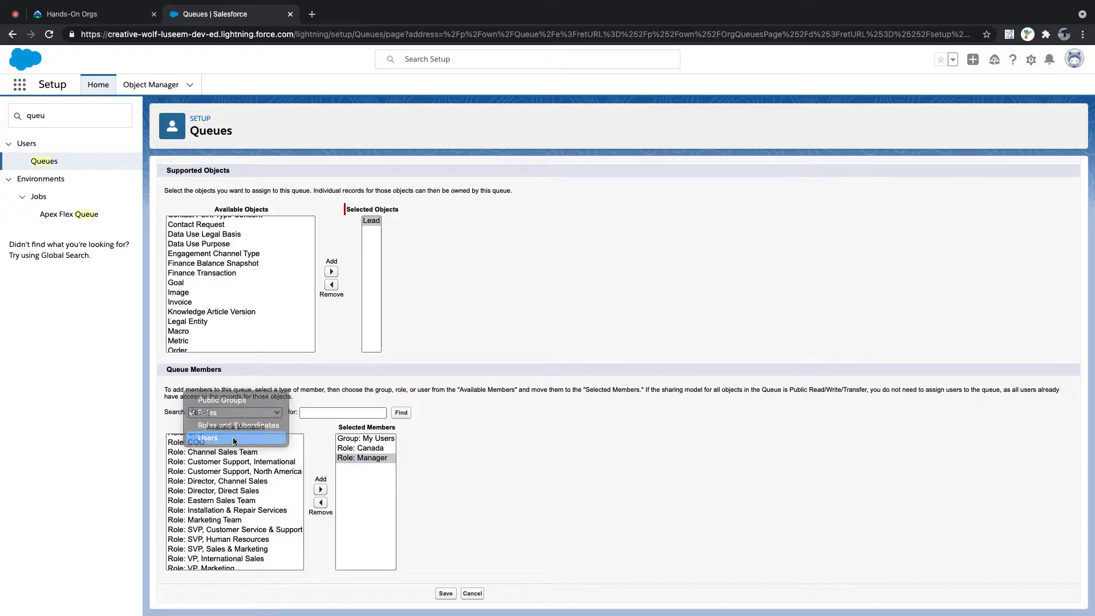
{"action": "left_click", "coordinate": [234, 438]}
{"action": "left_click", "coordinate": [219, 447]}
{"action": "left_click", "coordinate": [289, 489]}
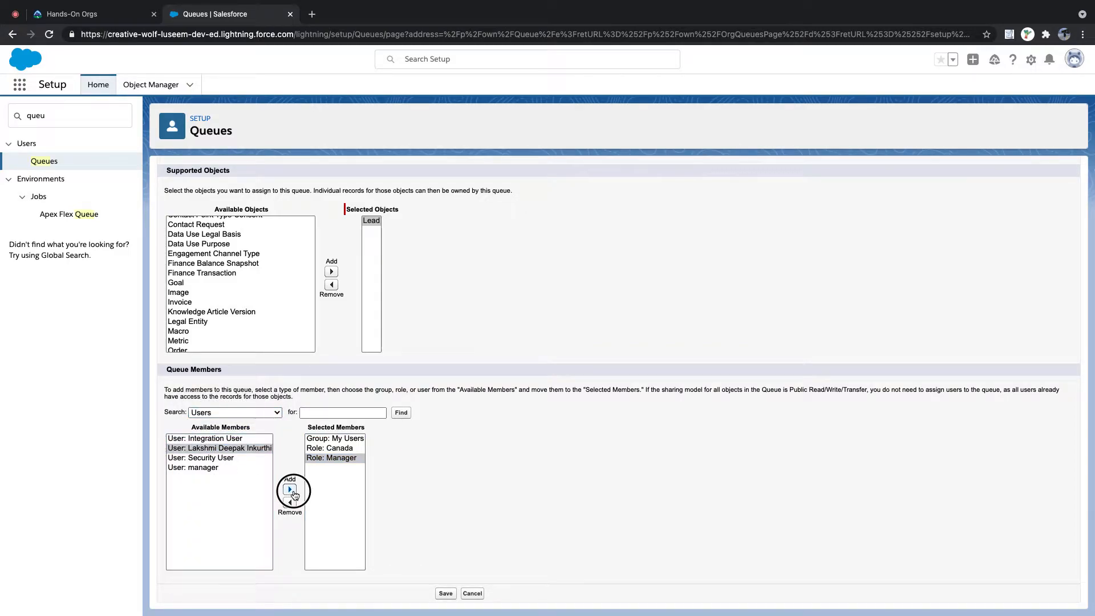
{"action": "left_click", "coordinate": [197, 457]}
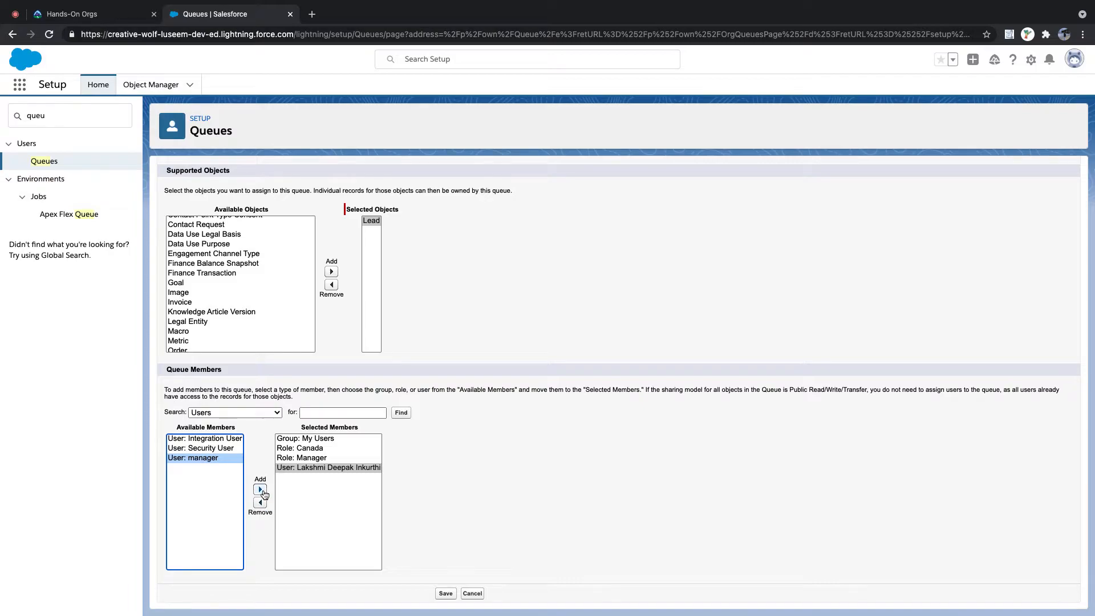
{"action": "left_click", "coordinate": [260, 489]}
{"action": "left_click", "coordinate": [445, 594]}
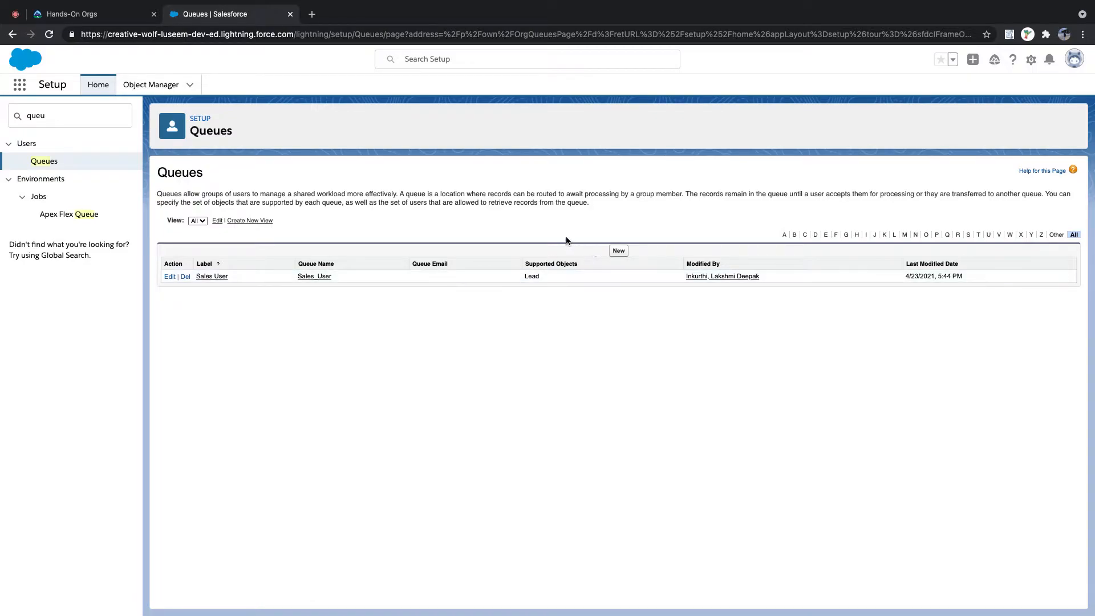
{"action": "left_click", "coordinate": [620, 251]}
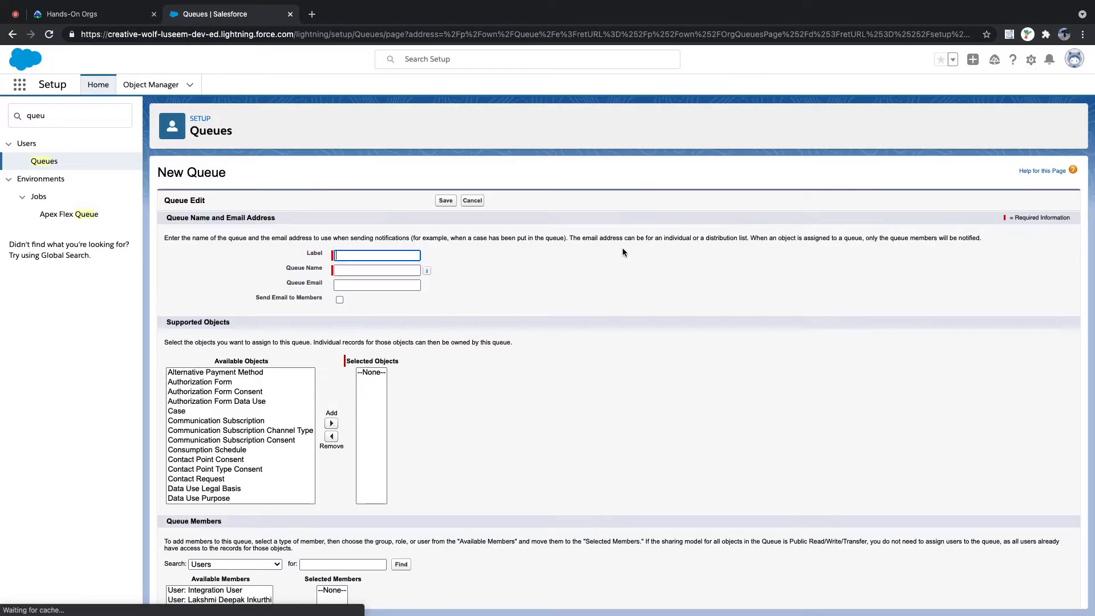
- Label the queue 'Service Team' (Service_Team) and make it support Lead
{"action": "type", "text": "Service"}
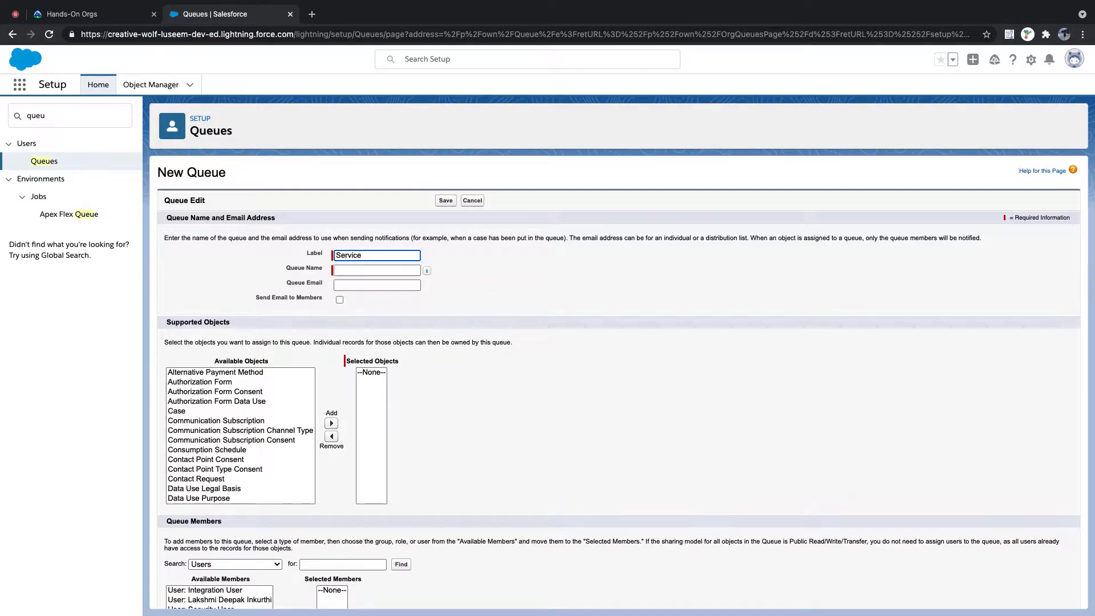
{"action": "type", "text": " Team"}
{"action": "key", "text": "Tab"}
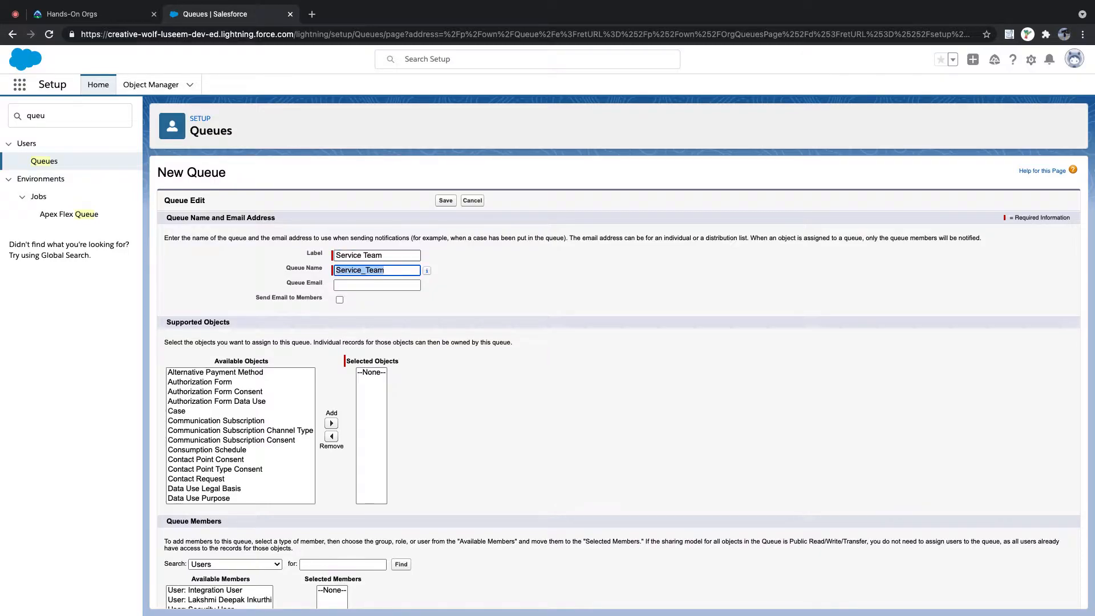
{"action": "scroll", "coordinate": [266, 441], "scroll_direction": "down", "scroll_amount": 5}
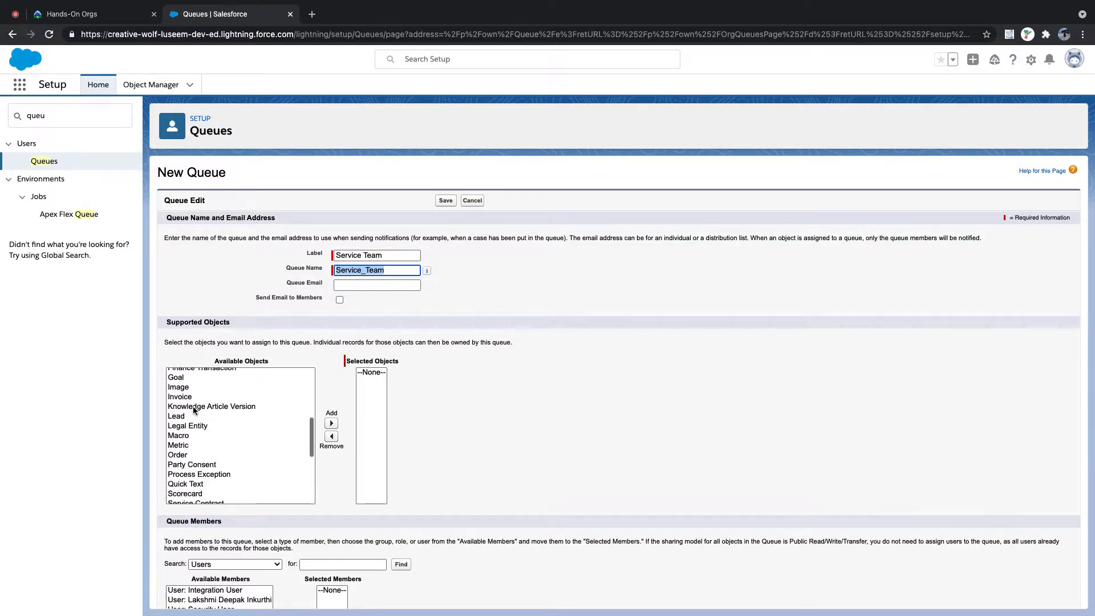
{"action": "left_click", "coordinate": [176, 416]}
{"action": "left_click", "coordinate": [331, 423]}
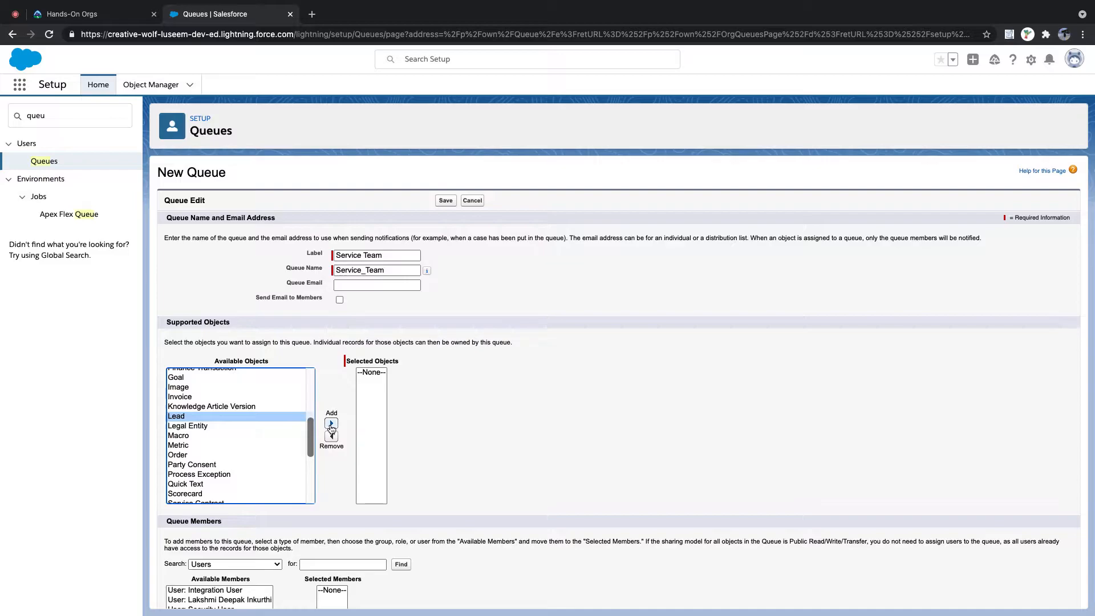
- Add the My Users group as a member and save the Service Team queue
{"action": "scroll", "coordinate": [308, 439], "scroll_direction": "down", "scroll_amount": 5}
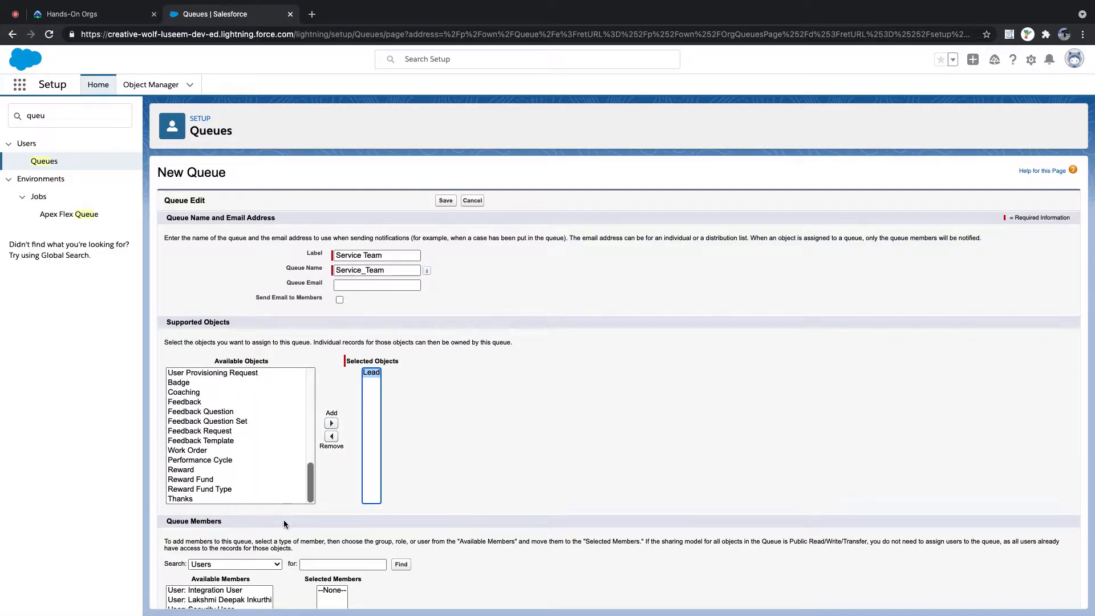
{"action": "scroll", "coordinate": [283, 519], "scroll_direction": "down", "scroll_amount": 3}
{"action": "left_click", "coordinate": [242, 412]}
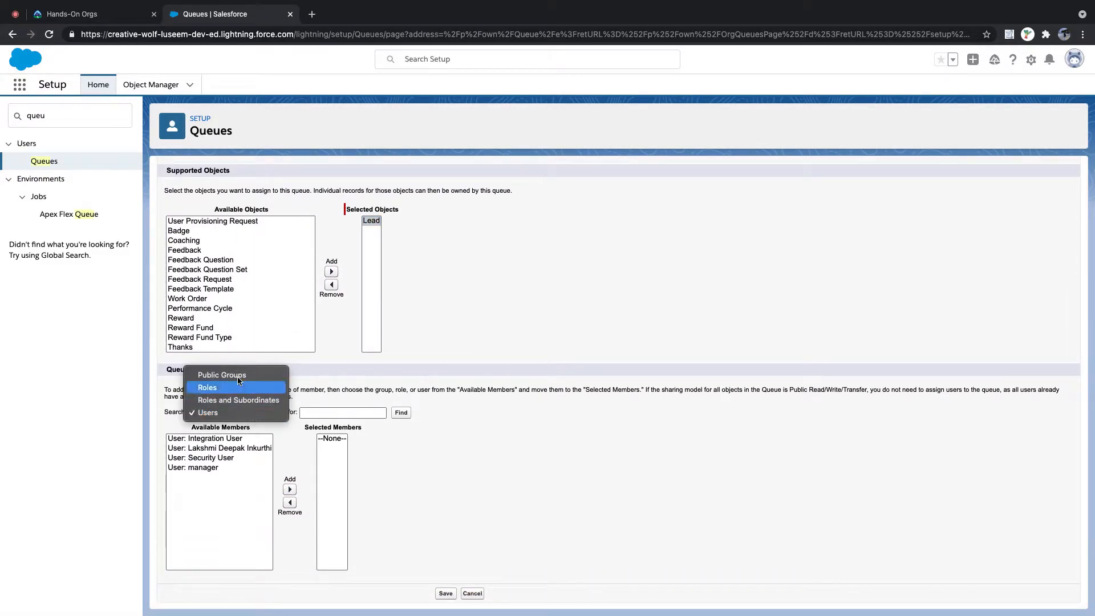
{"action": "left_click", "coordinate": [222, 375]}
{"action": "left_click", "coordinate": [203, 449]}
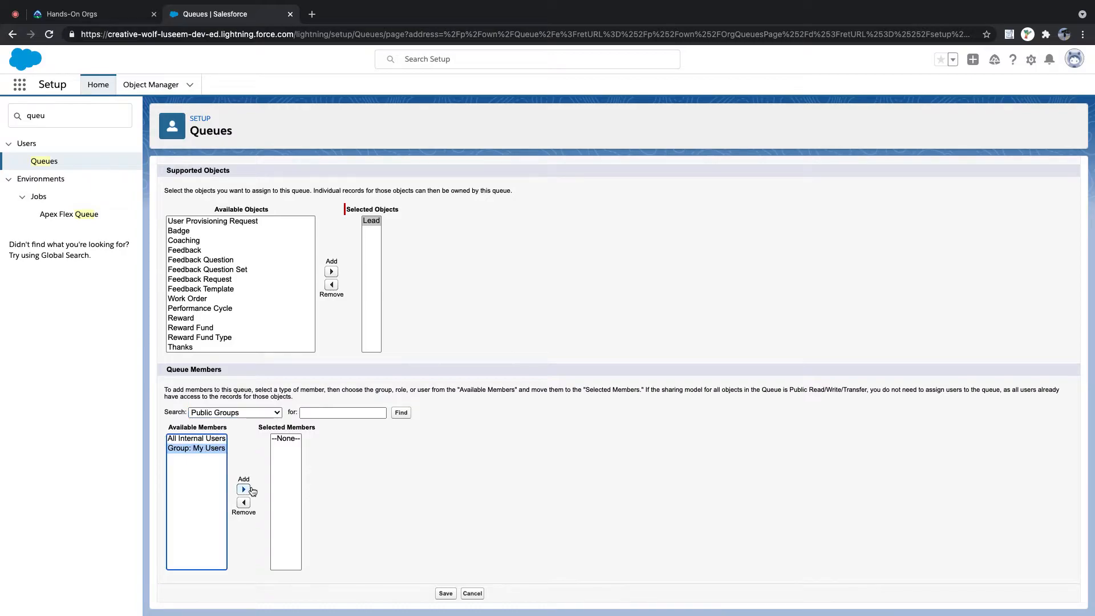
{"action": "left_click", "coordinate": [244, 490]}
{"action": "left_click", "coordinate": [445, 594]}
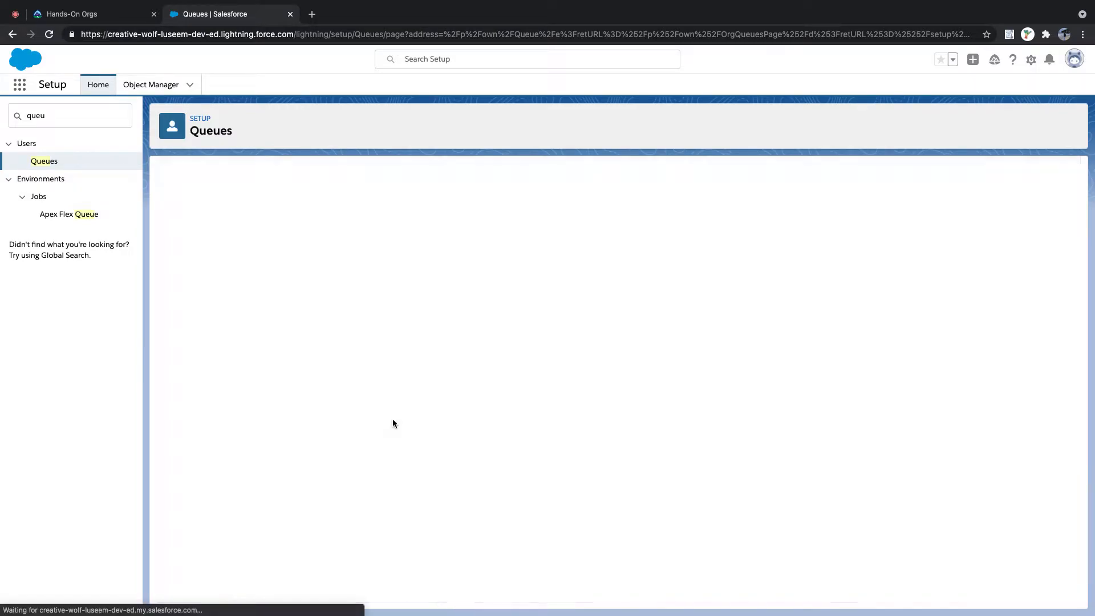
- Start a new queue labelled 'Sales US' (Sales_US) that supports Lead
{"action": "left_click", "coordinate": [618, 248]}
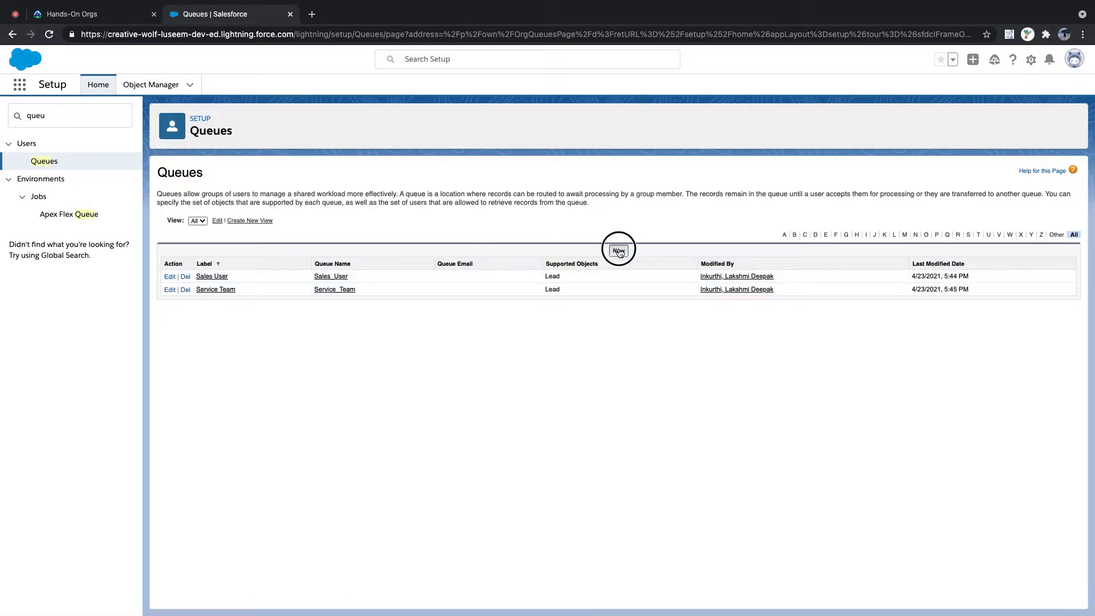
{"action": "left_click", "coordinate": [387, 257]}
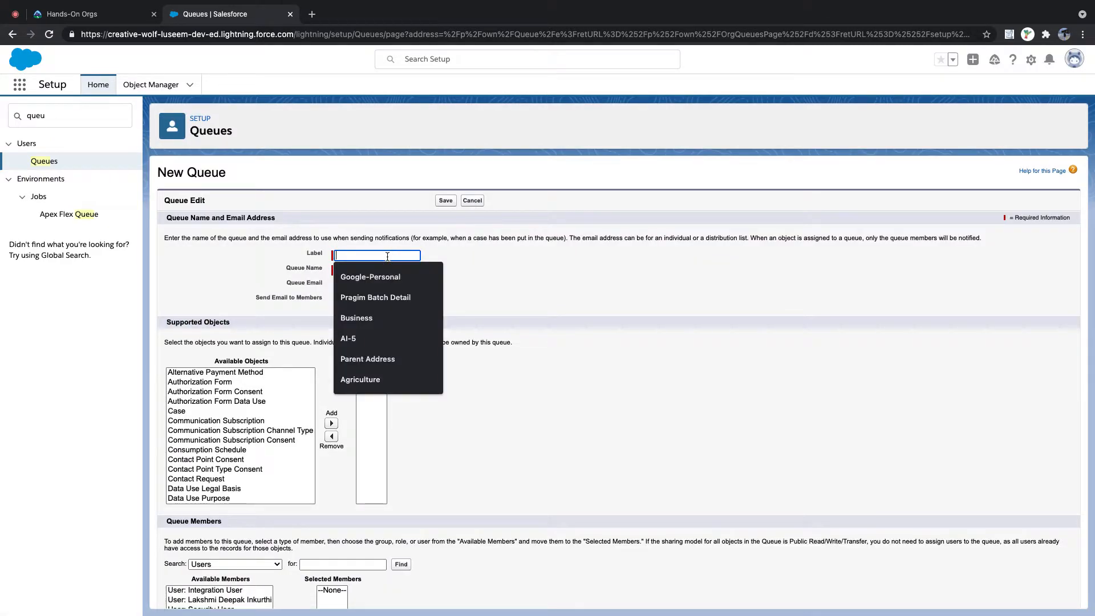
{"action": "type", "text": "Sales"}
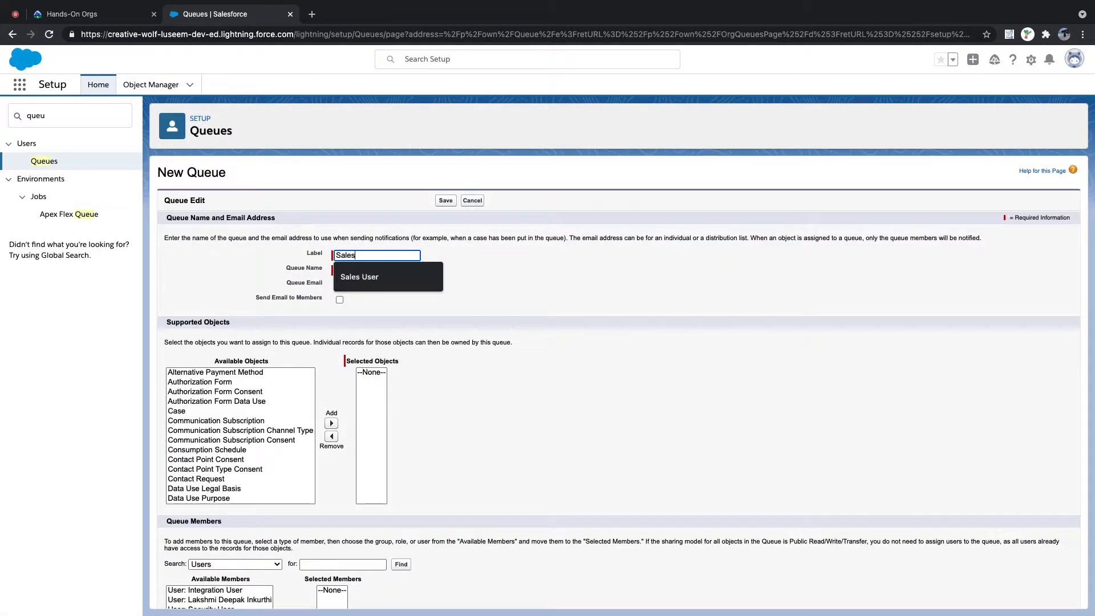
{"action": "key", "text": "BackSpace"}
{"action": "key", "text": "BackSpace"}
{"action": "key", "text": "BackSpace"}
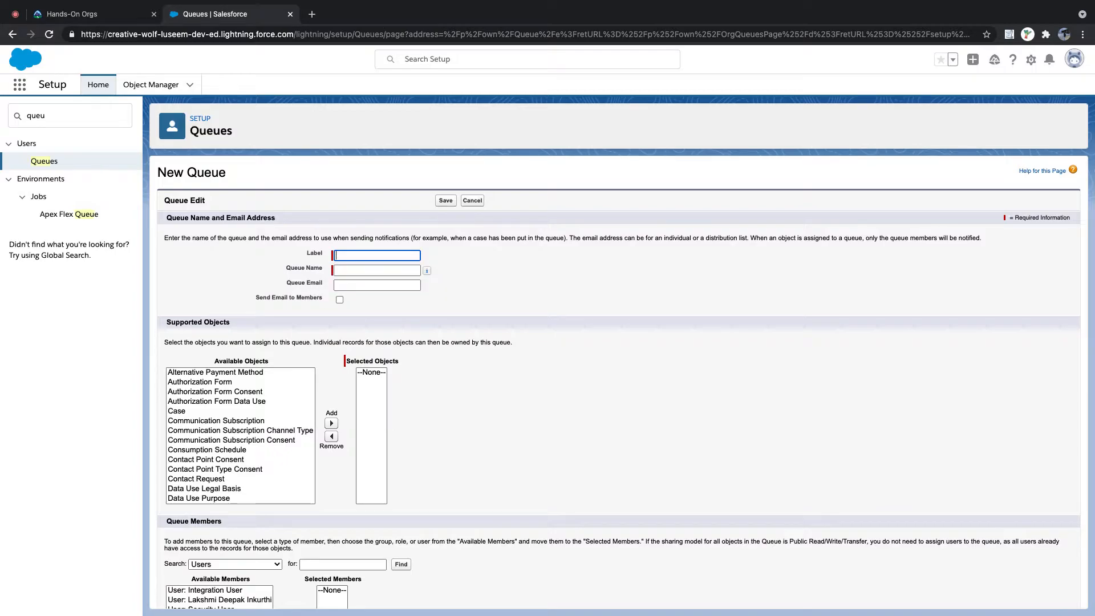
{"action": "type", "text": "sale"}
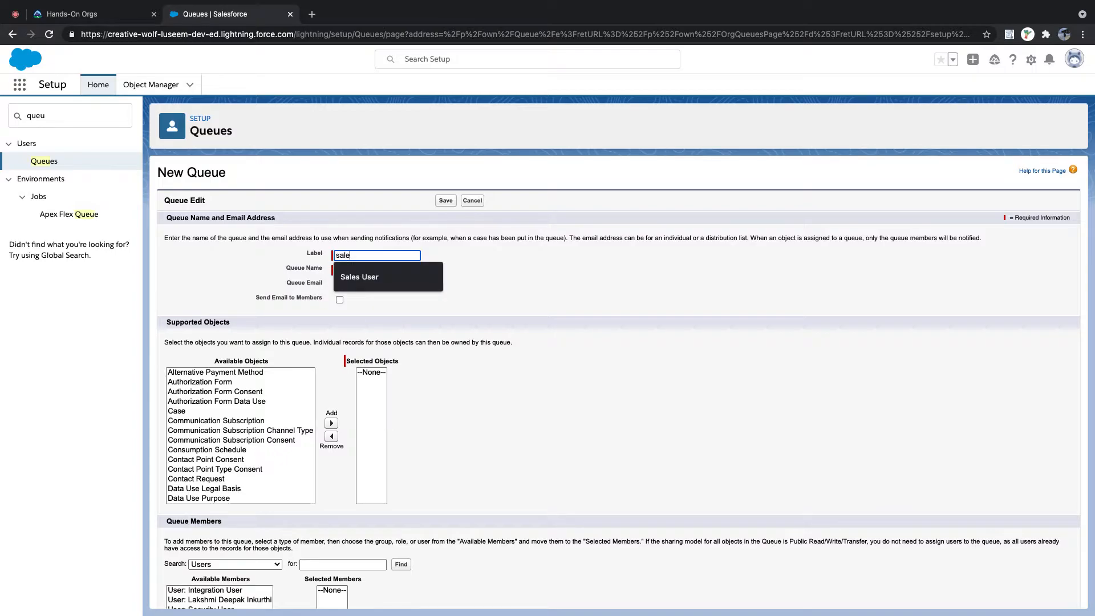
{"action": "type", "text": "l"}
{"action": "key", "text": "BackSpace"}
{"action": "key", "text": "BackSpace"}
{"action": "key", "text": "BackSpace"}
{"action": "type", "text": "Sal"}
{"action": "left_click", "coordinate": [482, 272]}
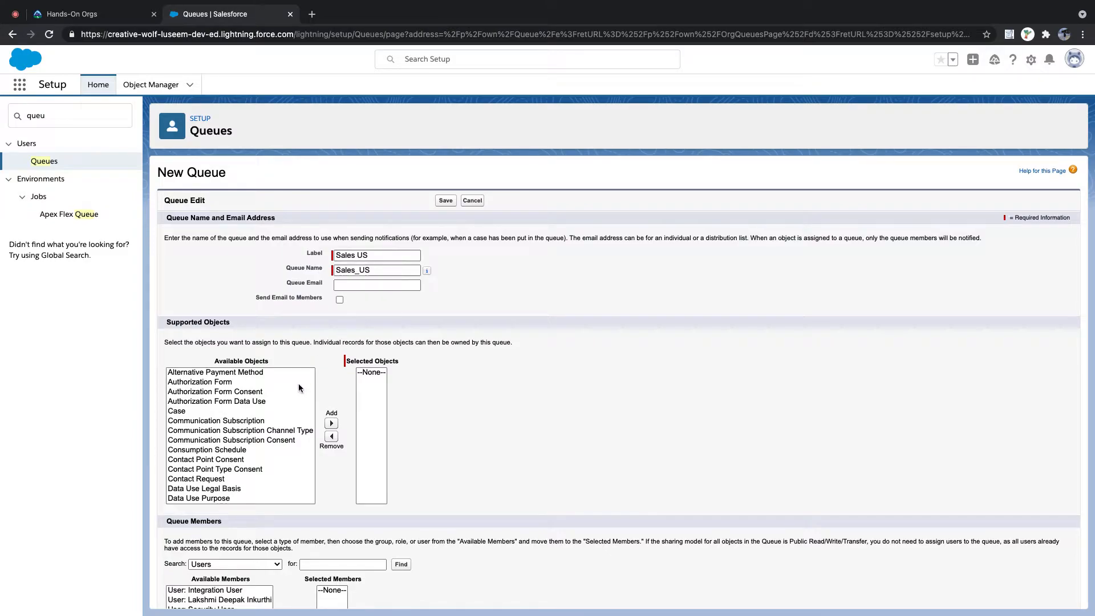
{"action": "scroll", "coordinate": [214, 453], "scroll_direction": "down", "scroll_amount": 10}
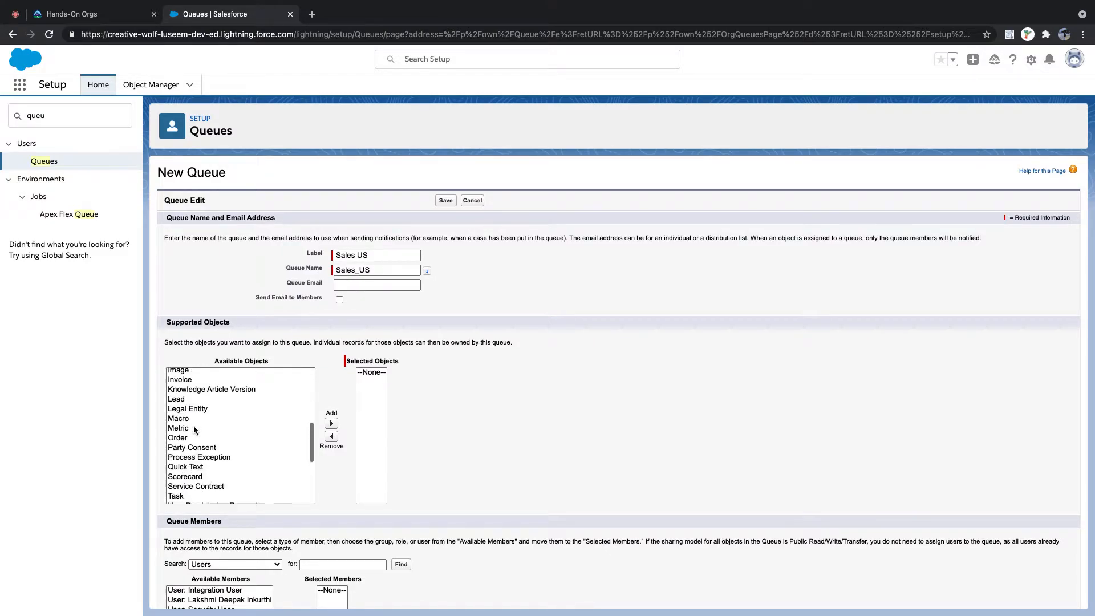
{"action": "left_click", "coordinate": [186, 404]}
{"action": "left_click", "coordinate": [331, 423]}
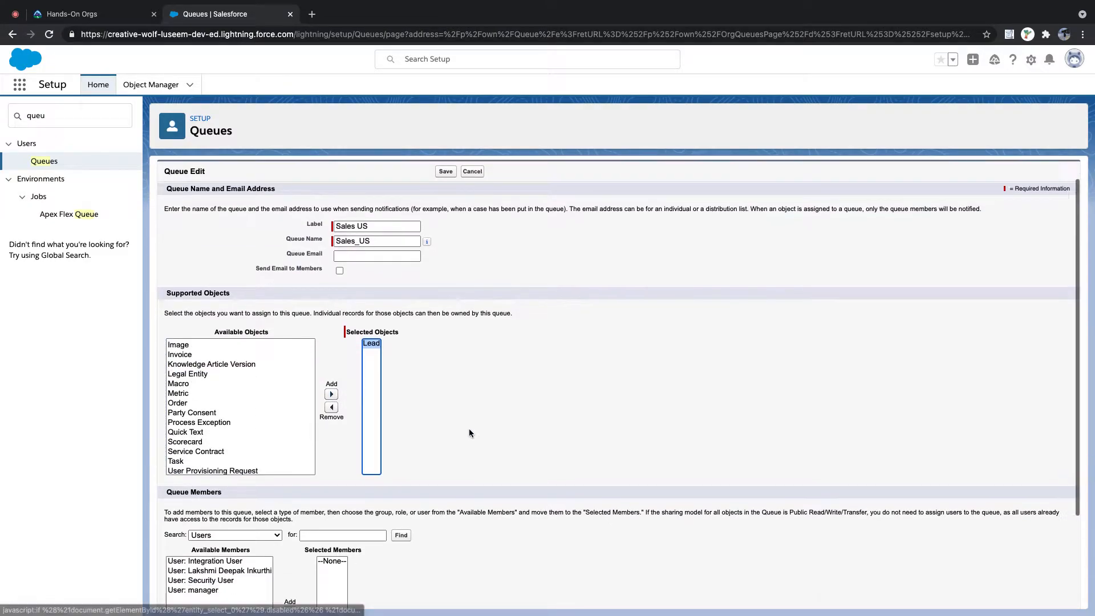
- Add the My Users group as a member and save the Sales US queue
{"action": "scroll", "coordinate": [469, 429], "scroll_direction": "down", "scroll_amount": 3}
{"action": "left_click", "coordinate": [251, 413]}
{"action": "left_click", "coordinate": [217, 374]}
{"action": "left_click", "coordinate": [196, 447]}
{"action": "left_click", "coordinate": [243, 490]}
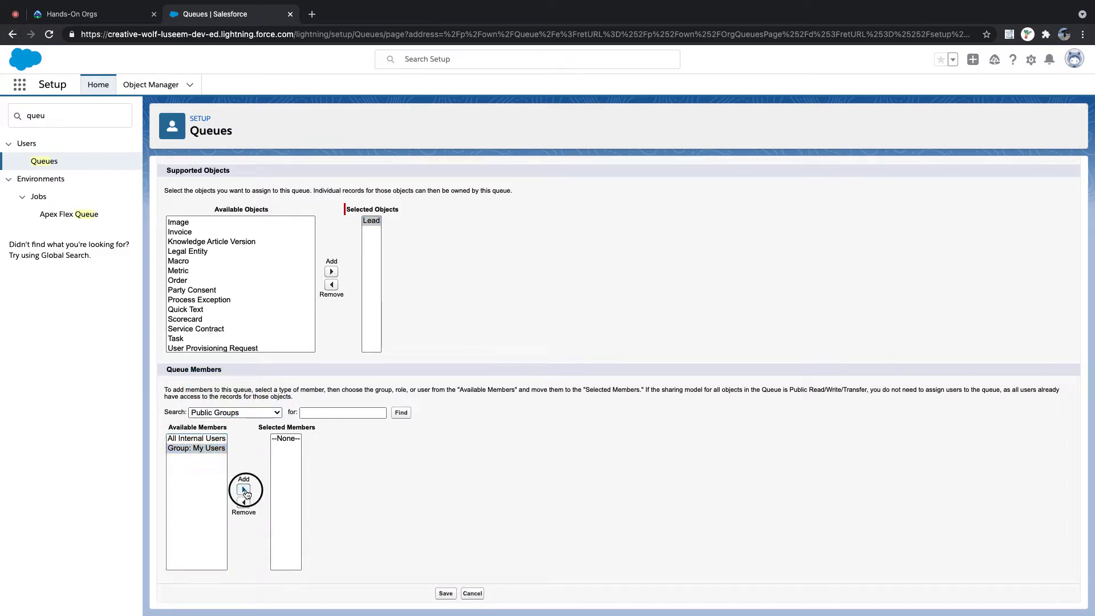
{"action": "left_click", "coordinate": [446, 594]}
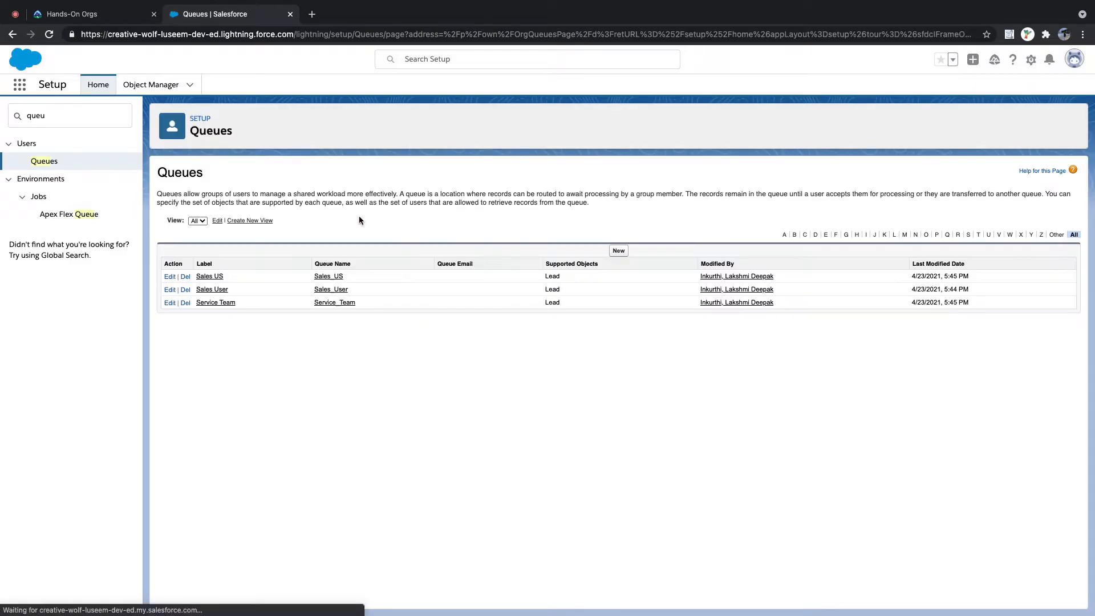
- Start a new queue labelled 'Sales Canada' (Sales_Canada) that supports Lead
{"action": "left_click", "coordinate": [618, 251]}
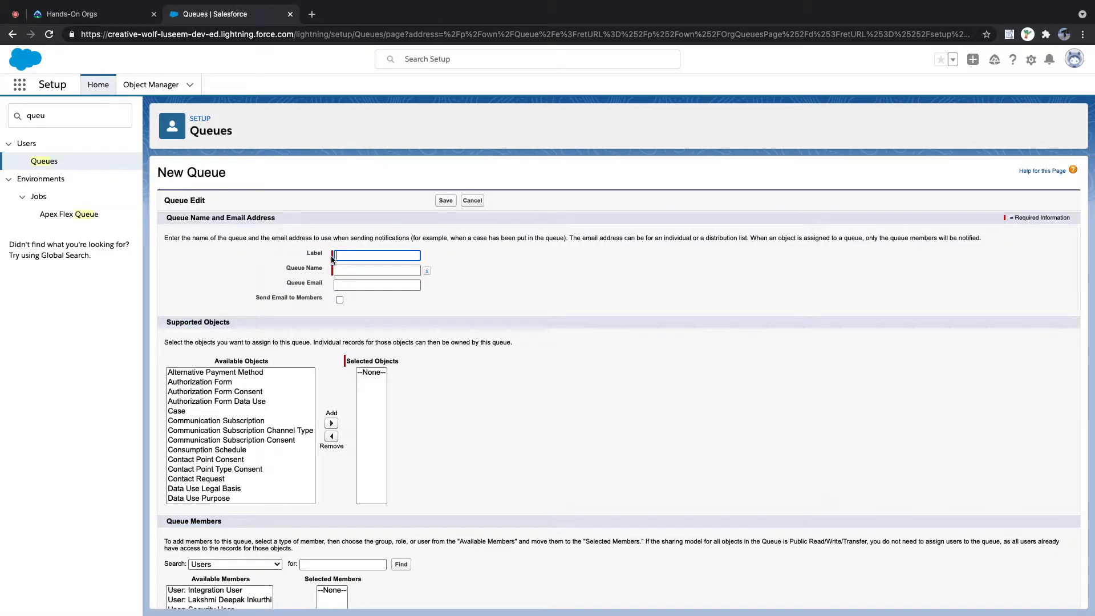
{"action": "type", "text": "Sales Canada"}
{"action": "key", "text": "Tab"}
{"action": "scroll", "coordinate": [229, 440], "scroll_direction": "down", "scroll_amount": 3}
{"action": "scroll", "coordinate": [228, 438], "scroll_direction": "down", "scroll_amount": 5}
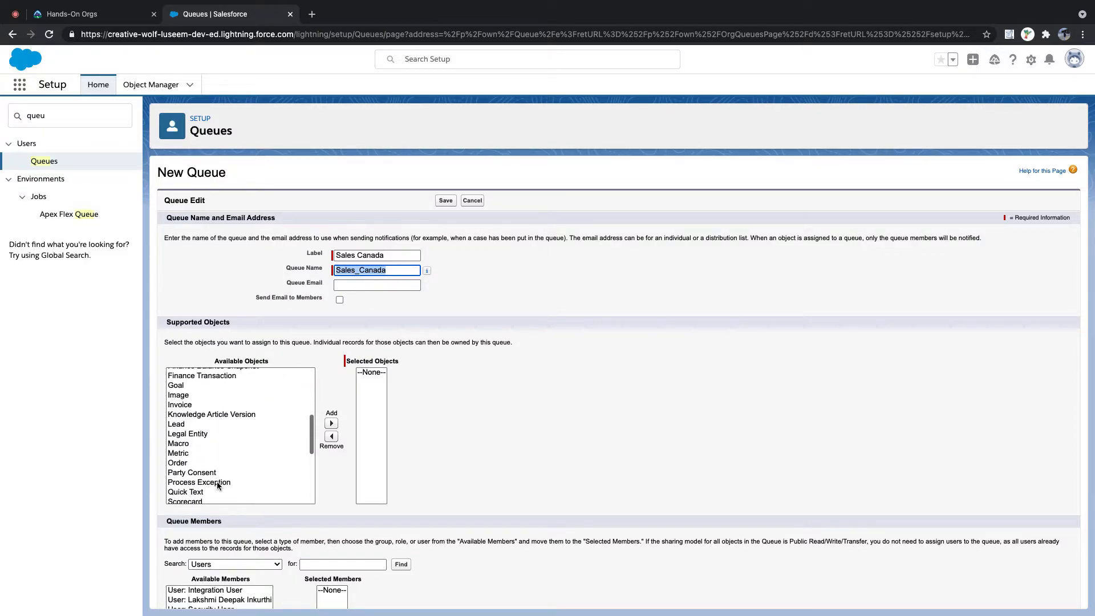
{"action": "left_click", "coordinate": [184, 426]}
{"action": "left_click", "coordinate": [331, 424]}
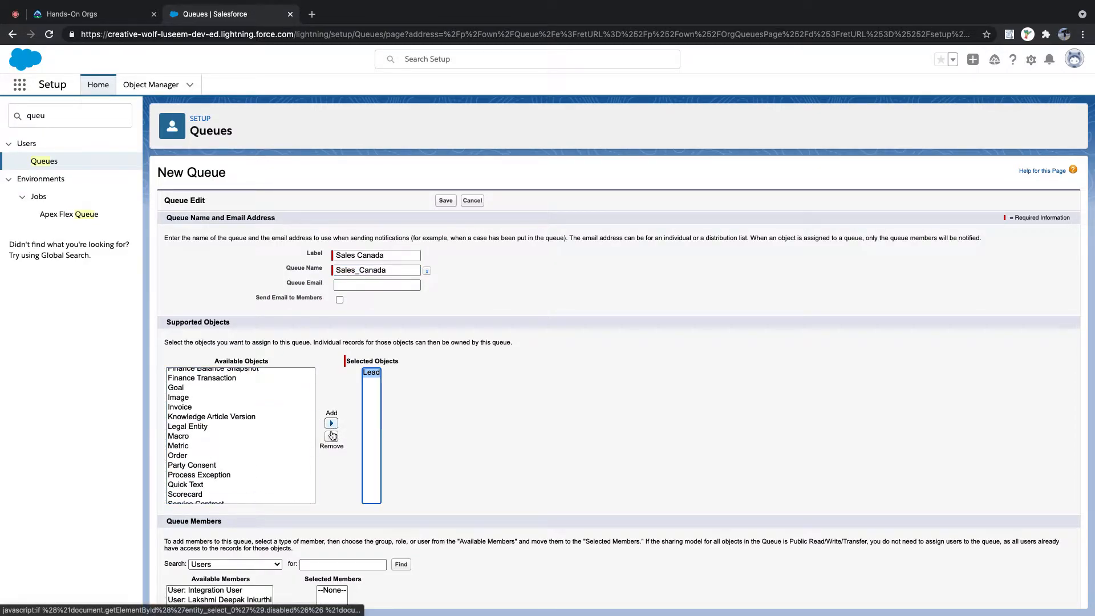
- Add the My Users public group as a member and save the Sales Canada queue
{"action": "scroll", "coordinate": [329, 460], "scroll_direction": "down", "scroll_amount": 3}
{"action": "left_click", "coordinate": [246, 451]}
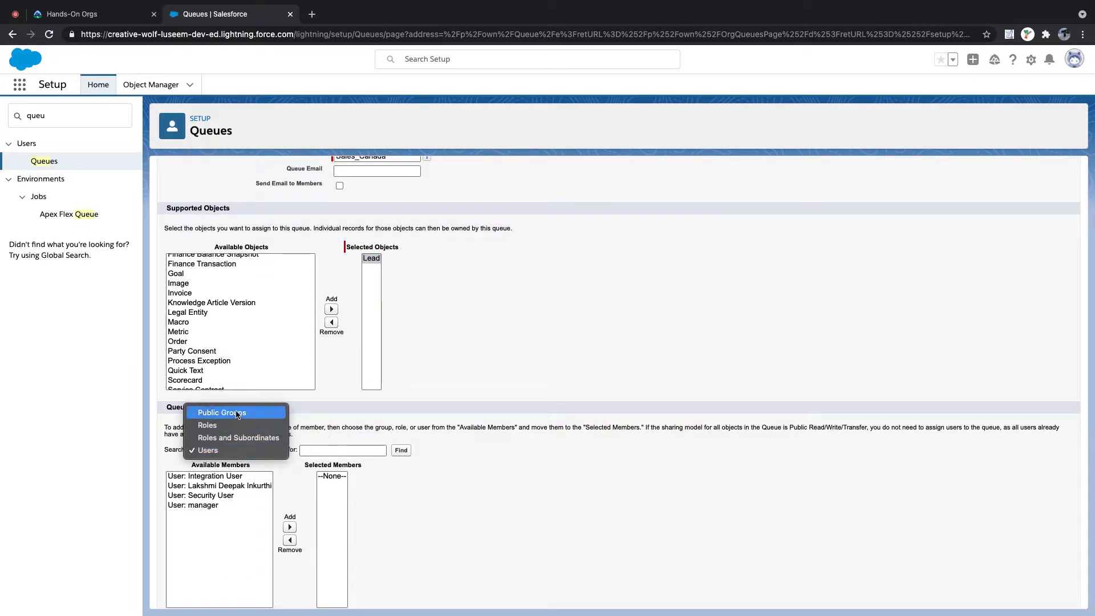
{"action": "key", "text": "Return"}
{"action": "left_click", "coordinate": [206, 485]}
{"action": "left_click", "coordinate": [244, 527]}
{"action": "scroll", "coordinate": [354, 528], "scroll_direction": "down", "scroll_amount": 2}
{"action": "left_click", "coordinate": [446, 594]}
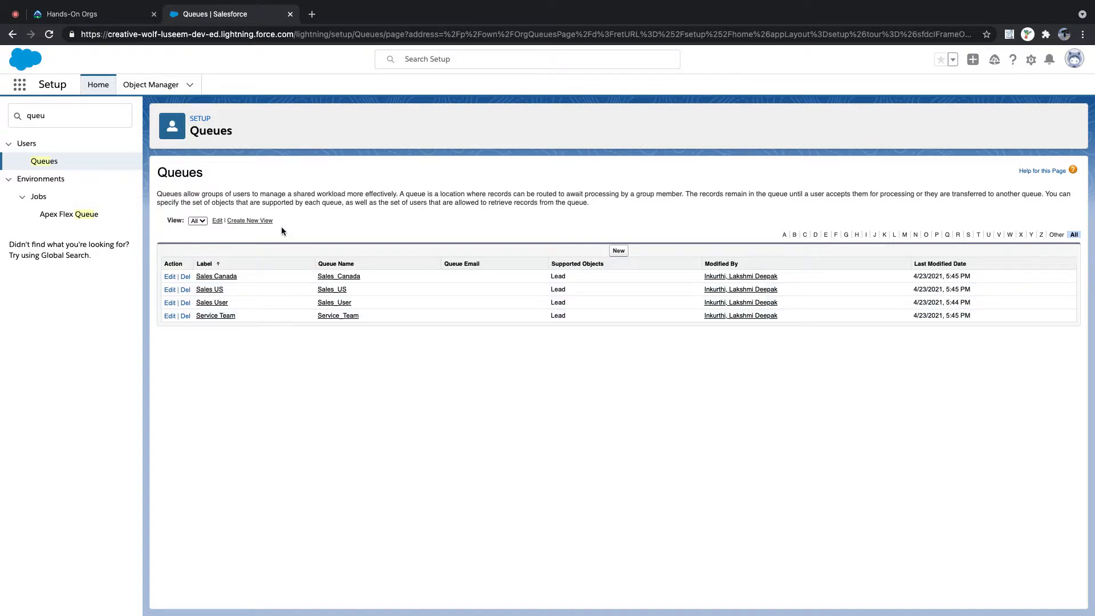
- Open Leads from the App Launcher search 'Lead' and start a new lead
{"action": "left_click", "coordinate": [20, 85]}
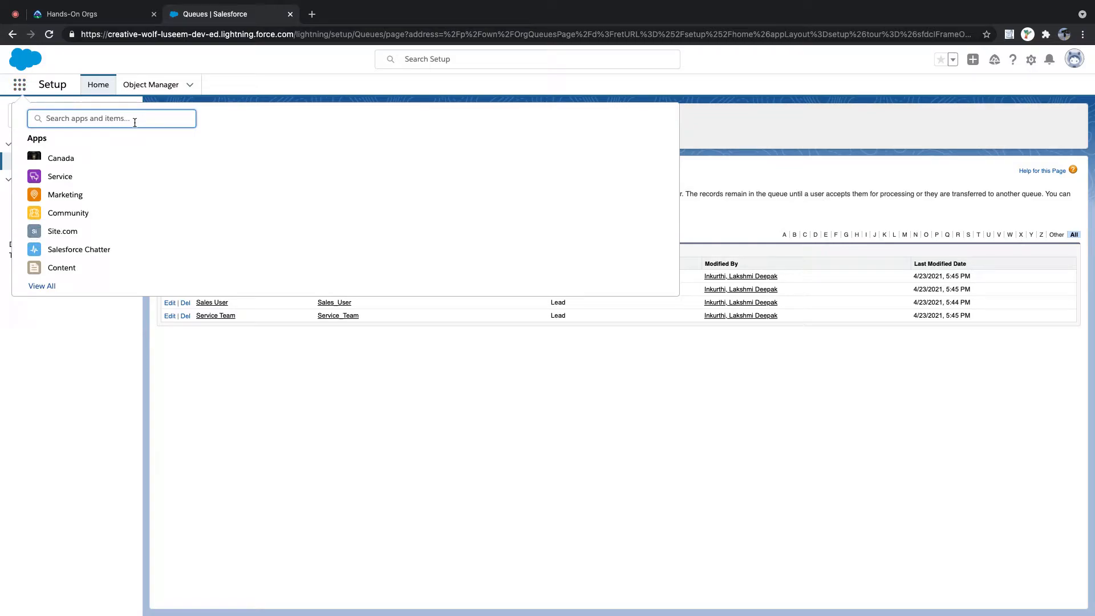
{"action": "type", "text": "Lead"}
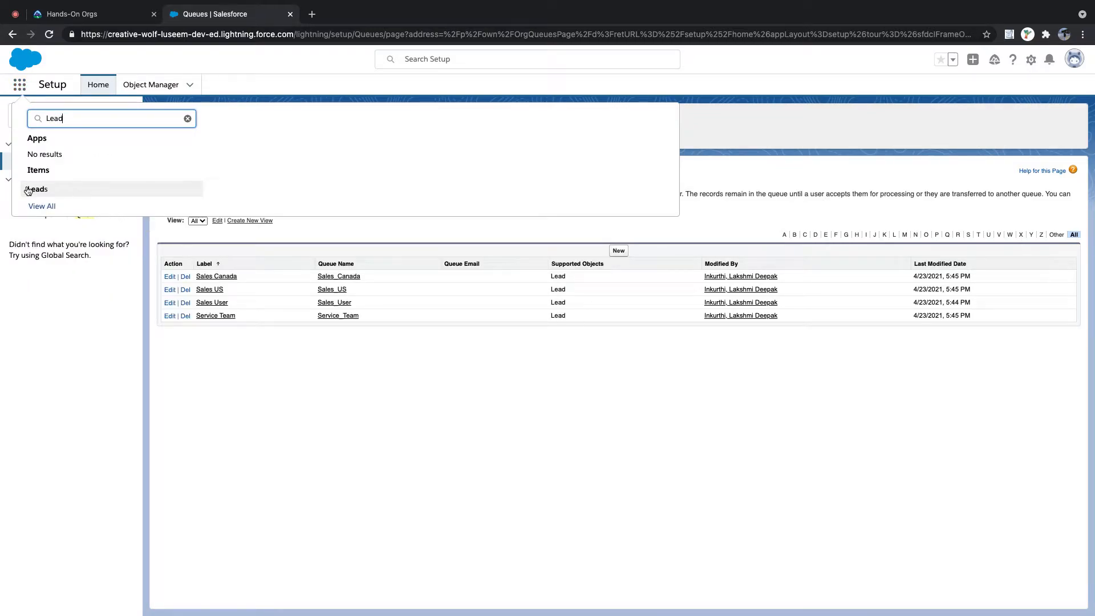
{"action": "left_click", "coordinate": [35, 188]}
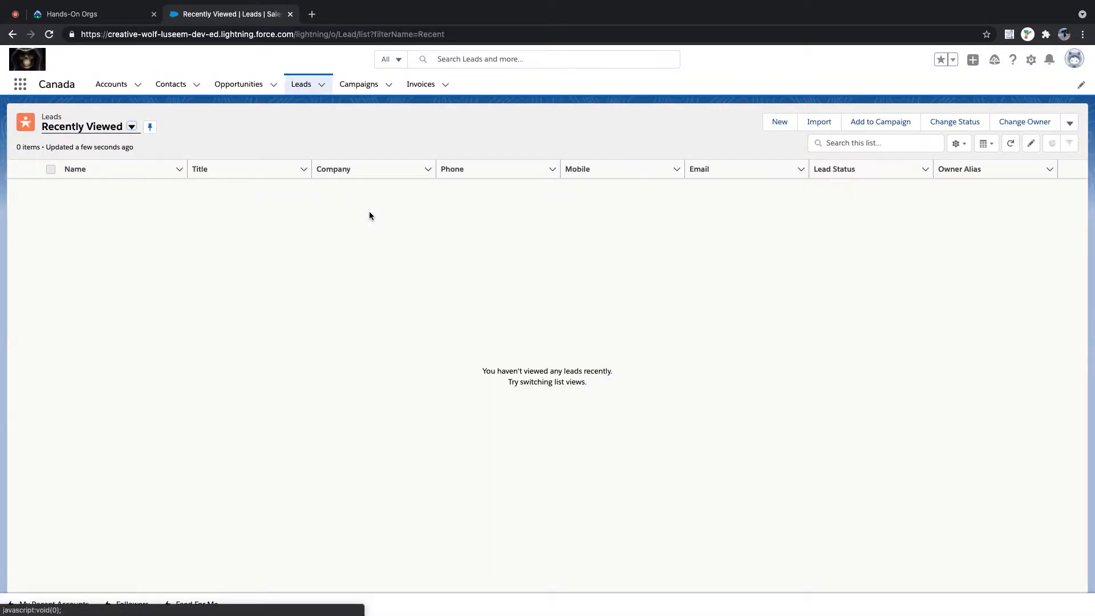
{"action": "left_click", "coordinate": [778, 122]}
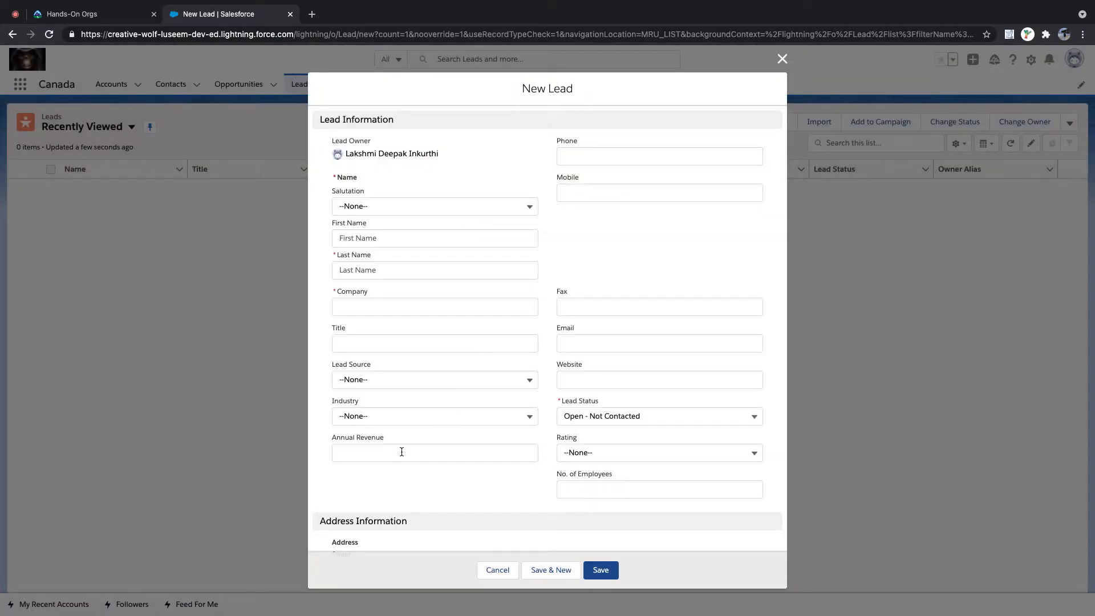
- Scroll through the Industry picklist values on the New Lead form
{"action": "scroll", "coordinate": [557, 459], "scroll_direction": "down", "scroll_amount": 3}
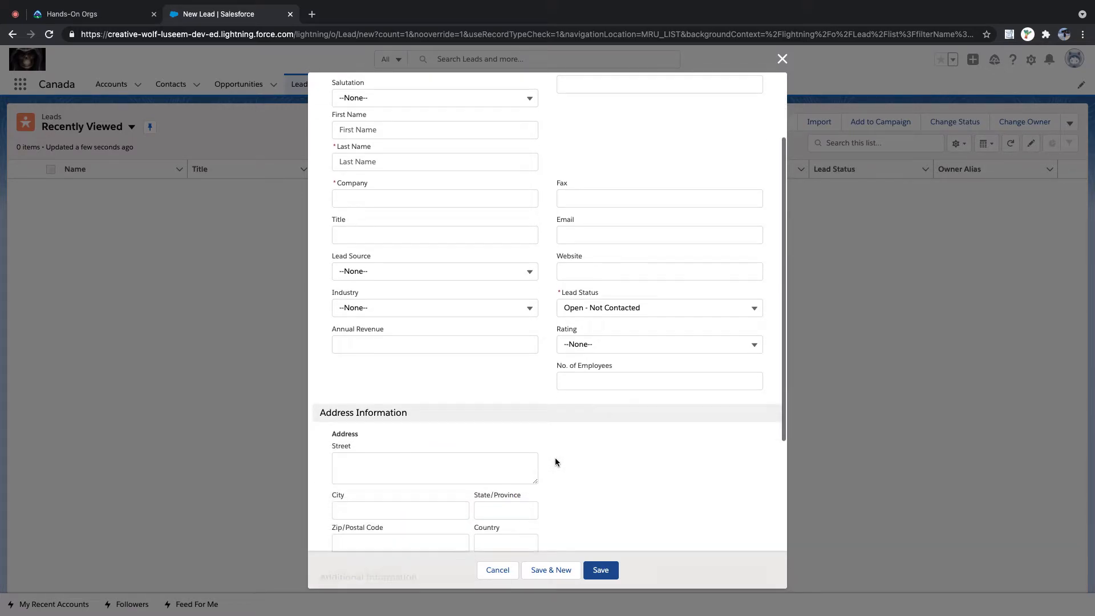
{"action": "scroll", "coordinate": [556, 462], "scroll_direction": "down", "scroll_amount": 2}
{"action": "scroll", "coordinate": [391, 453], "scroll_direction": "down", "scroll_amount": 1}
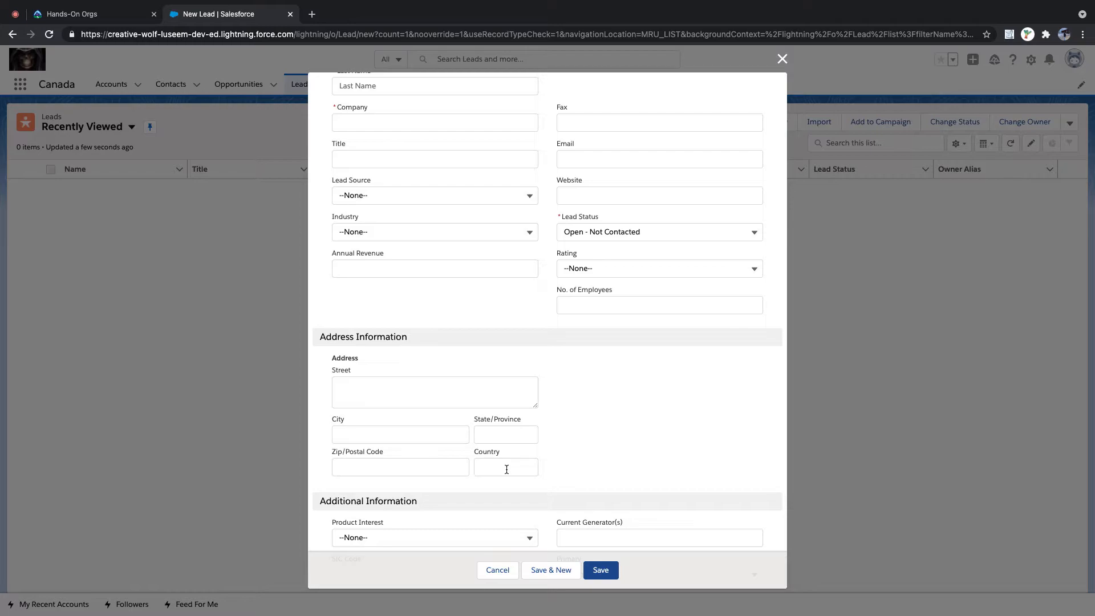
{"action": "left_click", "coordinate": [515, 233]}
{"action": "left_click", "coordinate": [529, 233]}
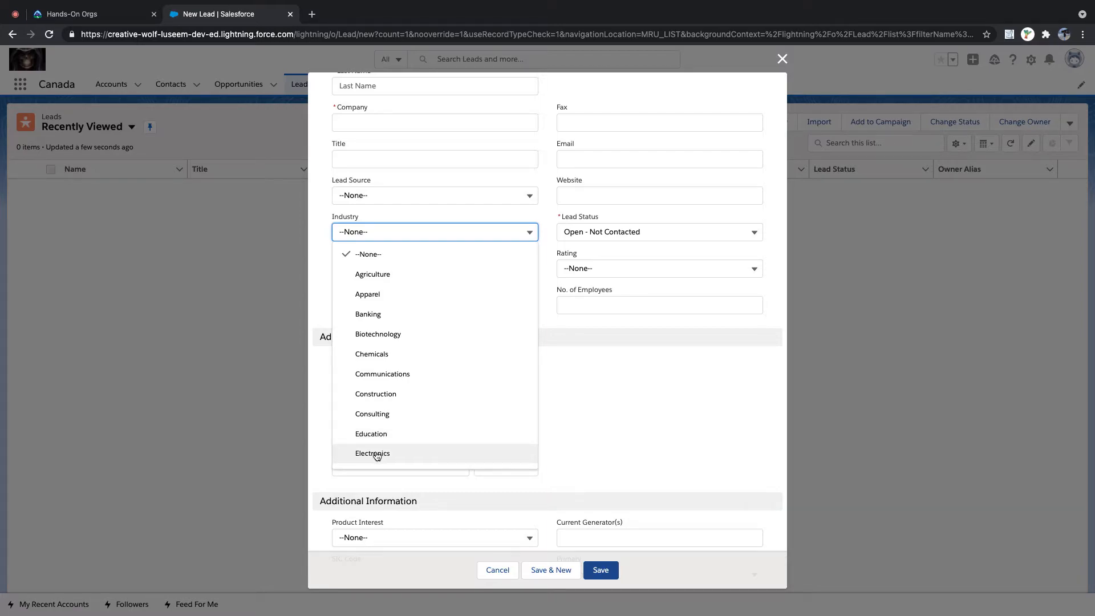
{"action": "scroll", "coordinate": [411, 451], "scroll_direction": "down", "scroll_amount": 2}
{"action": "scroll", "coordinate": [379, 396], "scroll_direction": "down", "scroll_amount": 5}
{"action": "scroll", "coordinate": [380, 354], "scroll_direction": "down", "scroll_amount": 3}
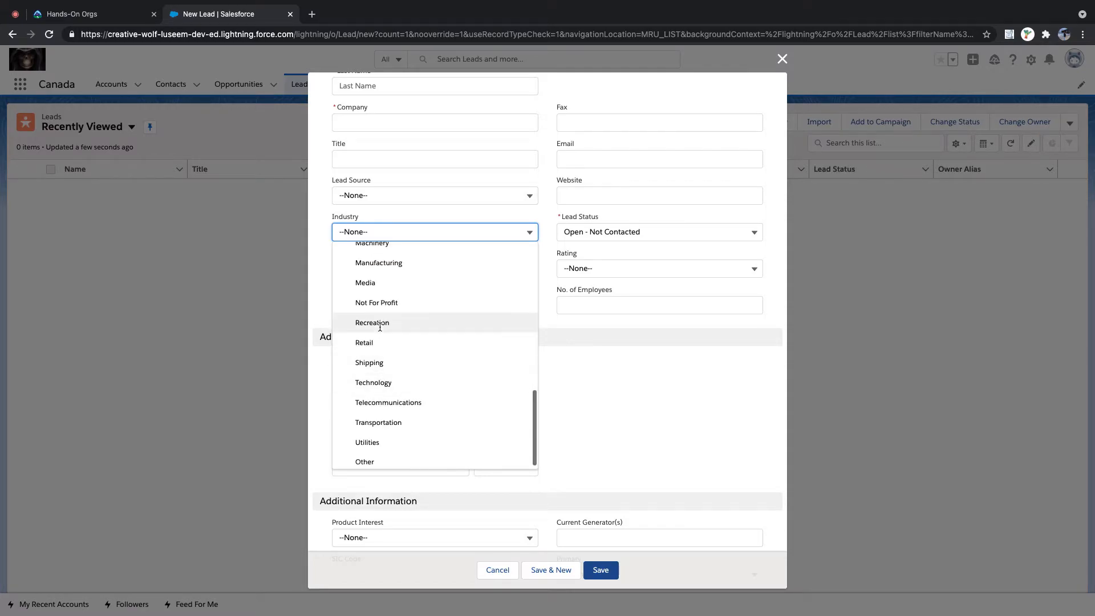
{"action": "left_click", "coordinate": [114, 17]}
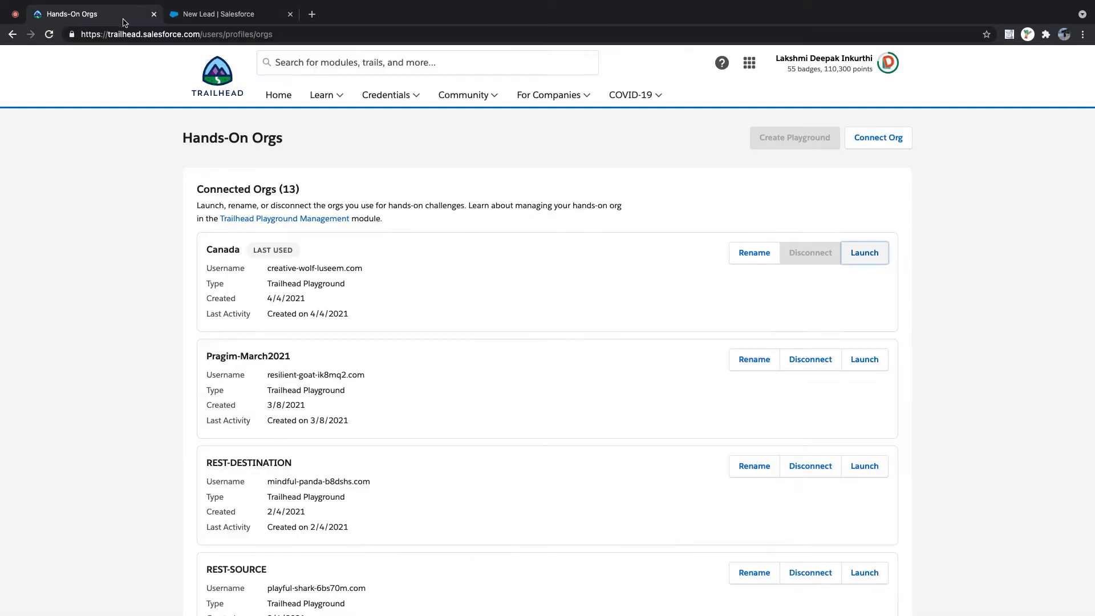
{"action": "left_click", "coordinate": [216, 14]}
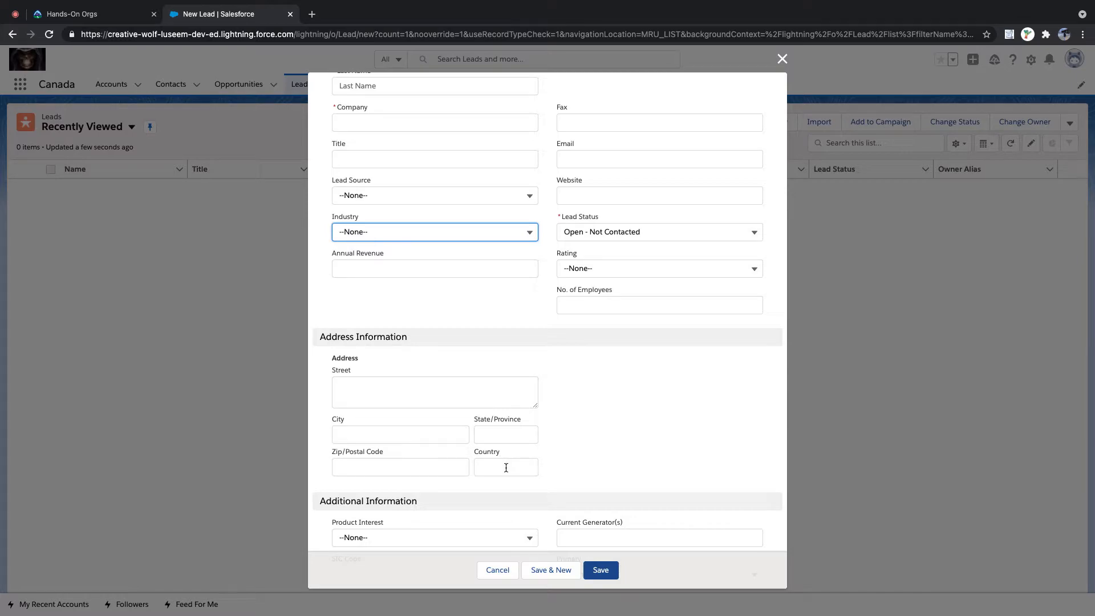
- Review the Lead Status picklist values, leaving Open - Not Contacted selected
{"action": "scroll", "coordinate": [594, 430], "scroll_direction": "up", "scroll_amount": 4}
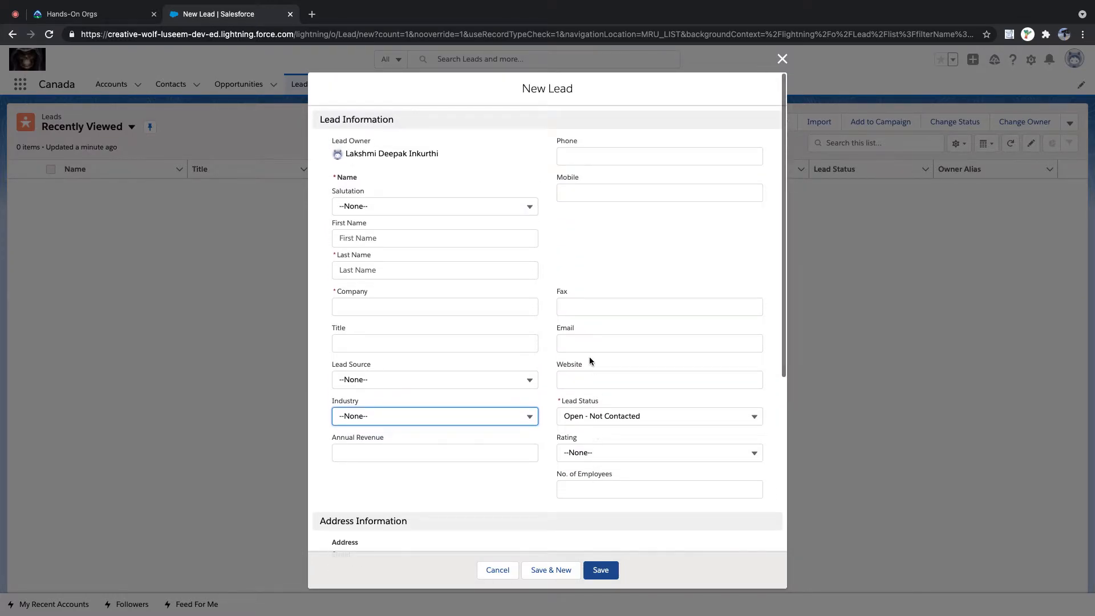
{"action": "left_click", "coordinate": [626, 415]}
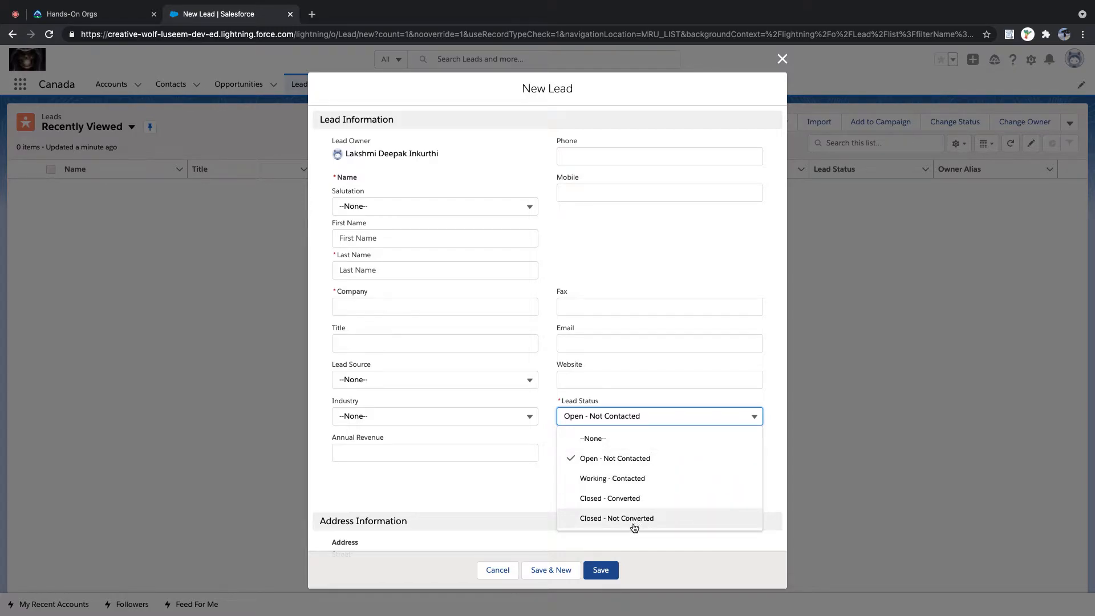
{"action": "left_click", "coordinate": [525, 479]}
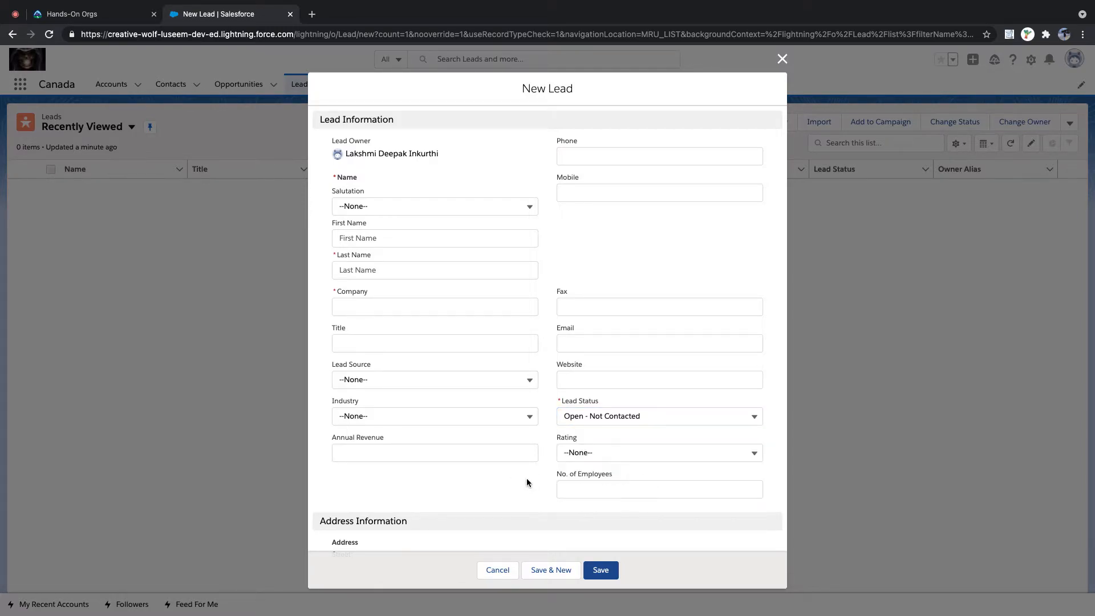
{"action": "left_click", "coordinate": [632, 416]}
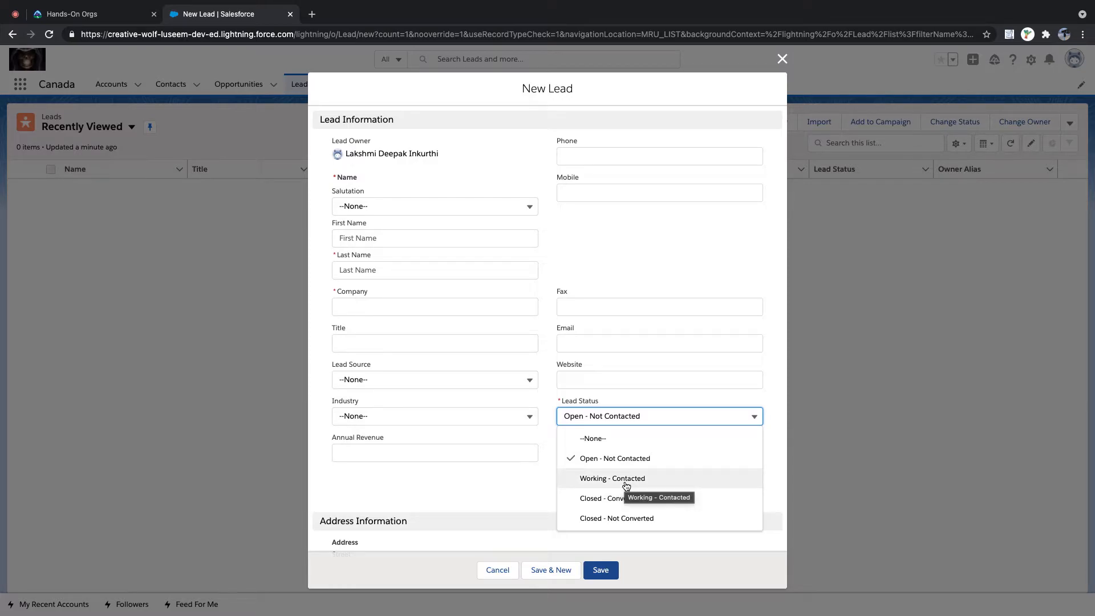
{"action": "left_click", "coordinate": [529, 481]}
- Scroll through the empty New Lead form and cancel it without saving
{"action": "scroll", "coordinate": [530, 482], "scroll_direction": "down", "scroll_amount": 1}
{"action": "scroll", "coordinate": [530, 482], "scroll_direction": "down", "scroll_amount": 2}
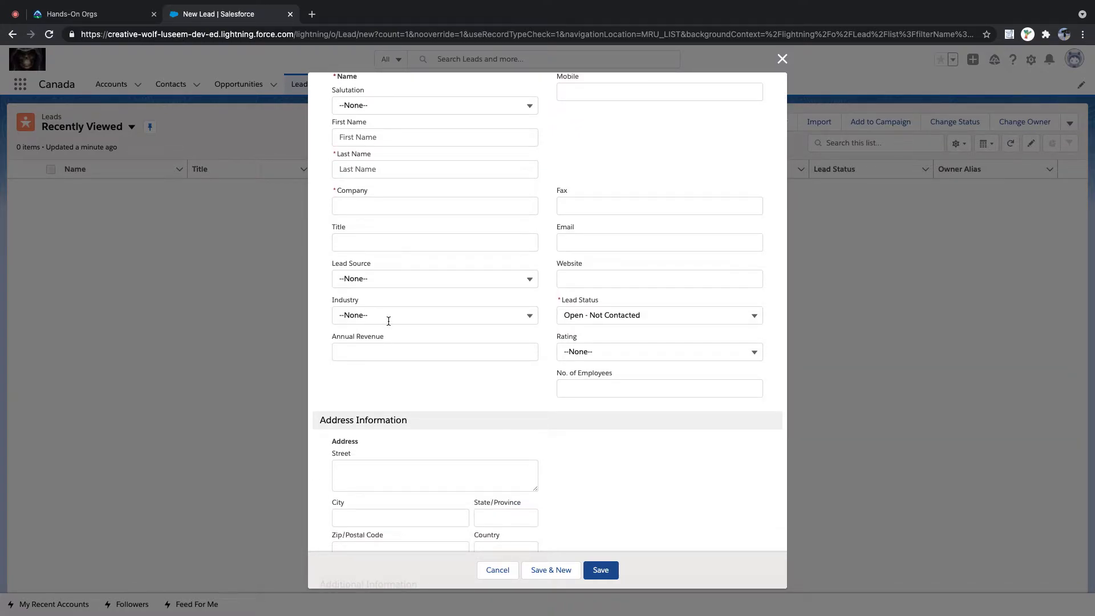
{"action": "scroll", "coordinate": [421, 383], "scroll_direction": "down", "scroll_amount": 2}
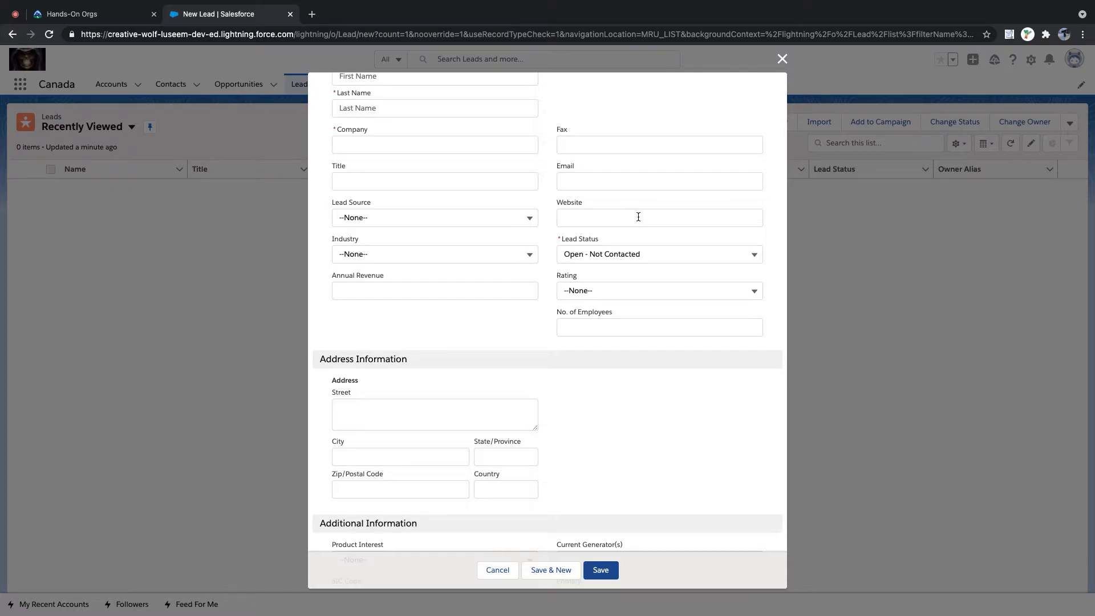
{"action": "scroll", "coordinate": [638, 217], "scroll_direction": "down", "scroll_amount": 4}
{"action": "scroll", "coordinate": [638, 216], "scroll_direction": "up", "scroll_amount": 7}
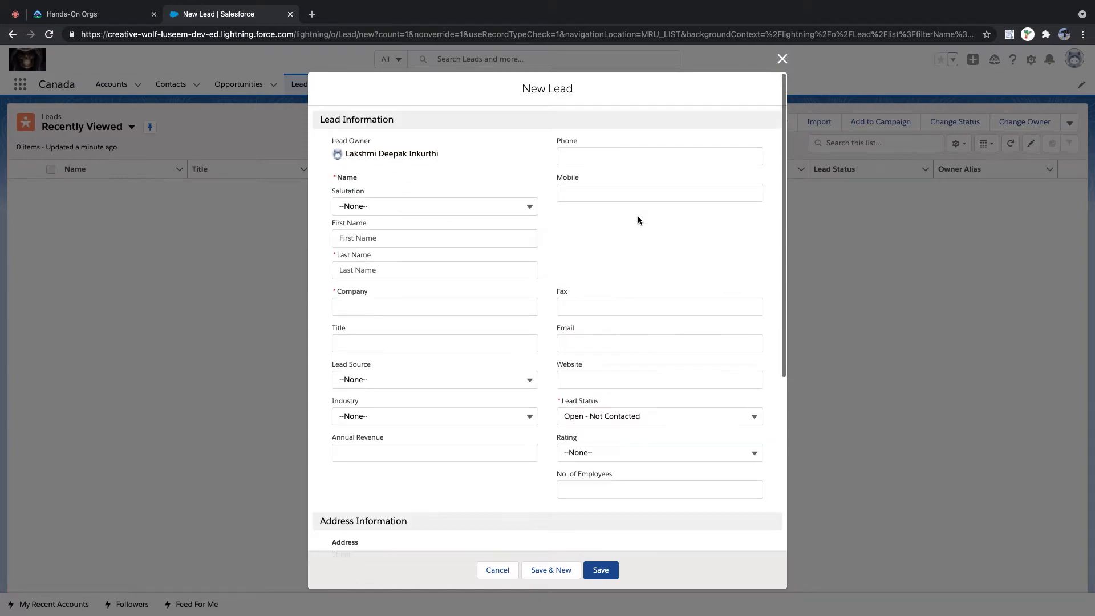
{"action": "scroll", "coordinate": [637, 216], "scroll_direction": "down", "scroll_amount": 6}
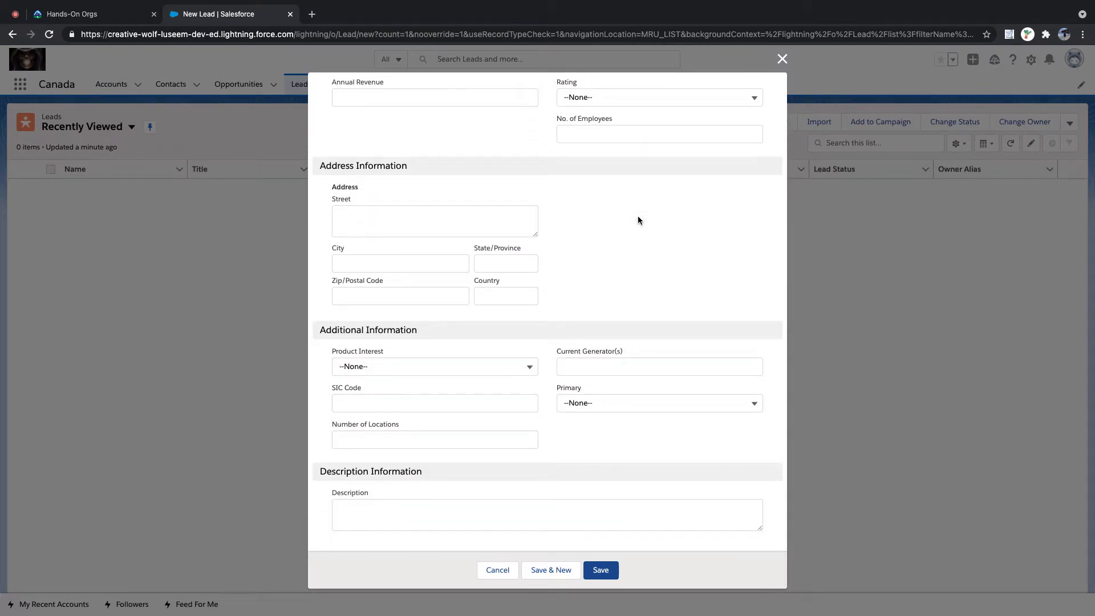
{"action": "scroll", "coordinate": [638, 217], "scroll_direction": "up", "scroll_amount": 6}
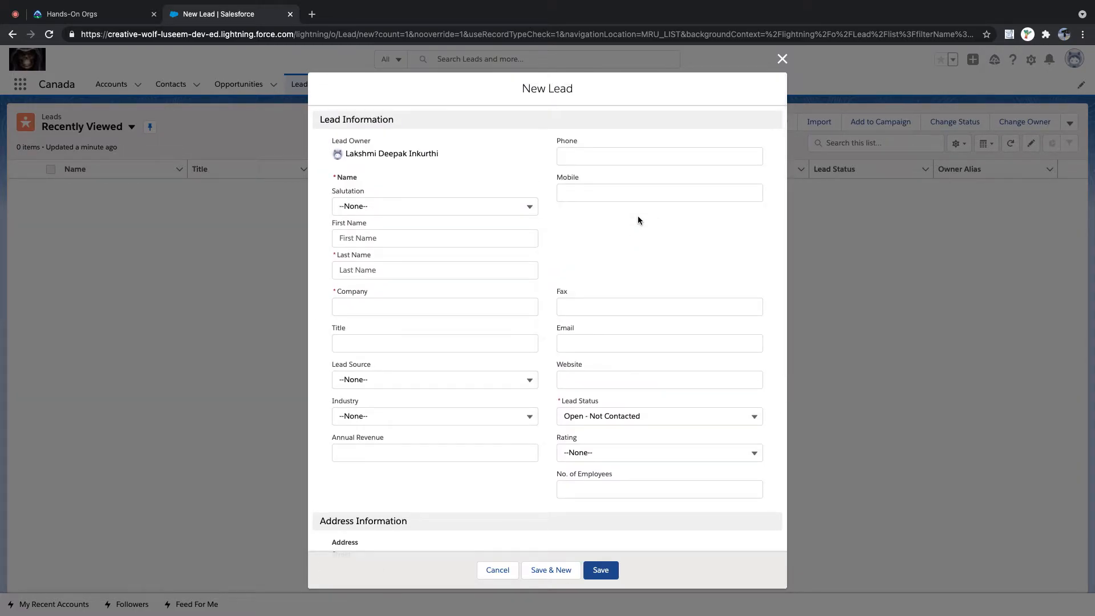
{"action": "scroll", "coordinate": [638, 220], "scroll_direction": "down", "scroll_amount": 6}
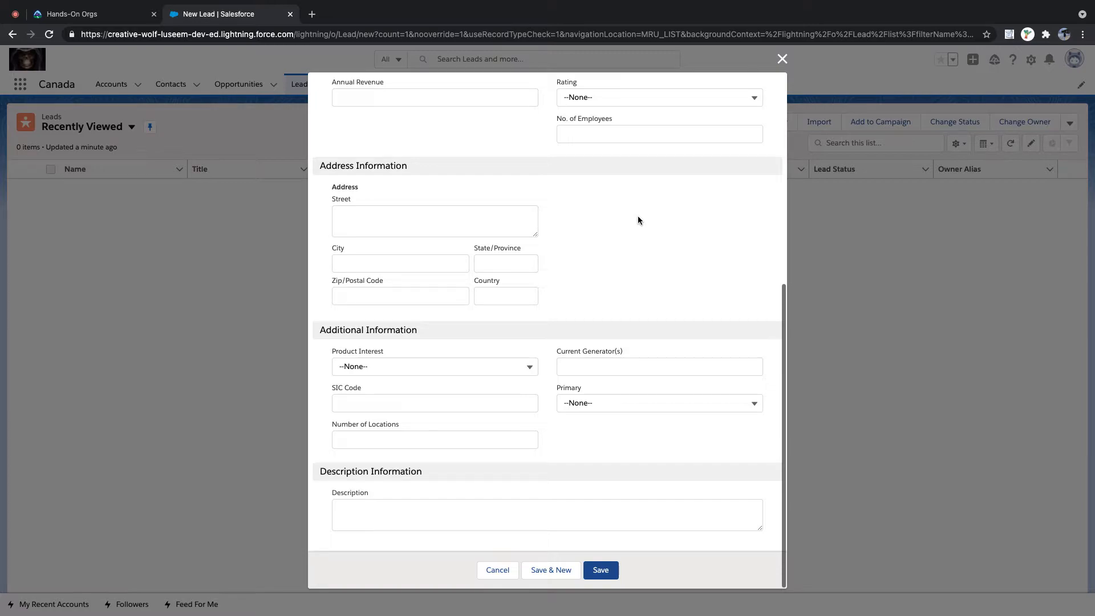
{"action": "scroll", "coordinate": [638, 220], "scroll_direction": "up", "scroll_amount": 6}
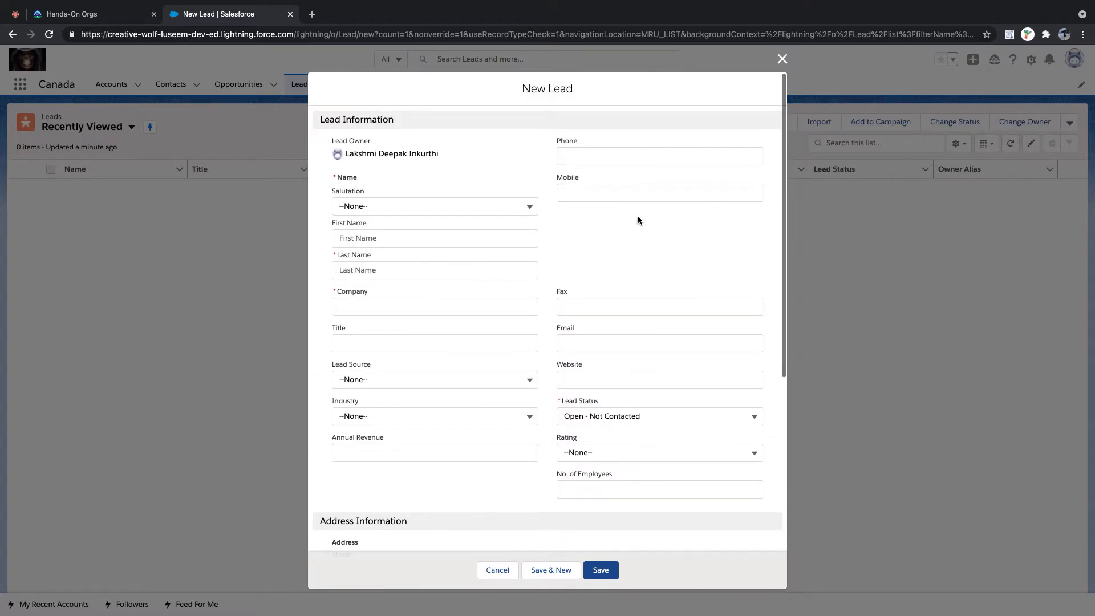
{"action": "scroll", "coordinate": [638, 220], "scroll_direction": "down", "scroll_amount": 6}
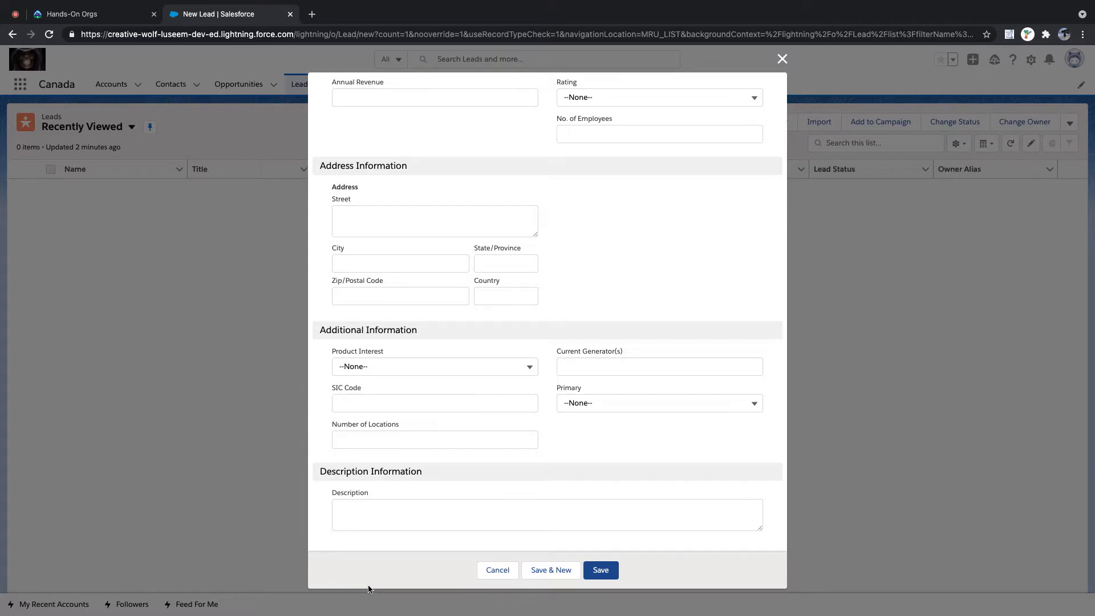
{"action": "scroll", "coordinate": [470, 488], "scroll_direction": "up", "scroll_amount": 10}
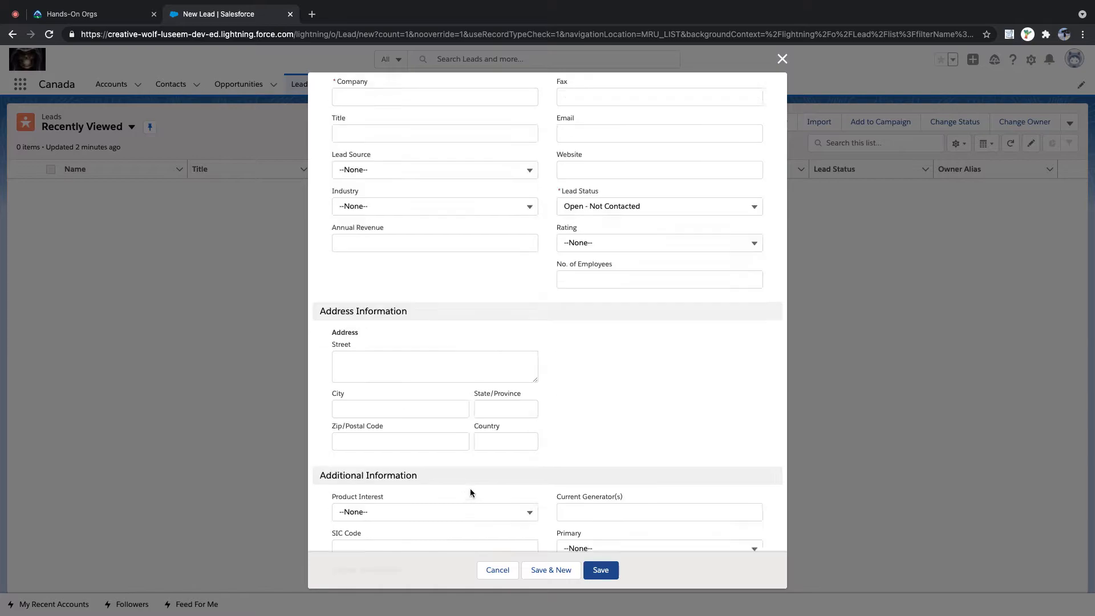
{"action": "scroll", "coordinate": [470, 488], "scroll_direction": "down", "scroll_amount": 10}
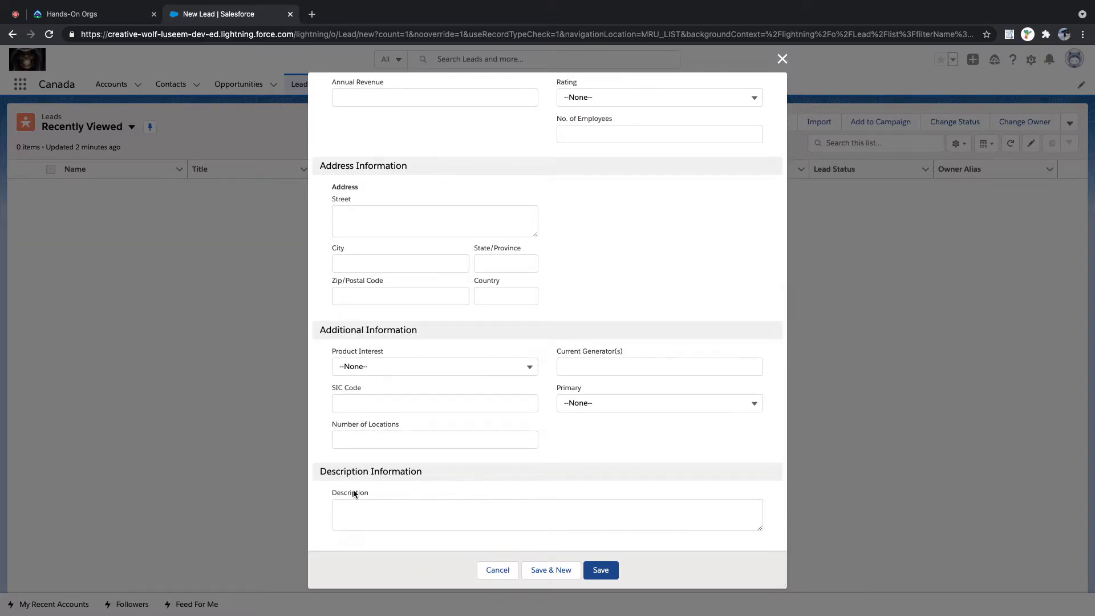
{"action": "left_click", "coordinate": [493, 576]}
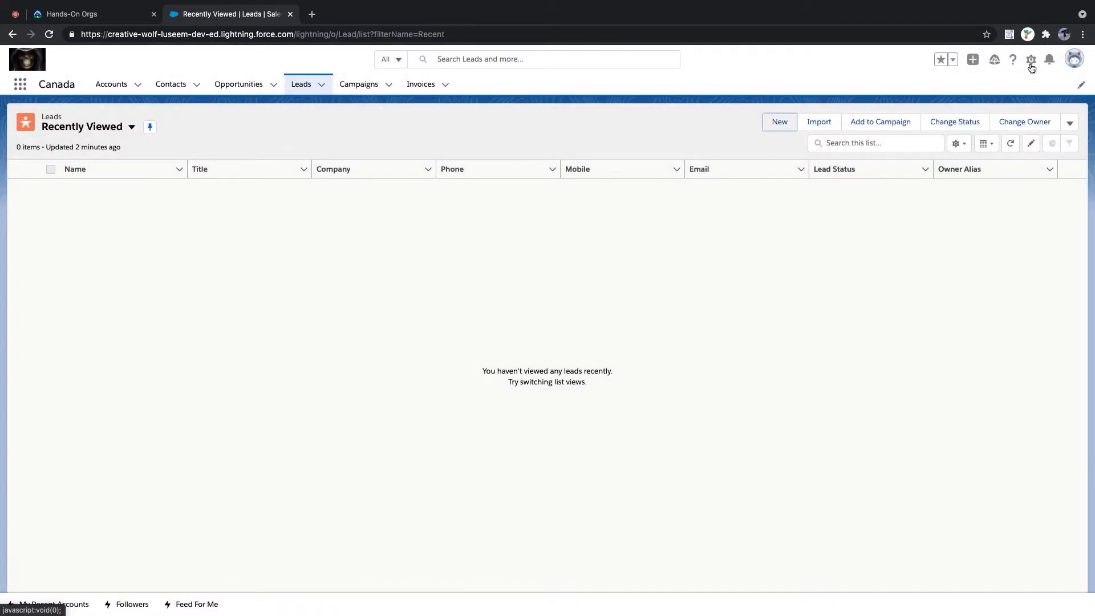
- Open Setup and search Quick Find for 'lead' to reach Lead Assignment Rules
{"action": "left_click", "coordinate": [1032, 62]}
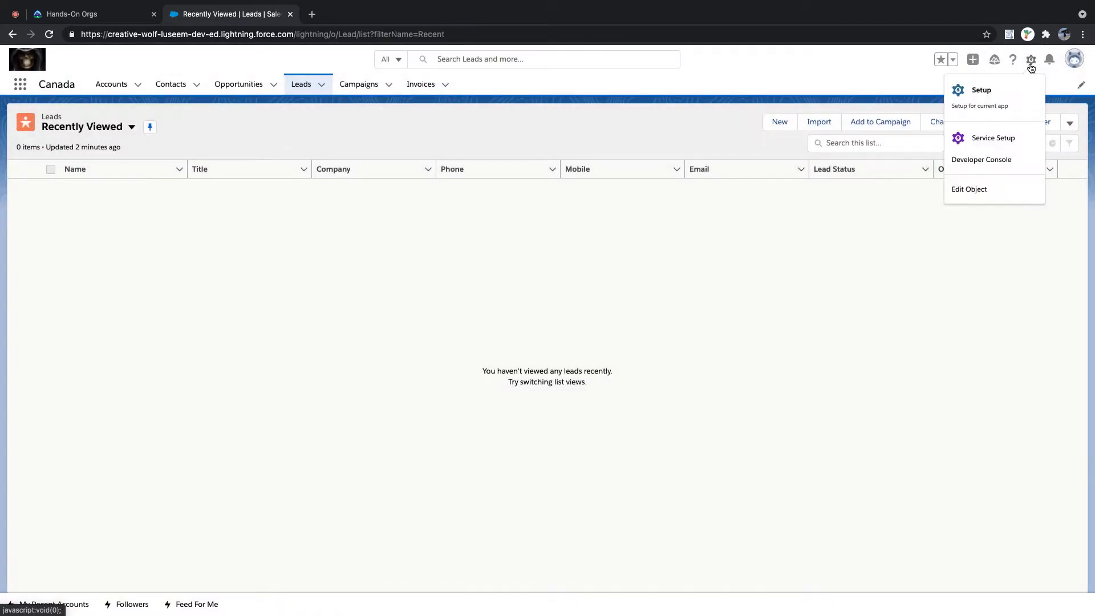
{"action": "left_click", "coordinate": [993, 103]}
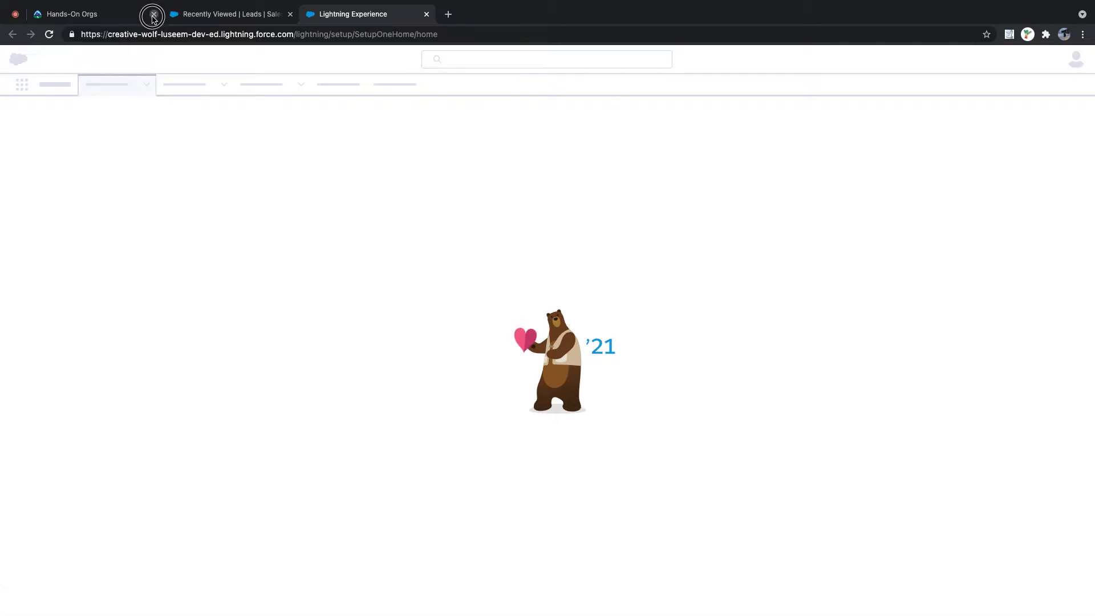
{"action": "left_click", "coordinate": [151, 14]}
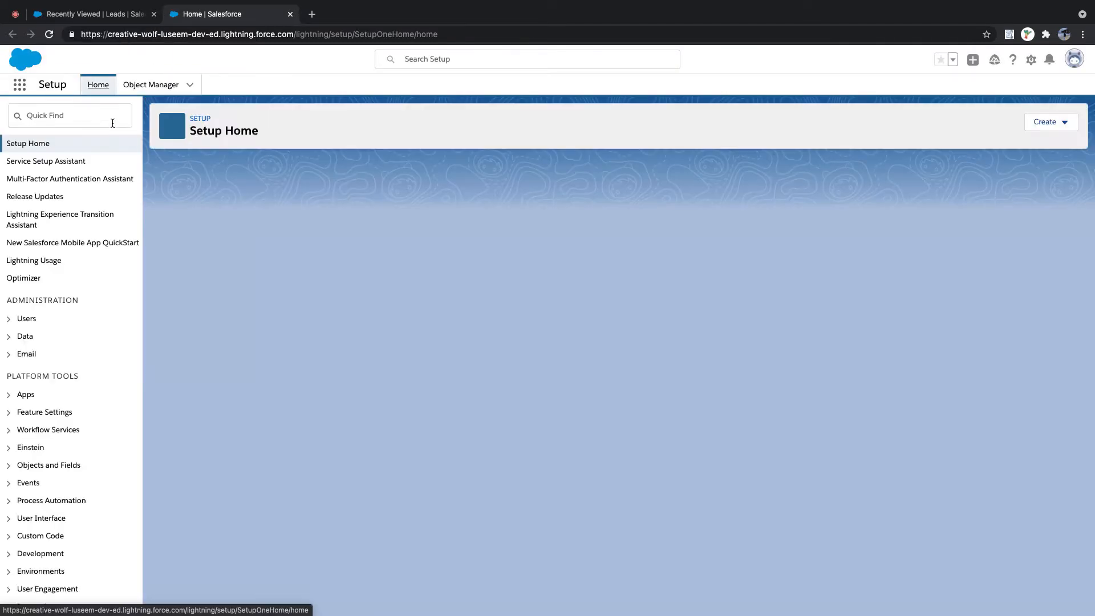
{"action": "left_click", "coordinate": [109, 117]}
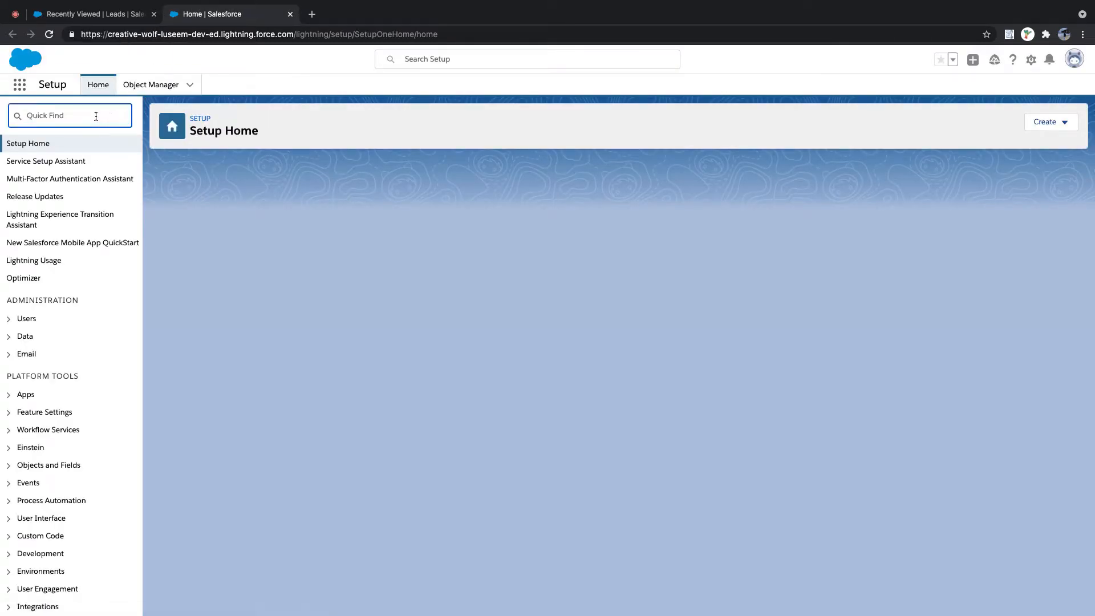
{"action": "left_click", "coordinate": [95, 116]}
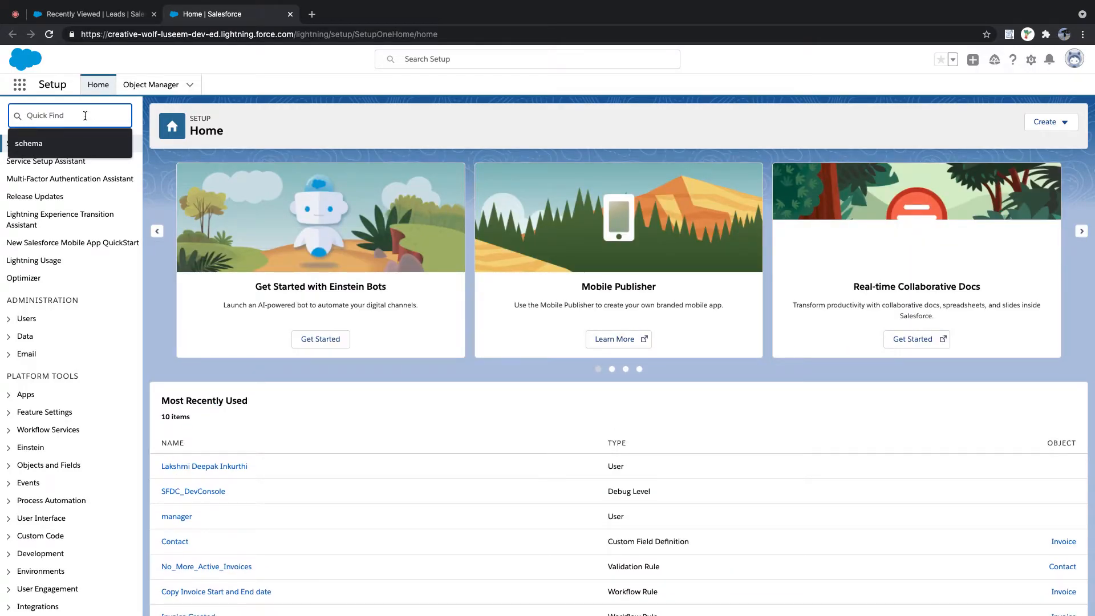
{"action": "type", "text": "lead"}
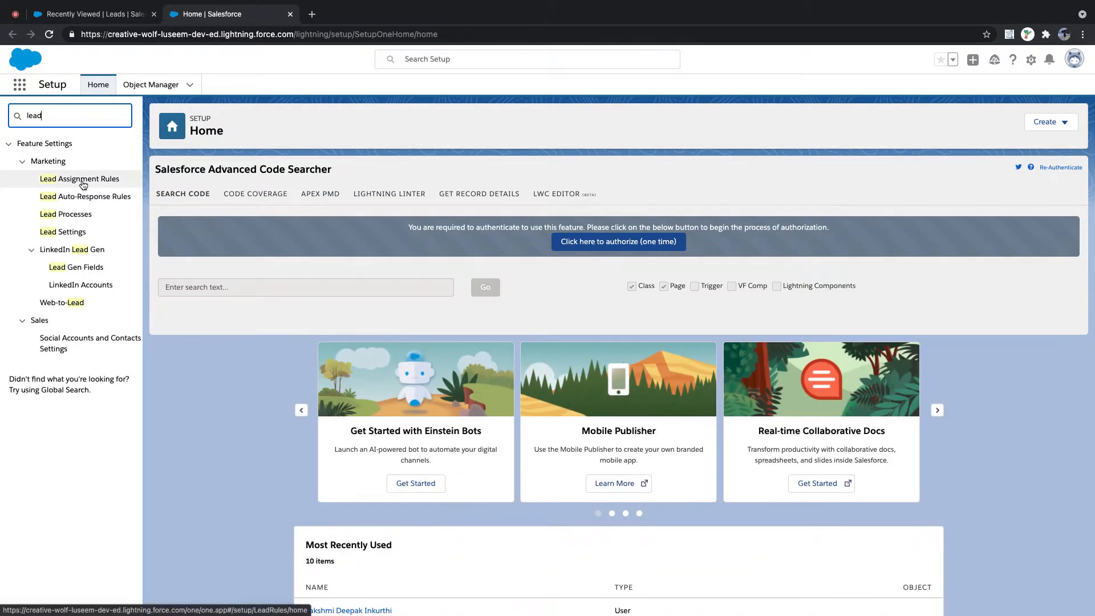
{"action": "left_click", "coordinate": [83, 183]}
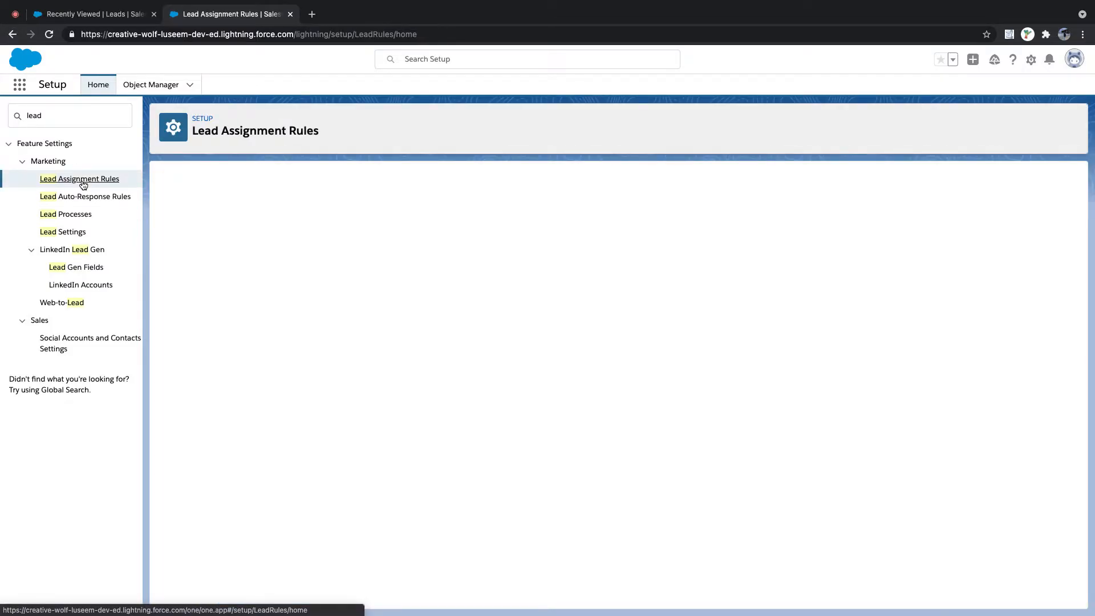
- Create and save the active rule 'Lead Assignment Custom', then open its details
{"action": "left_click", "coordinate": [451, 239]}
{"action": "left_click", "coordinate": [387, 253]}
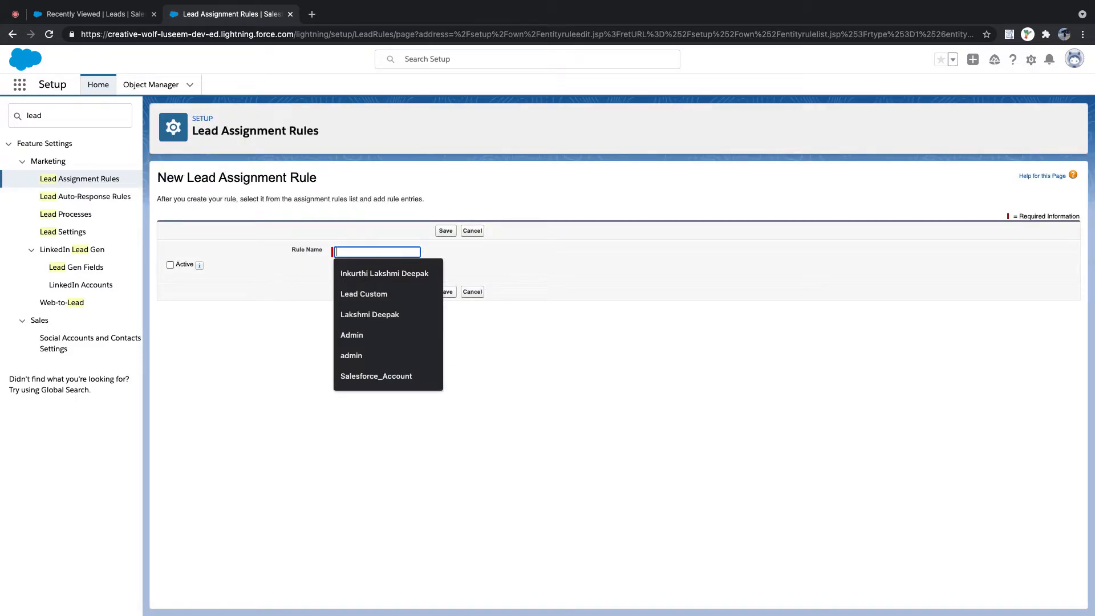
{"action": "type", "text": "Lead Assignmnet"}
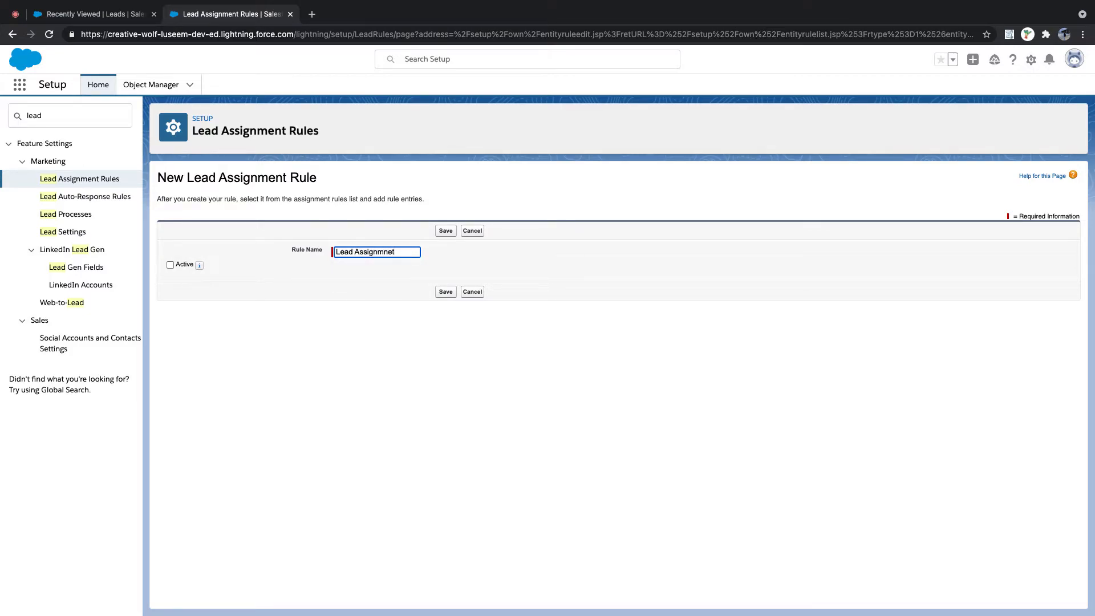
{"action": "key", "text": "BackSpace"}
{"action": "key", "text": "BackSpace"}
{"action": "key", "text": "BackSpace"}
{"action": "key", "text": "BackSpace"}
{"action": "key", "text": "BackSpace"}
{"action": "type", "text": "ment Custom"}
{"action": "key", "text": "Tab"}
{"action": "left_click", "coordinate": [170, 265]}
{"action": "left_click", "coordinate": [446, 293]}
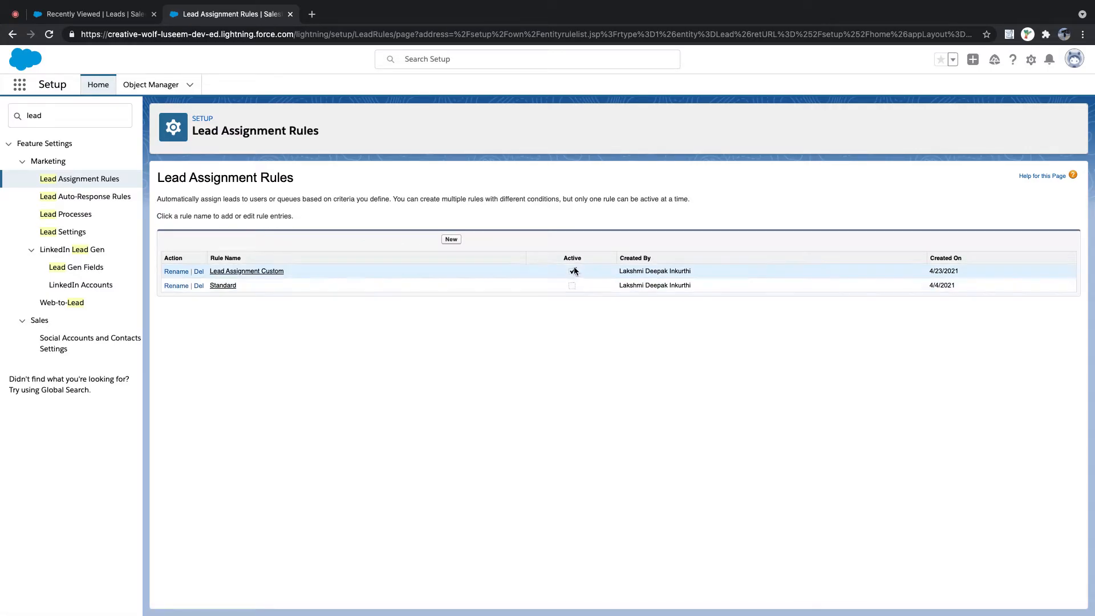
{"action": "left_click", "coordinate": [252, 274]}
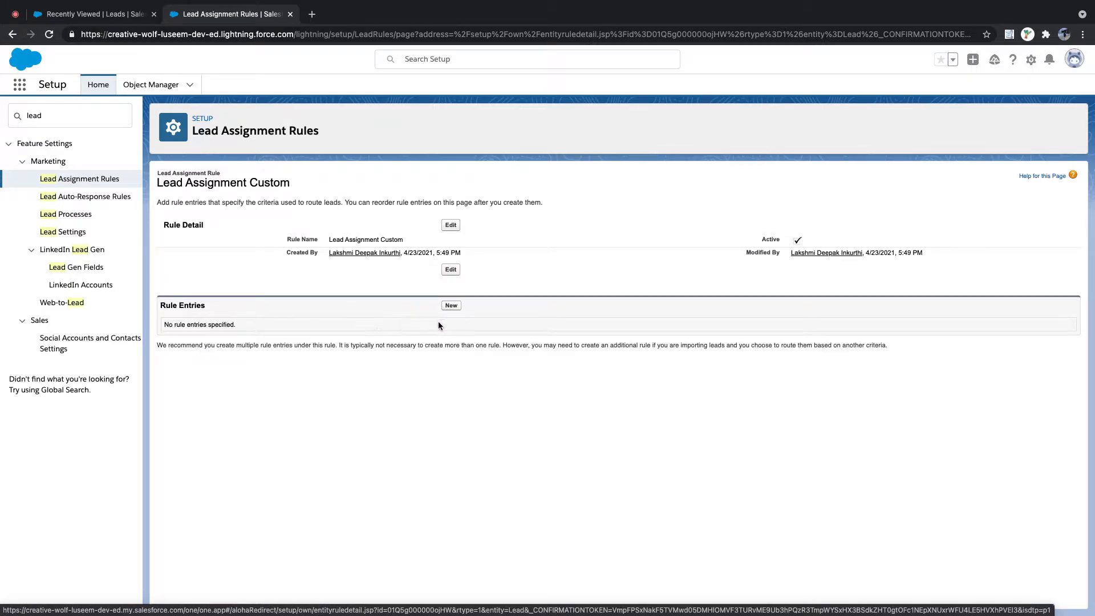
- Start rule entry 1 with sort order 1 and criterion Lead: Industry not equal to
{"action": "left_click", "coordinate": [451, 306]}
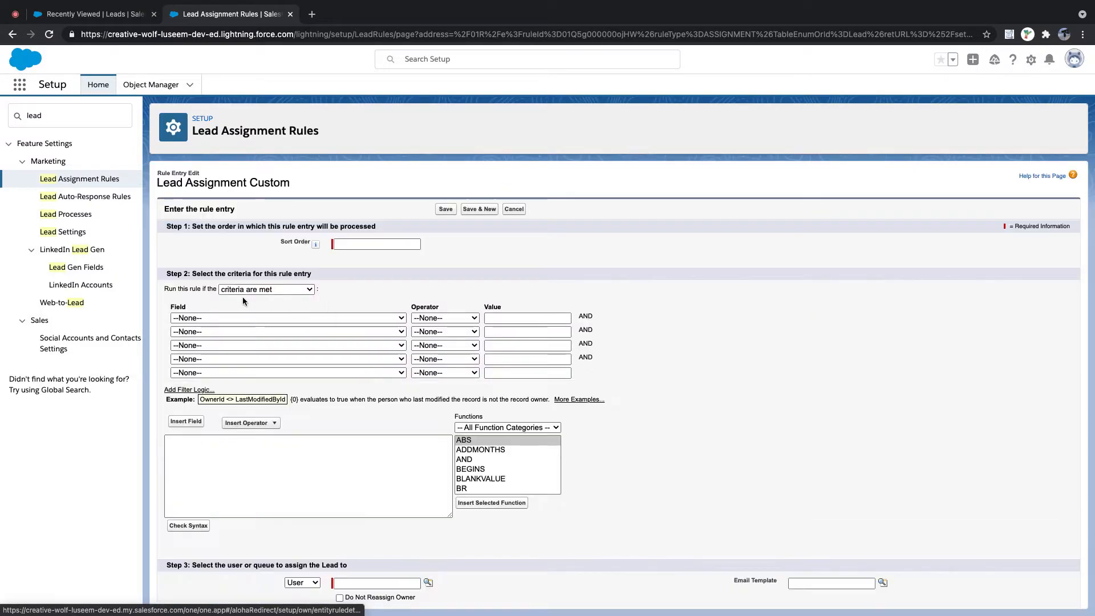
{"action": "type", "text": "1"}
{"action": "left_click", "coordinate": [421, 264]}
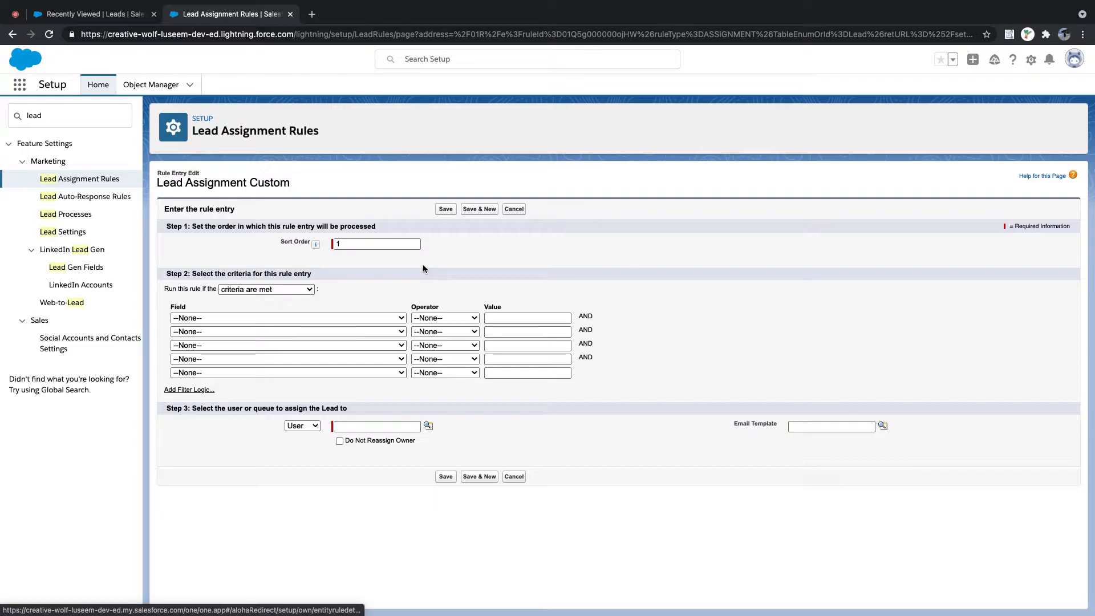
{"action": "left_click", "coordinate": [391, 318]}
{"action": "scroll", "coordinate": [390, 360], "scroll_direction": "down", "scroll_amount": 5}
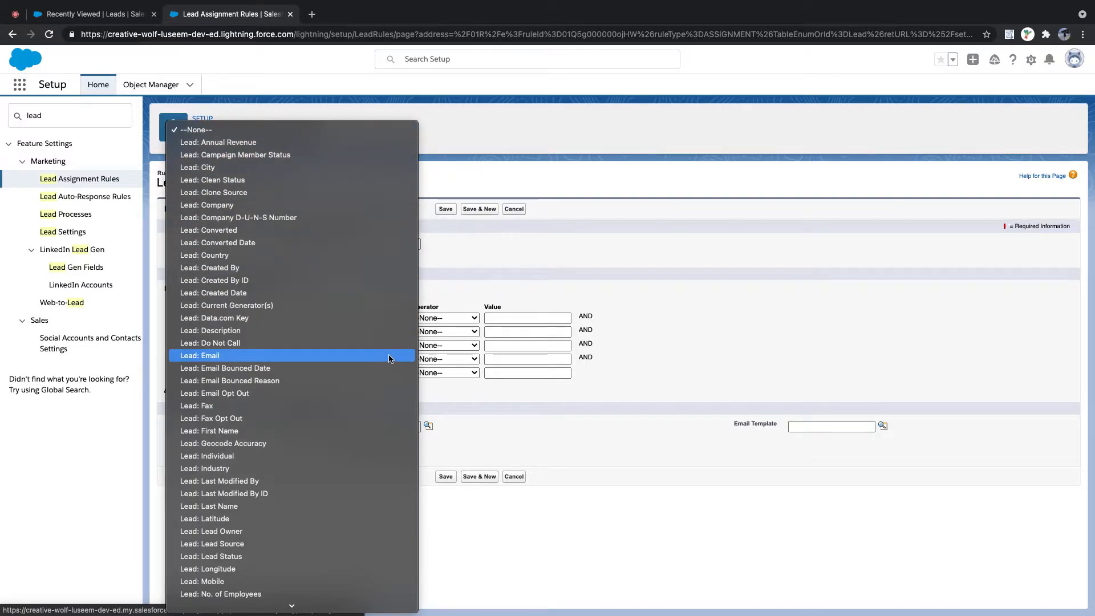
{"action": "left_click", "coordinate": [308, 468]}
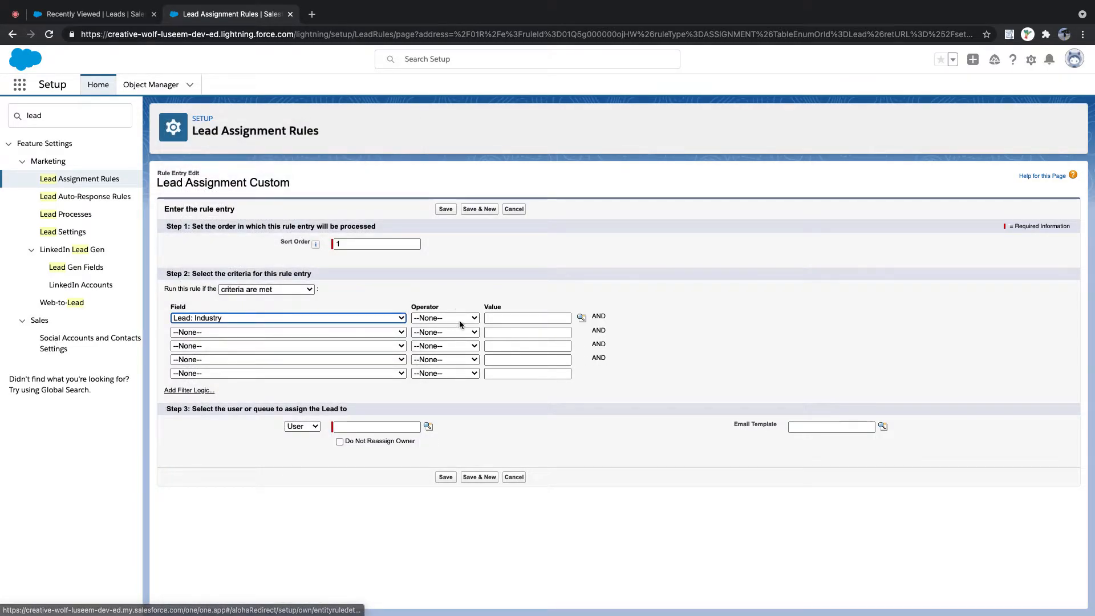
{"action": "left_click", "coordinate": [459, 320]}
{"action": "left_click", "coordinate": [457, 343]}
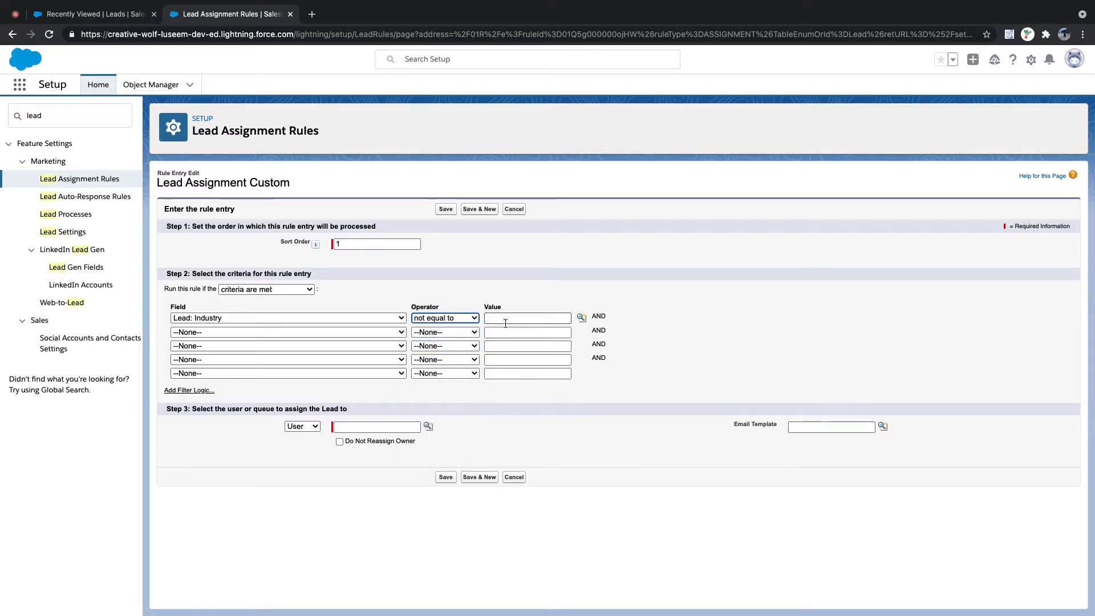
{"action": "left_click", "coordinate": [582, 319]}
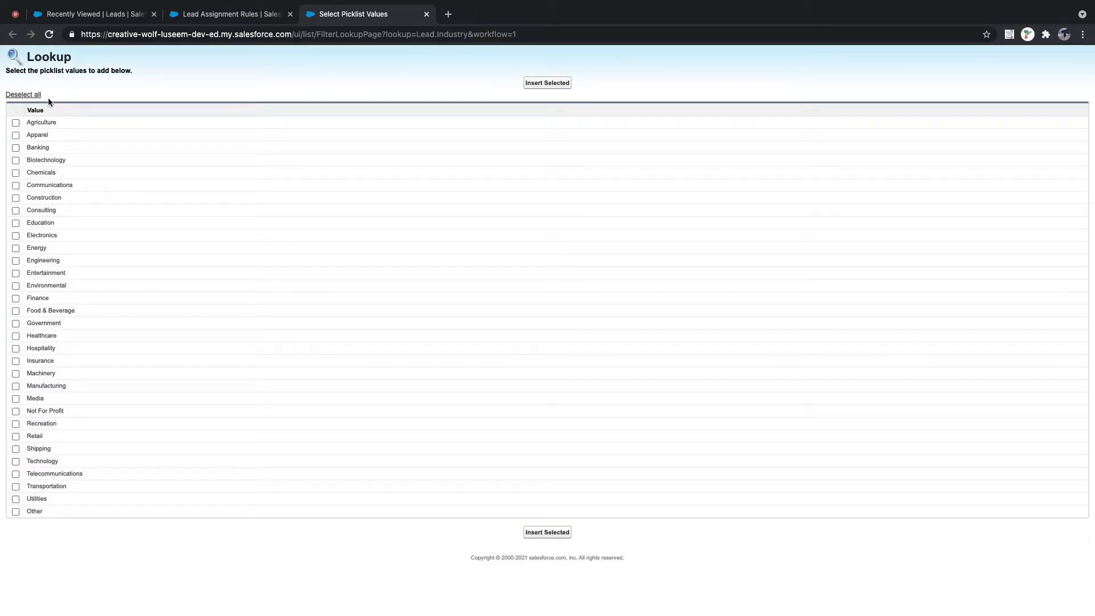
{"action": "left_click", "coordinate": [536, 86]}
- Assign matching leads to the Sales User queue and save the entry
{"action": "left_click", "coordinate": [314, 427]}
{"action": "left_click", "coordinate": [308, 440]}
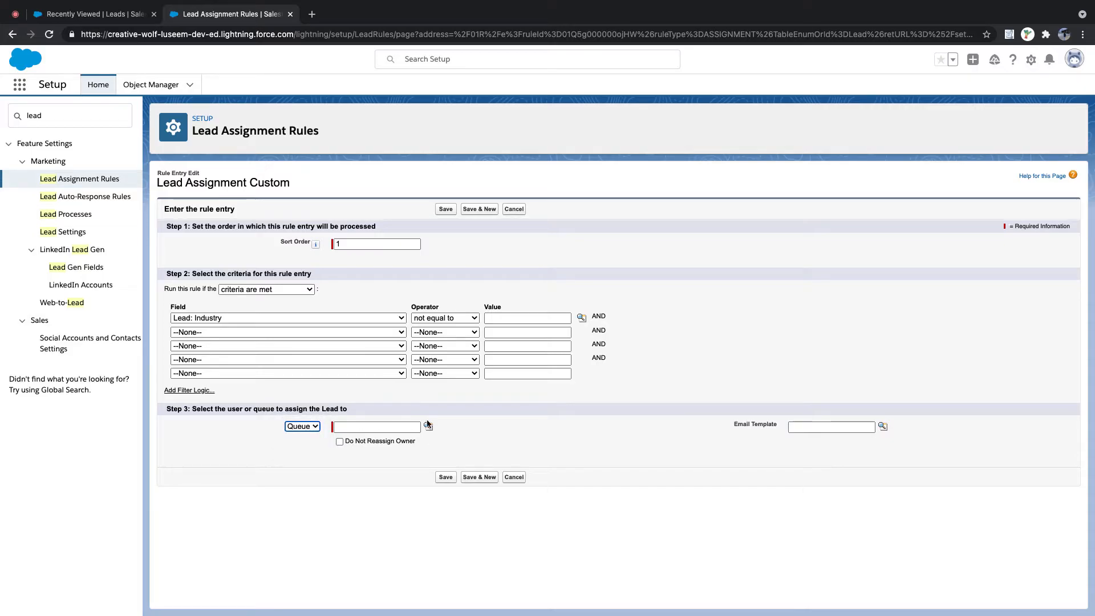
{"action": "left_click", "coordinate": [428, 427]}
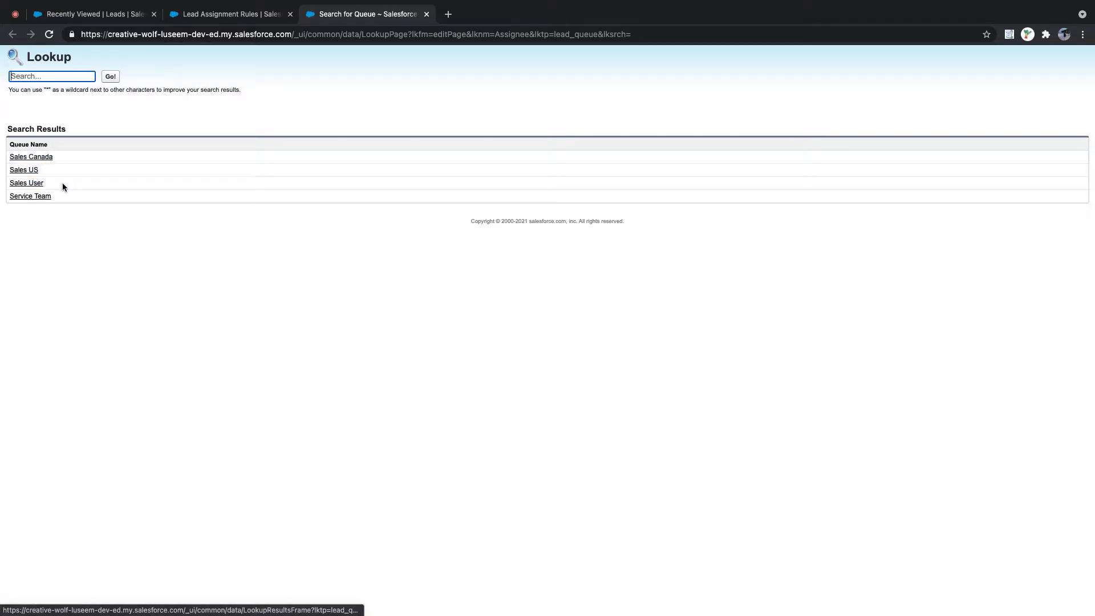
{"action": "left_click", "coordinate": [35, 183]}
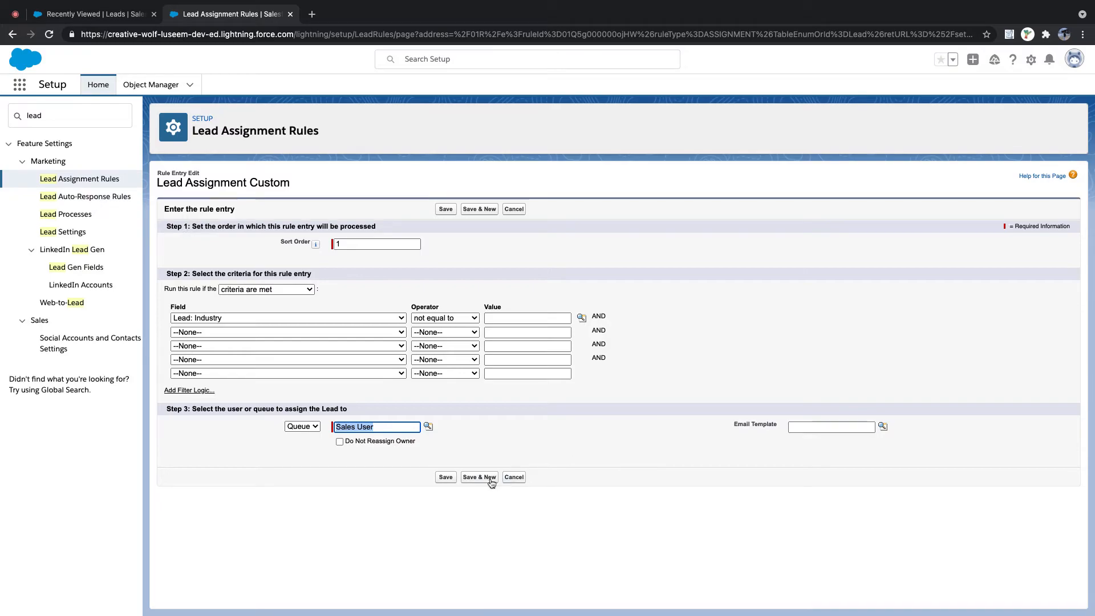
{"action": "left_click", "coordinate": [447, 478]}
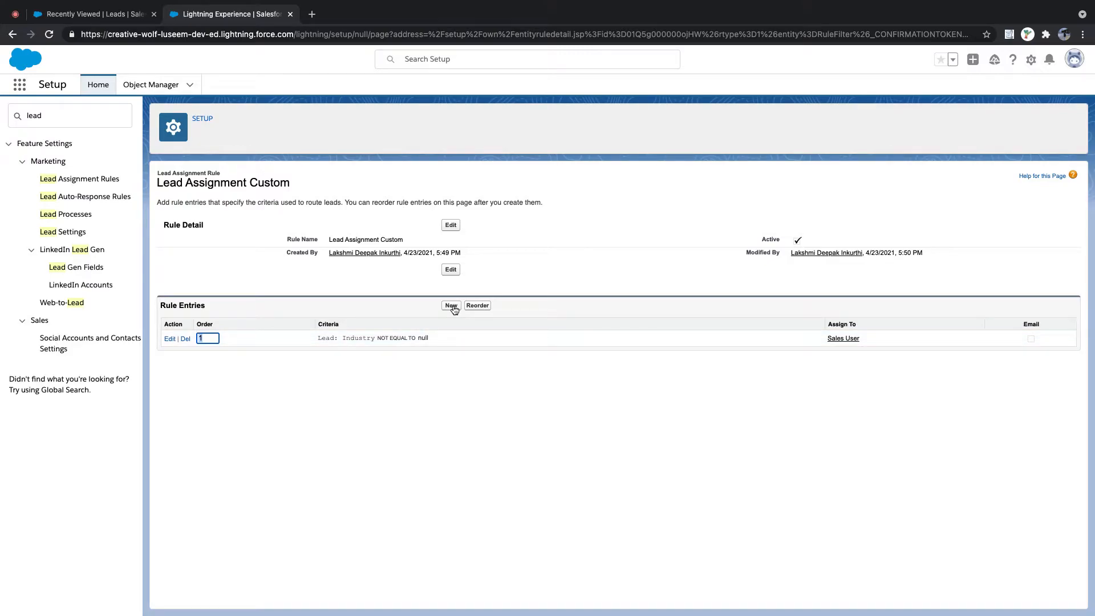
- Start a new rule entry and try Lead: Industry not equal to as its criterion
{"action": "left_click", "coordinate": [451, 306]}
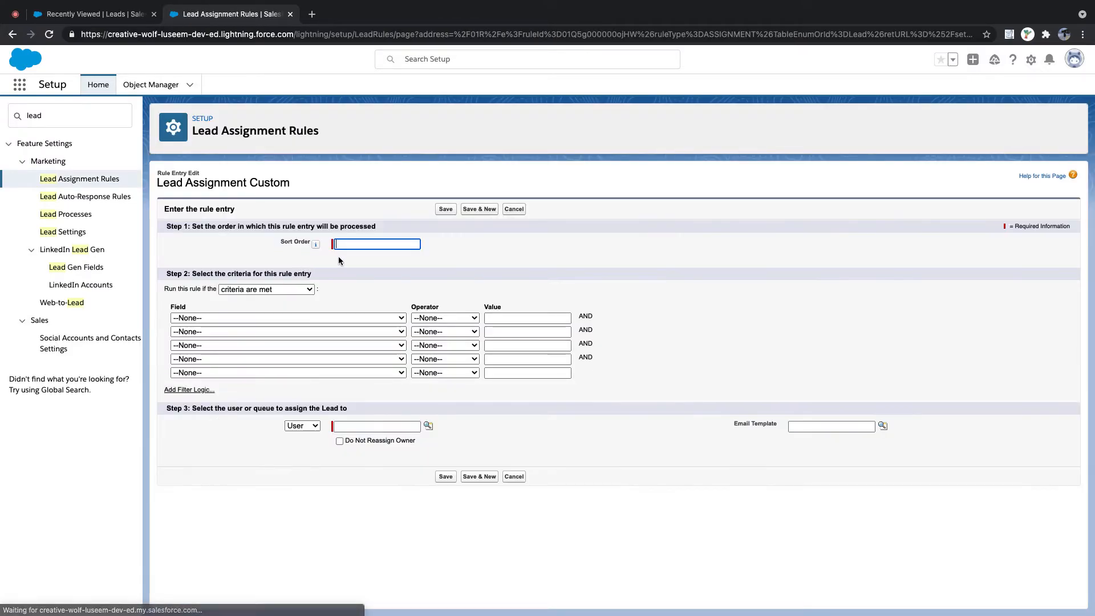
{"action": "left_click", "coordinate": [367, 318]}
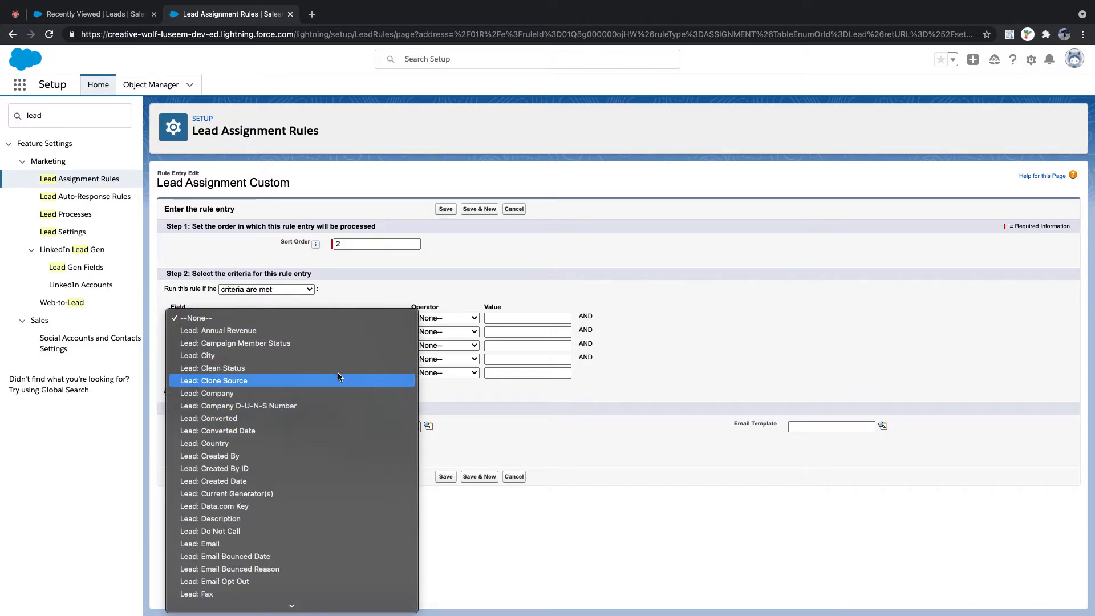
{"action": "scroll", "coordinate": [337, 432], "scroll_direction": "down", "scroll_amount": 1}
{"action": "scroll", "coordinate": [337, 431], "scroll_direction": "down", "scroll_amount": 3}
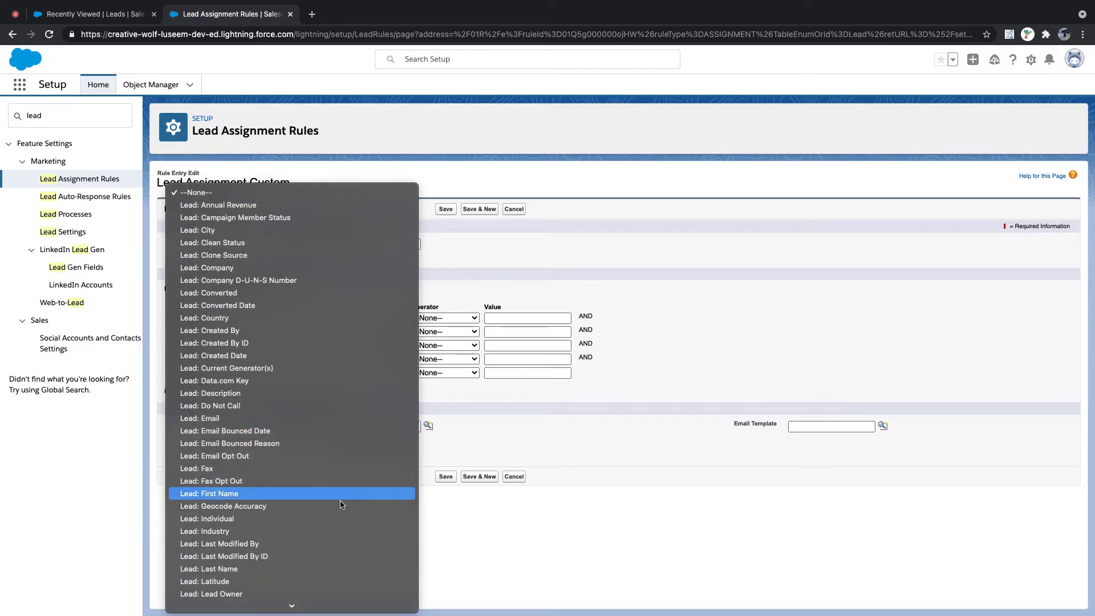
{"action": "left_click", "coordinate": [332, 535]}
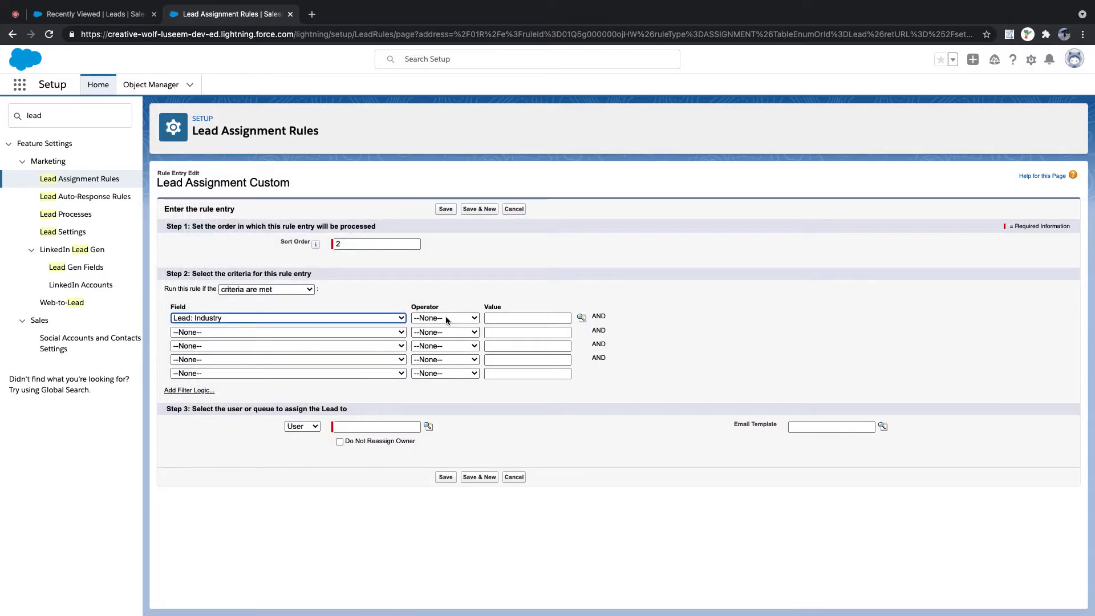
{"action": "left_click", "coordinate": [446, 318]}
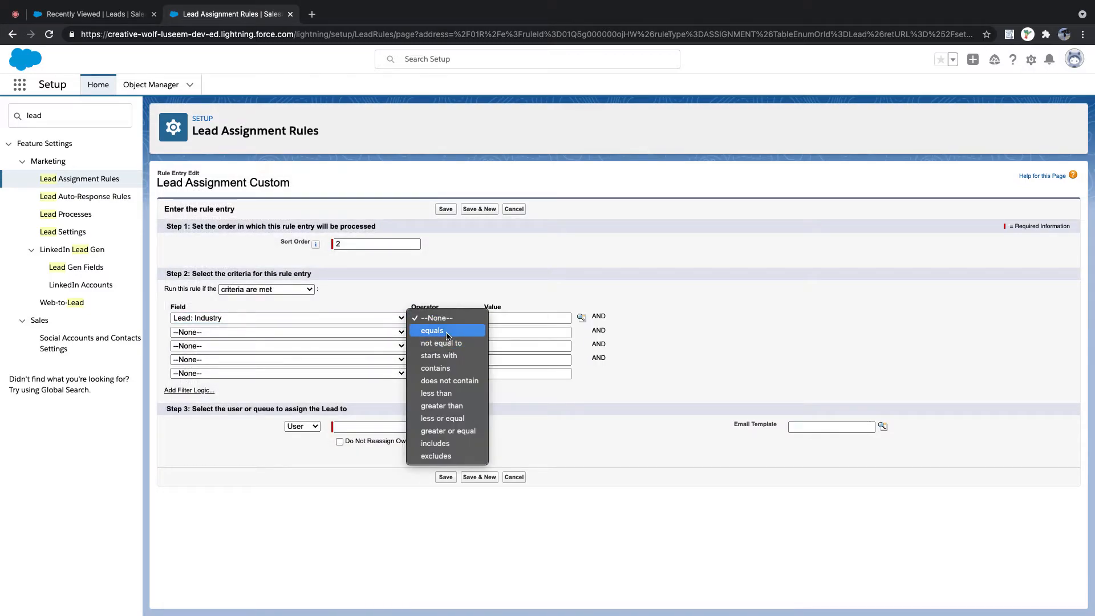
{"action": "left_click", "coordinate": [448, 344]}
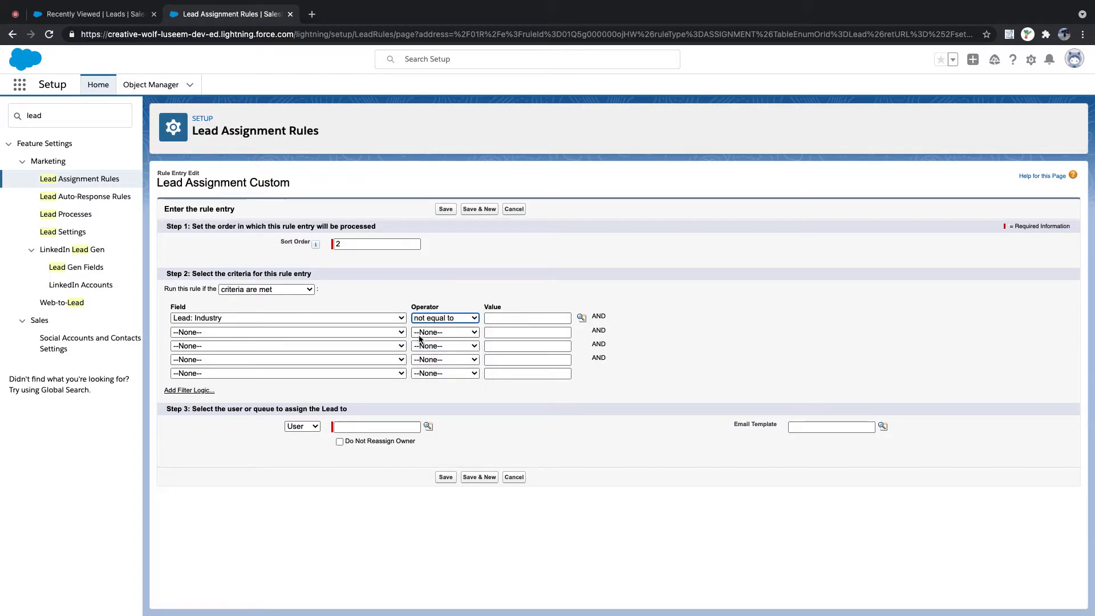
{"action": "left_click", "coordinate": [381, 334]}
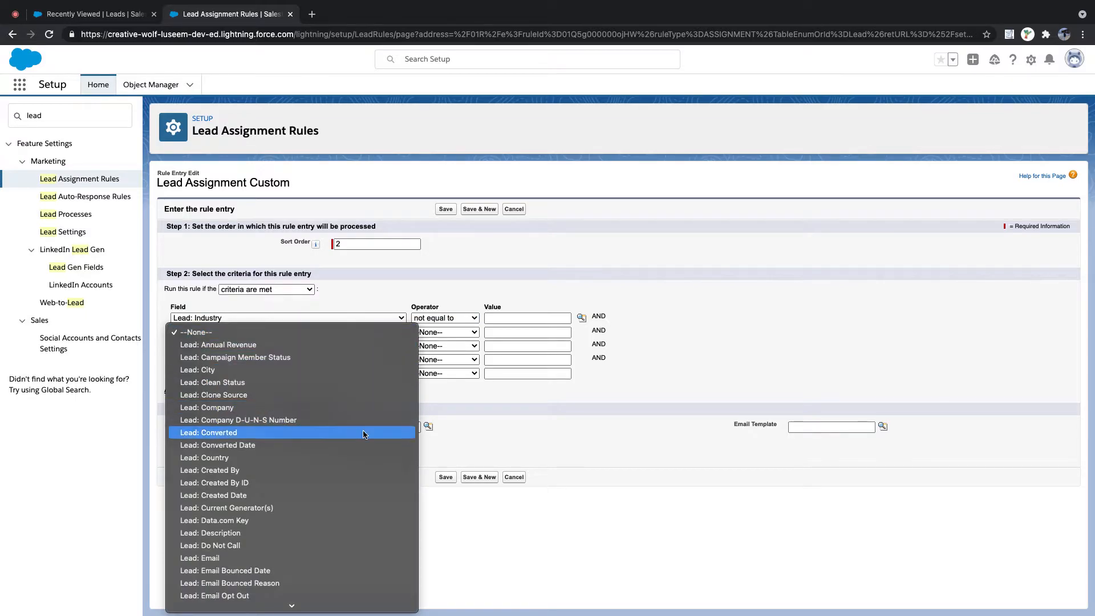
{"action": "scroll", "coordinate": [359, 440], "scroll_direction": "down", "scroll_amount": 1}
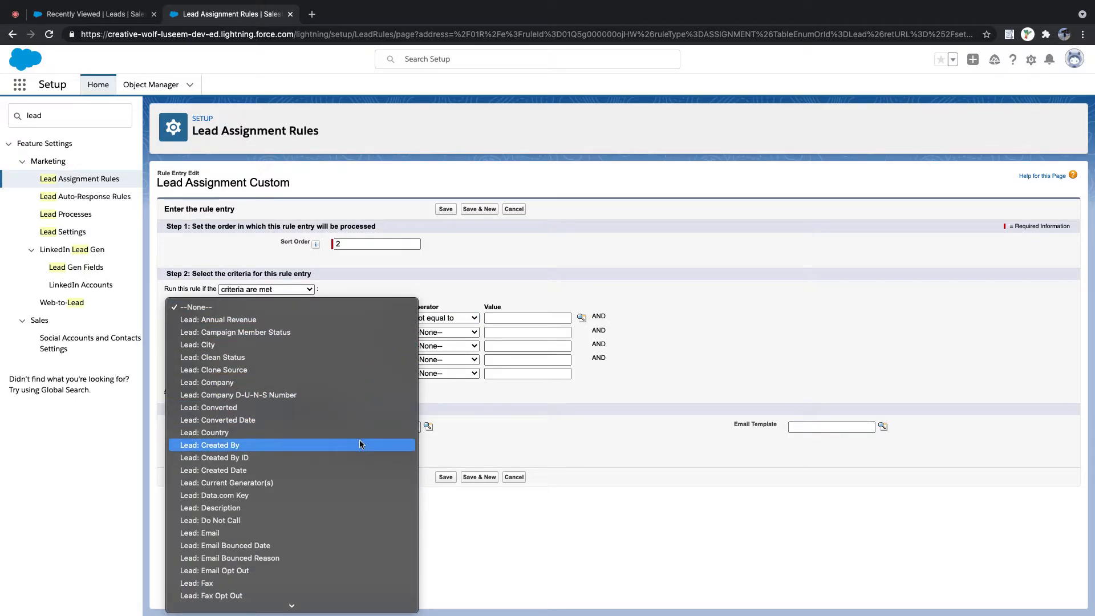
{"action": "left_click", "coordinate": [501, 408]}
- Change the criterion to Lead: Country contains US
{"action": "left_click", "coordinate": [326, 318]}
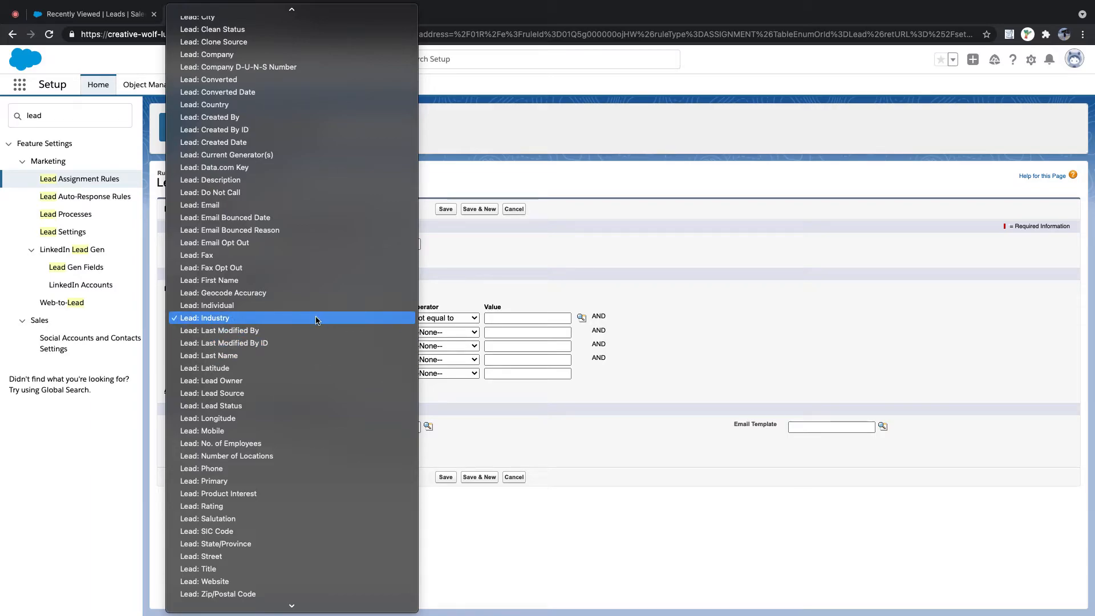
{"action": "scroll", "coordinate": [328, 411], "scroll_direction": "down", "scroll_amount": 5}
{"action": "scroll", "coordinate": [329, 415], "scroll_direction": "down", "scroll_amount": 3}
{"action": "scroll", "coordinate": [328, 422], "scroll_direction": "up", "scroll_amount": 8}
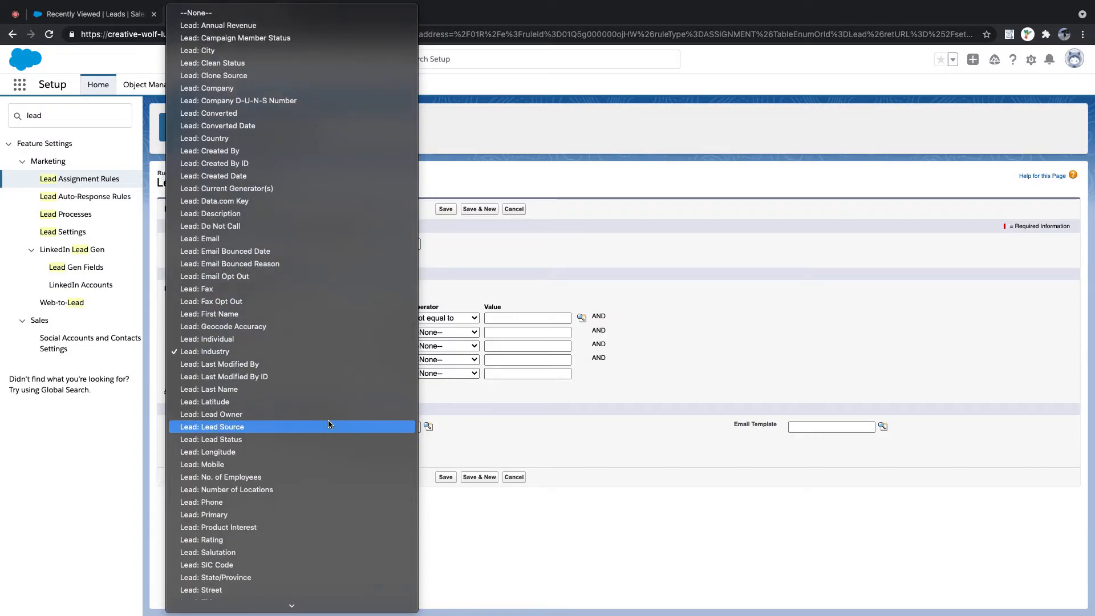
{"action": "left_click", "coordinate": [264, 140]}
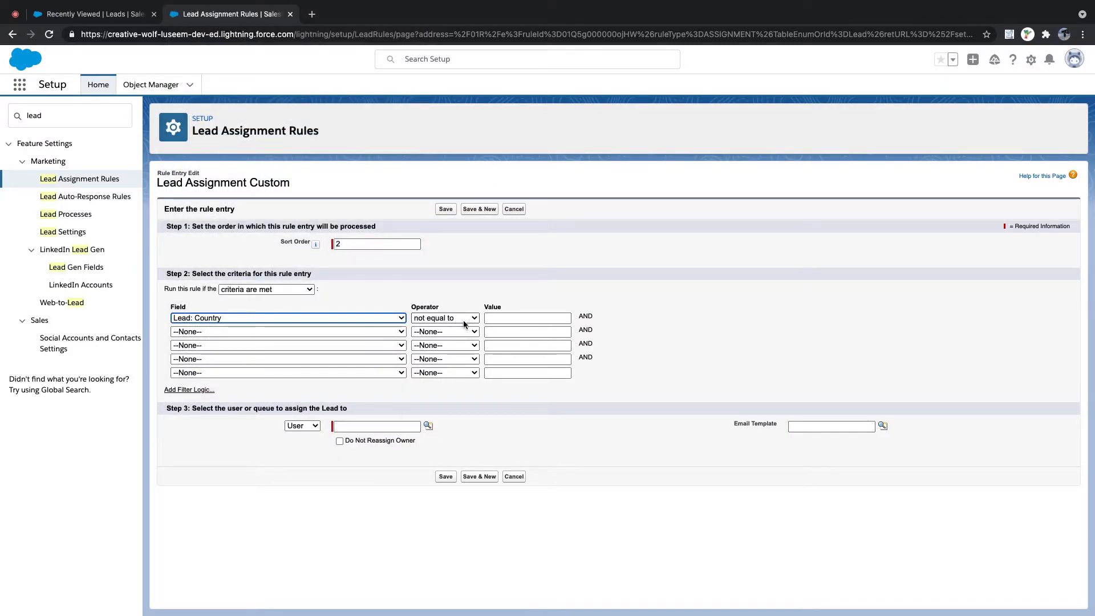
{"action": "left_click", "coordinate": [456, 323]}
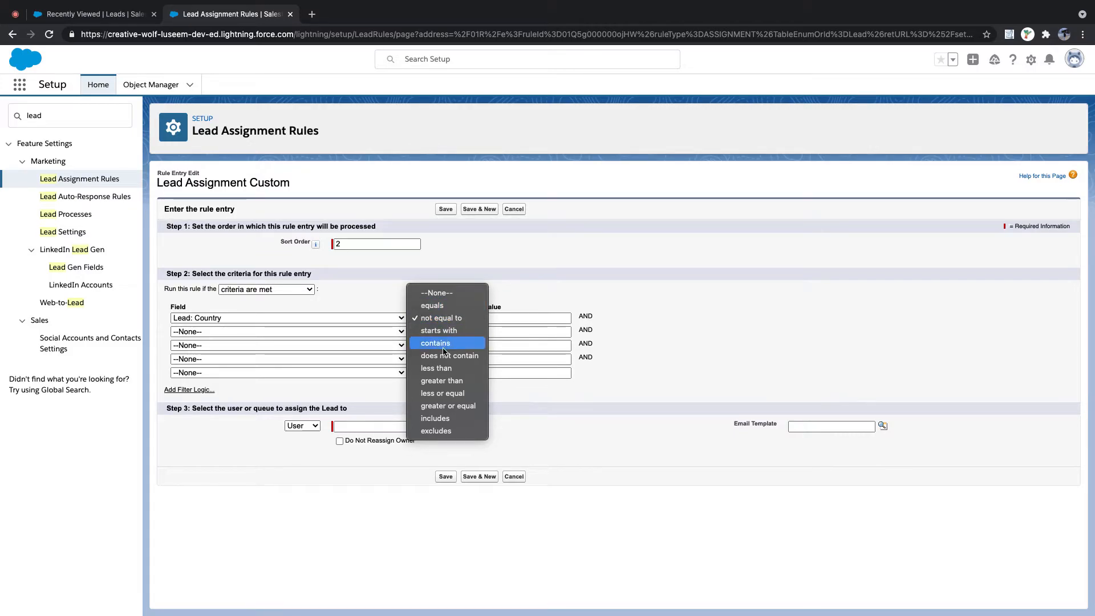
{"action": "left_click", "coordinate": [471, 341]}
{"action": "left_click", "coordinate": [508, 317]}
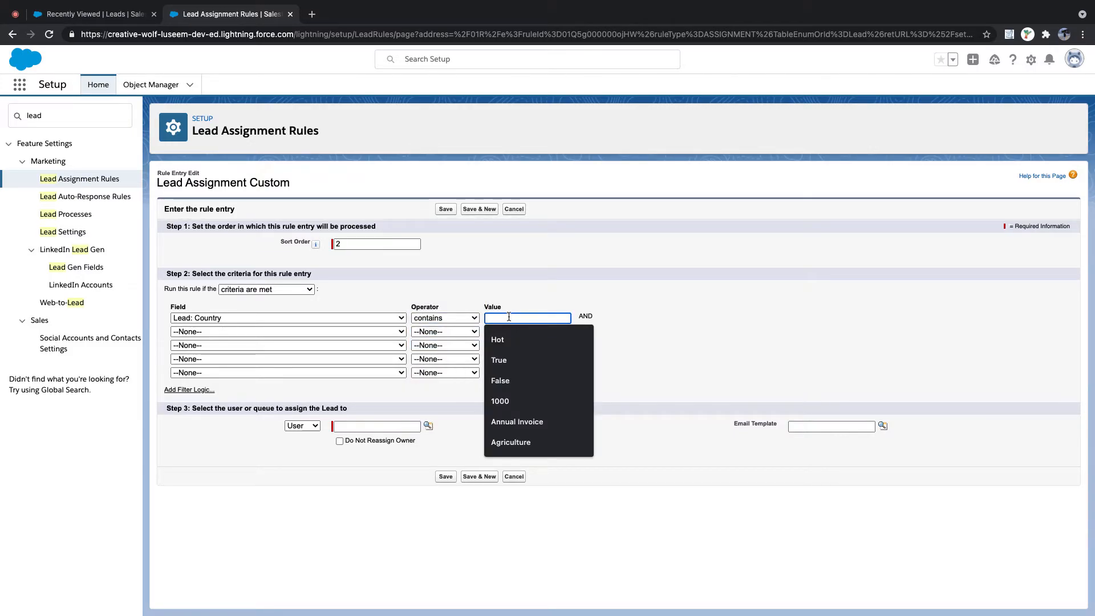
{"action": "type", "text": "US"}
{"action": "left_click", "coordinate": [701, 314]}
- Assign the entry to the Sales US queue and save it with Save & New
{"action": "left_click", "coordinate": [315, 427]}
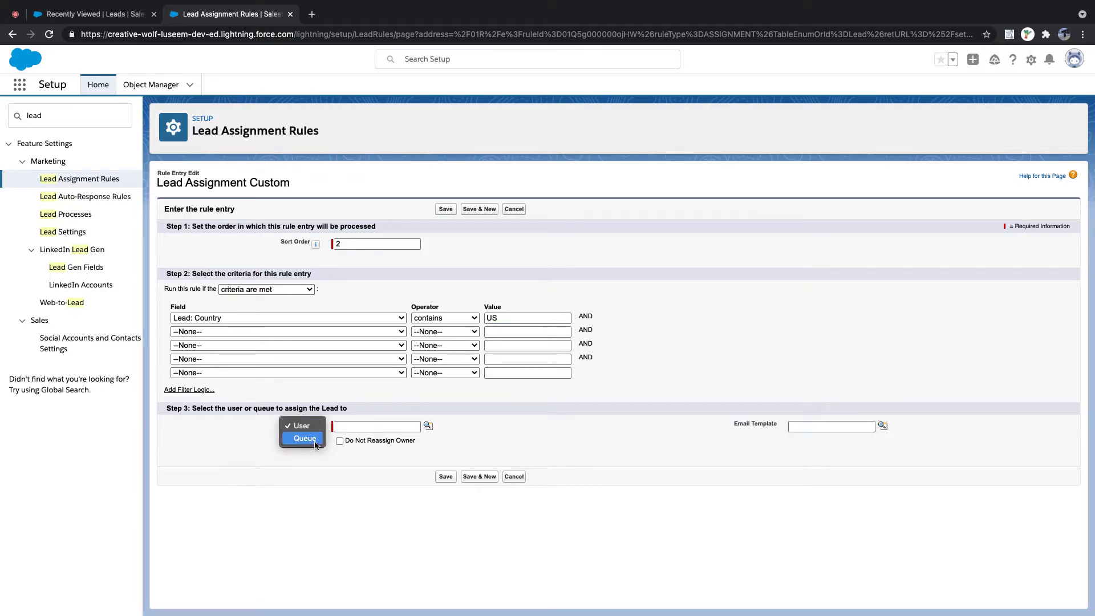
{"action": "left_click", "coordinate": [302, 440]}
{"action": "left_click", "coordinate": [427, 426]}
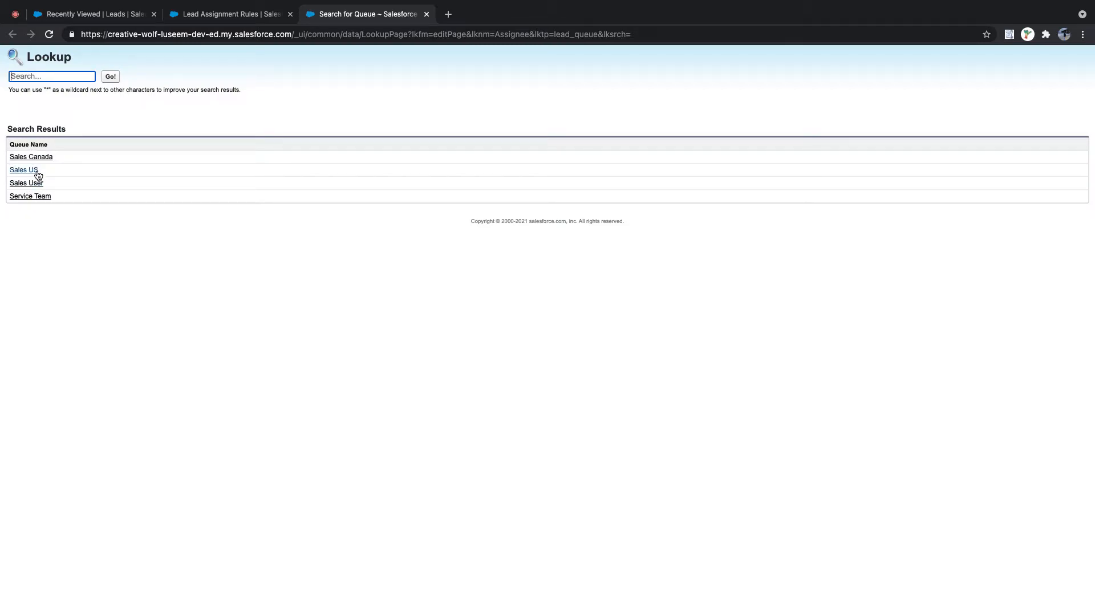
{"action": "left_click", "coordinate": [33, 171]}
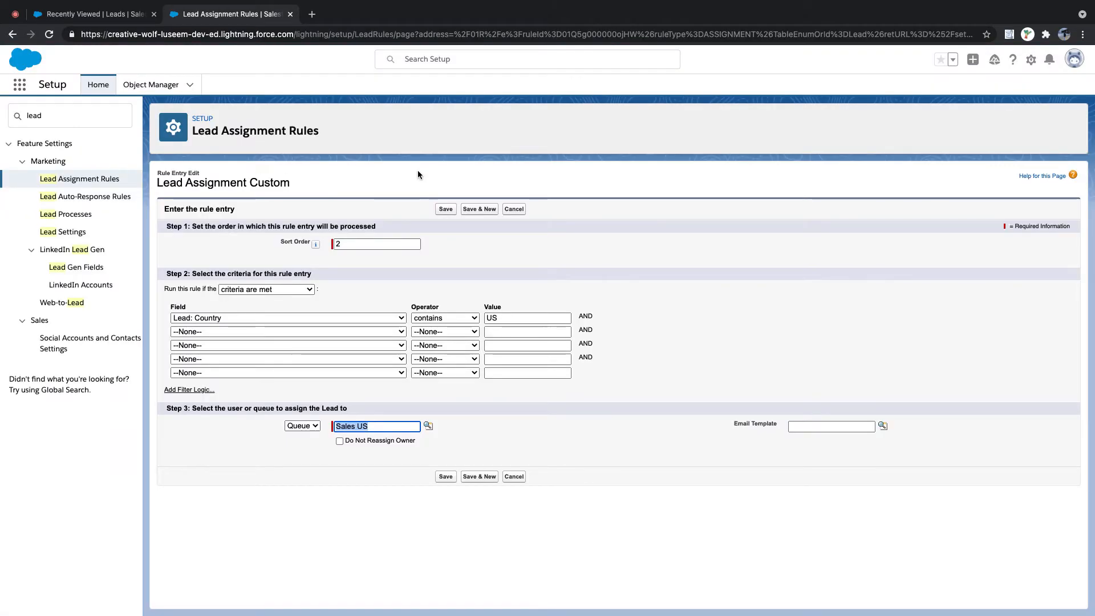
{"action": "left_click", "coordinate": [480, 209]}
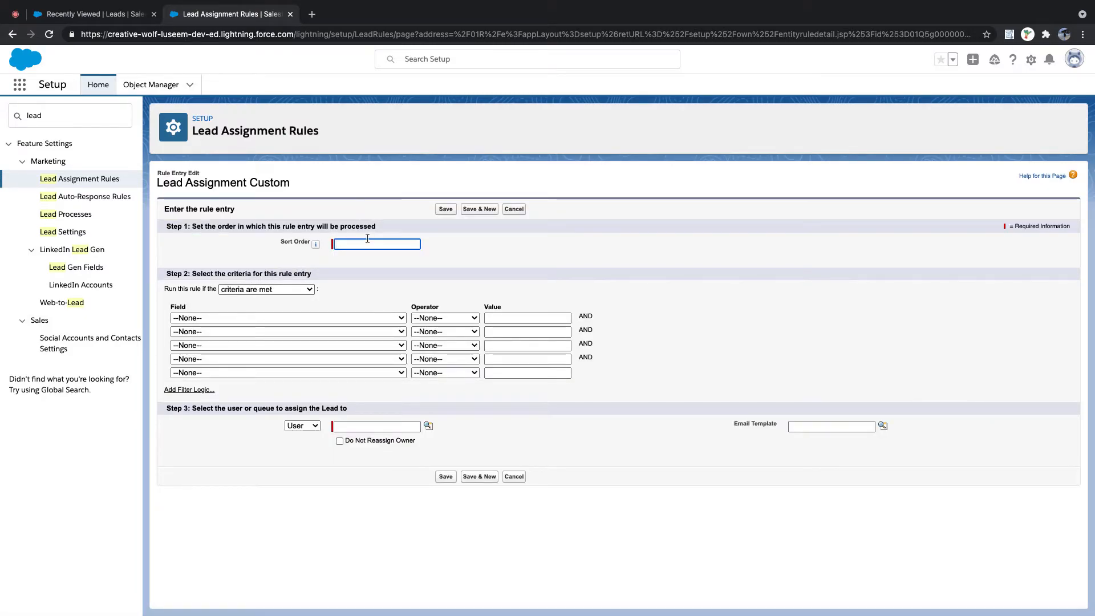
- Give the entry sort order 3 and criterion Lead: Country equals CA
{"action": "left_click", "coordinate": [367, 244]}
{"action": "type", "text": "3"}
{"action": "left_click", "coordinate": [367, 318]}
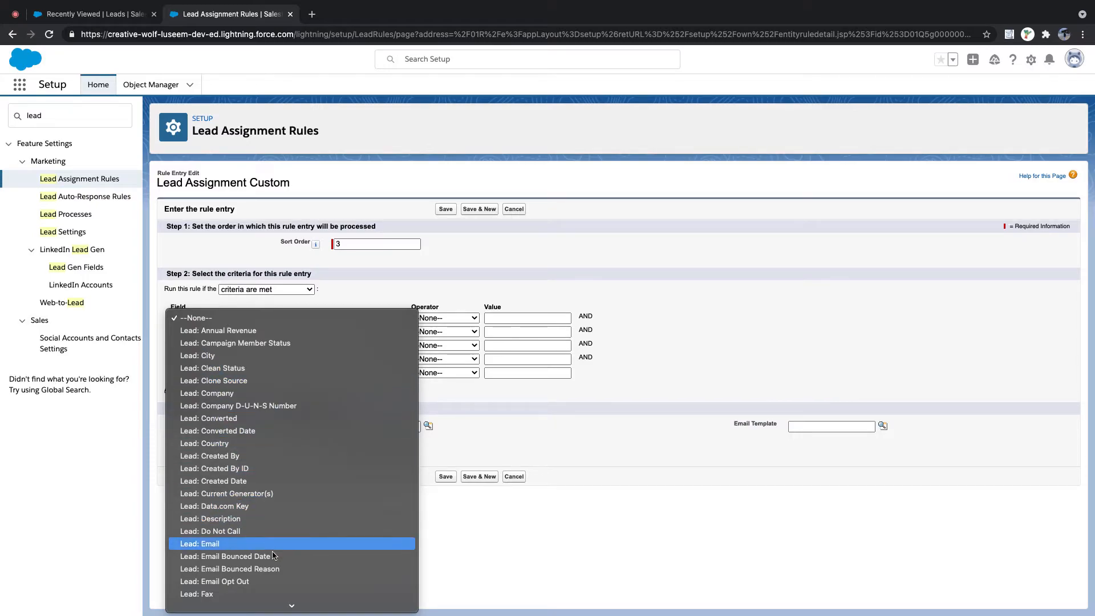
{"action": "left_click", "coordinate": [262, 443]}
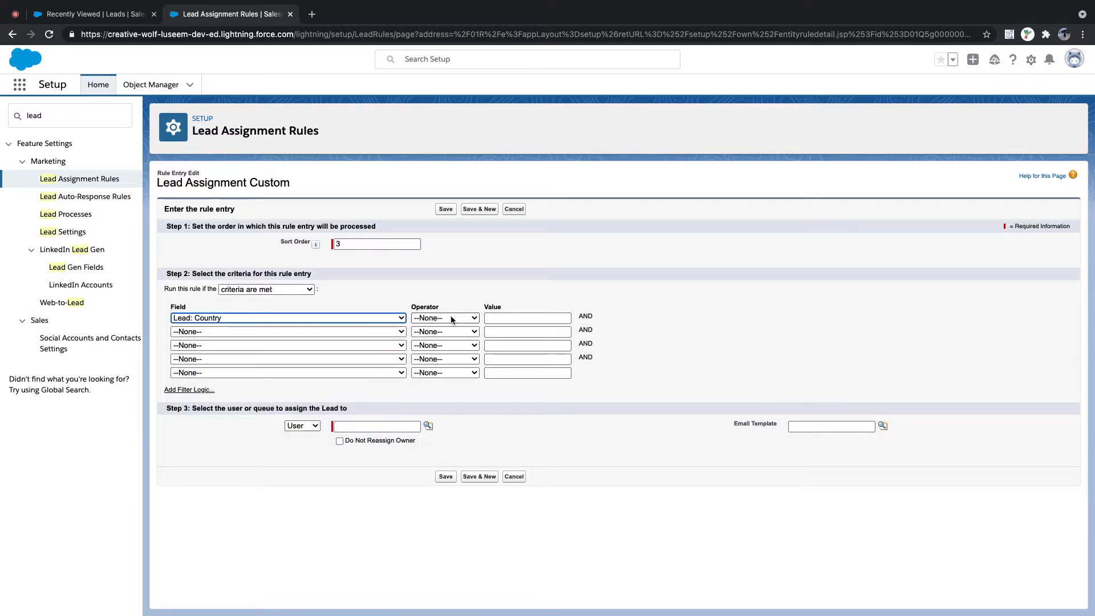
{"action": "left_click", "coordinate": [445, 317]}
{"action": "left_click", "coordinate": [451, 331]}
{"action": "left_click", "coordinate": [507, 317]}
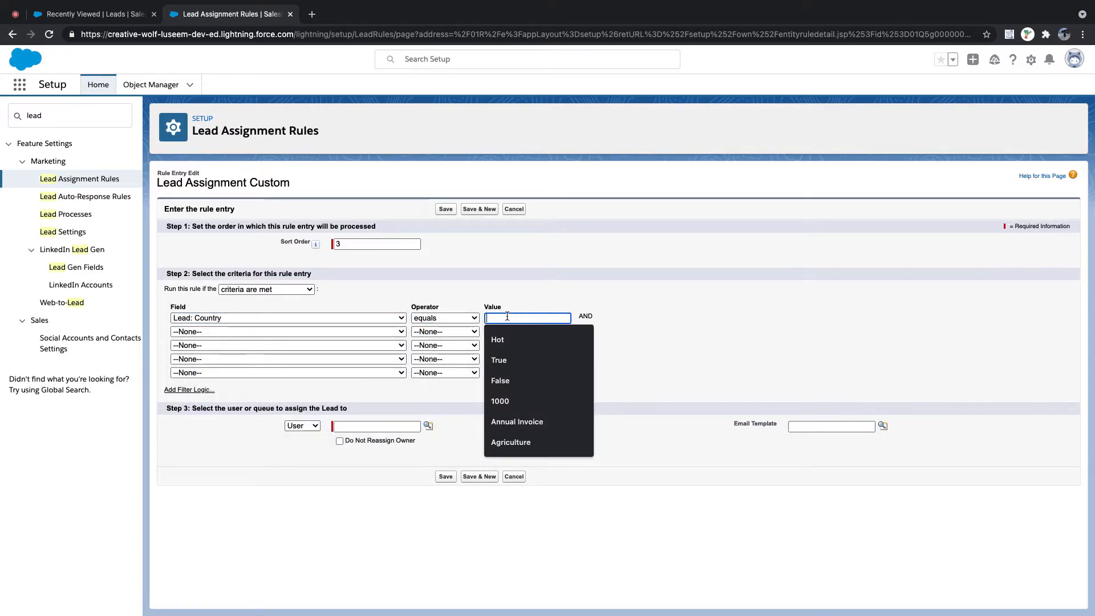
{"action": "type", "text": "CA"}
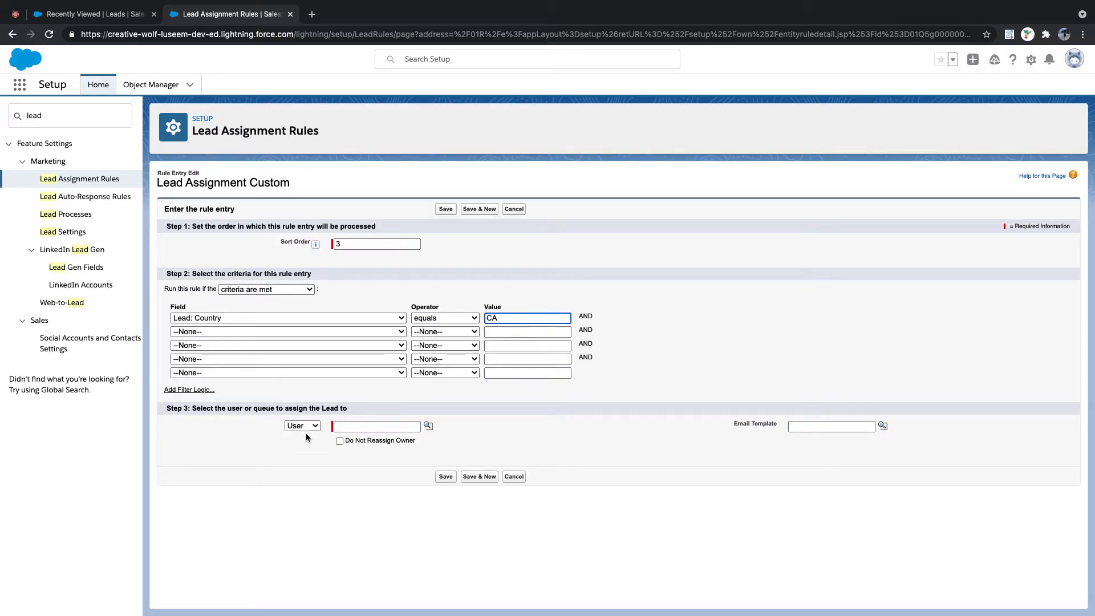
- Assign it to the Sales Canada queue, save, and start a new entry
{"action": "left_click", "coordinate": [303, 425]}
{"action": "left_click", "coordinate": [302, 438]}
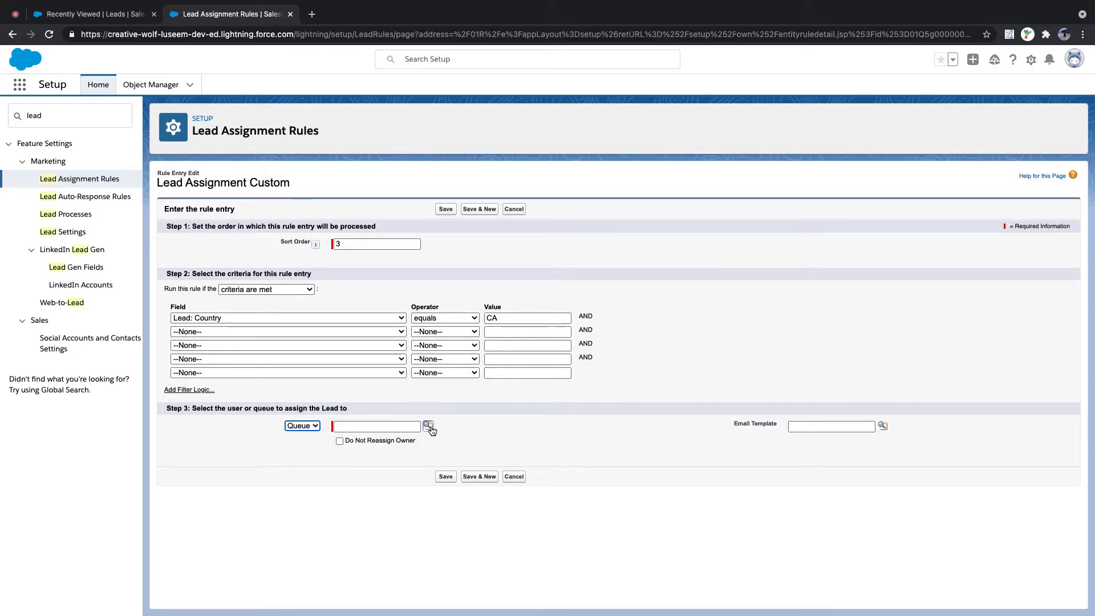
{"action": "left_click", "coordinate": [428, 426]}
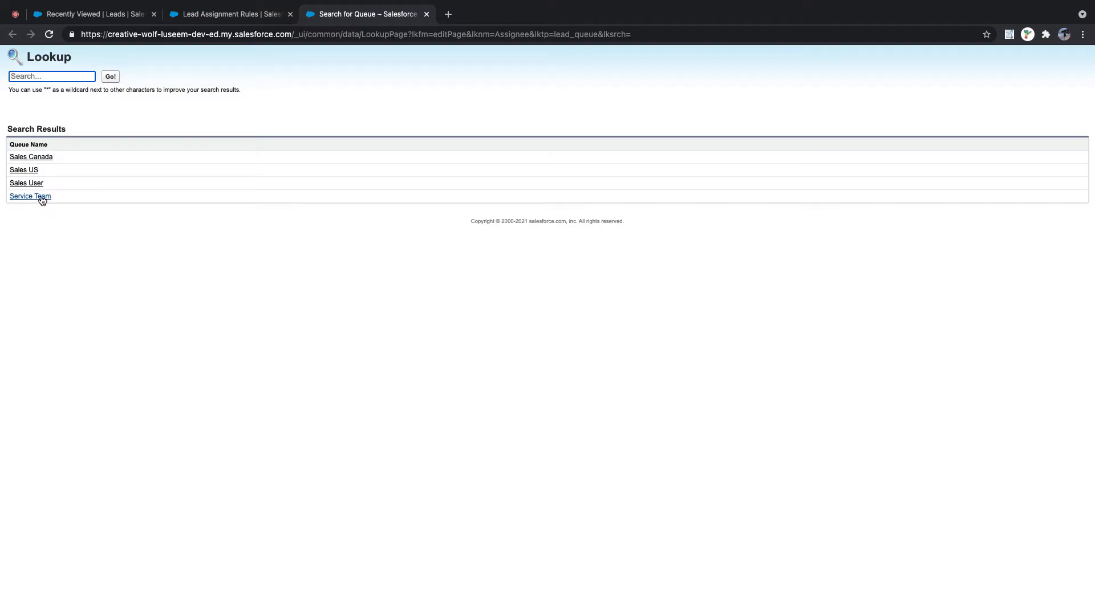
{"action": "left_click", "coordinate": [31, 156]}
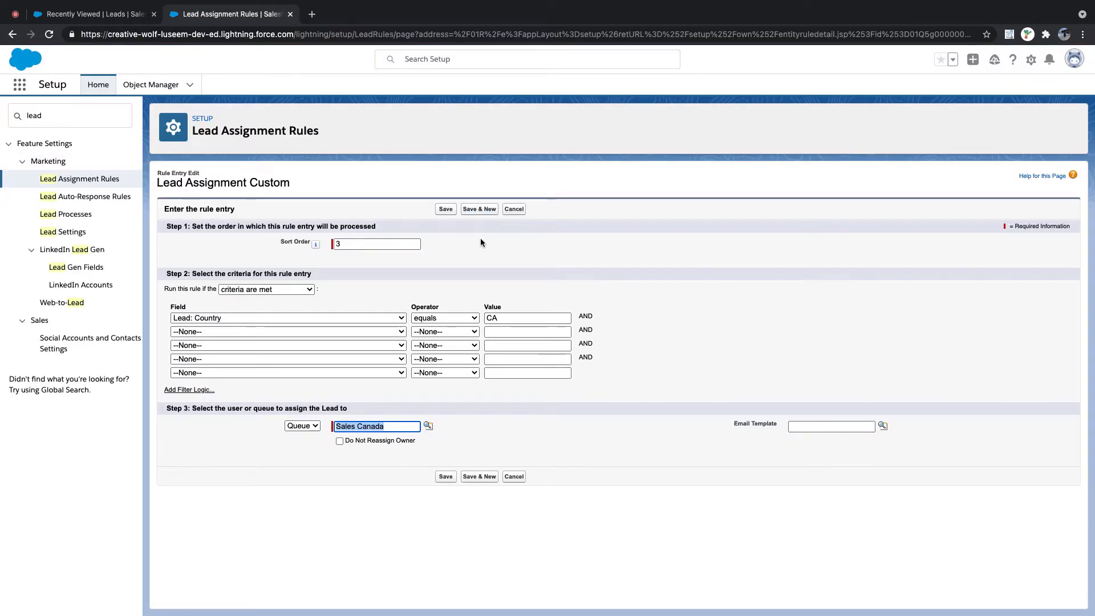
{"action": "left_click", "coordinate": [446, 209]}
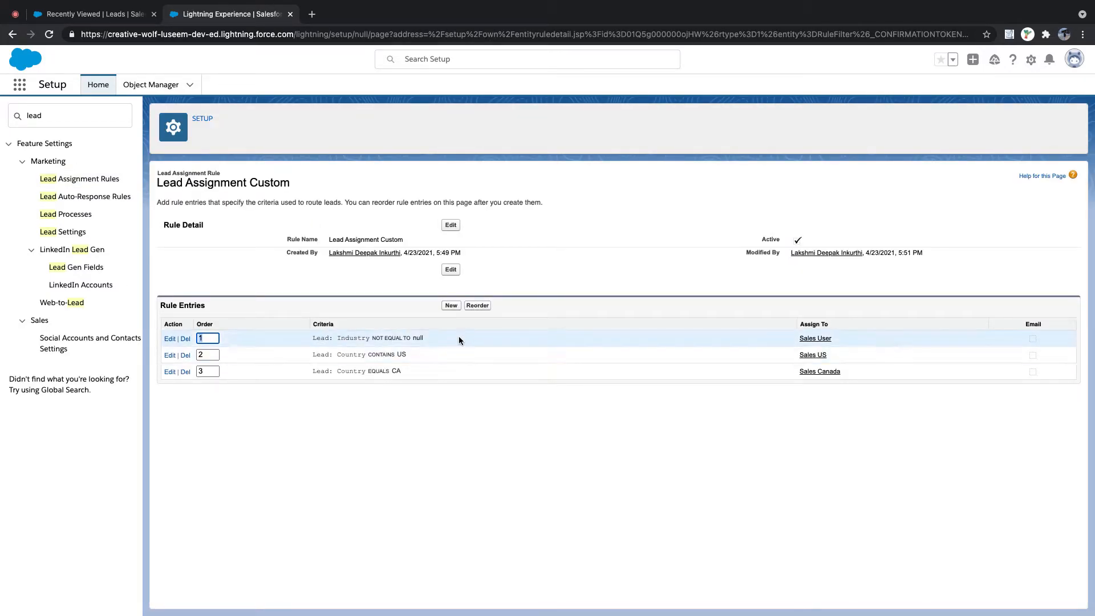
{"action": "left_click", "coordinate": [451, 306]}
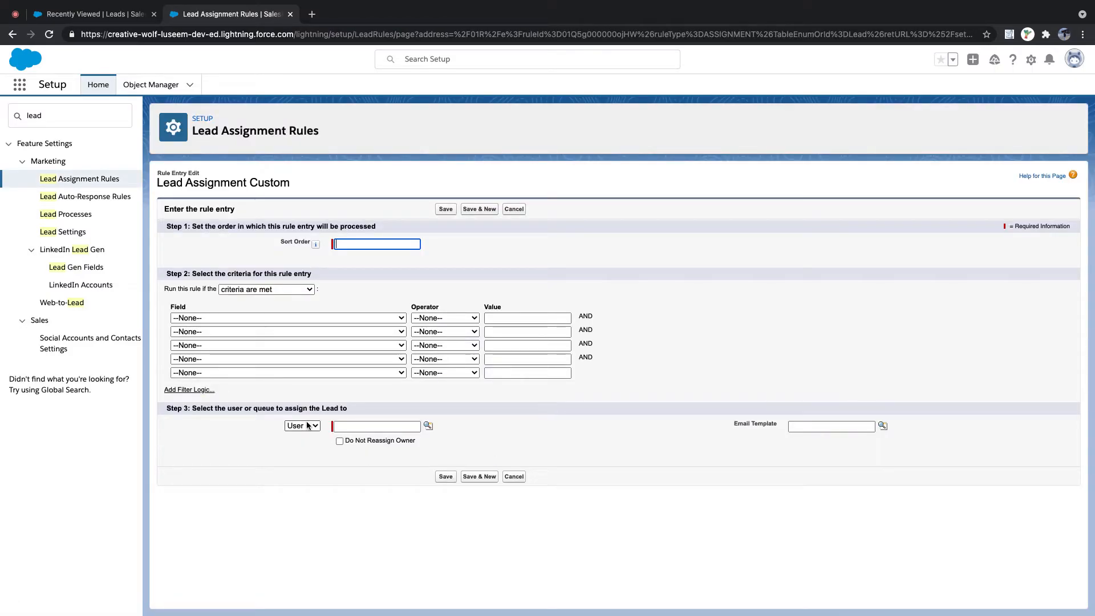
- Assign the new entry to the Service Team queue
{"action": "left_click", "coordinate": [302, 426]}
{"action": "left_click", "coordinate": [299, 438]}
{"action": "left_click", "coordinate": [427, 426]}
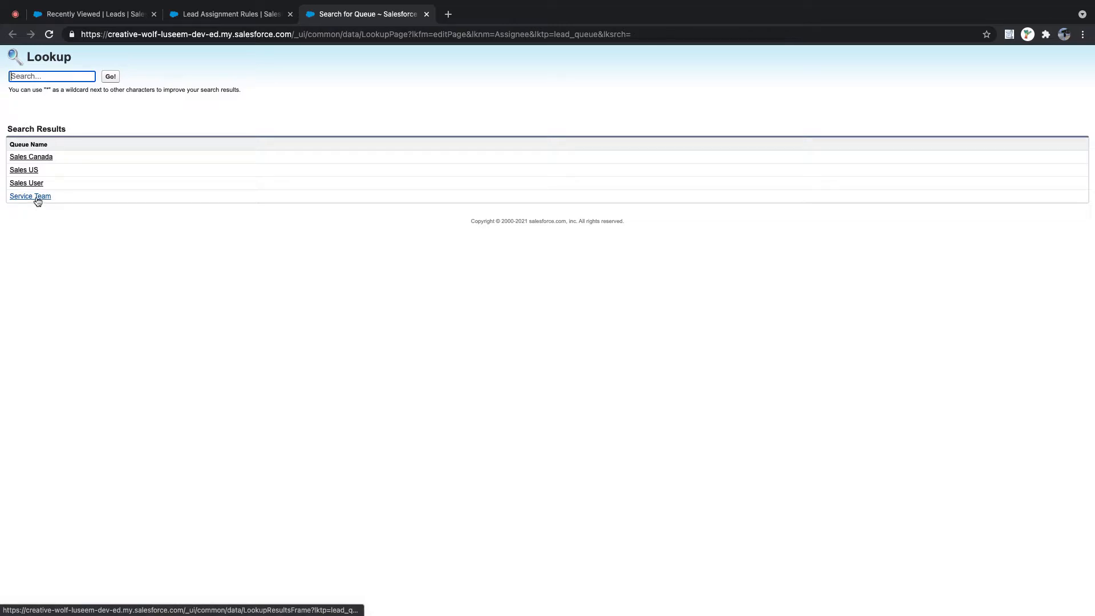
{"action": "left_click", "coordinate": [38, 201]}
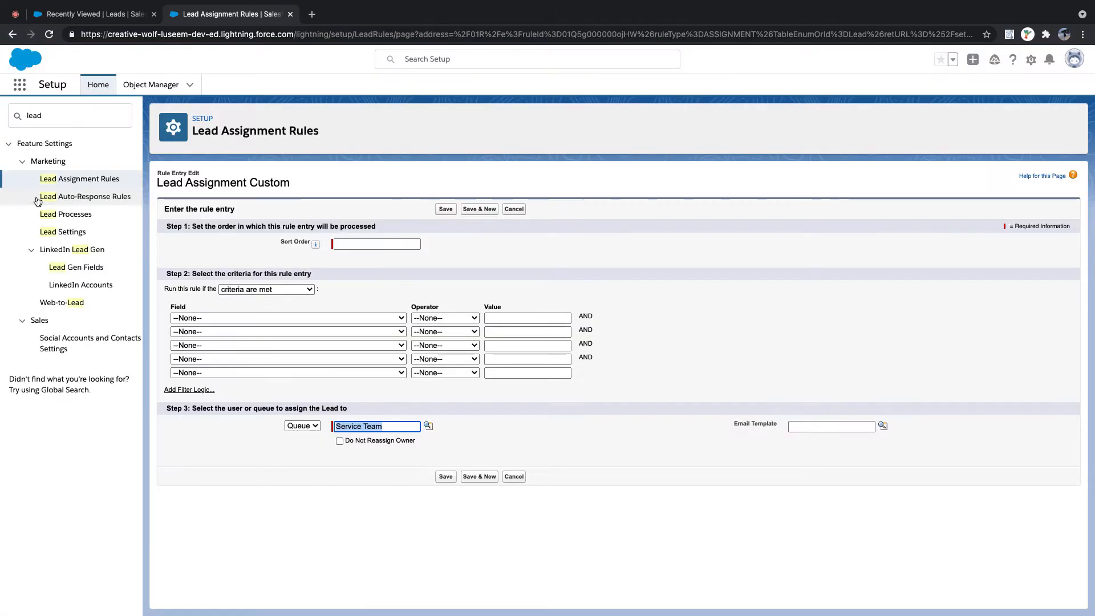
- Open a blank New Lead form in the Leads tab, then return to the rule entry
{"action": "left_click", "coordinate": [266, 318]}
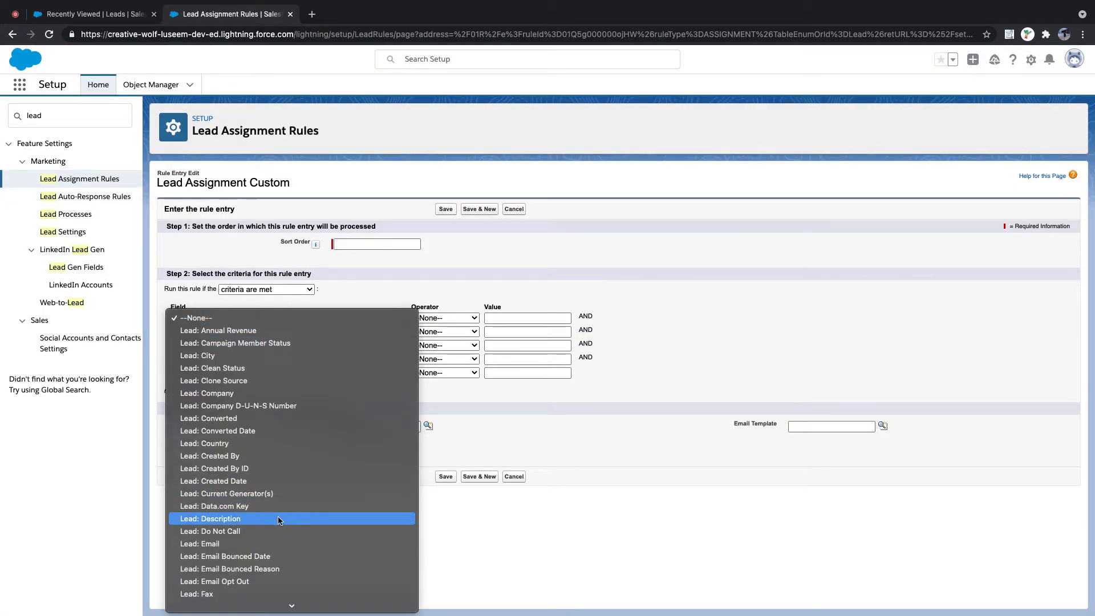
{"action": "scroll", "coordinate": [280, 517], "scroll_direction": "down", "scroll_amount": 5}
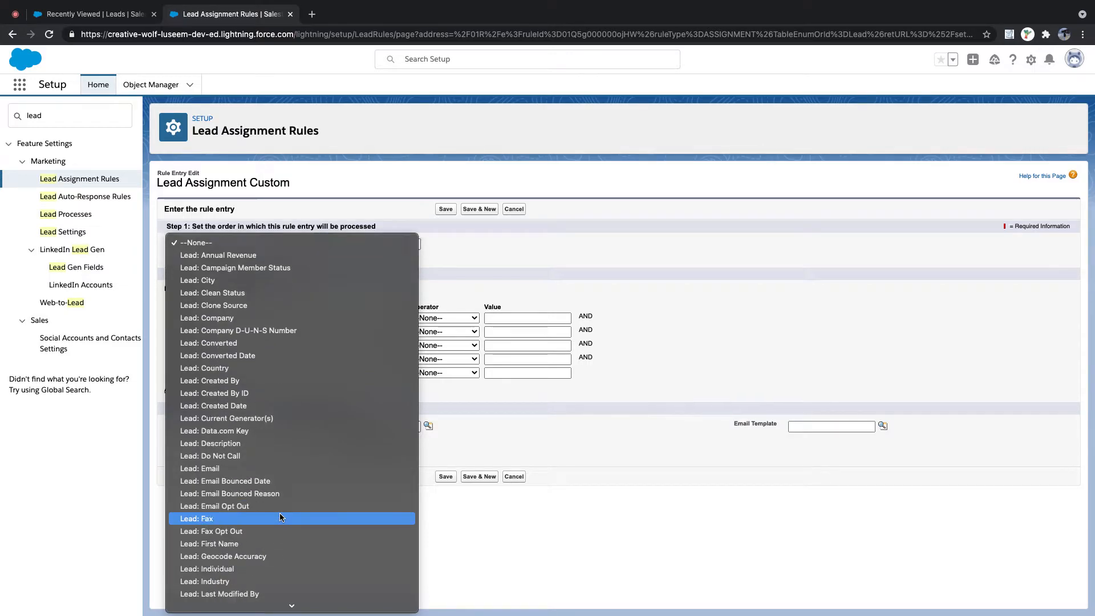
{"action": "scroll", "coordinate": [279, 513], "scroll_direction": "down", "scroll_amount": 8}
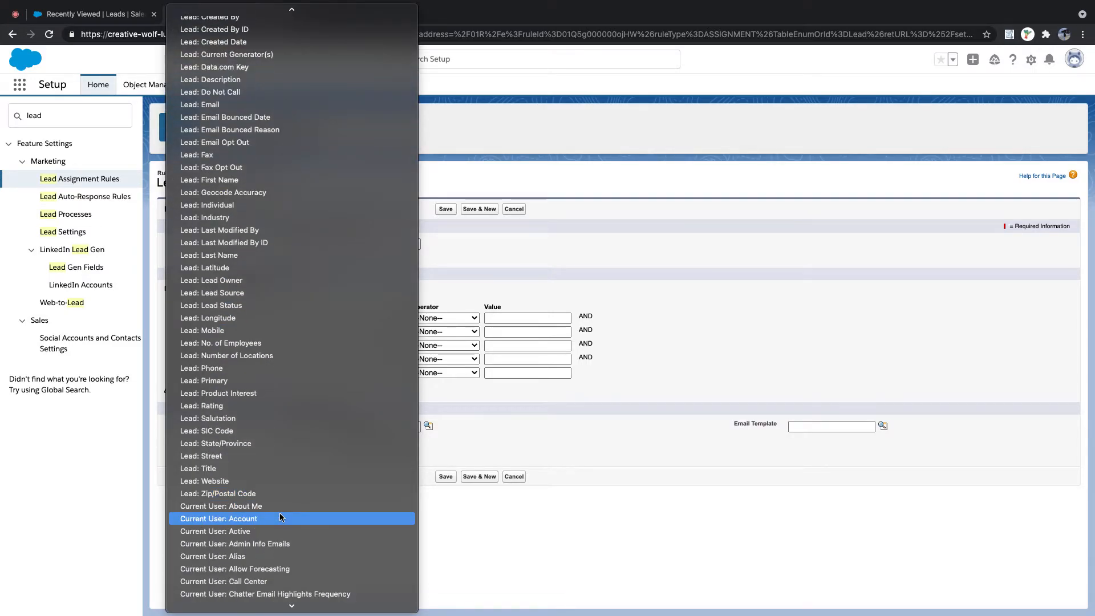
{"action": "left_click", "coordinate": [114, 14]}
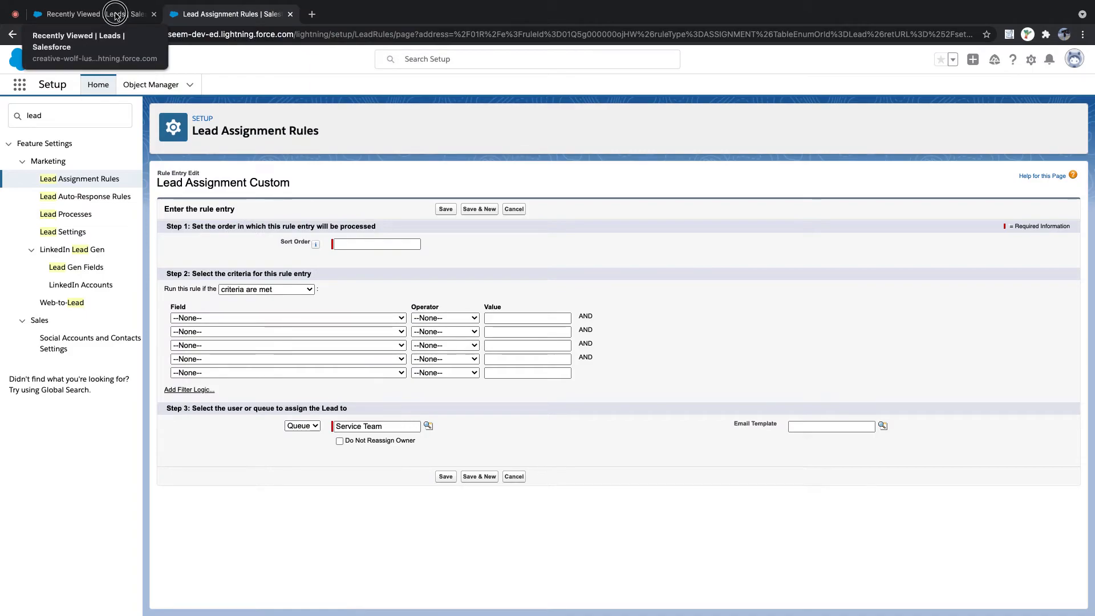
{"action": "left_click", "coordinate": [114, 17]}
{"action": "left_click", "coordinate": [781, 122]}
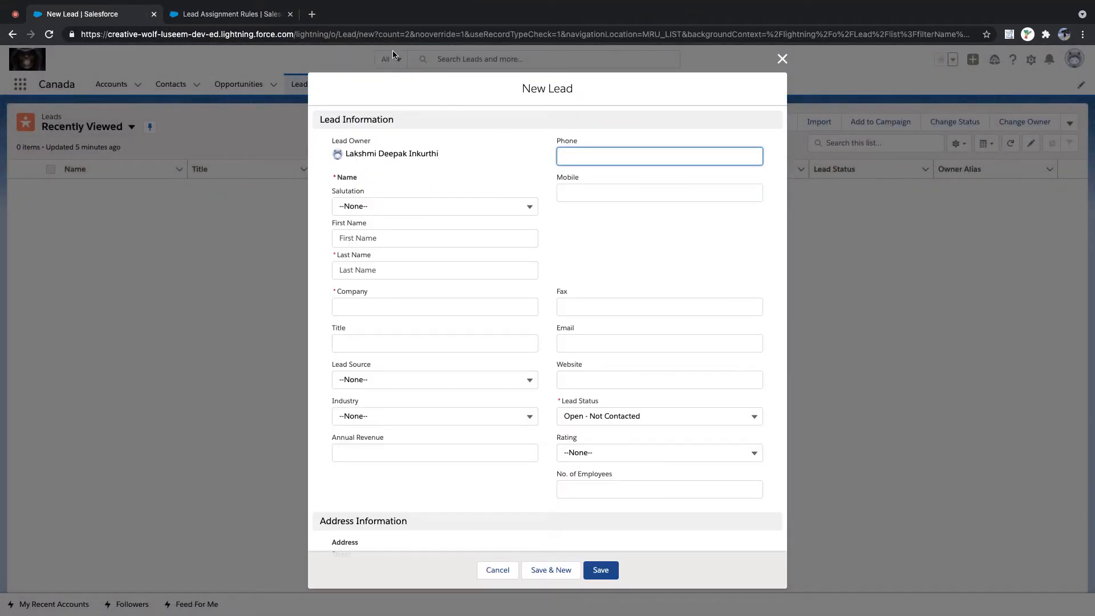
{"action": "left_click", "coordinate": [246, 11]}
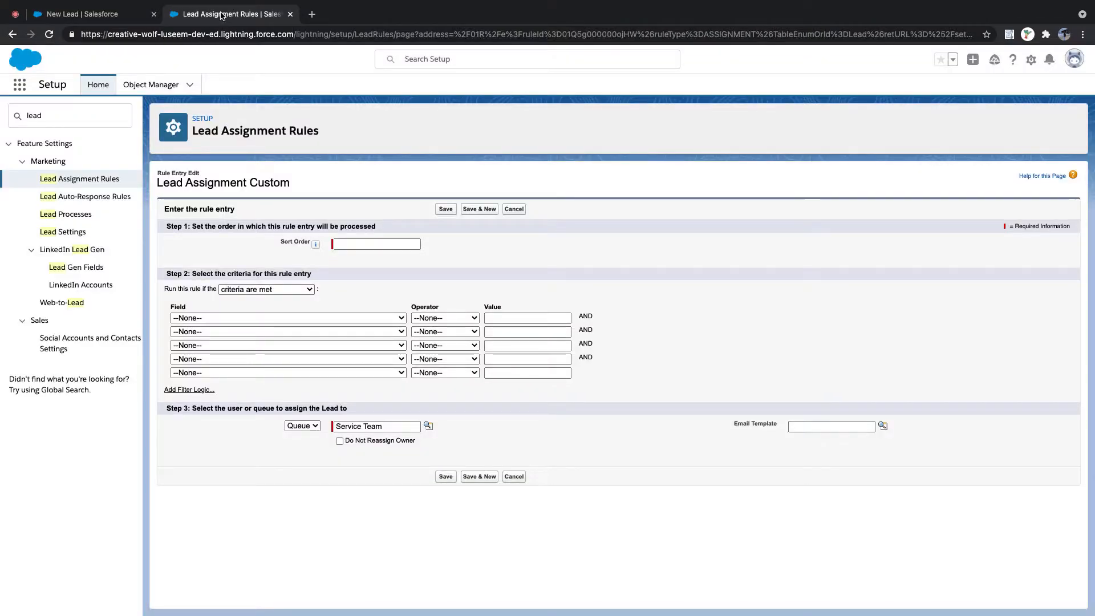
- Set the criterion to Lead: Lead Status equals Working - Contacted
{"action": "left_click", "coordinate": [260, 318]}
{"action": "scroll", "coordinate": [304, 420], "scroll_direction": "down", "scroll_amount": 5}
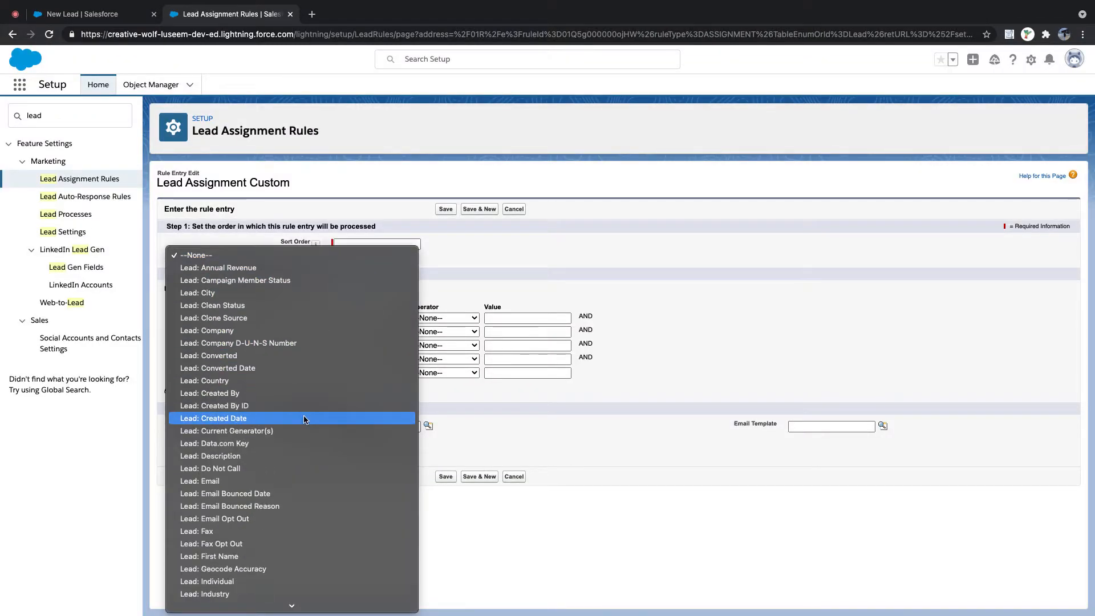
{"action": "scroll", "coordinate": [304, 420], "scroll_direction": "down", "scroll_amount": 1}
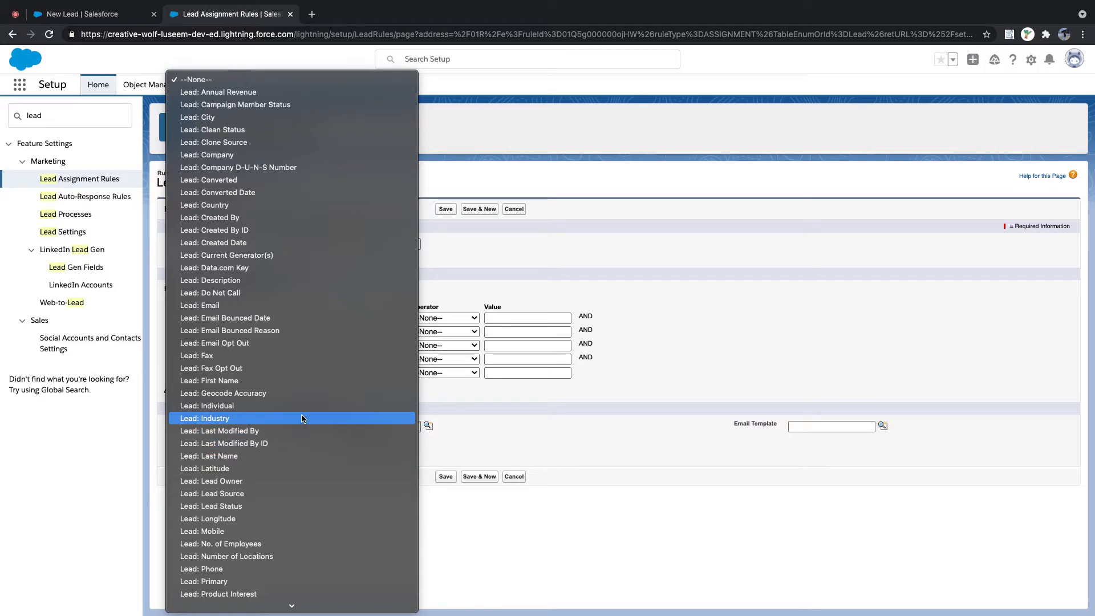
{"action": "left_click", "coordinate": [319, 507]}
{"action": "left_click", "coordinate": [463, 319]}
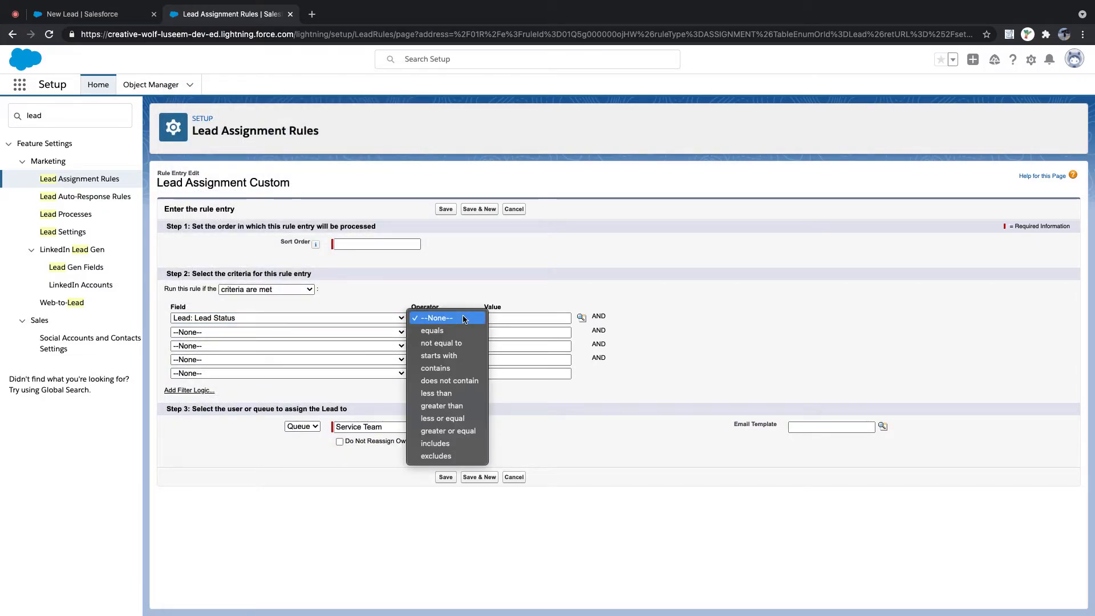
{"action": "left_click", "coordinate": [462, 335]}
{"action": "left_click", "coordinate": [581, 318]}
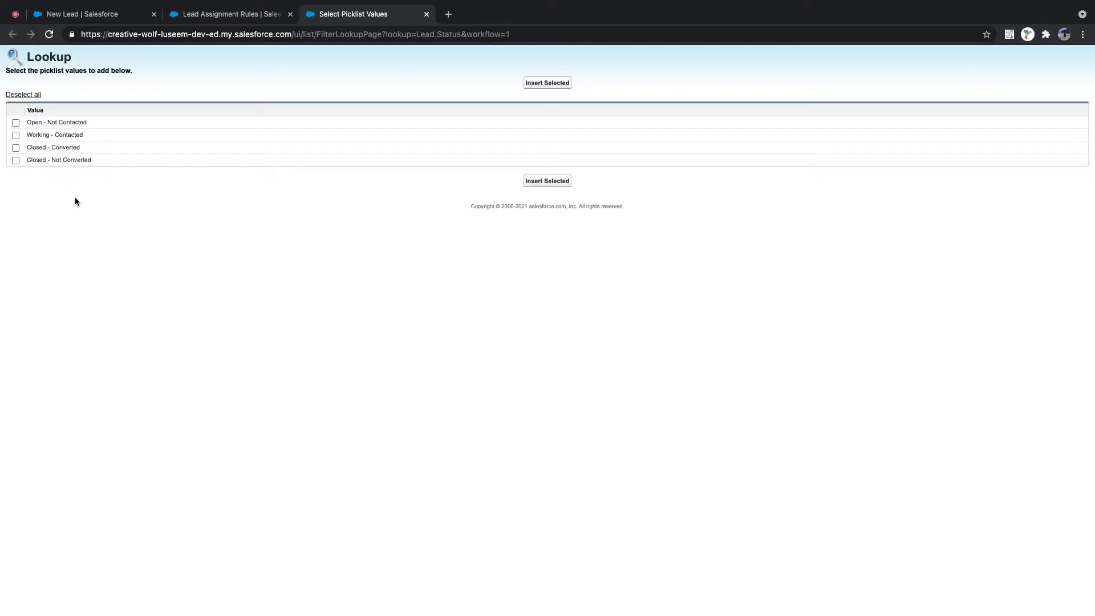
{"action": "left_click", "coordinate": [16, 135]}
{"action": "left_click", "coordinate": [569, 84]}
{"action": "left_click", "coordinate": [373, 245]}
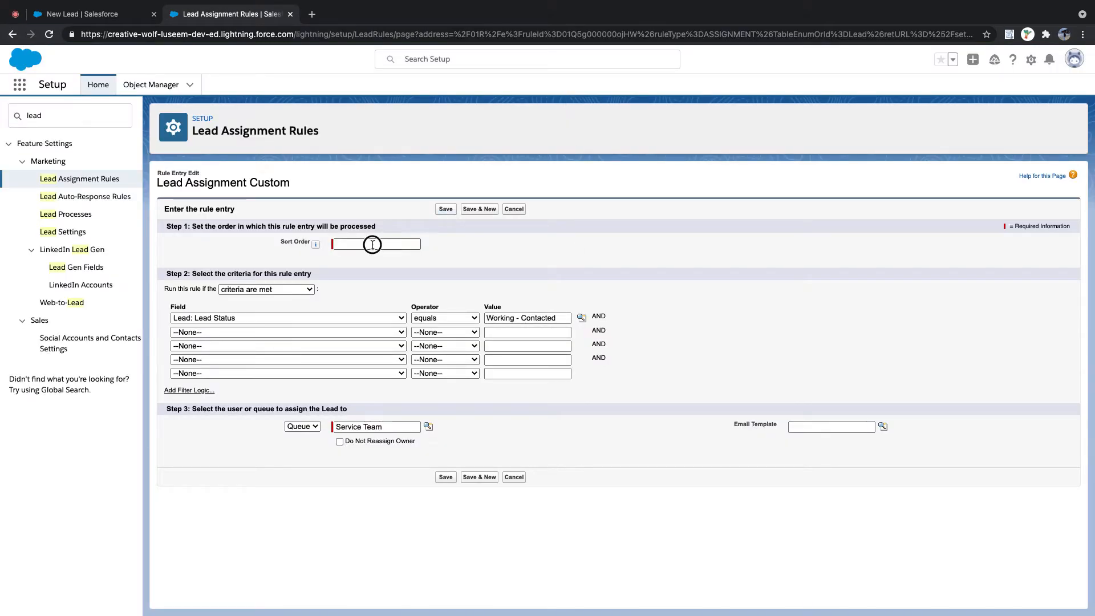
{"action": "left_click", "coordinate": [373, 245]}
- Save entry 4, Lead Status equals Working - Contacted to Service Team
{"action": "left_click", "coordinate": [444, 209]}
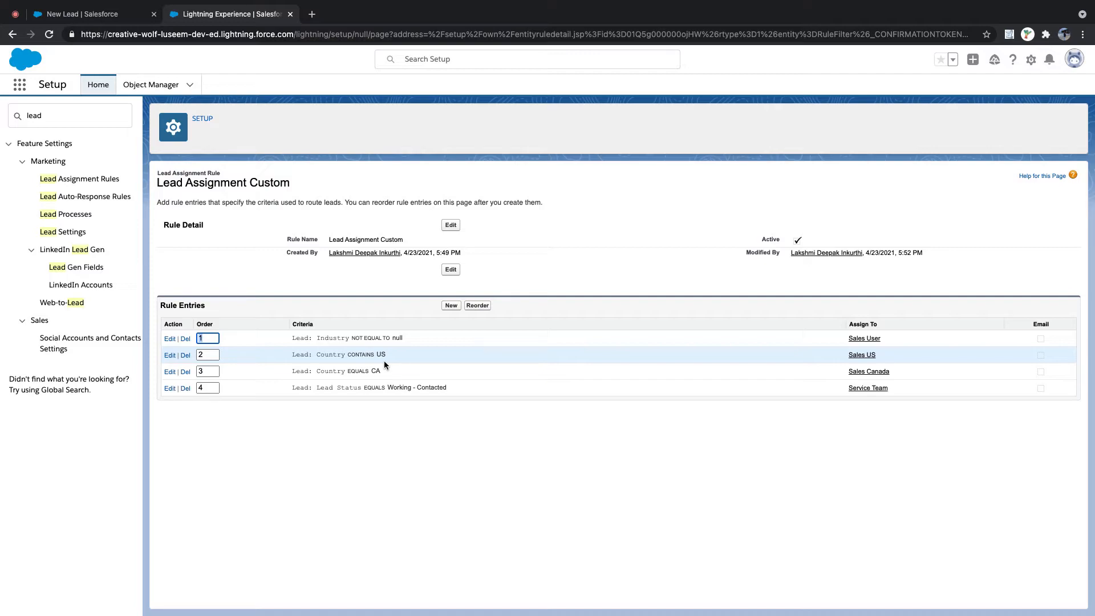
{"action": "left_click", "coordinate": [111, 17]}
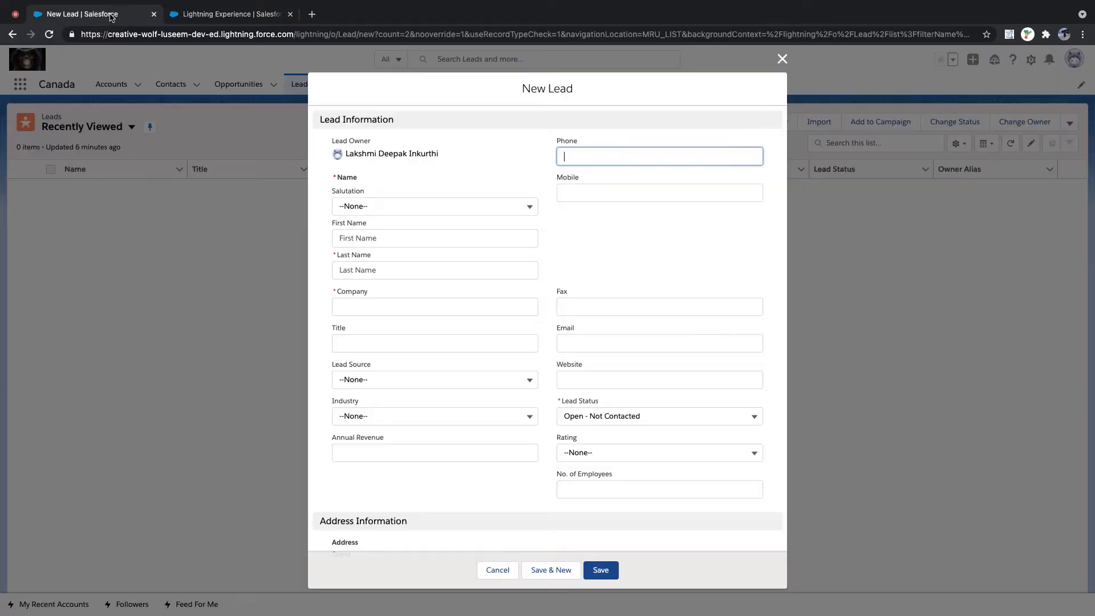
{"action": "left_click", "coordinate": [49, 34]}
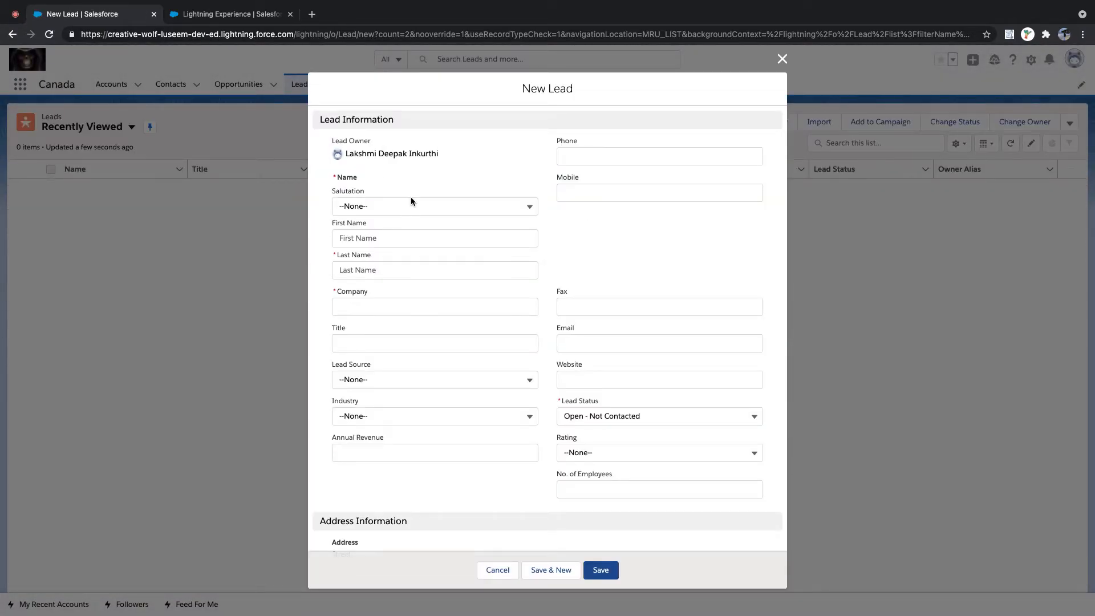
{"action": "scroll", "coordinate": [411, 198], "scroll_direction": "down", "scroll_amount": 6}
{"action": "left_click", "coordinate": [781, 59]}
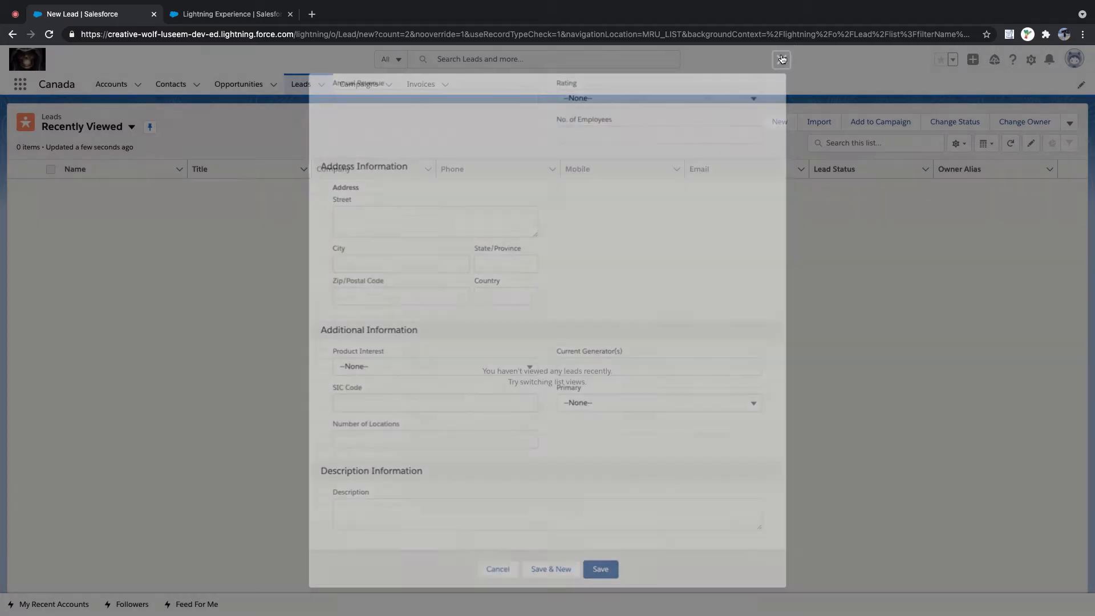
{"action": "left_click", "coordinate": [788, 125]}
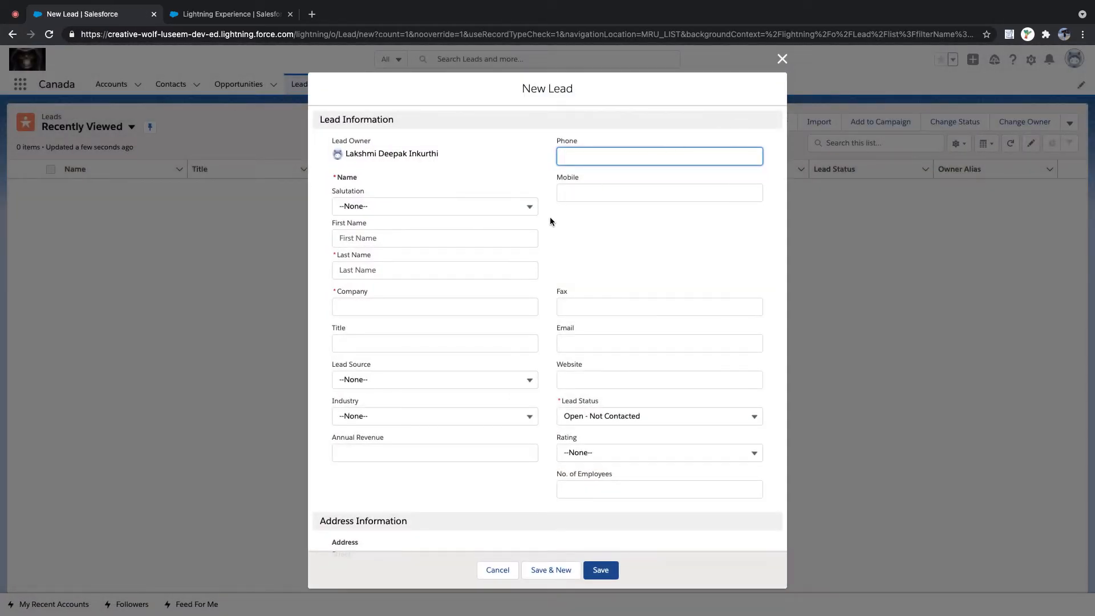
{"action": "scroll", "coordinate": [549, 217], "scroll_direction": "down", "scroll_amount": 5}
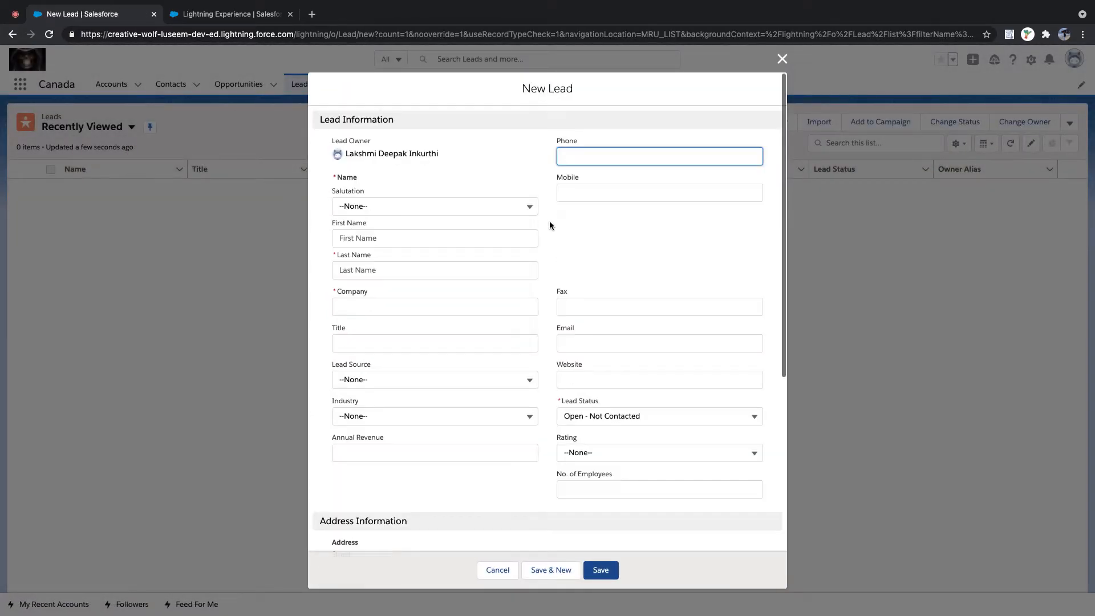
{"action": "scroll", "coordinate": [549, 222], "scroll_direction": "down", "scroll_amount": 5}
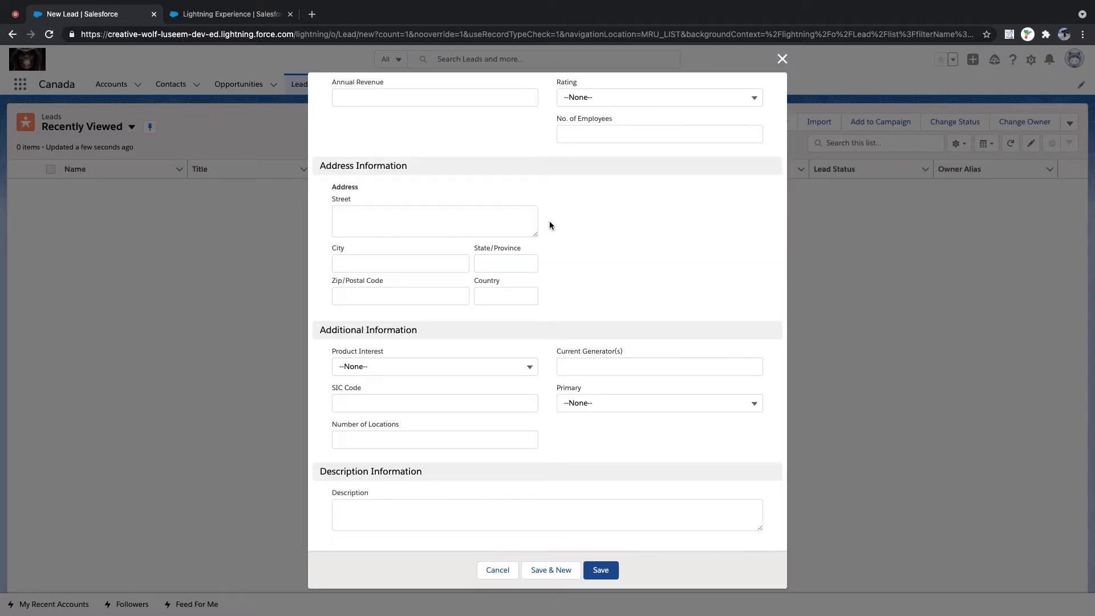
- Browse the Lead Settings, Lead Processes and Lead Auto-Response Rules pages in Setup
{"action": "left_click", "coordinate": [227, 14]}
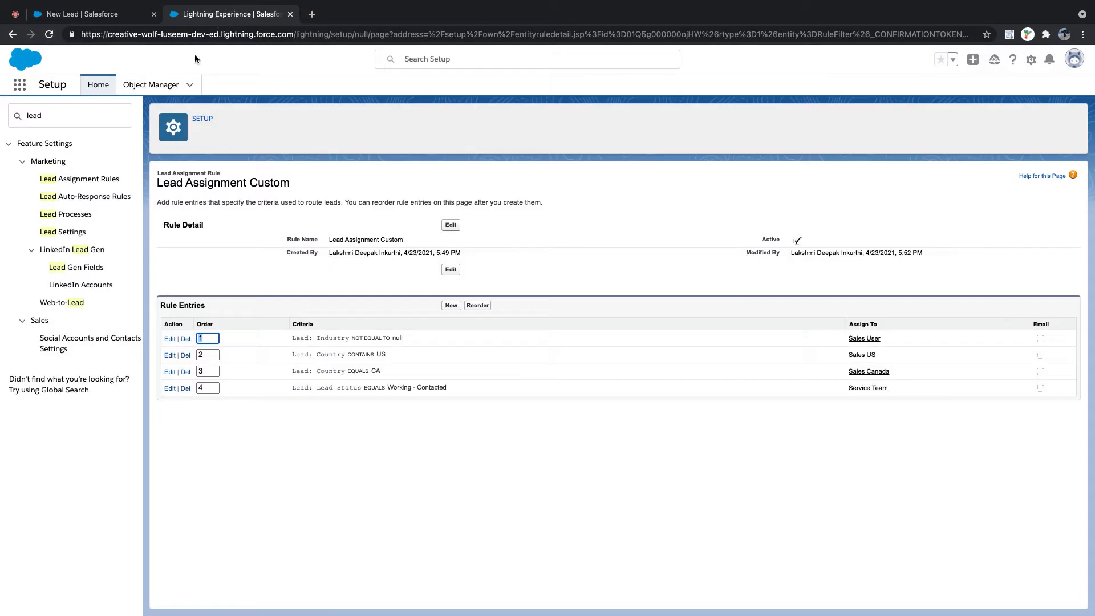
{"action": "left_click", "coordinate": [65, 231]}
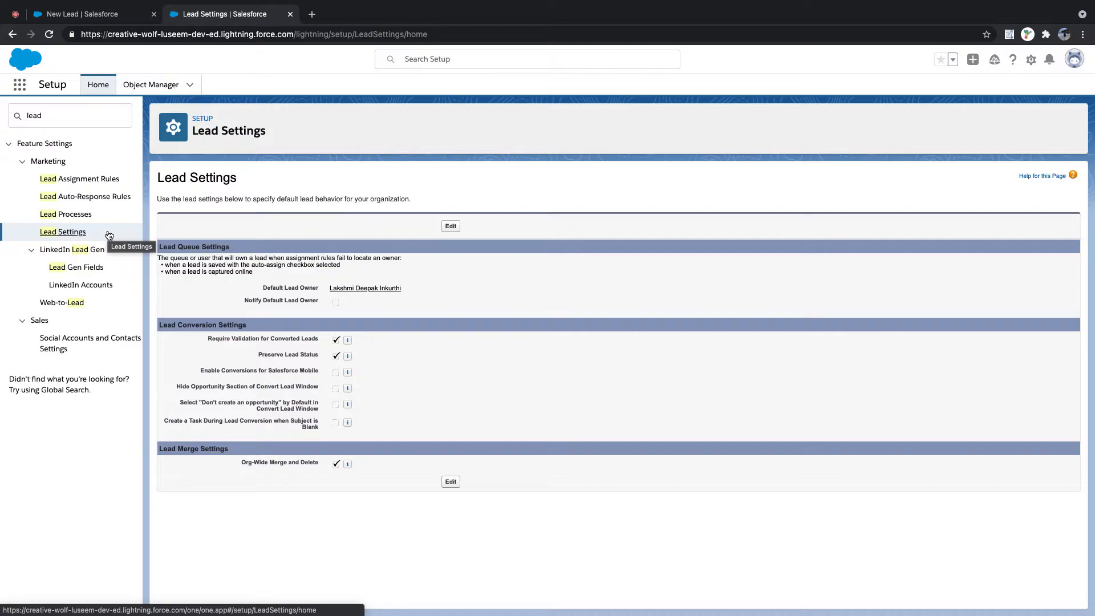
{"action": "left_click", "coordinate": [75, 215]}
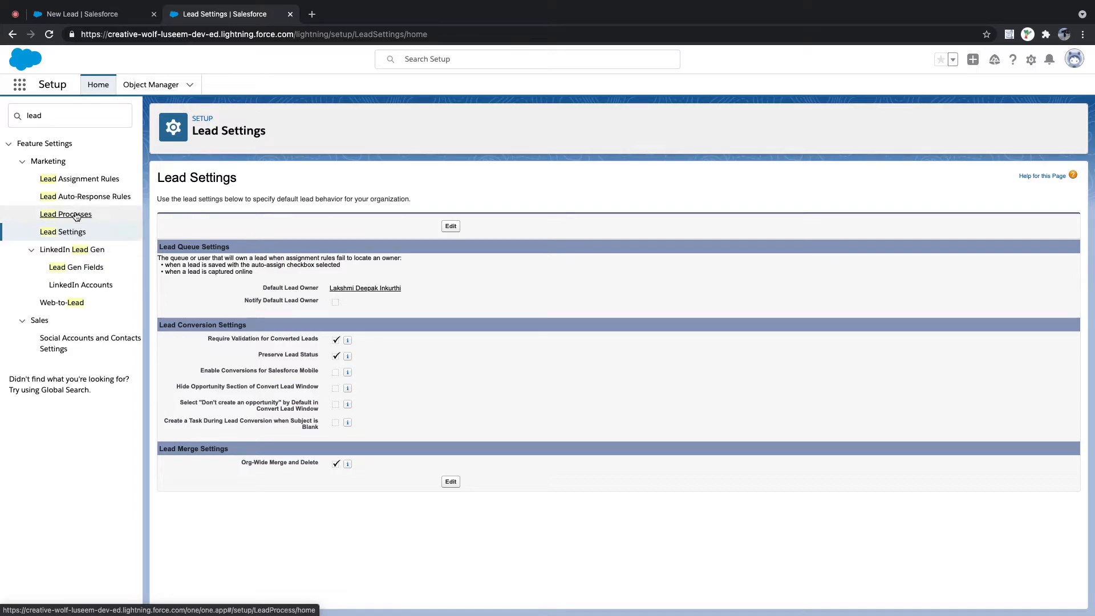
{"action": "left_click", "coordinate": [79, 197]}
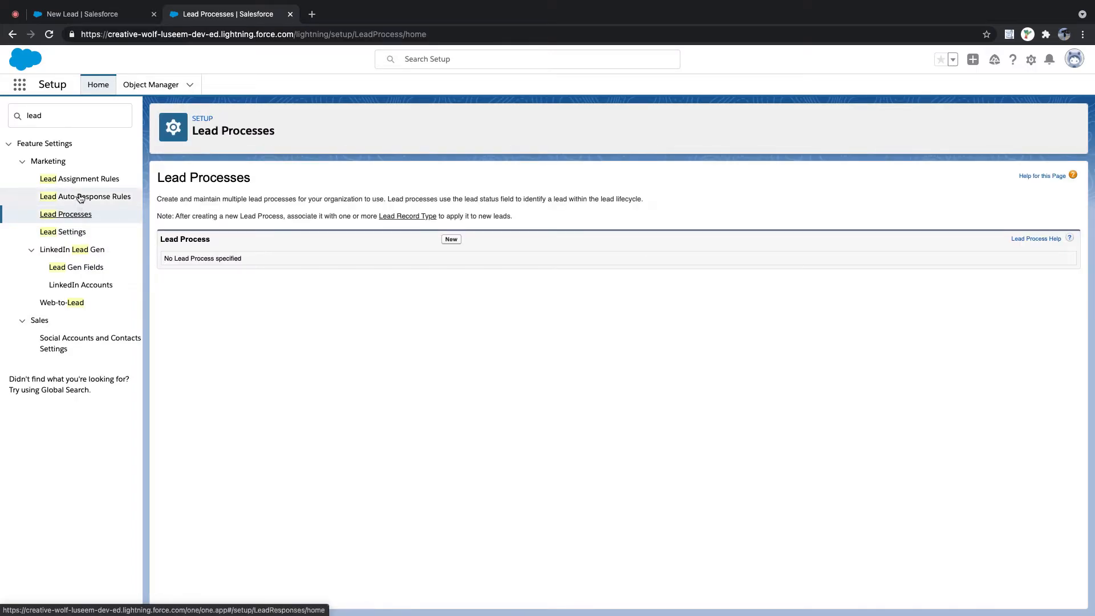
{"action": "left_click", "coordinate": [71, 232]}
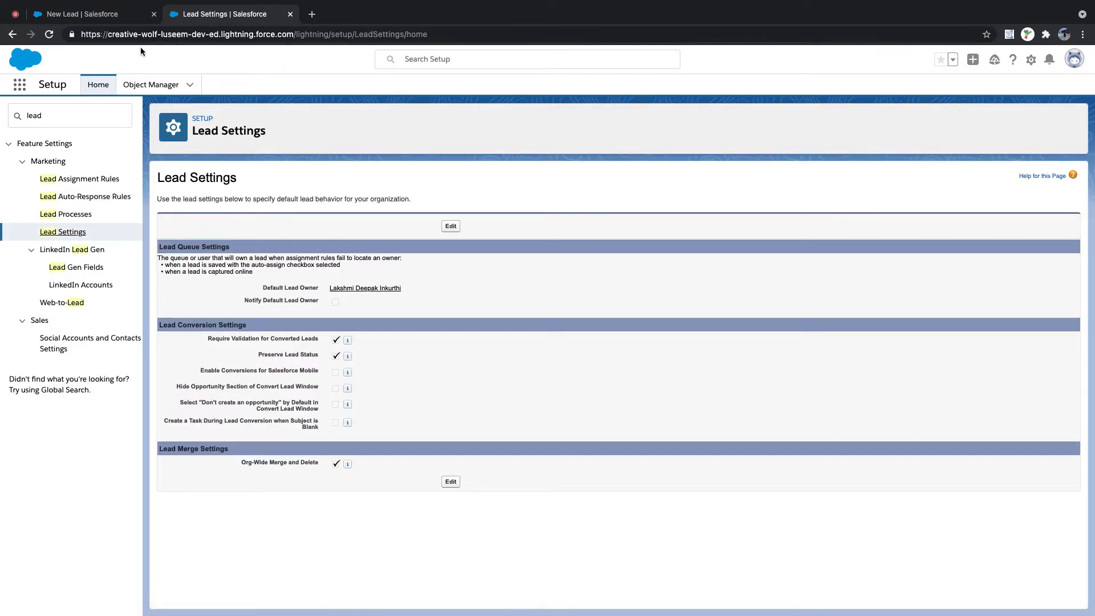
- Close the old New Lead tab and open Leads via App Launcher search 'lead'
{"action": "left_click", "coordinate": [109, 14]}
{"action": "left_click", "coordinate": [152, 16]}
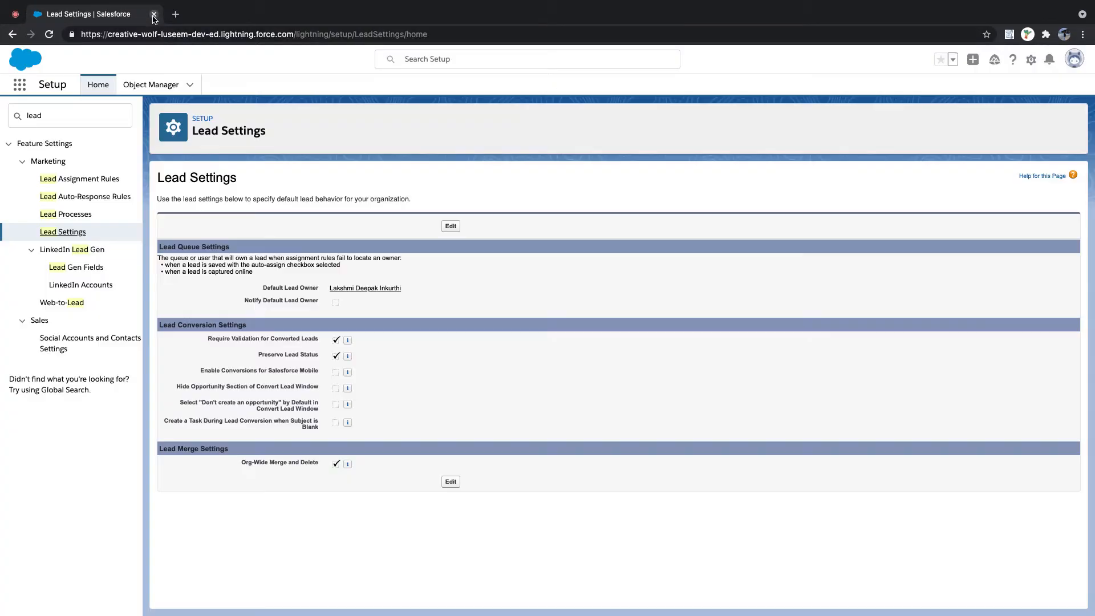
{"action": "left_click", "coordinate": [20, 86]}
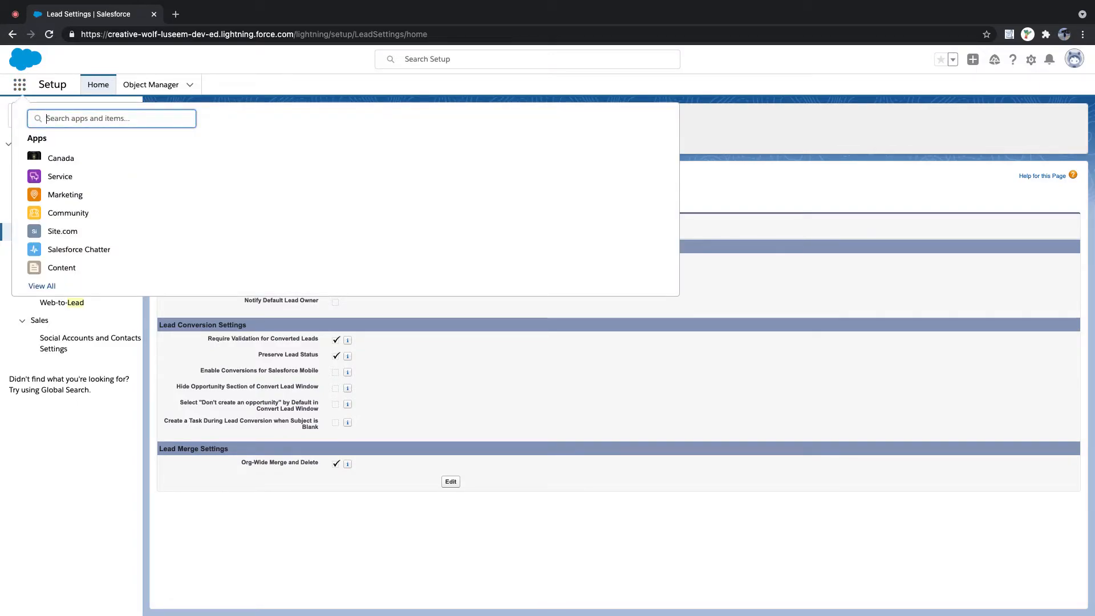
{"action": "type", "text": "lead"}
{"action": "left_click", "coordinate": [41, 184]}
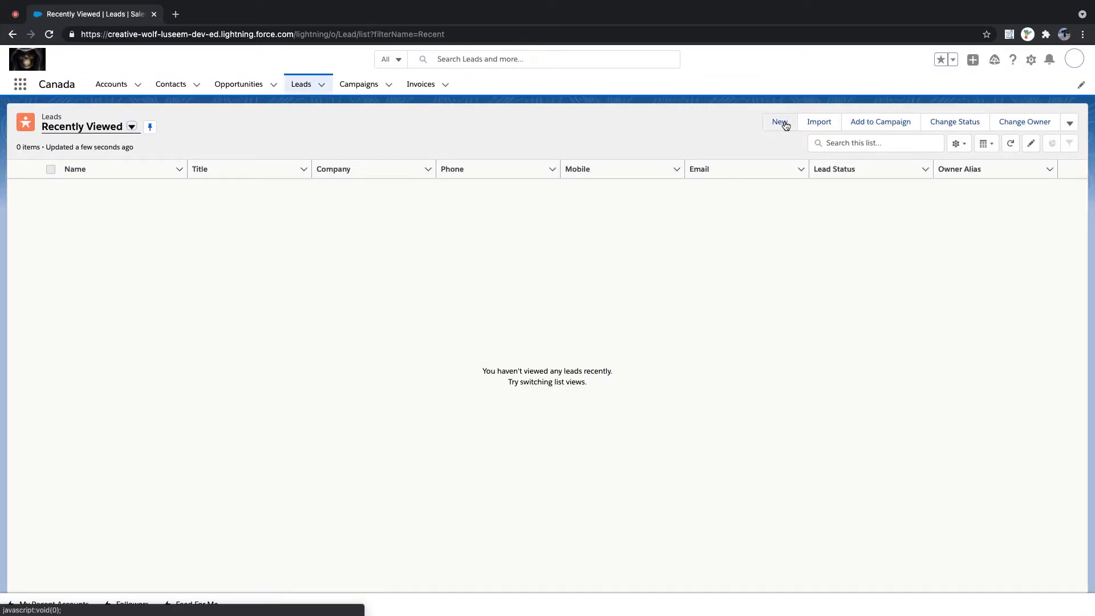
- Open a New Lead form and tick 'Assign using active assignment rule' at its bottom
{"action": "left_click", "coordinate": [783, 125]}
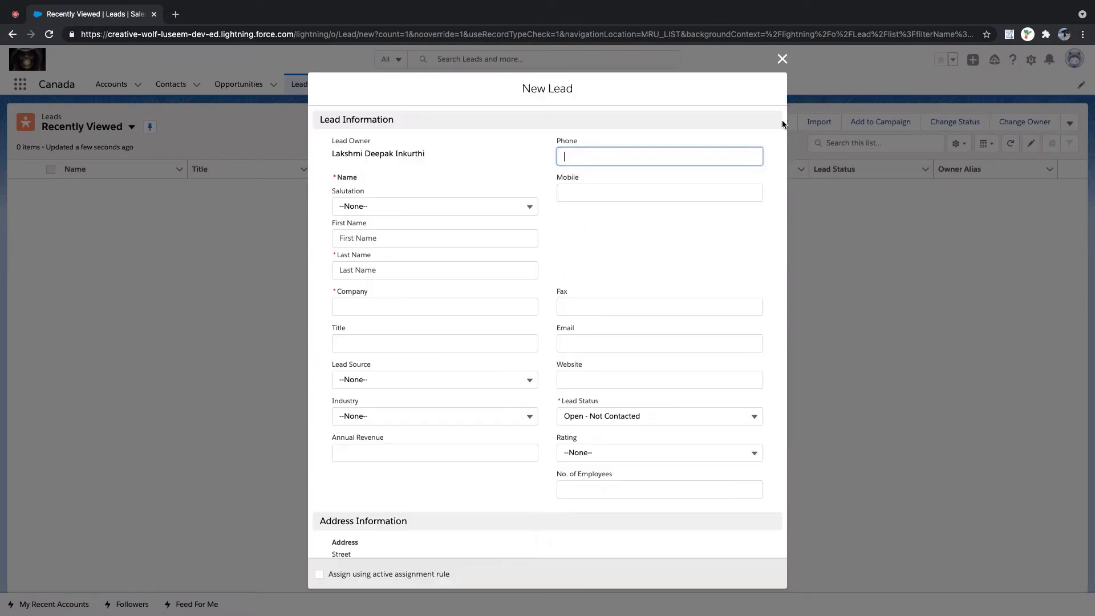
{"action": "left_click", "coordinate": [611, 255]}
{"action": "scroll", "coordinate": [611, 254], "scroll_direction": "down", "scroll_amount": 1}
{"action": "scroll", "coordinate": [604, 269], "scroll_direction": "down", "scroll_amount": 5}
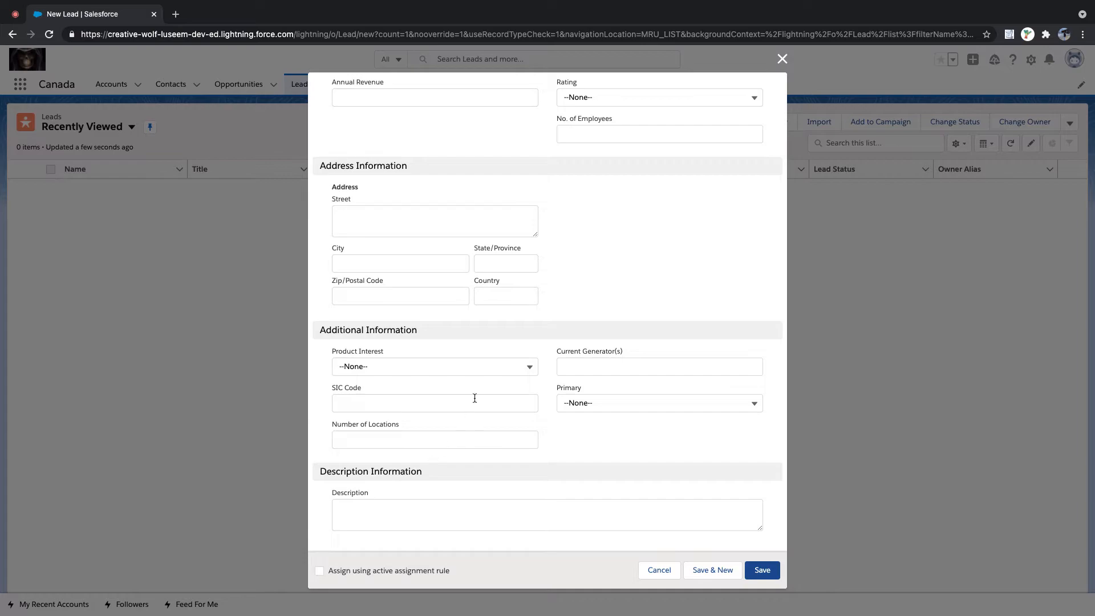
{"action": "scroll", "coordinate": [485, 364], "scroll_direction": "up", "scroll_amount": 6}
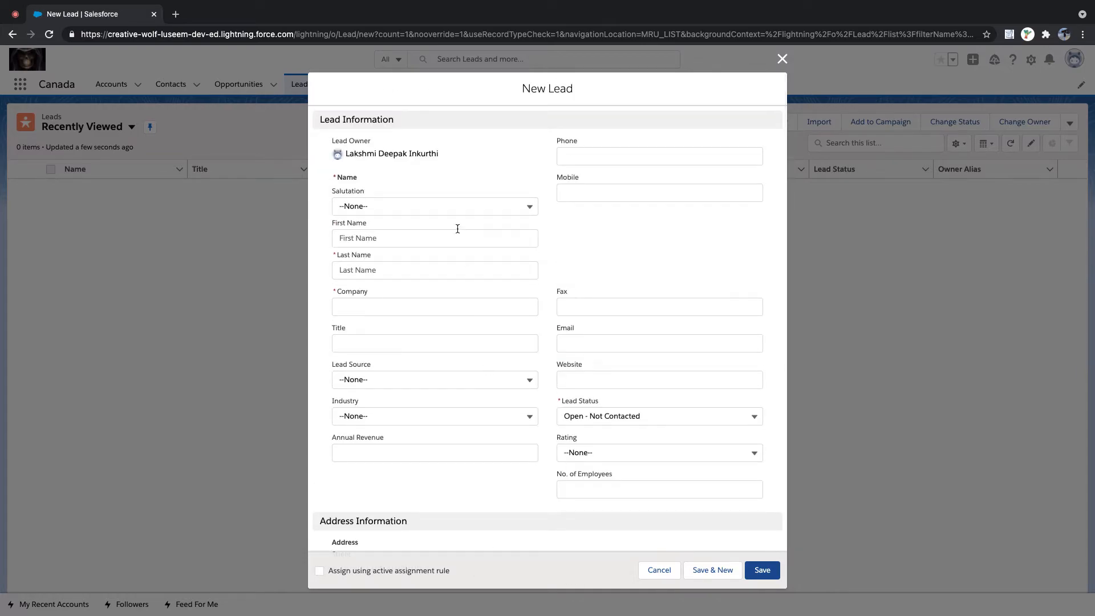
{"action": "scroll", "coordinate": [473, 365], "scroll_direction": "down", "scroll_amount": 6}
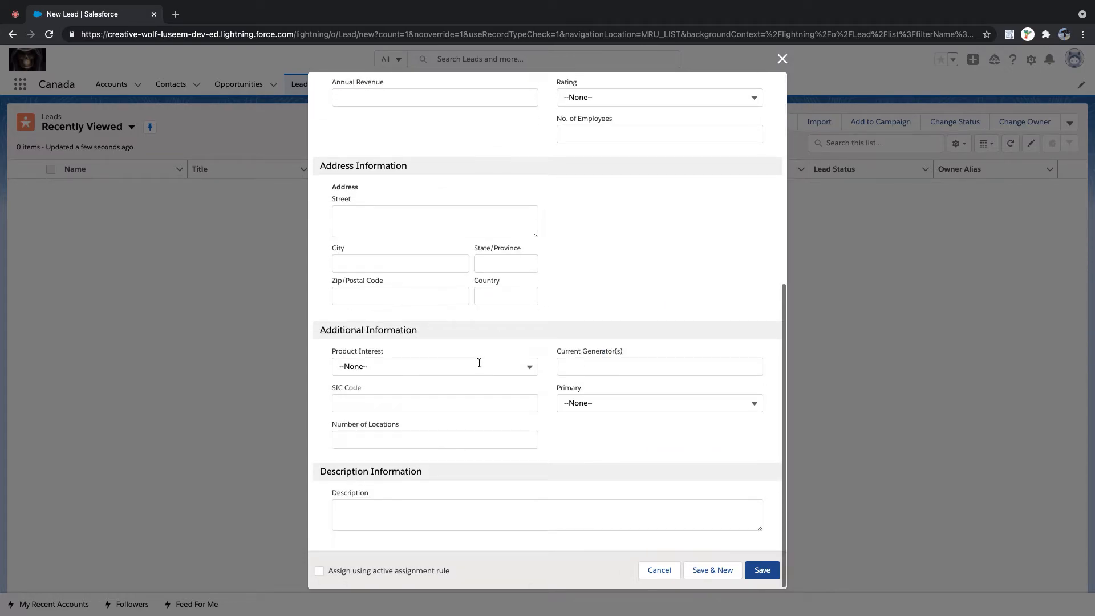
{"action": "scroll", "coordinate": [464, 318], "scroll_direction": "up", "scroll_amount": 6}
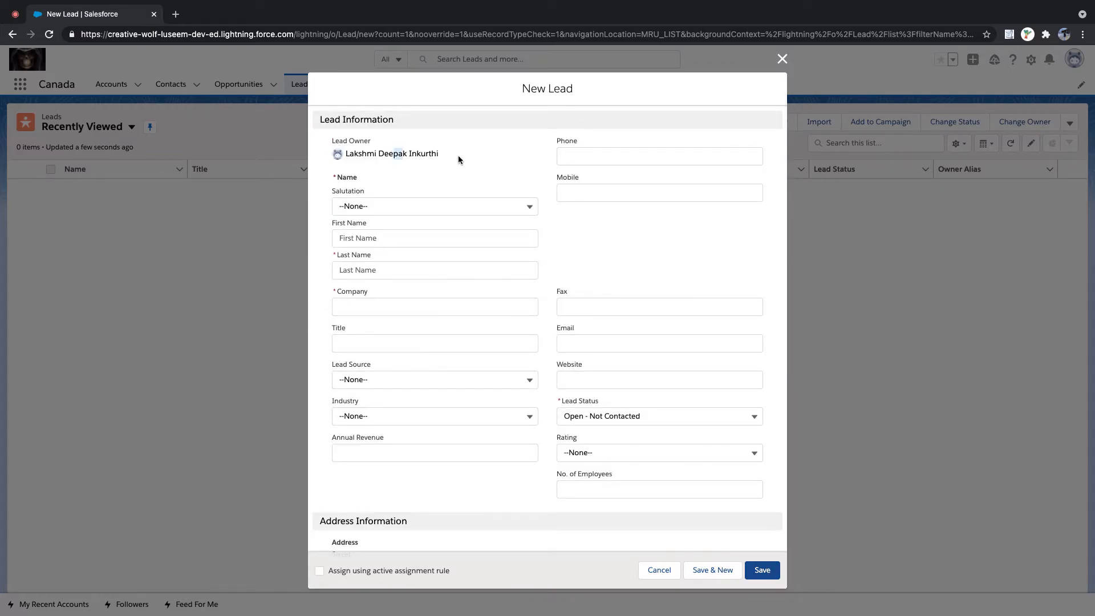
{"action": "left_click_drag", "start_coordinate": [457, 155], "coordinate": [329, 153]}
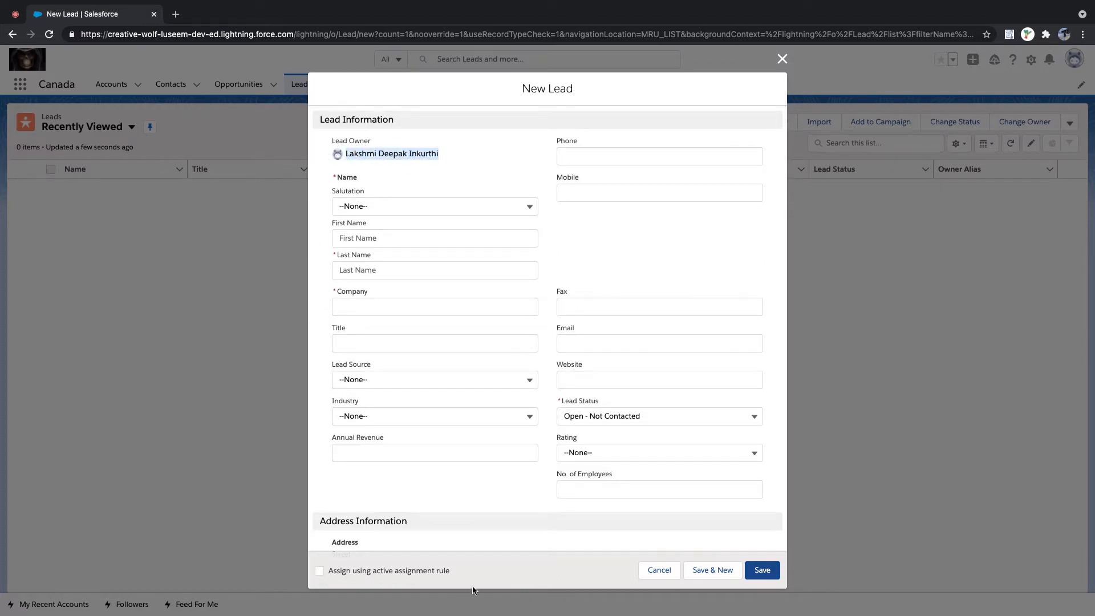
{"action": "left_click_drag", "start_coordinate": [451, 571], "coordinate": [332, 576]}
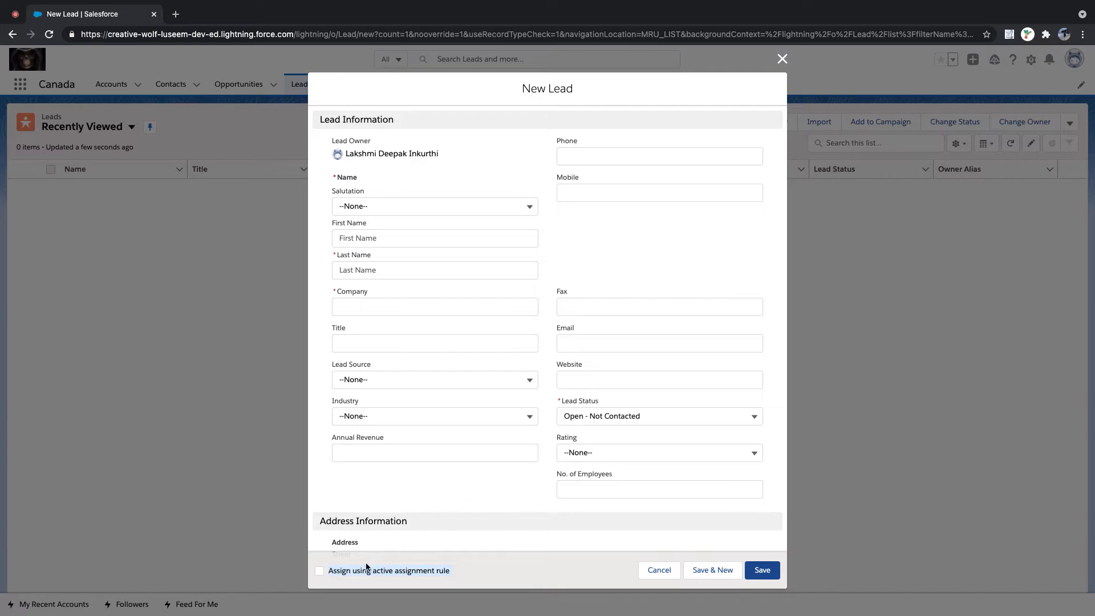
{"action": "left_click", "coordinate": [320, 571]}
- Enter salutation Mr., last name 'US Lead' and company 'US Lead Company'
{"action": "left_click", "coordinate": [401, 204]}
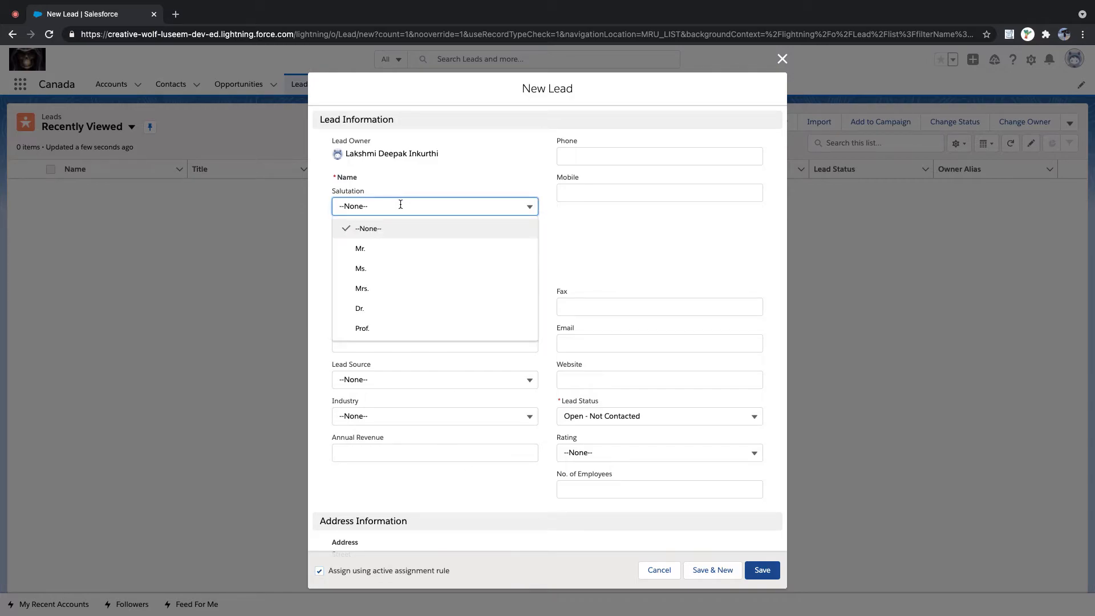
{"action": "left_click", "coordinate": [404, 249]}
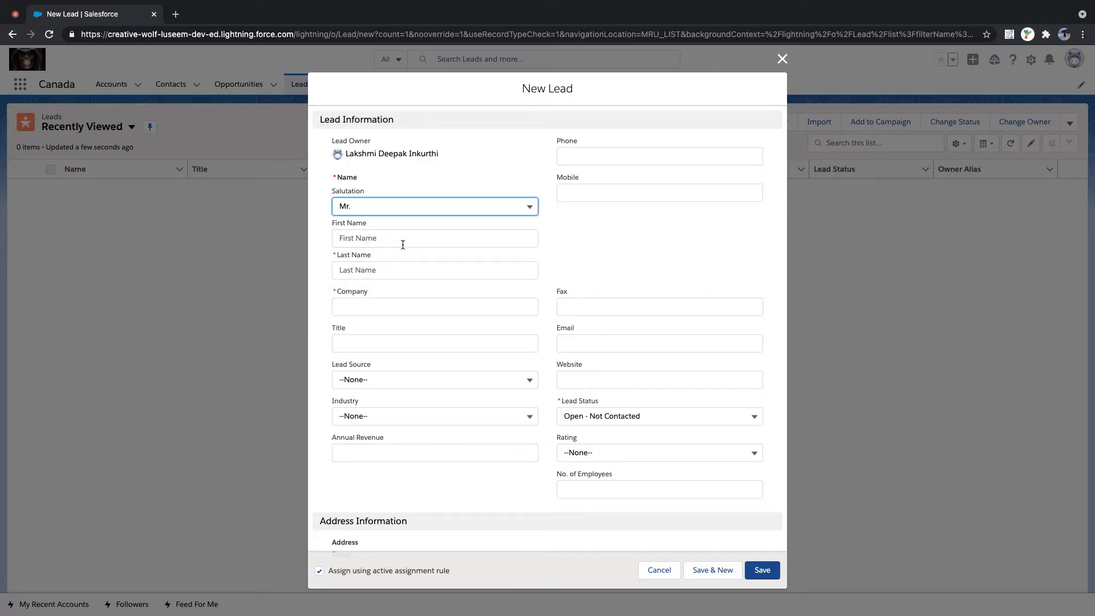
{"action": "left_click", "coordinate": [387, 272]}
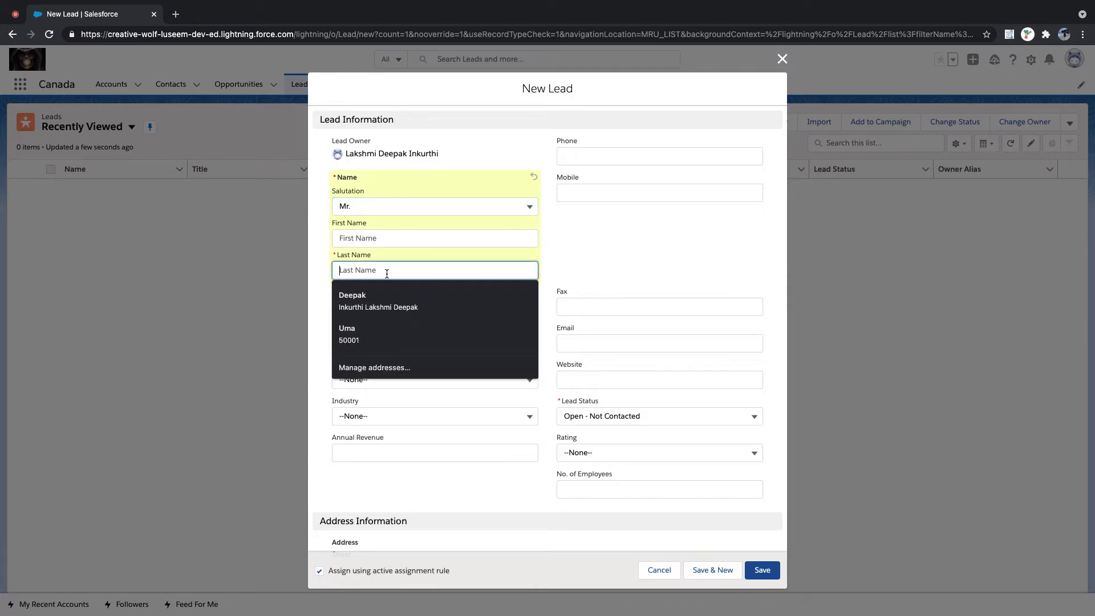
{"action": "type", "text": "US"}
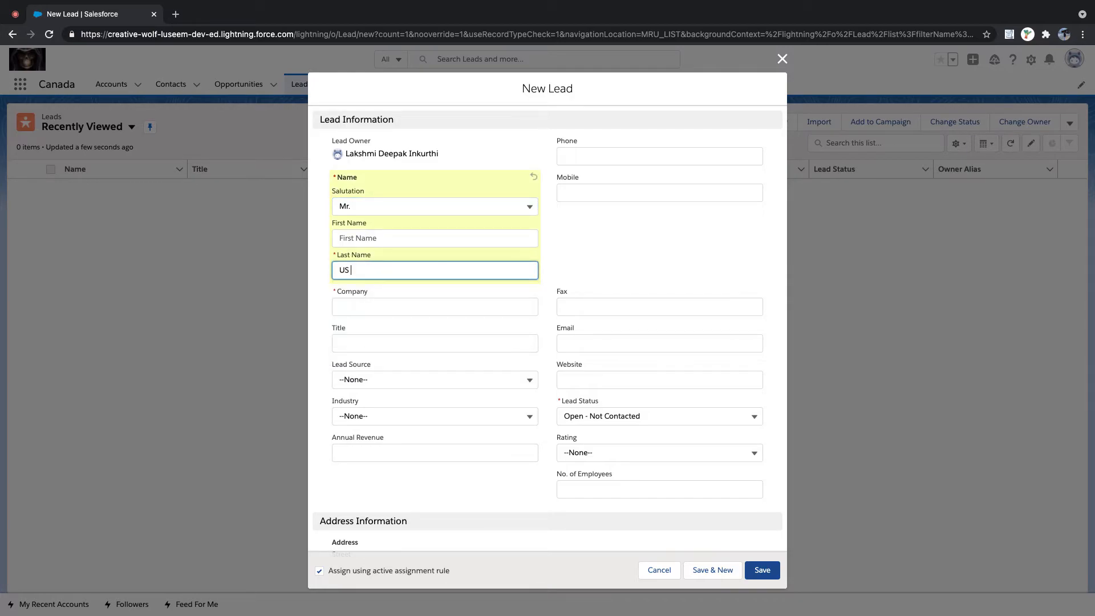
{"action": "type", "text": " Lead"}
{"action": "left_click", "coordinate": [378, 308]}
{"action": "type", "text": "US"}
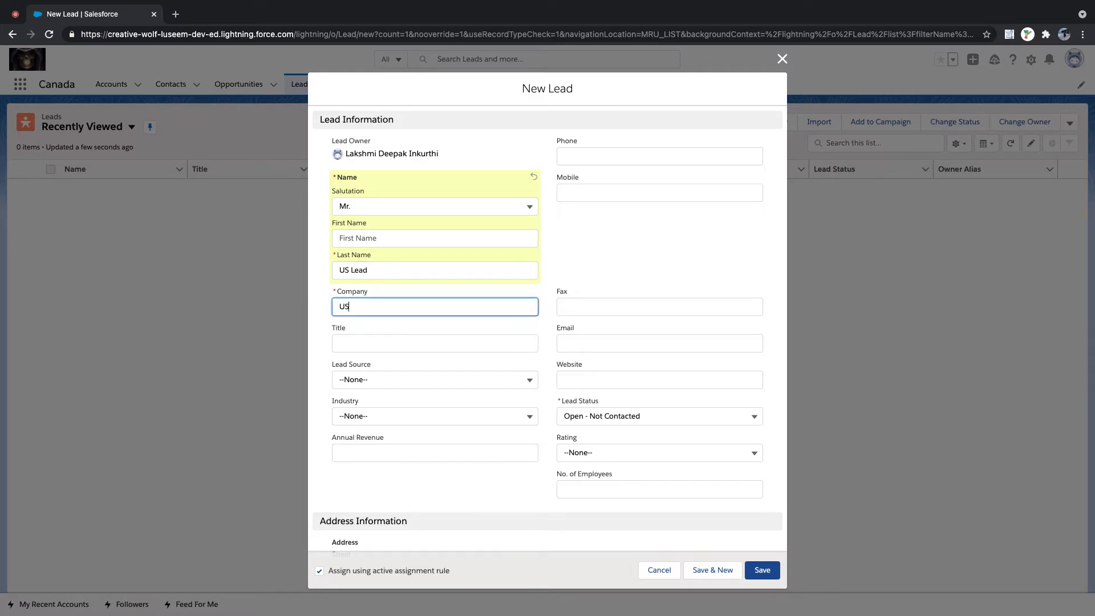
{"action": "type", "text": " Lead Company"}
- Set Industry to Agriculture, then reset it to --None--
{"action": "scroll", "coordinate": [413, 334], "scroll_direction": "down", "scroll_amount": 5}
{"action": "left_click", "coordinate": [379, 266]}
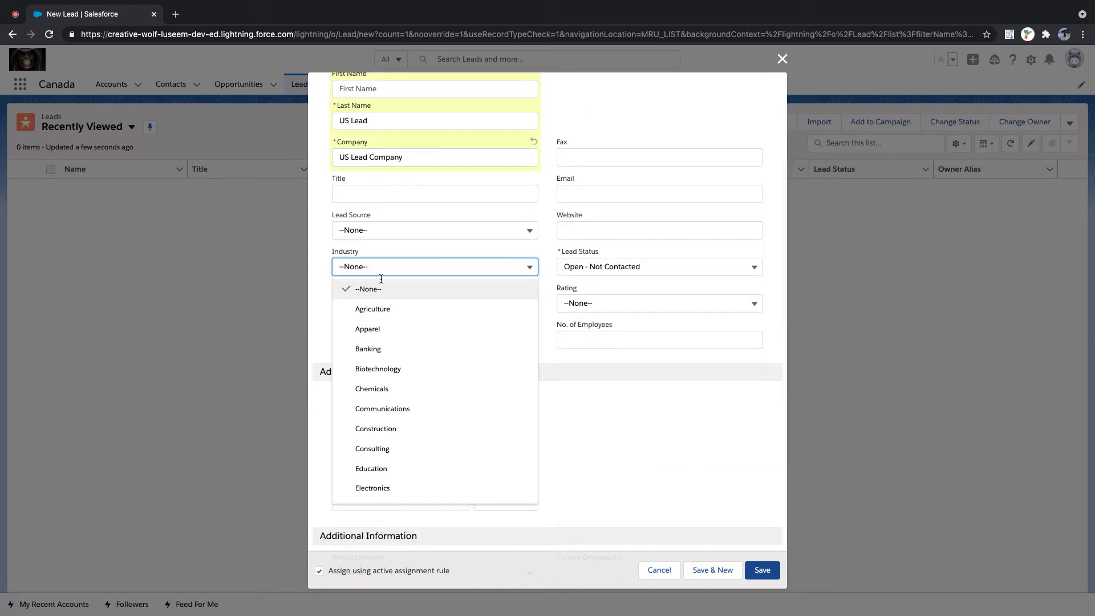
{"action": "left_click", "coordinate": [384, 311]}
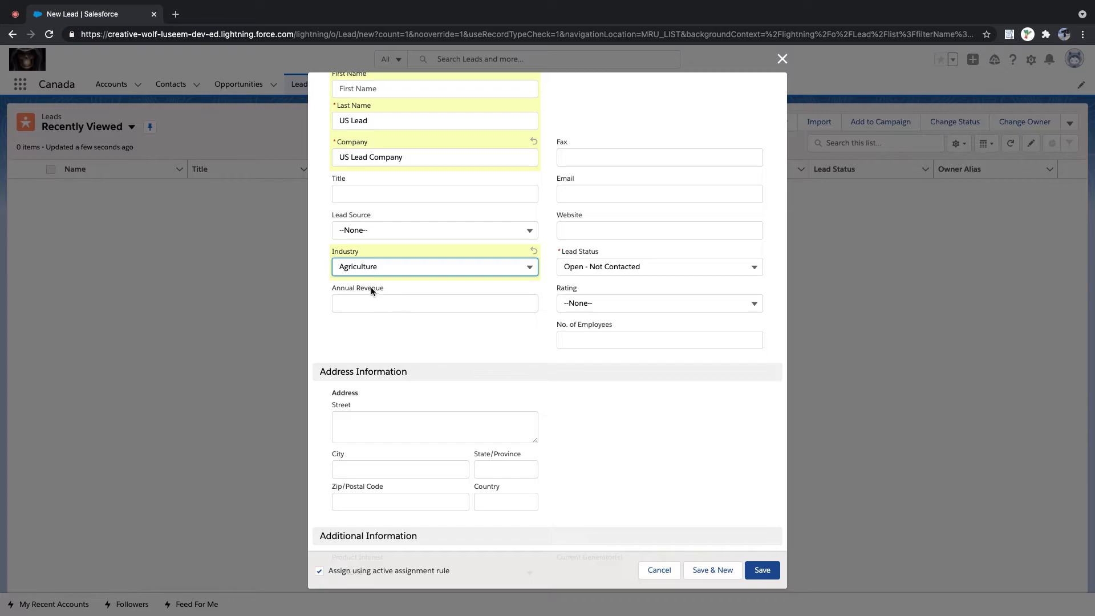
{"action": "scroll", "coordinate": [391, 318], "scroll_direction": "down", "scroll_amount": 1}
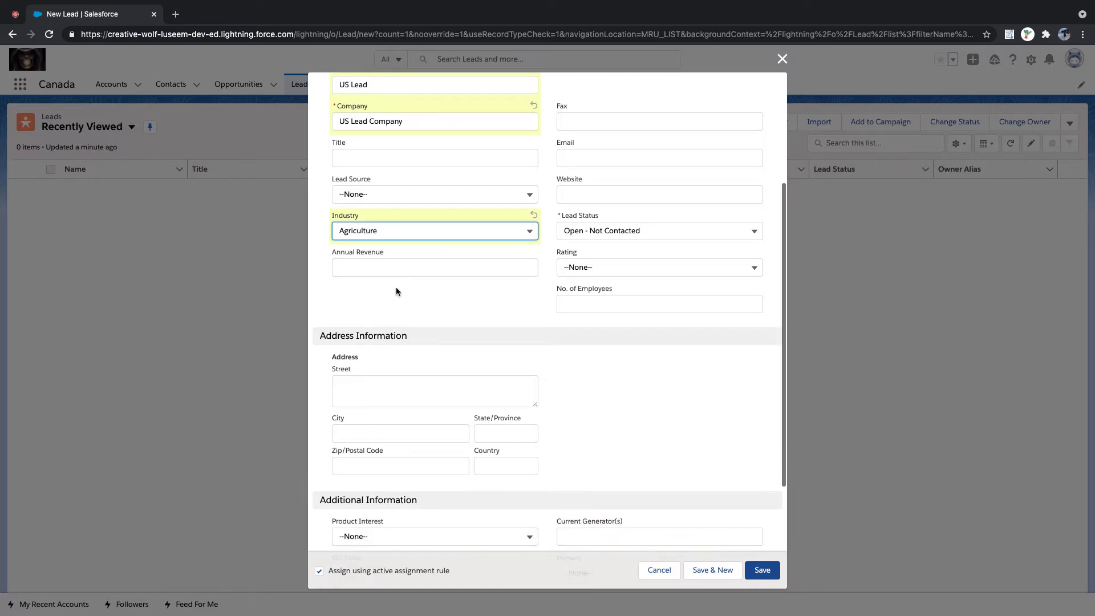
{"action": "left_click", "coordinate": [416, 230]}
{"action": "left_click", "coordinate": [412, 256]}
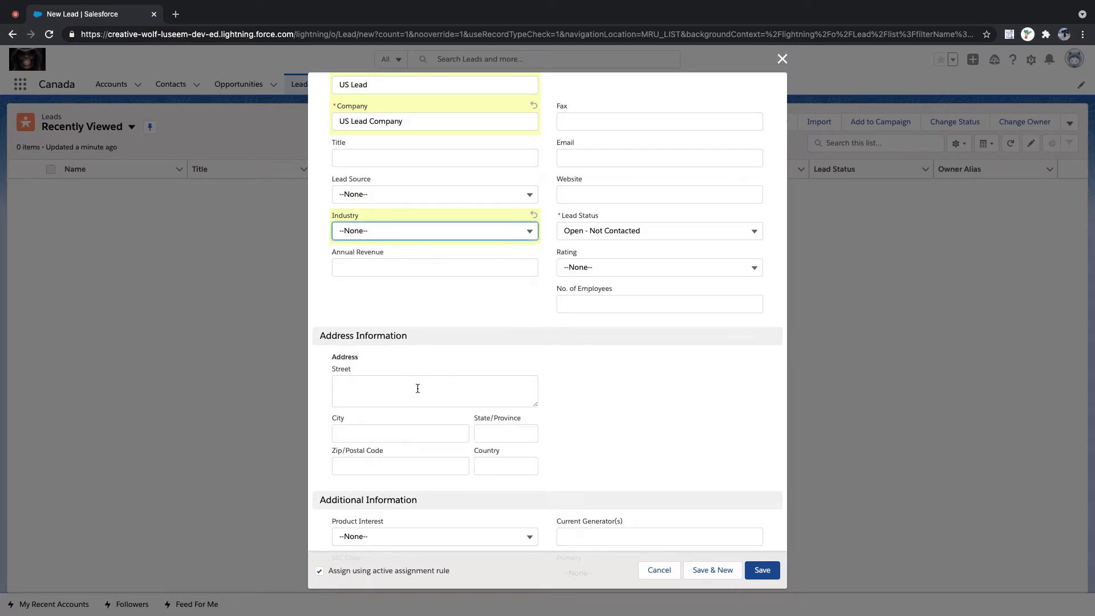
- Enter country US and save the lead
{"action": "left_click", "coordinate": [488, 466]}
{"action": "type", "text": "US"}
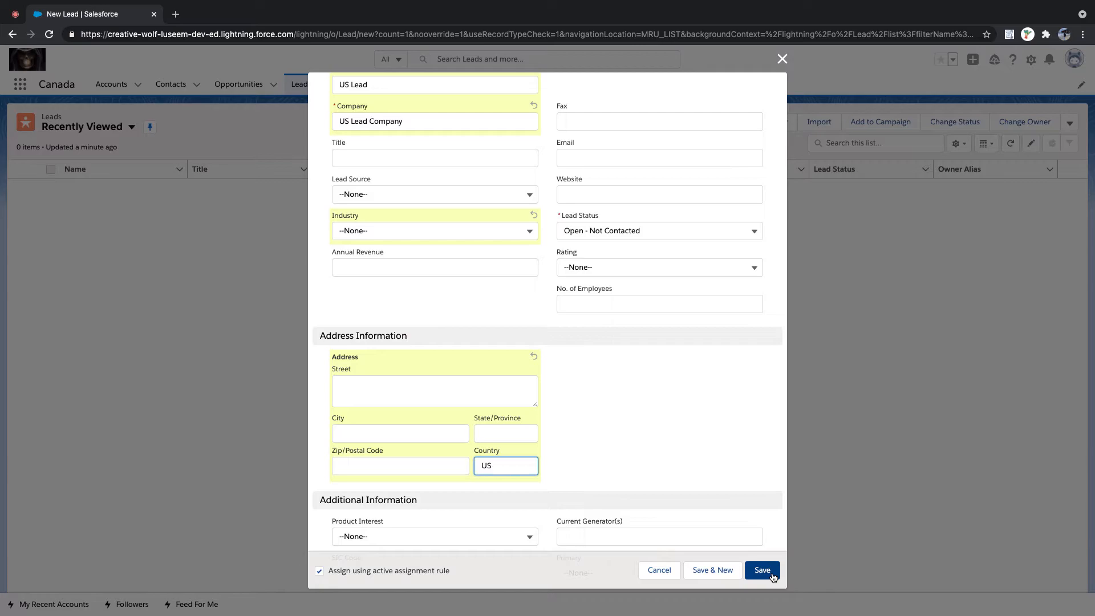
{"action": "scroll", "coordinate": [593, 361], "scroll_direction": "up", "scroll_amount": 5}
{"action": "scroll", "coordinate": [593, 365], "scroll_direction": "up", "scroll_amount": 2}
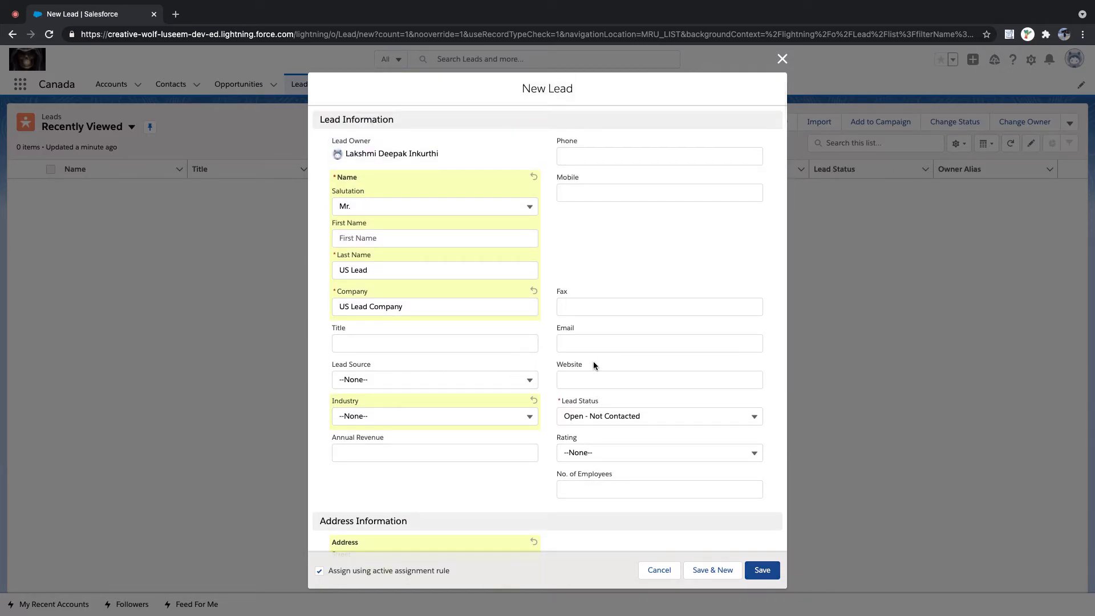
{"action": "left_click", "coordinate": [763, 570]}
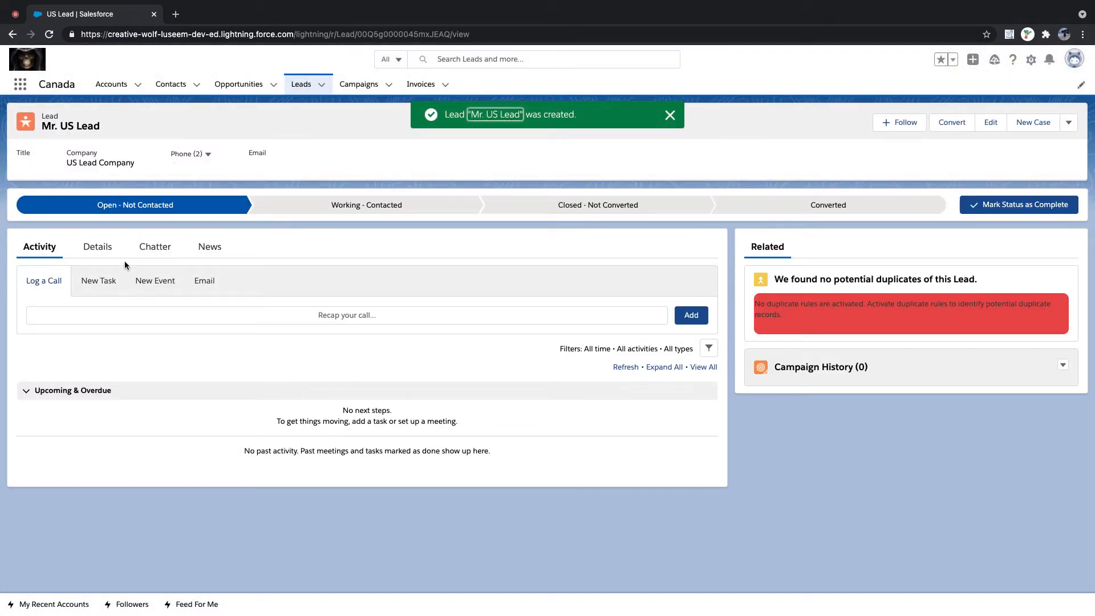
- Check that Sales US owns the US lead, then start a fresh New Lead form
{"action": "left_click", "coordinate": [95, 246]}
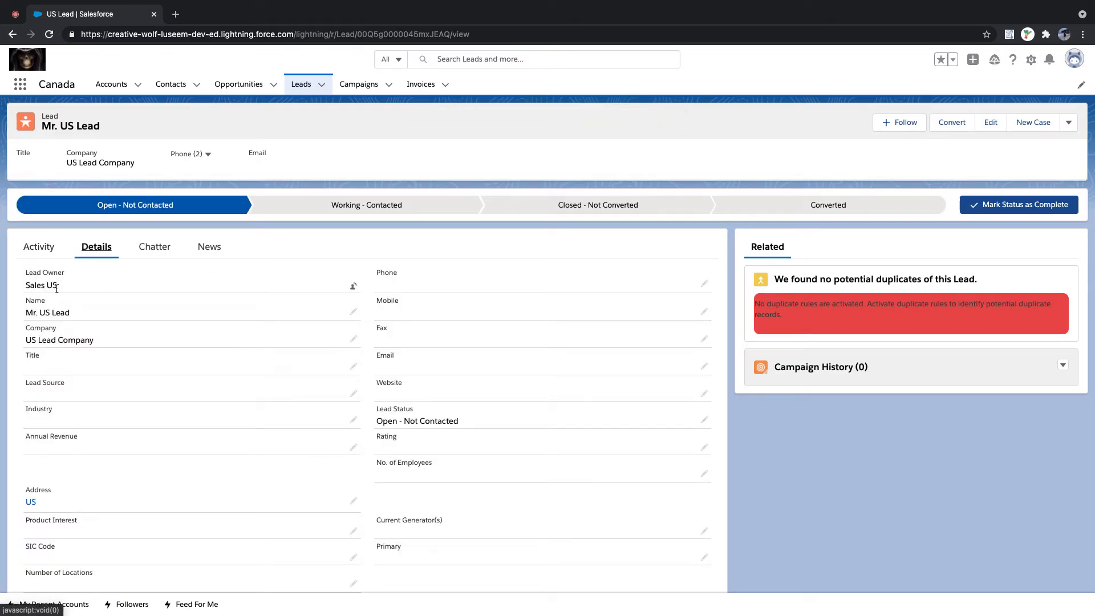
{"action": "left_click", "coordinate": [322, 88]}
{"action": "left_click", "coordinate": [320, 110]}
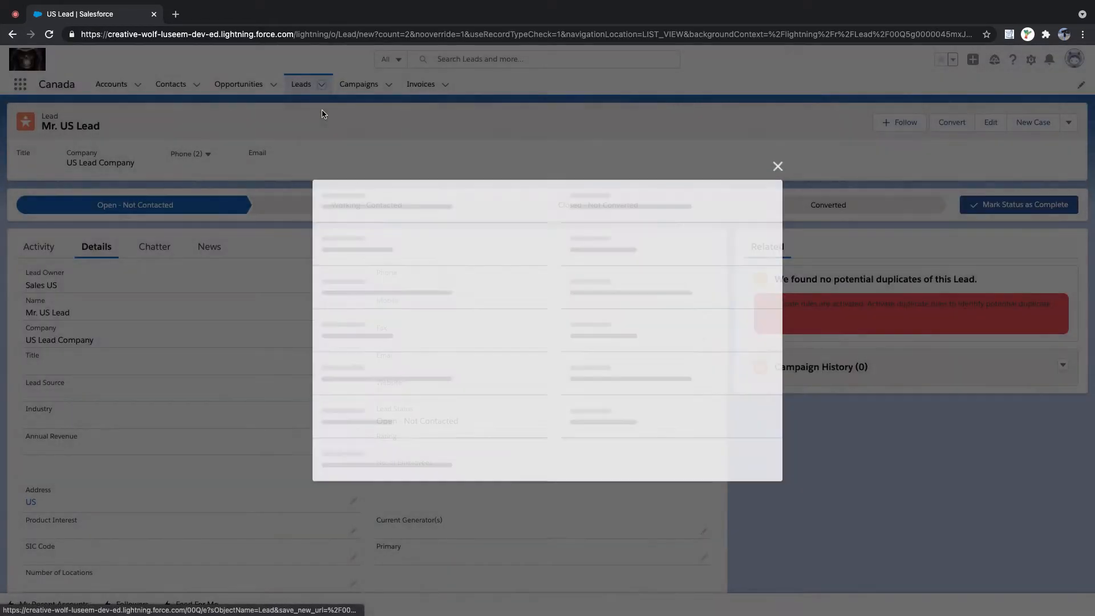
{"action": "left_click", "coordinate": [384, 207]}
- Save lead Mr. Industry at company 'Indusrty Lead' with the assignment rule left unchecked
{"action": "left_click", "coordinate": [379, 249]}
{"action": "left_click", "coordinate": [377, 269]}
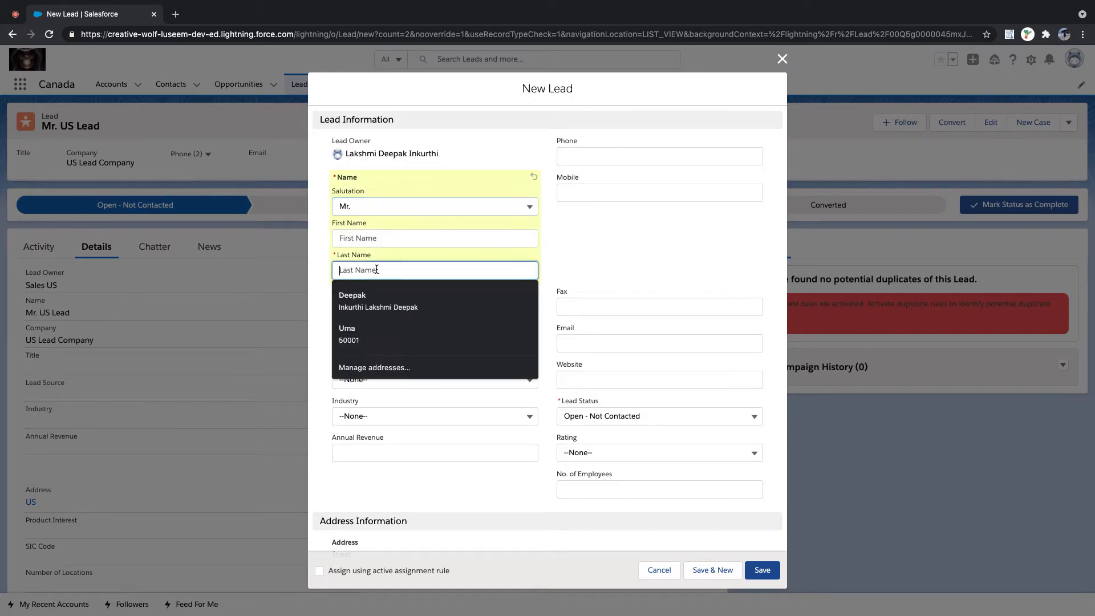
{"action": "type", "text": "Industry"}
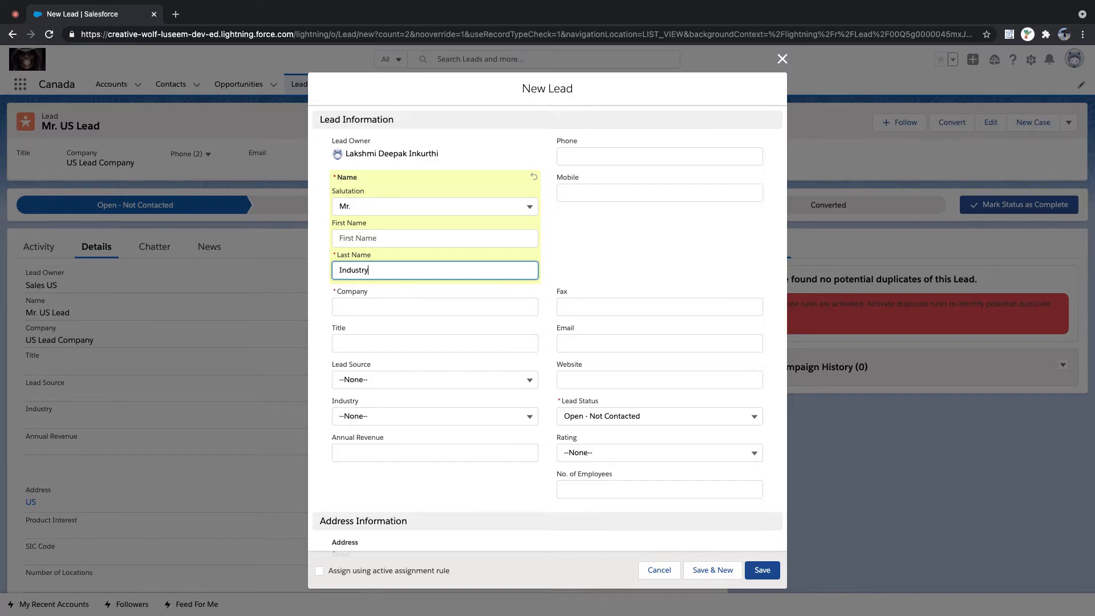
{"action": "key", "text": "Tab"}
{"action": "left_click", "coordinate": [372, 305]}
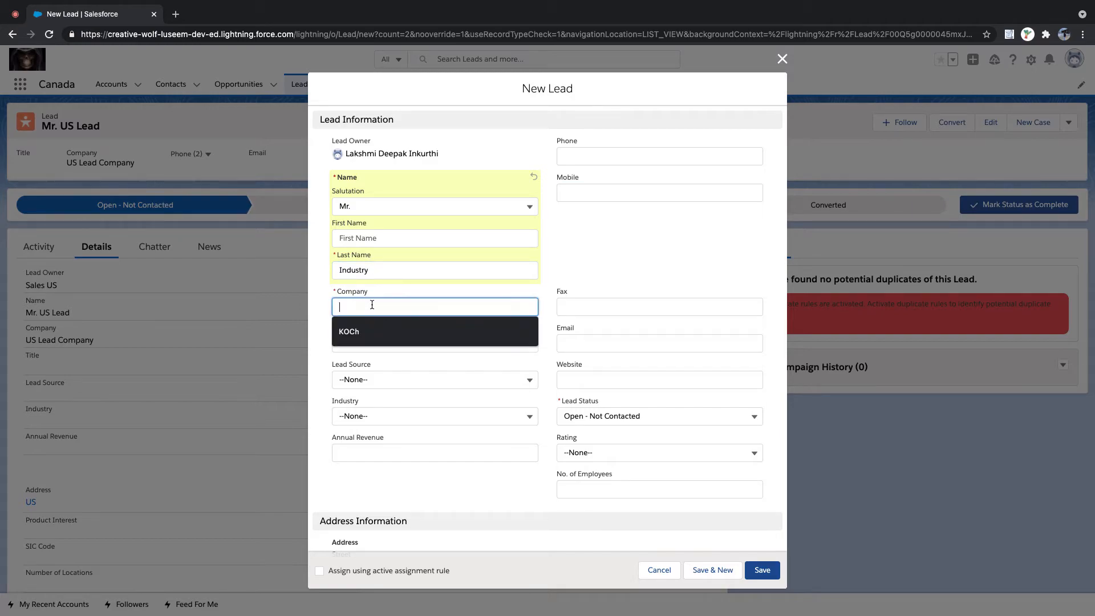
{"action": "type", "text": "Indusr"}
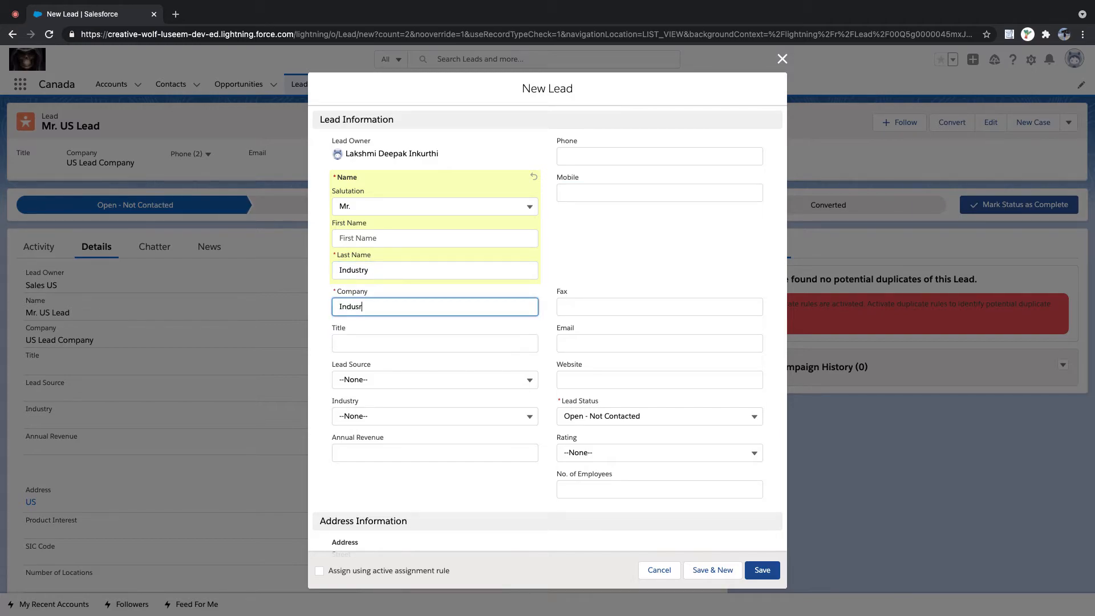
{"action": "type", "text": "ty Lead"}
{"action": "scroll", "coordinate": [486, 504], "scroll_direction": "down", "scroll_amount": 5}
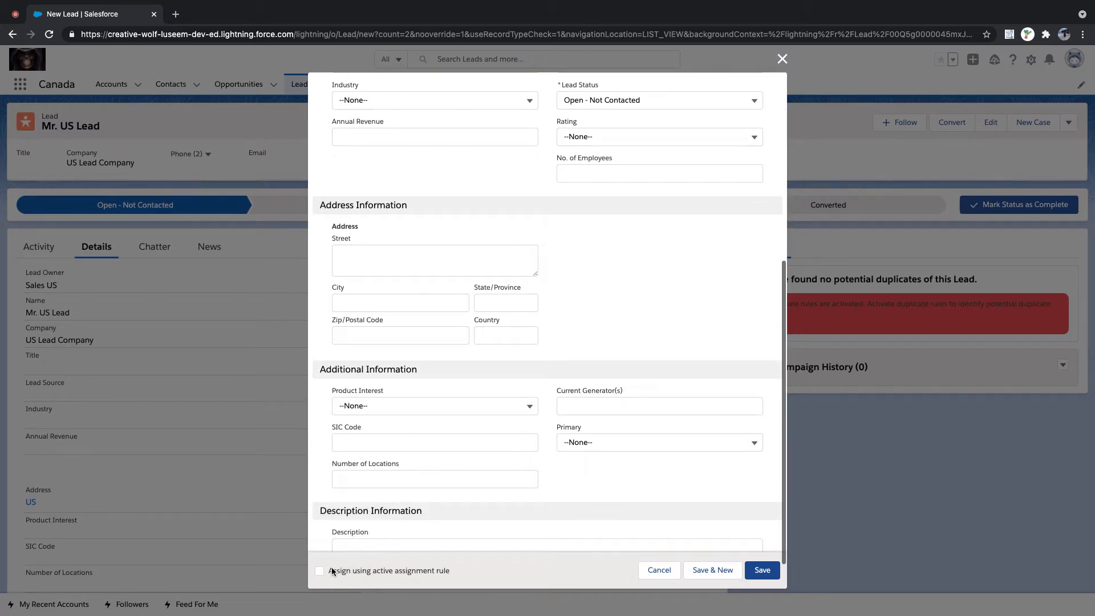
{"action": "left_click", "coordinate": [763, 570]}
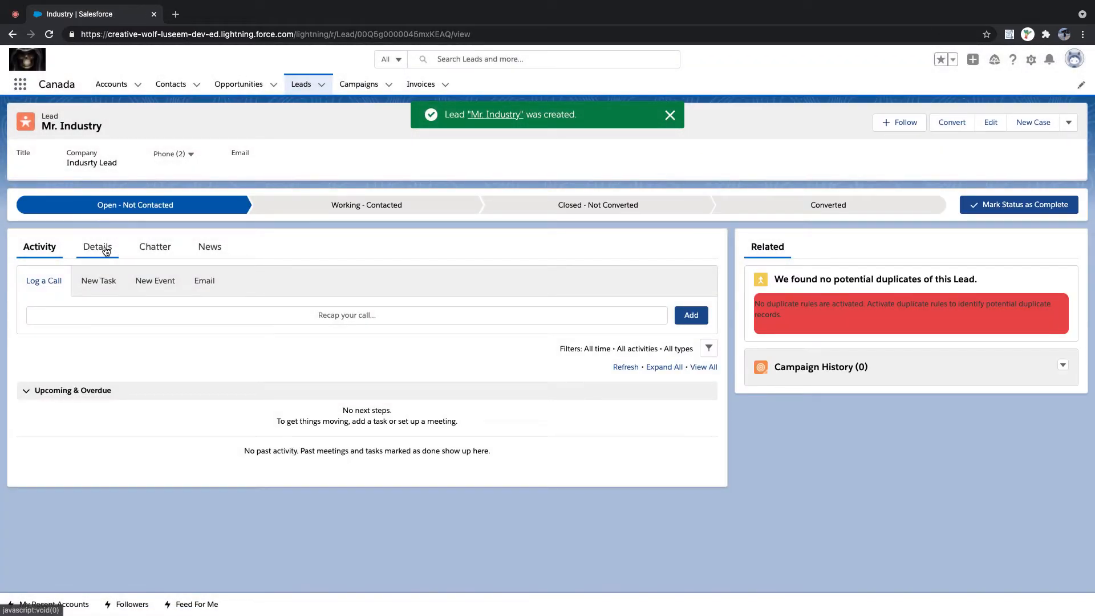
- Clone the Mr. Industry lead with the active assignment rule ticked, save it, and check its owner
{"action": "left_click", "coordinate": [97, 249]}
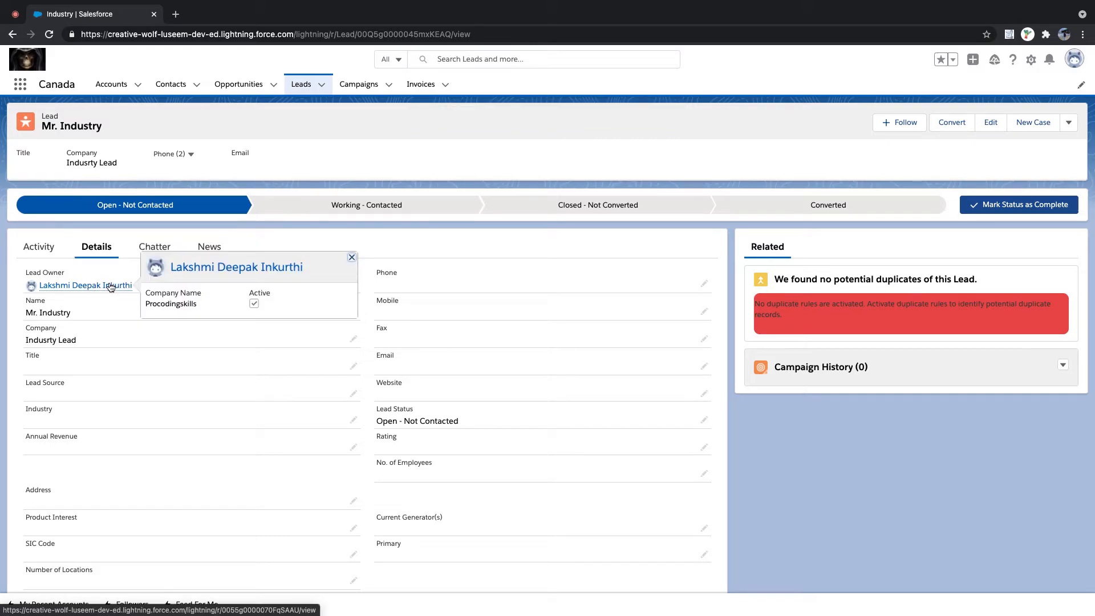
{"action": "left_click", "coordinate": [321, 84]}
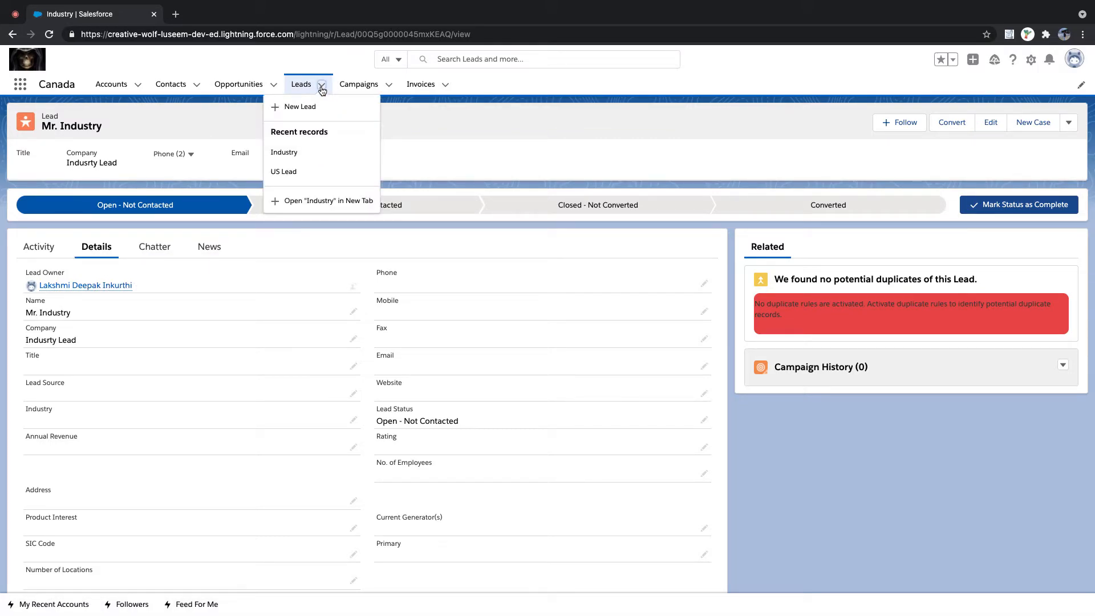
{"action": "left_click", "coordinate": [1069, 122]}
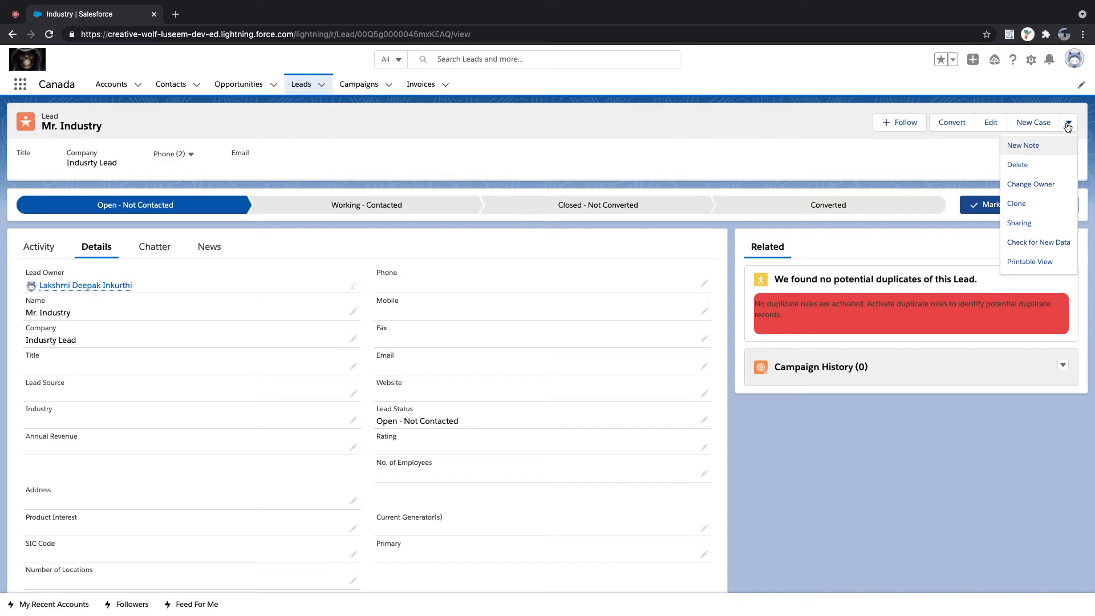
{"action": "left_click", "coordinate": [1018, 204]}
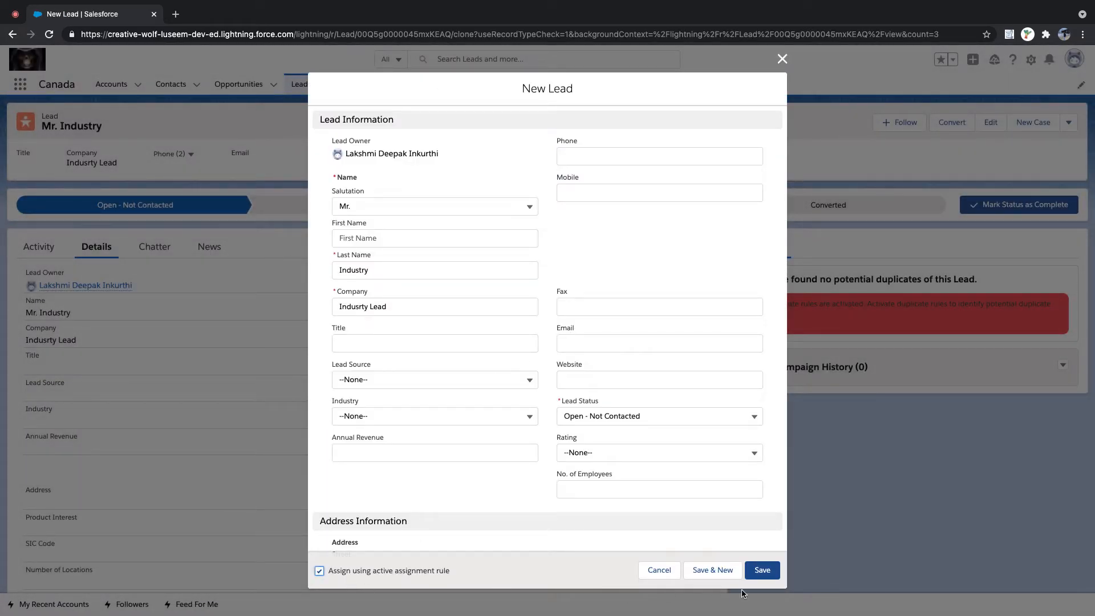
{"action": "left_click", "coordinate": [770, 570]}
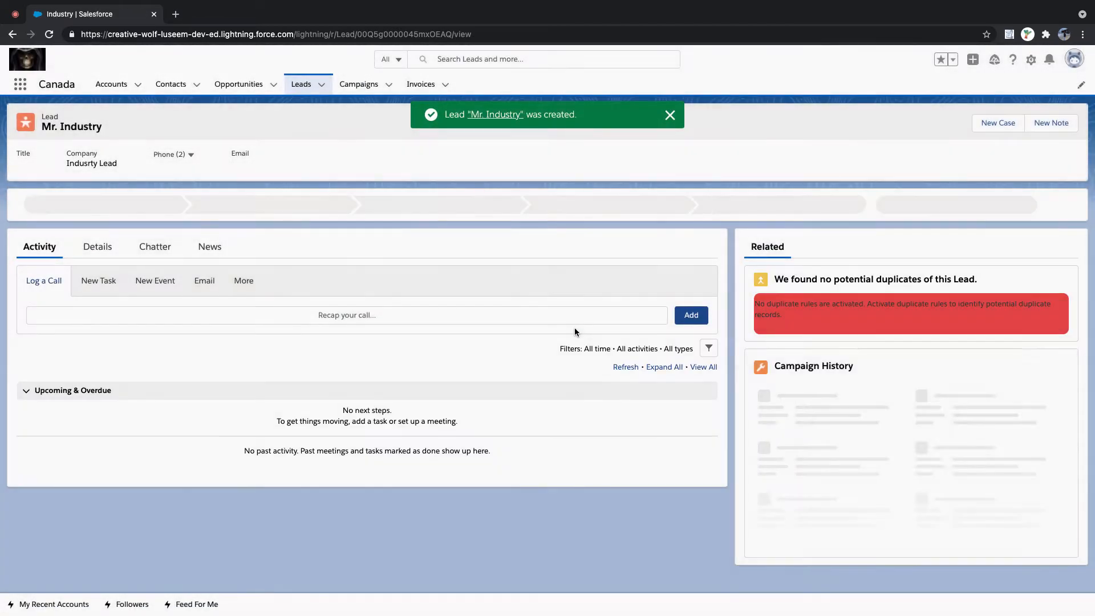
{"action": "left_click", "coordinate": [103, 249]}
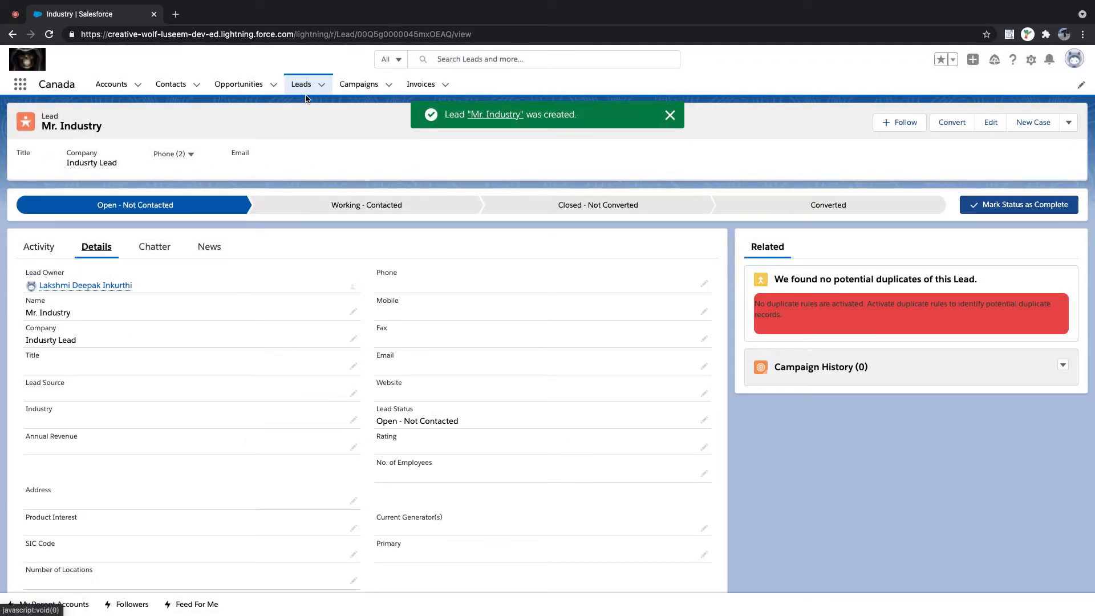
{"action": "left_click", "coordinate": [321, 85]}
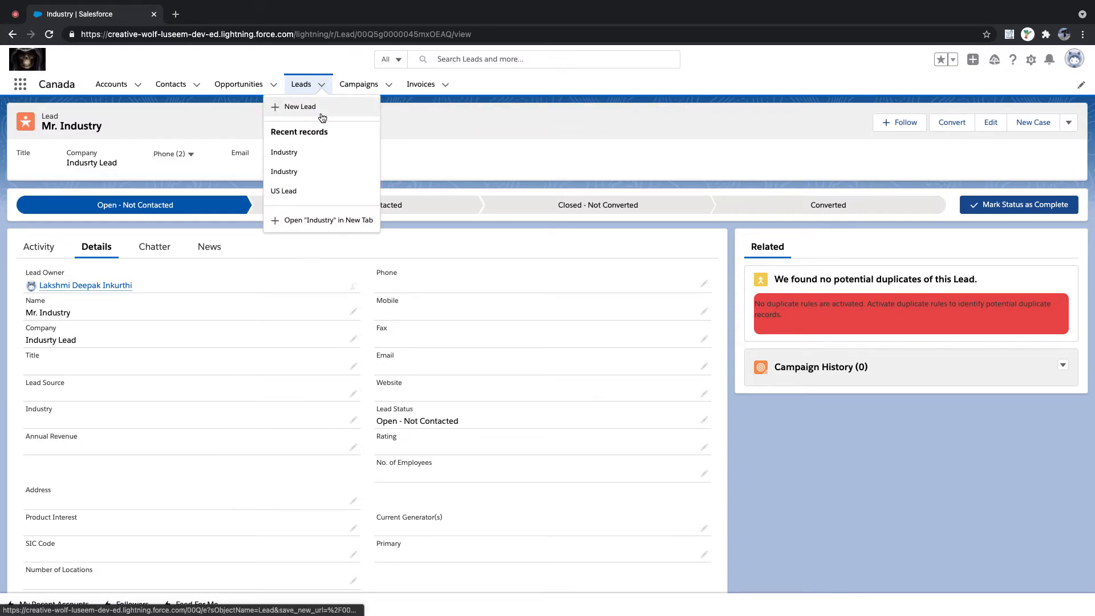
- Start a new lead Mr. Industry Rule at 'Industry Rule Company'
{"action": "left_click", "coordinate": [314, 107]}
{"action": "left_click", "coordinate": [399, 212]}
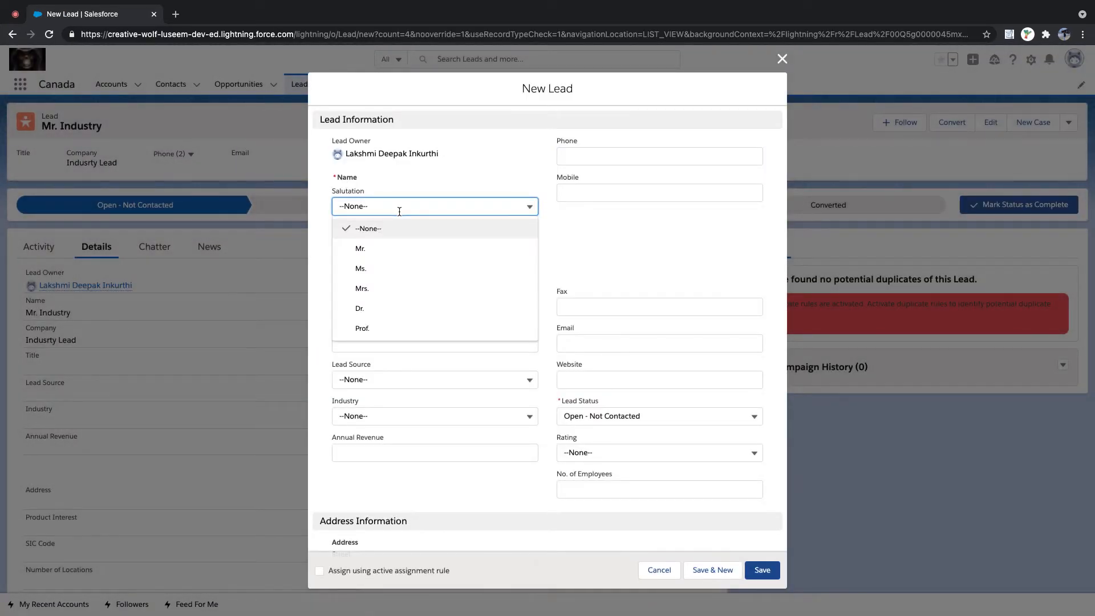
{"action": "left_click", "coordinate": [388, 250]}
{"action": "left_click", "coordinate": [380, 271]}
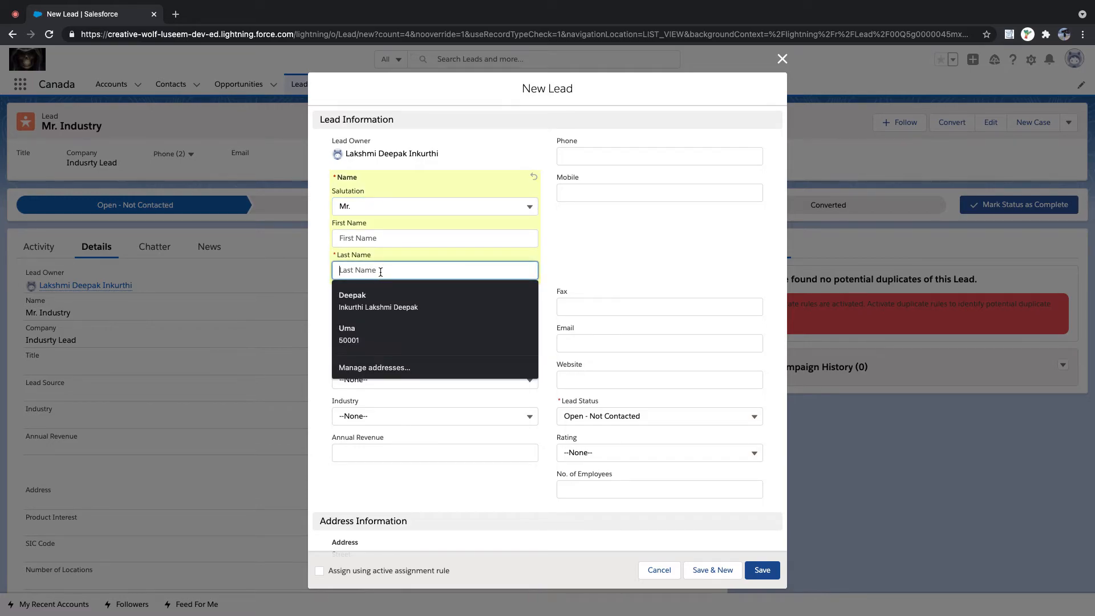
{"action": "type", "text": "Industry Rule"}
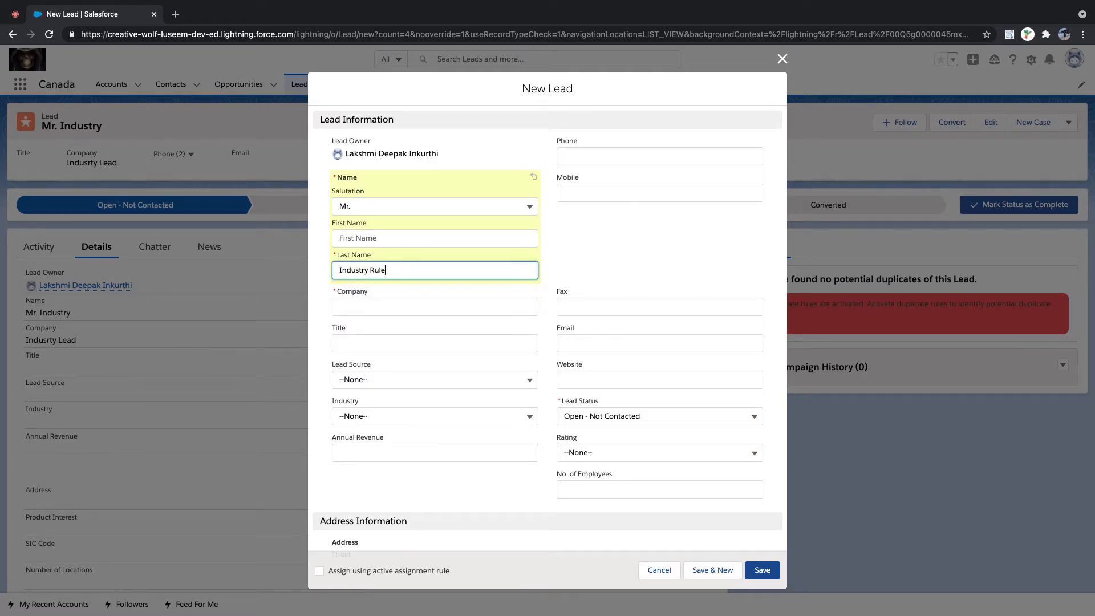
{"action": "key", "text": "Tab"}
{"action": "key", "text": "Tab"}
{"action": "type", "text": "Industry Rule Company"}
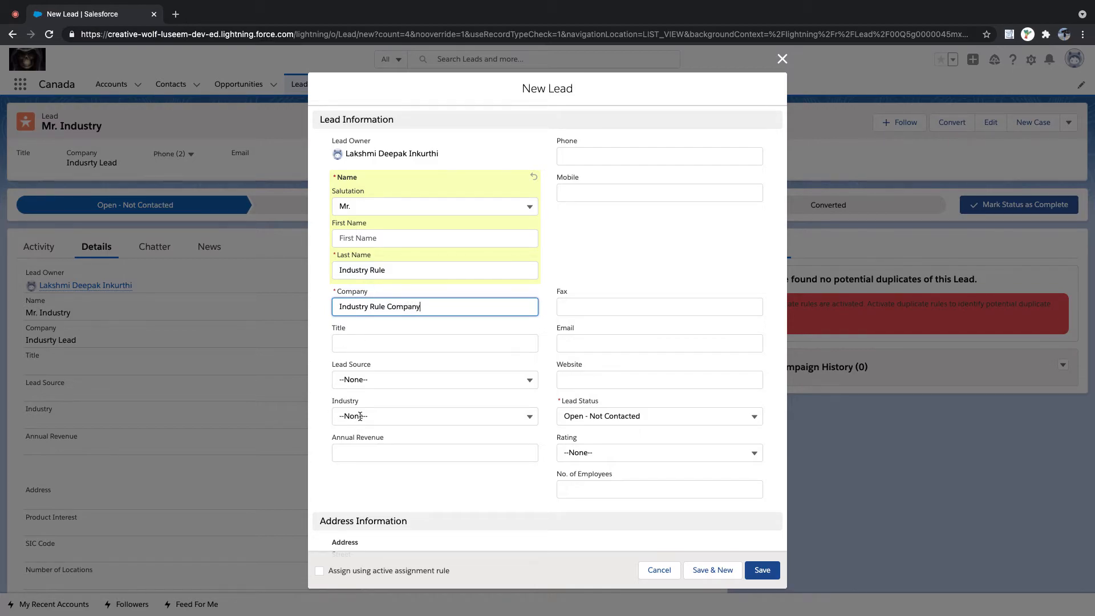
- Set Industry to Education, apply the assignment rule, save, and confirm owner Sales User
{"action": "left_click", "coordinate": [399, 415]}
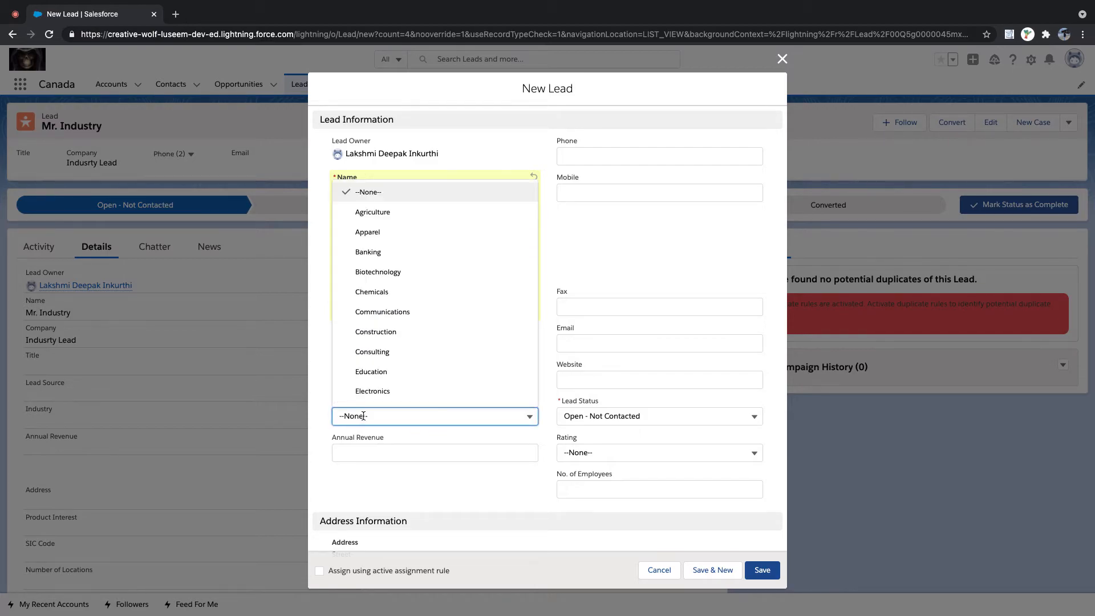
{"action": "left_click", "coordinate": [382, 374]}
{"action": "scroll", "coordinate": [378, 453], "scroll_direction": "down", "scroll_amount": 5}
{"action": "left_click", "coordinate": [319, 571]}
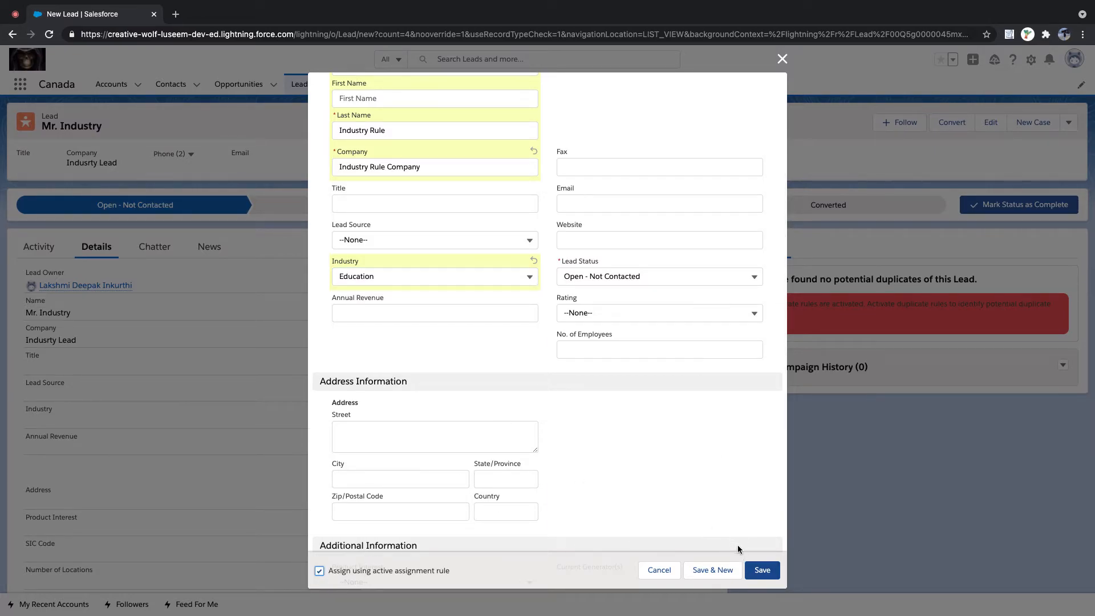
{"action": "left_click", "coordinate": [762, 570]}
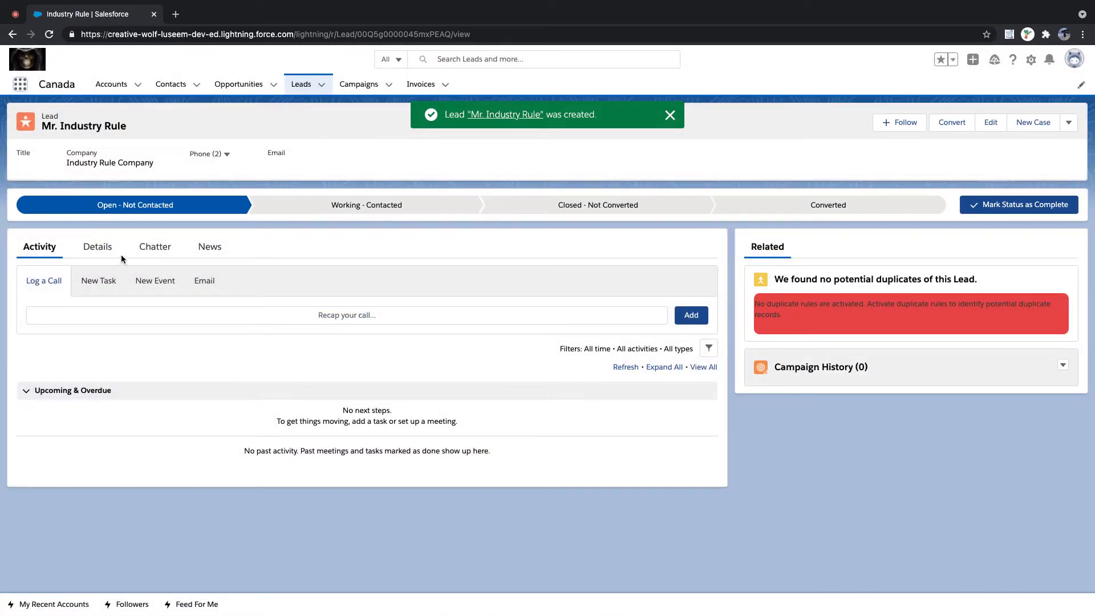
{"action": "left_click", "coordinate": [111, 254]}
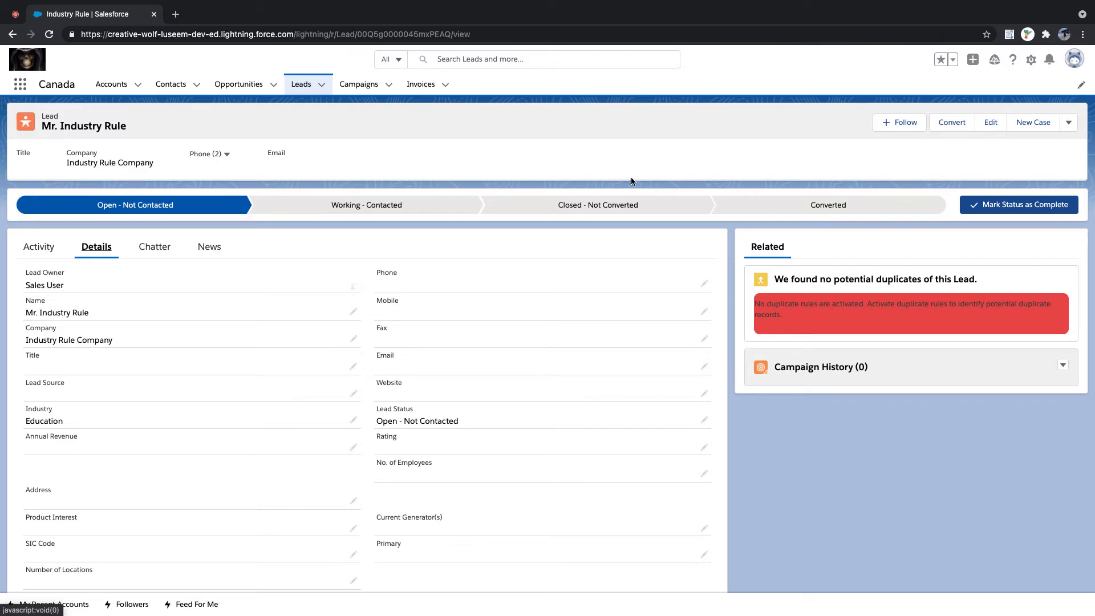
{"action": "left_click", "coordinate": [301, 90]}
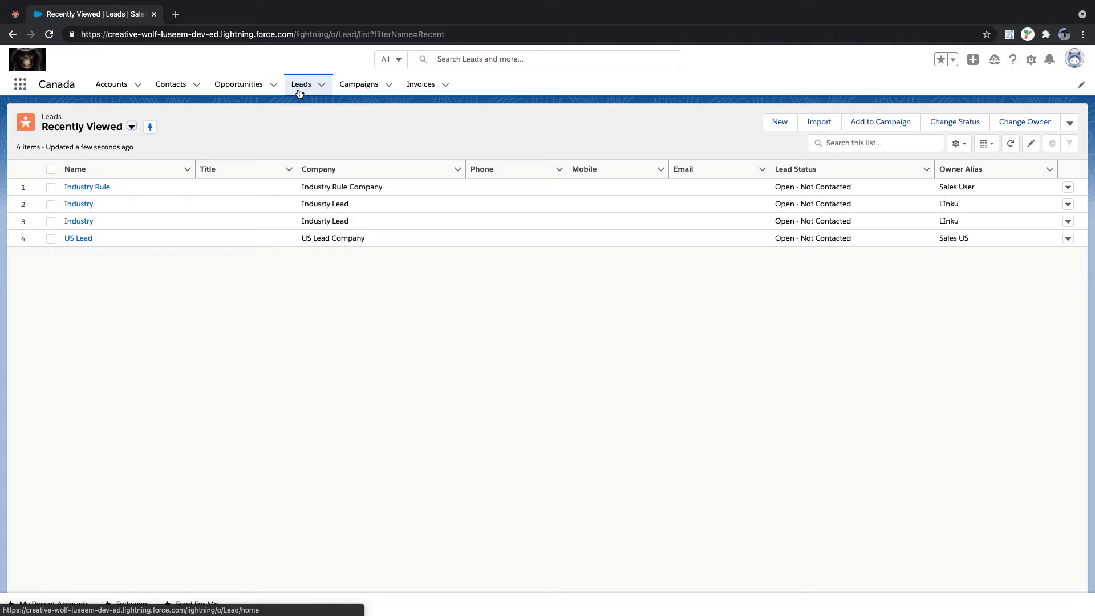
- Delete the duplicate Industry lead in row 3 of Recently Viewed
{"action": "left_click", "coordinate": [50, 204]}
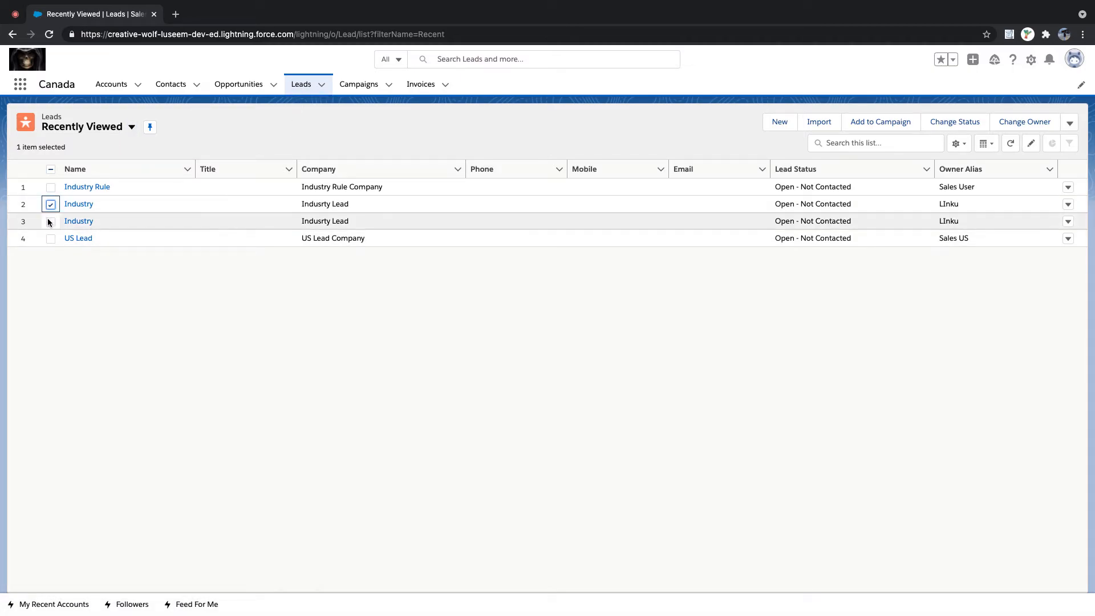
{"action": "left_click", "coordinate": [50, 221]}
{"action": "left_click", "coordinate": [50, 204]}
{"action": "left_click", "coordinate": [1067, 222]}
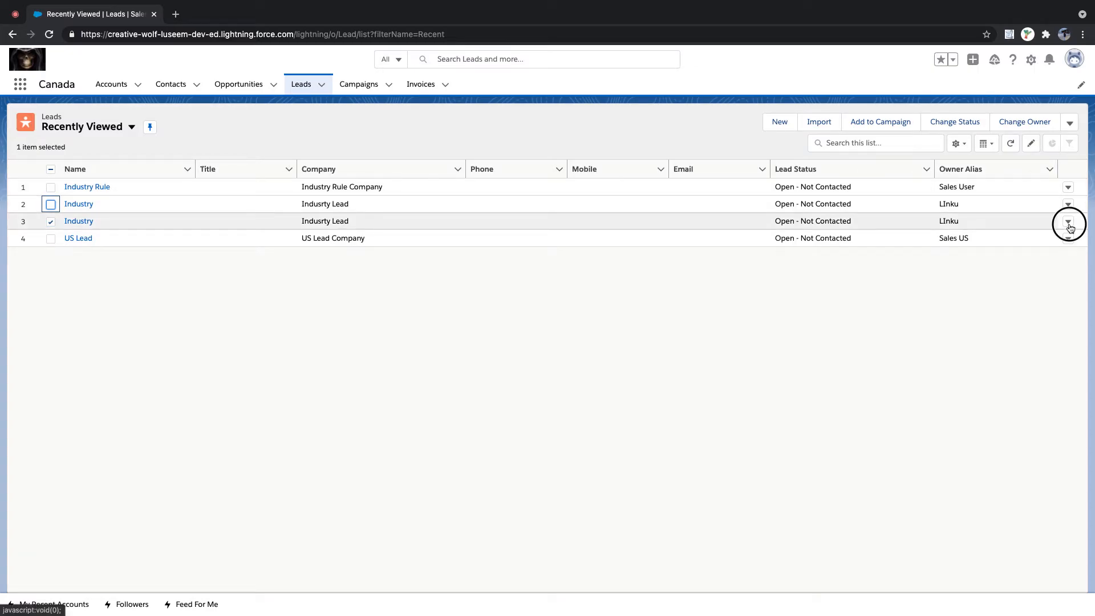
{"action": "left_click", "coordinate": [1048, 274]}
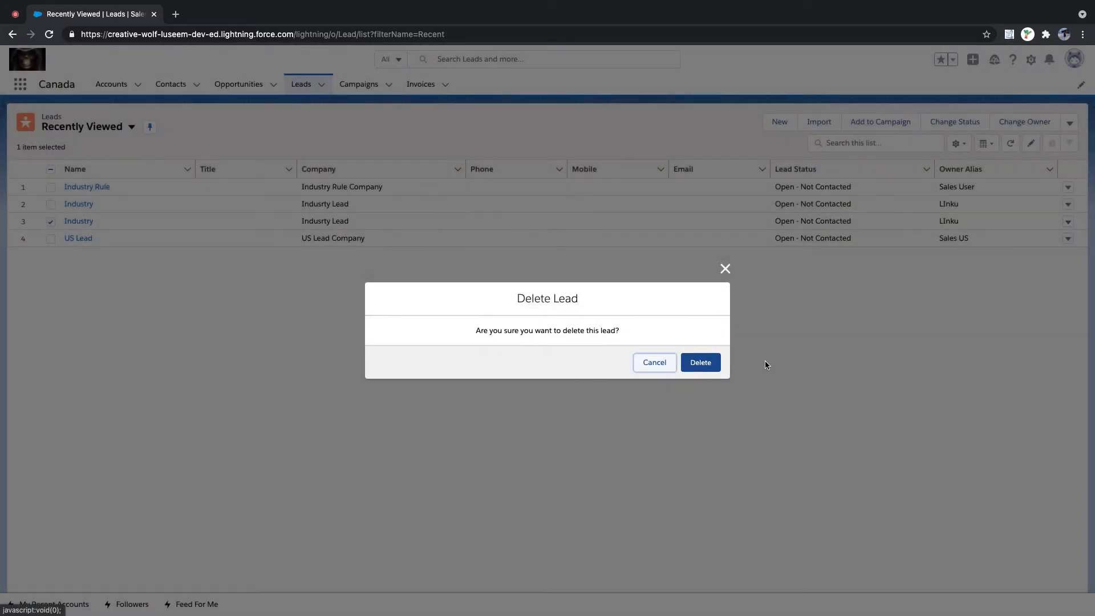
{"action": "left_click", "coordinate": [706, 364]}
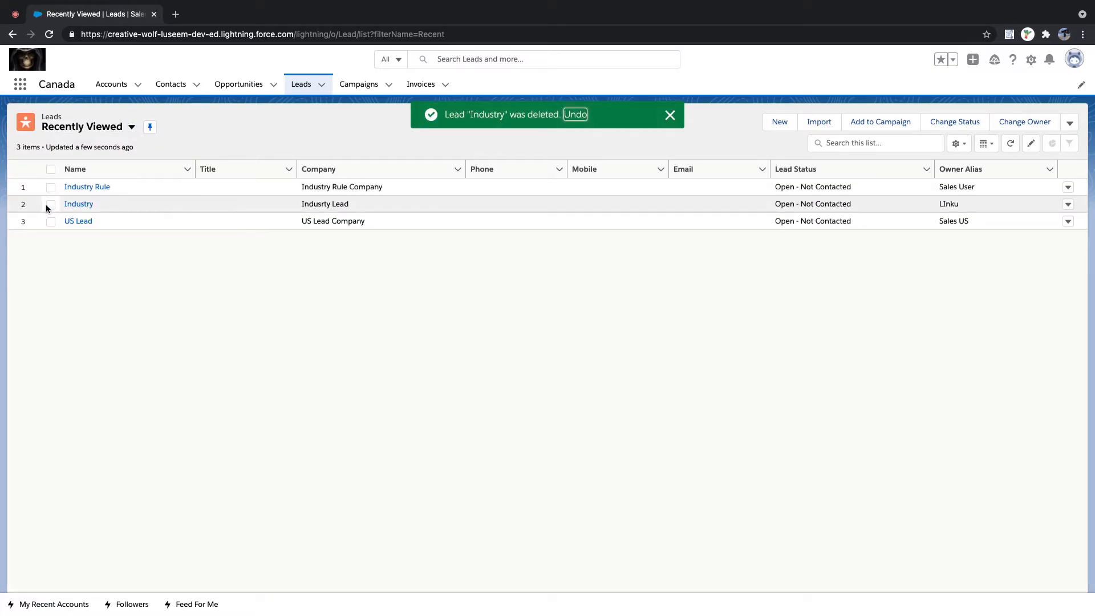
- Delete the remaining Industry lead
{"action": "left_click", "coordinate": [50, 204]}
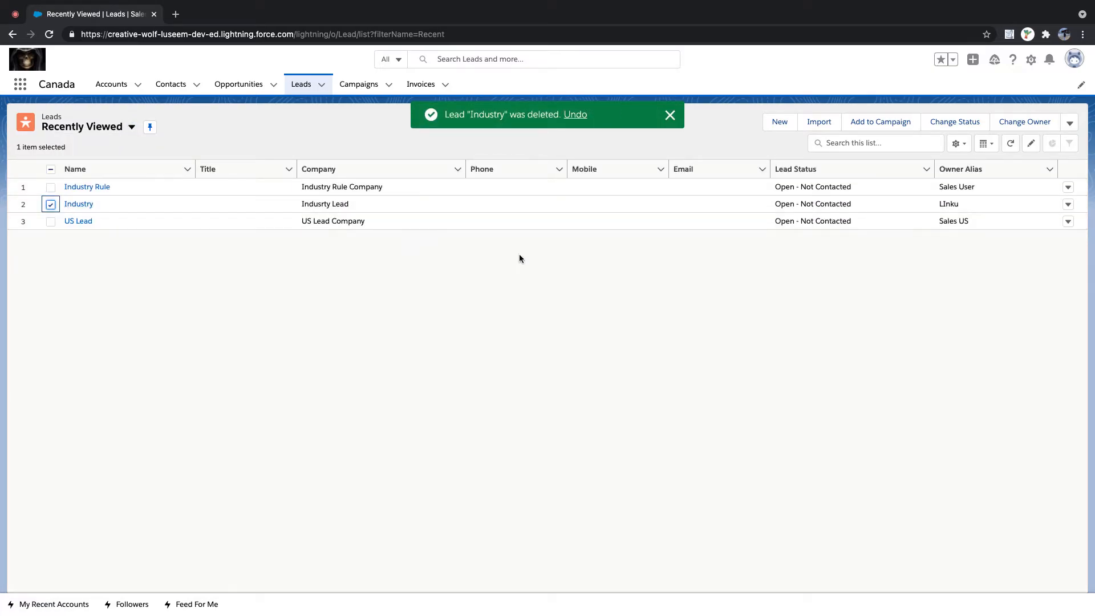
{"action": "left_click", "coordinate": [1068, 204]}
{"action": "left_click", "coordinate": [1045, 247]}
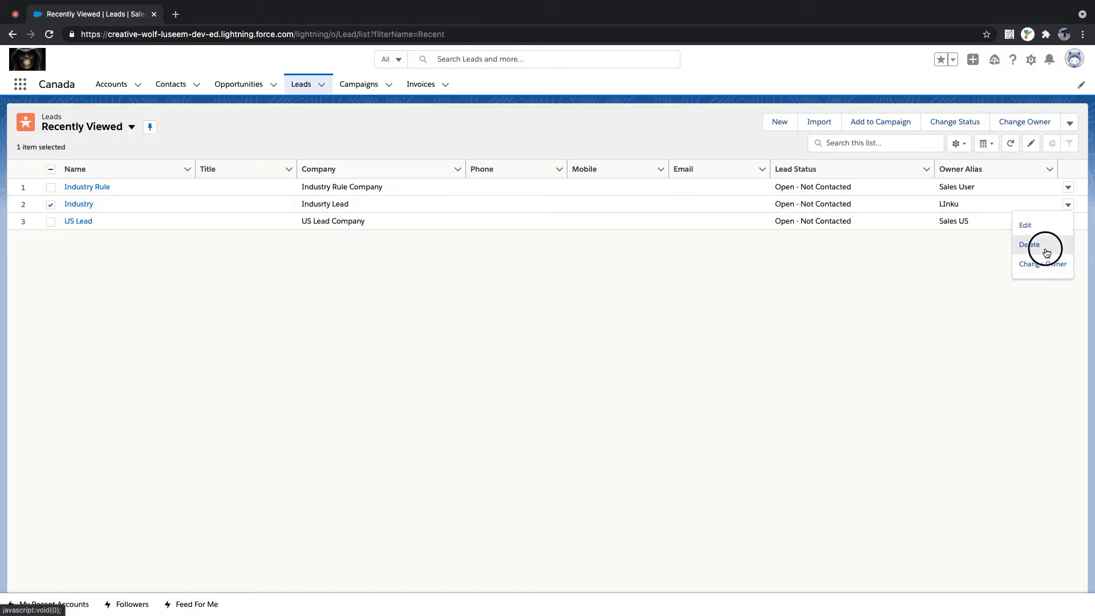
{"action": "left_click", "coordinate": [707, 368]}
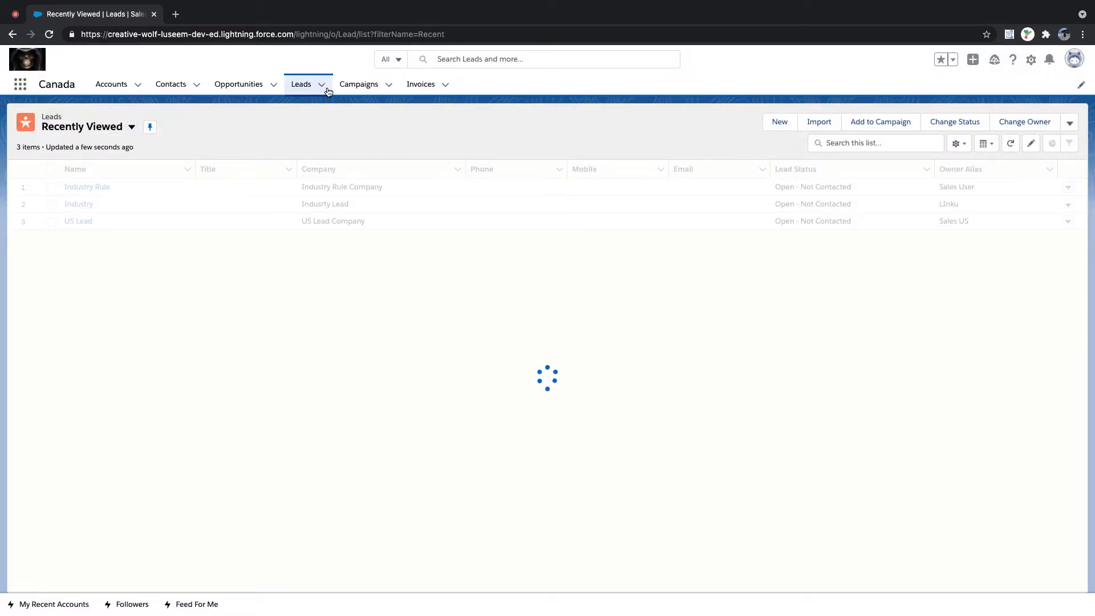
- Start a new lead Mr. Canada at company 'Canda Company'
{"action": "left_click", "coordinate": [778, 129]}
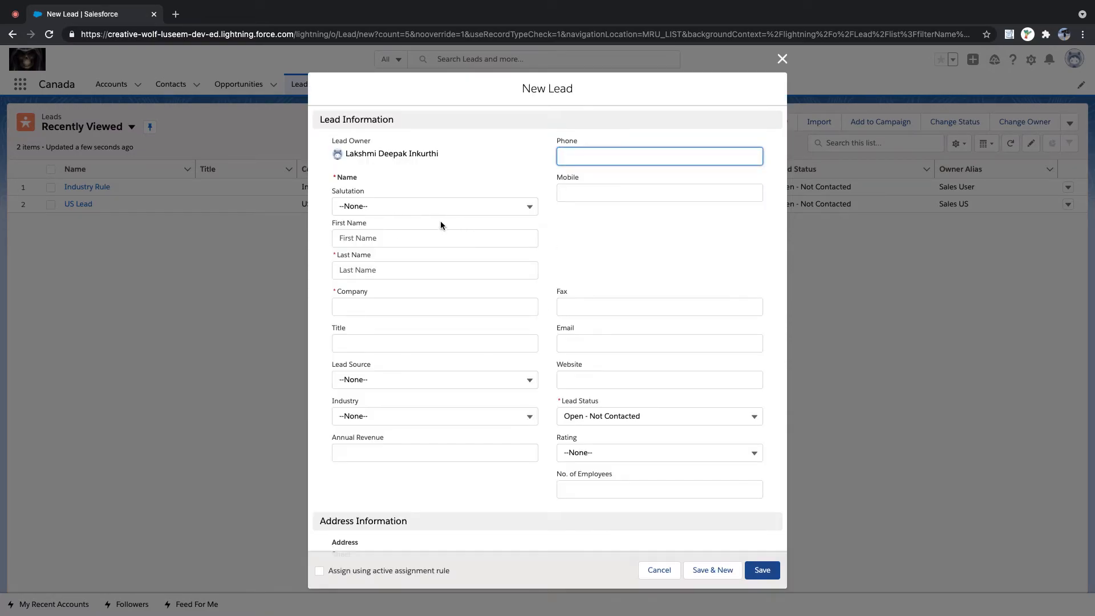
{"action": "left_click", "coordinate": [385, 208]}
{"action": "left_click", "coordinate": [390, 254]}
{"action": "left_click", "coordinate": [369, 271]}
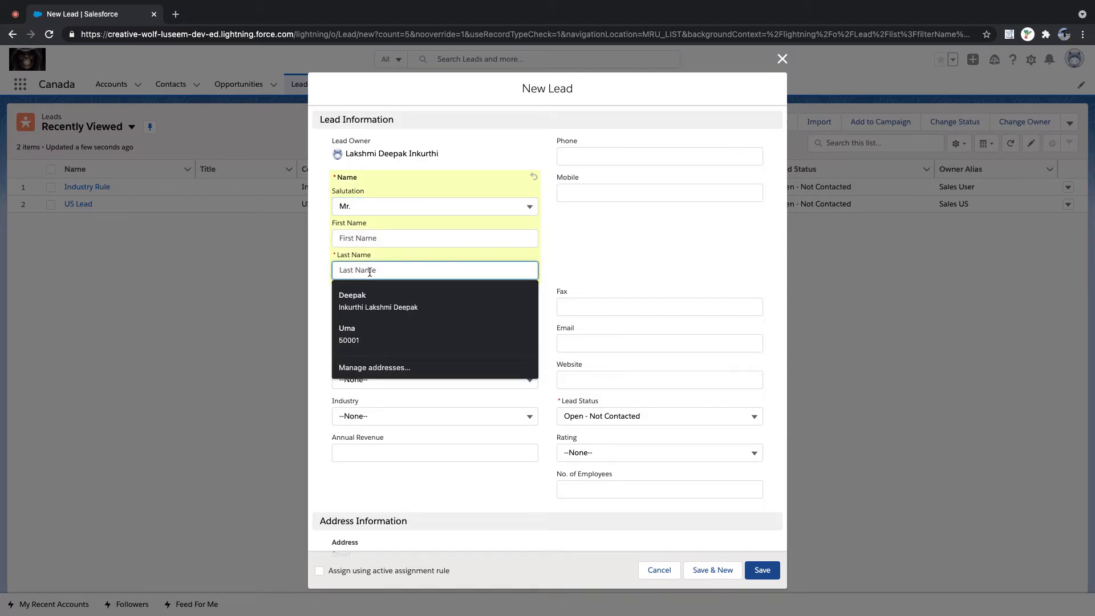
{"action": "type", "text": "Canada"}
{"action": "key", "text": "Tab"}
{"action": "key", "text": "Tab"}
{"action": "type", "text": "Canda C"}
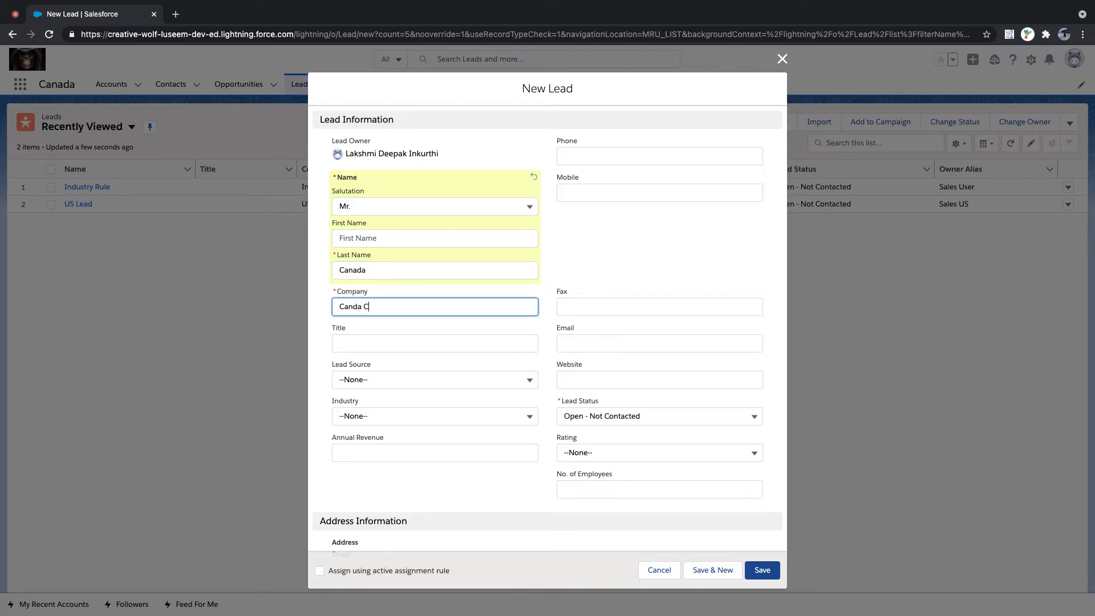
{"action": "type", "text": "ompany"}
{"action": "key", "text": "Tab"}
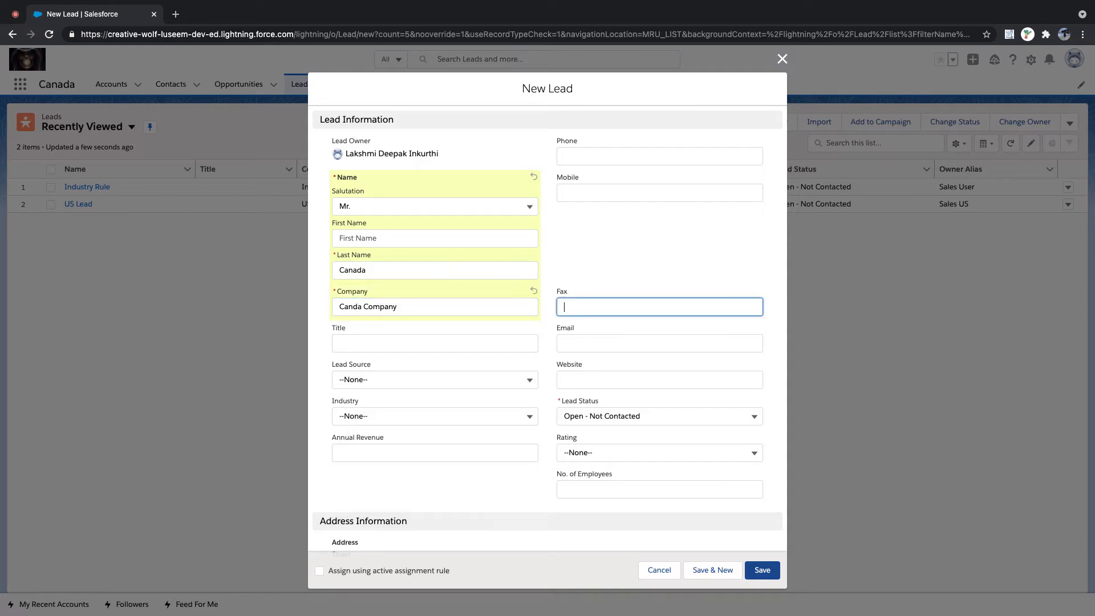
- Enter country CA, apply the assignment rule, save, and confirm owner Sales Canada
{"action": "scroll", "coordinate": [409, 286], "scroll_direction": "down", "scroll_amount": 5}
{"action": "left_click", "coordinate": [497, 342]}
{"action": "type", "text": "CA"}
{"action": "left_click", "coordinate": [320, 570]}
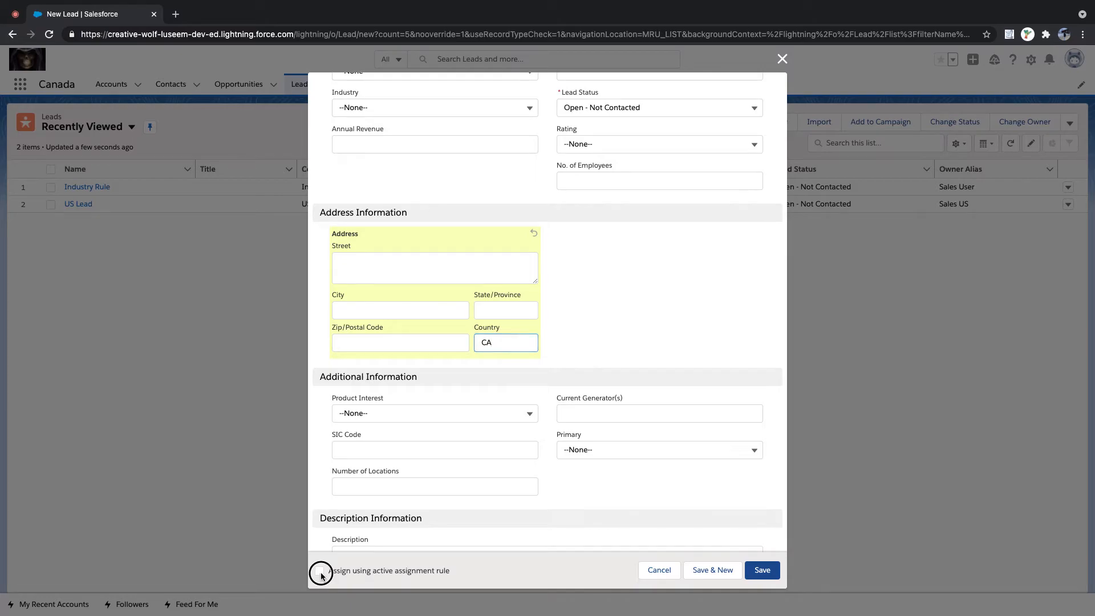
{"action": "left_click", "coordinate": [758, 570]}
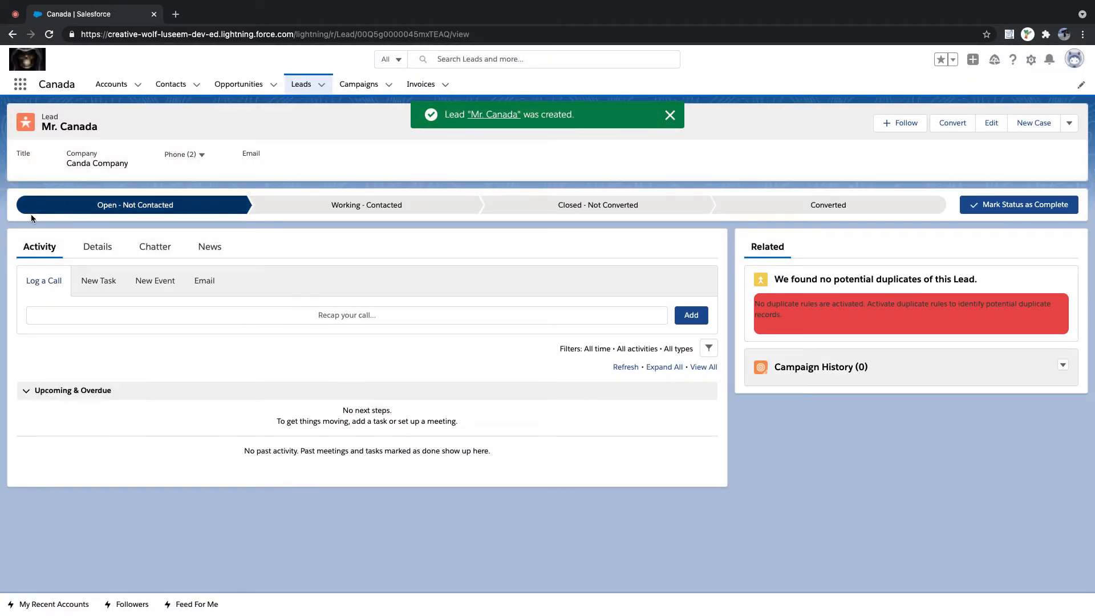
{"action": "left_click", "coordinate": [106, 247]}
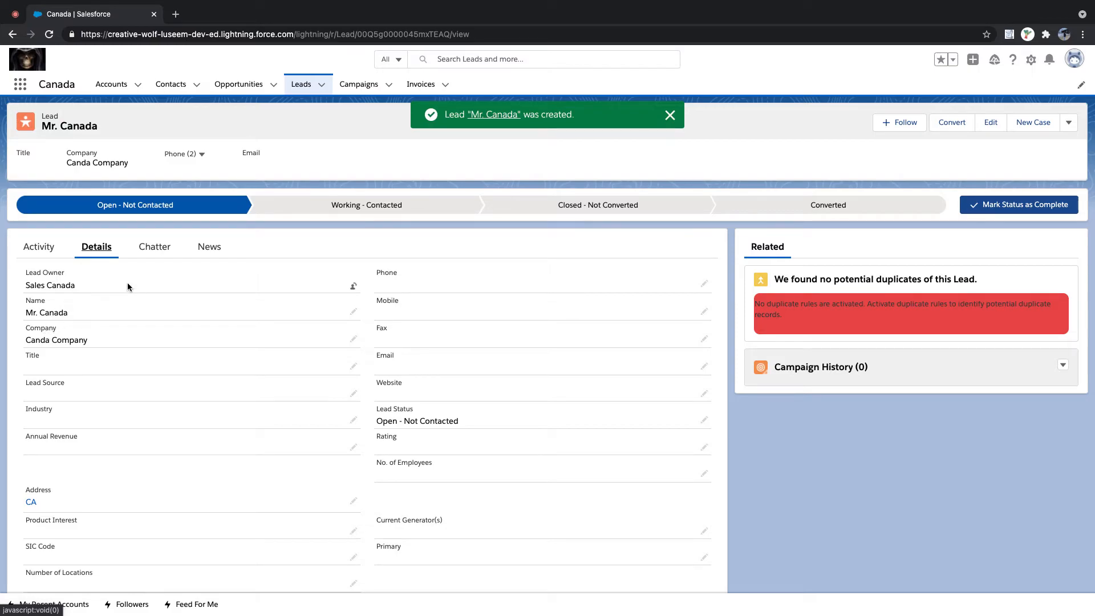
{"action": "left_click", "coordinate": [304, 84]}
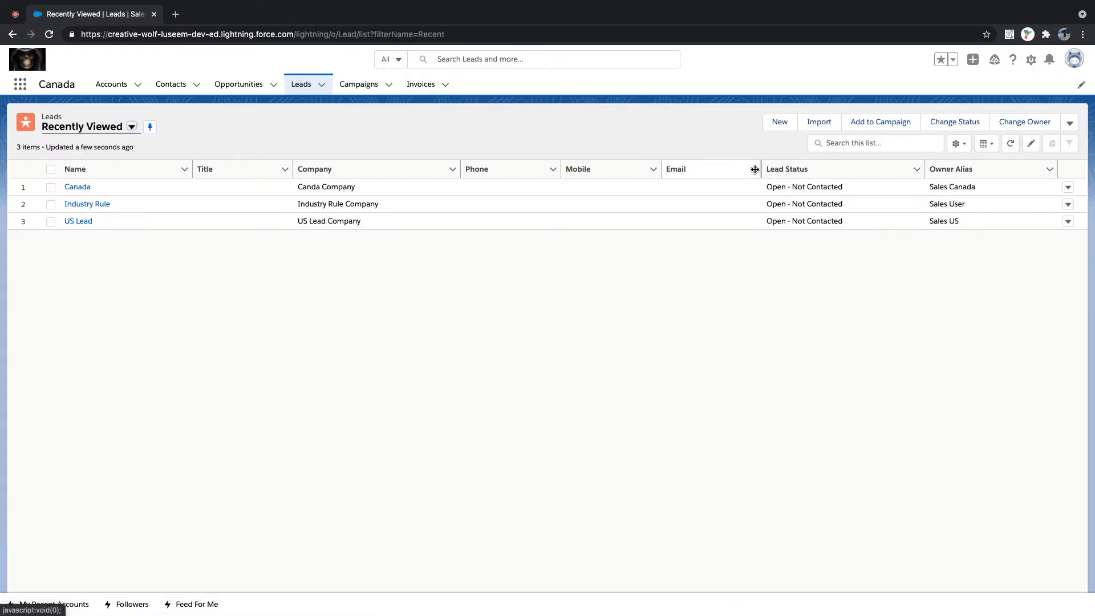
- Start a new lead with status Working - Contacted and salutation Mr
{"action": "left_click", "coordinate": [779, 121]}
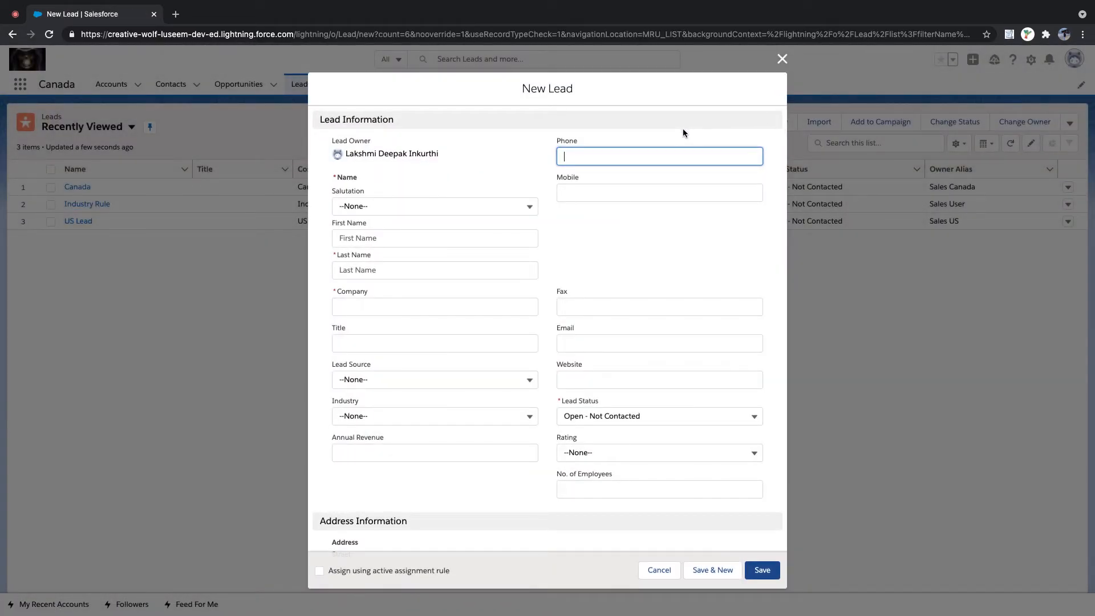
{"action": "left_click", "coordinate": [672, 417]}
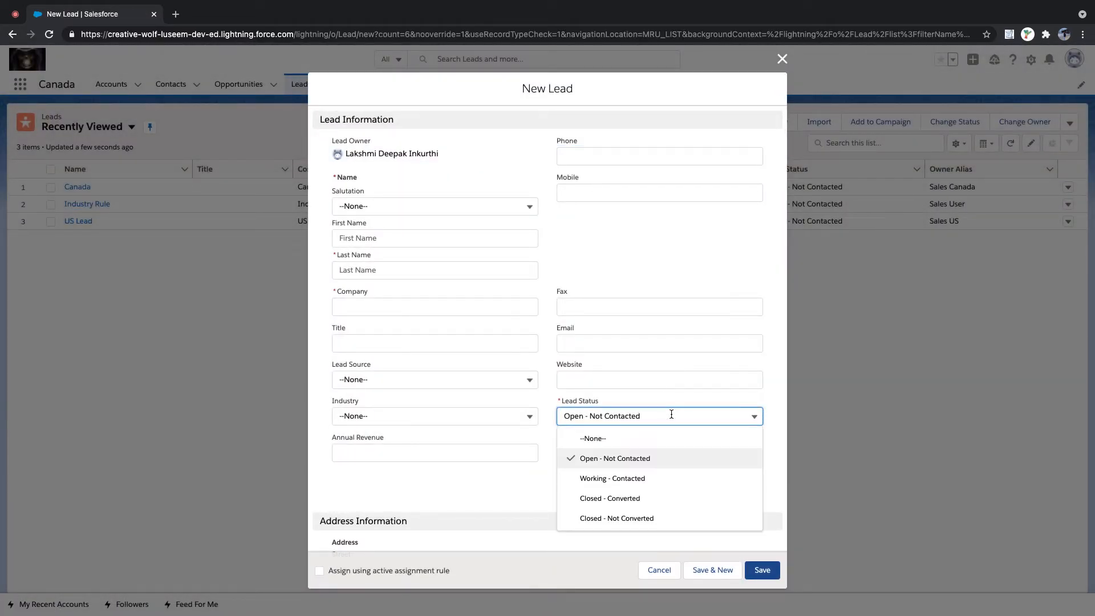
{"action": "left_click", "coordinate": [648, 477]}
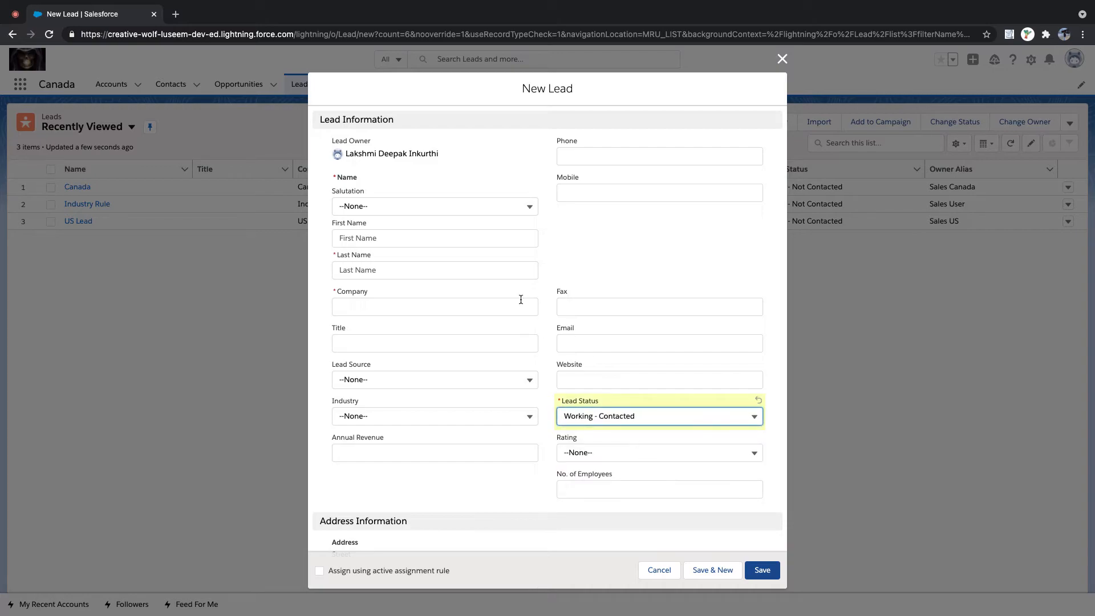
{"action": "left_click", "coordinate": [427, 204]}
{"action": "left_click", "coordinate": [413, 247]}
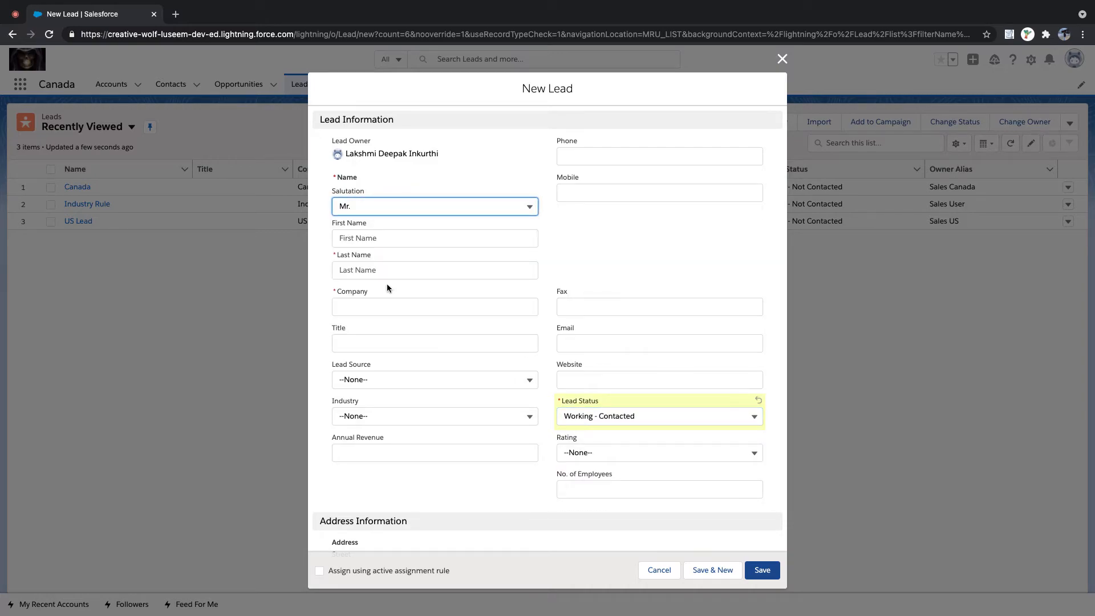
- Enter 'Service Team' at 'Service Company', apply the assignment rule, and save
{"action": "left_click", "coordinate": [383, 270]}
{"action": "type", "text": "Service Team"}
{"action": "key", "text": "Tab"}
{"action": "key", "text": "Tab"}
{"action": "type", "text": "Service Compan"}
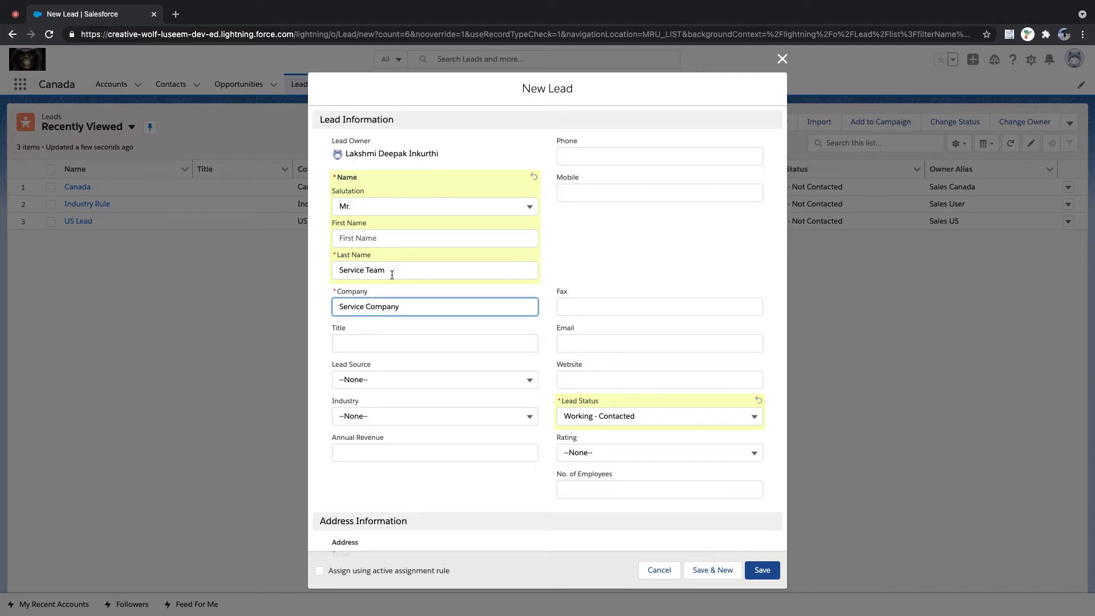
{"action": "scroll", "coordinate": [498, 393], "scroll_direction": "down", "scroll_amount": 6}
{"action": "left_click", "coordinate": [320, 571]}
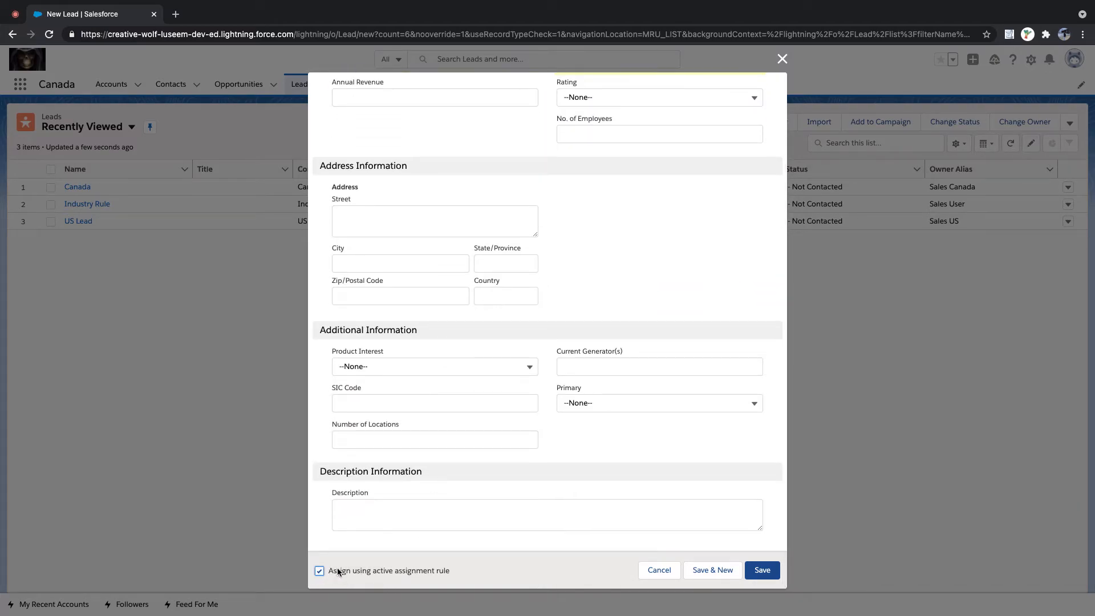
{"action": "left_click", "coordinate": [758, 571]}
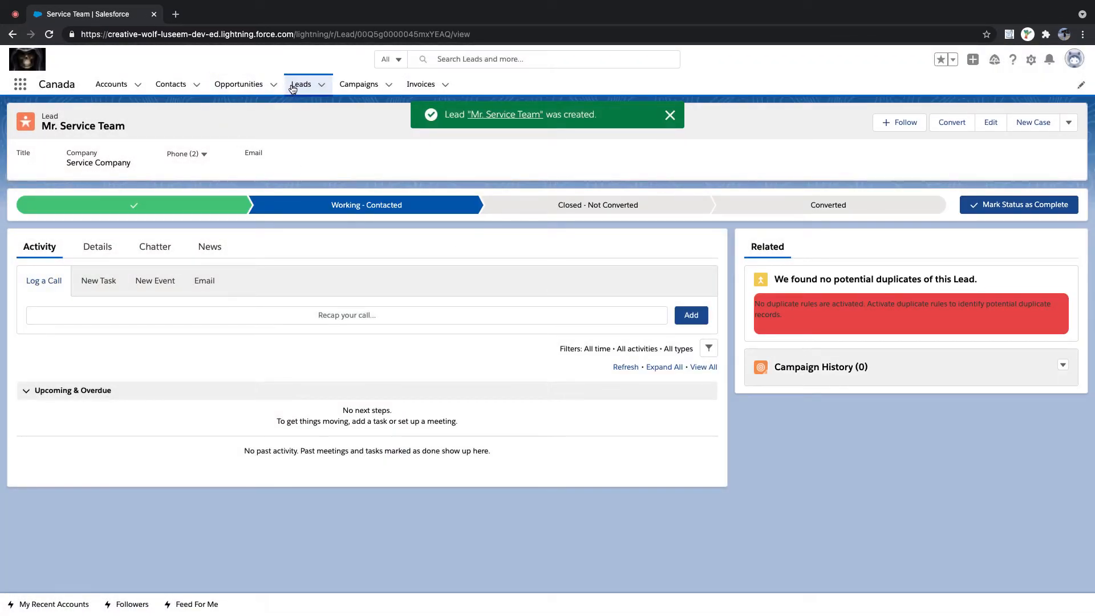
{"action": "left_click", "coordinate": [292, 86]}
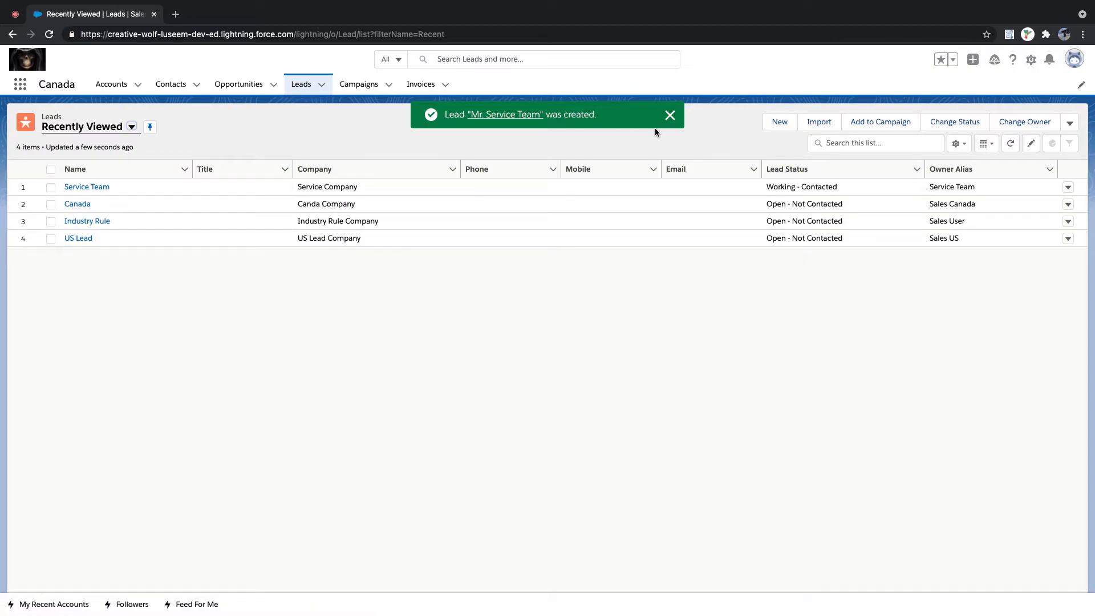
{"action": "left_click", "coordinate": [669, 117]}
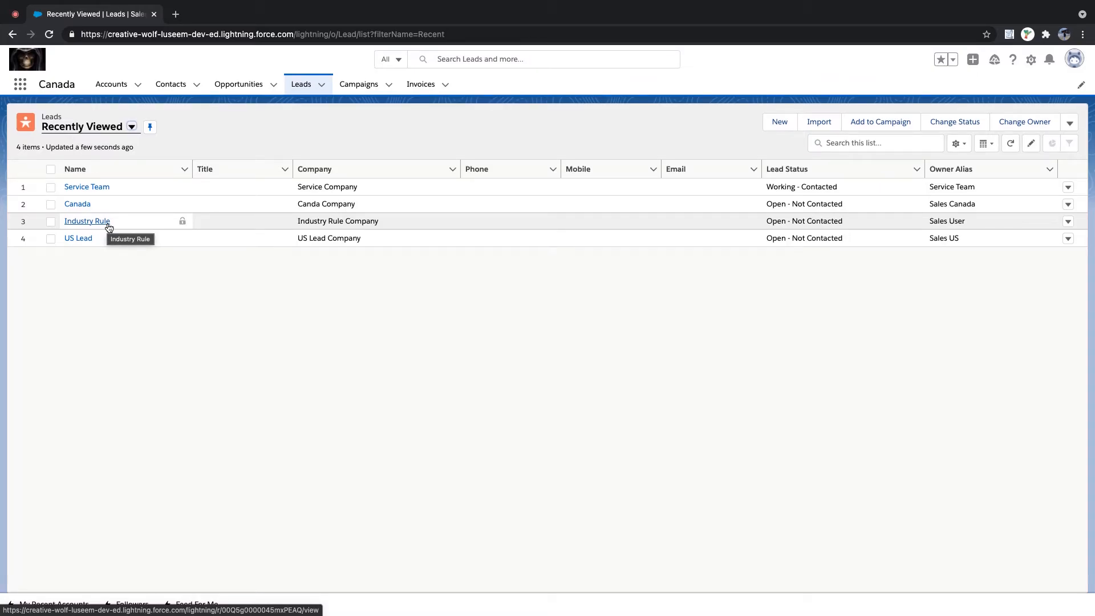
- Start a new lead Mr. Now Its Time at company 'My Company'
{"action": "left_click", "coordinate": [780, 122]}
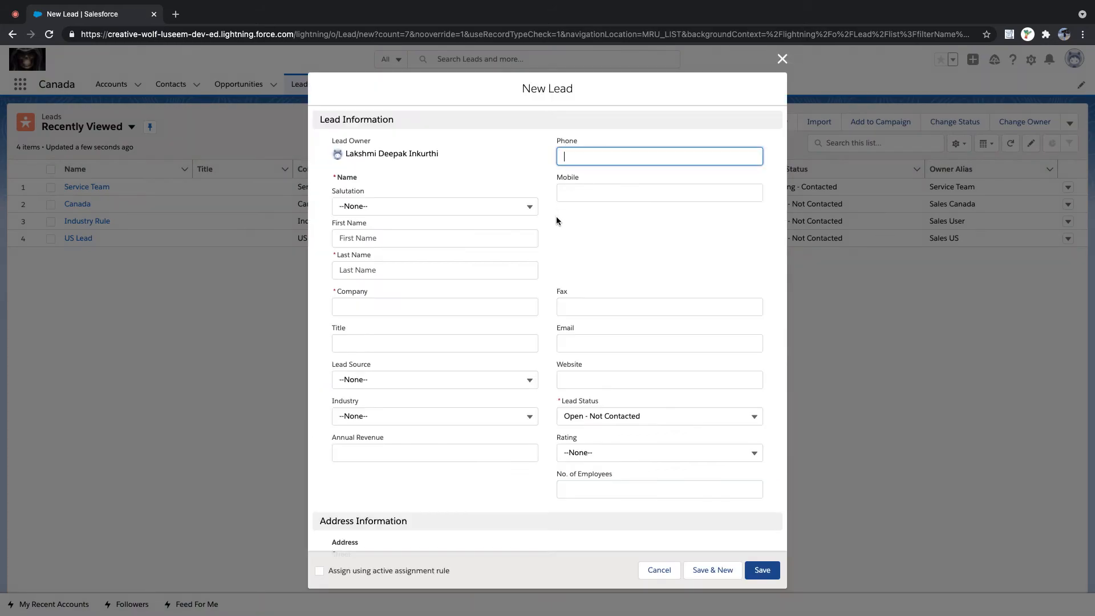
{"action": "left_click", "coordinate": [393, 204]}
{"action": "left_click", "coordinate": [381, 249]}
{"action": "left_click", "coordinate": [372, 270]}
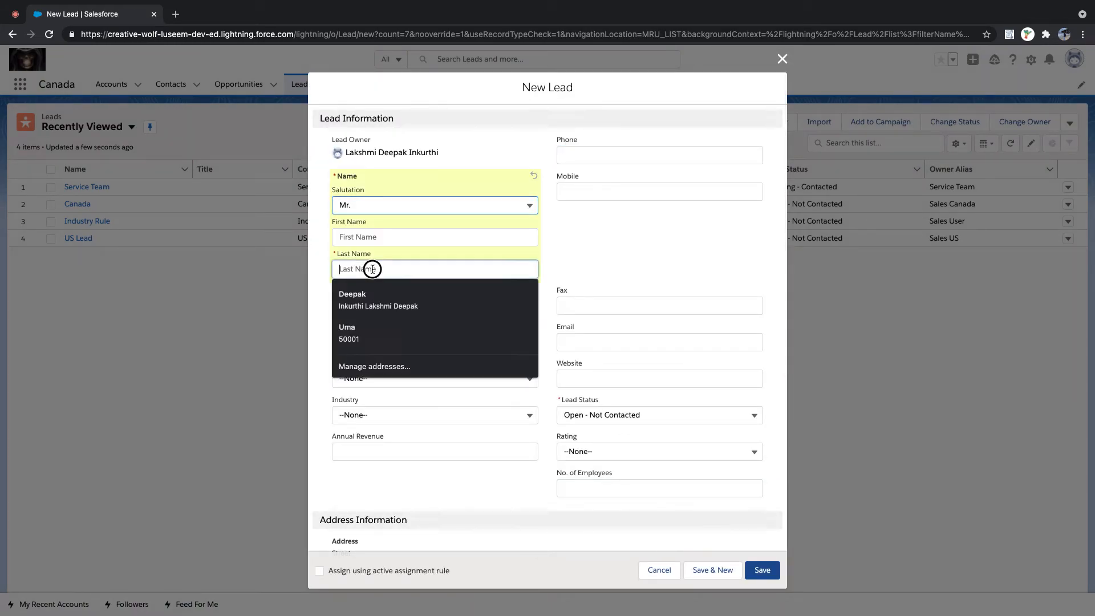
{"action": "type", "text": "N"}
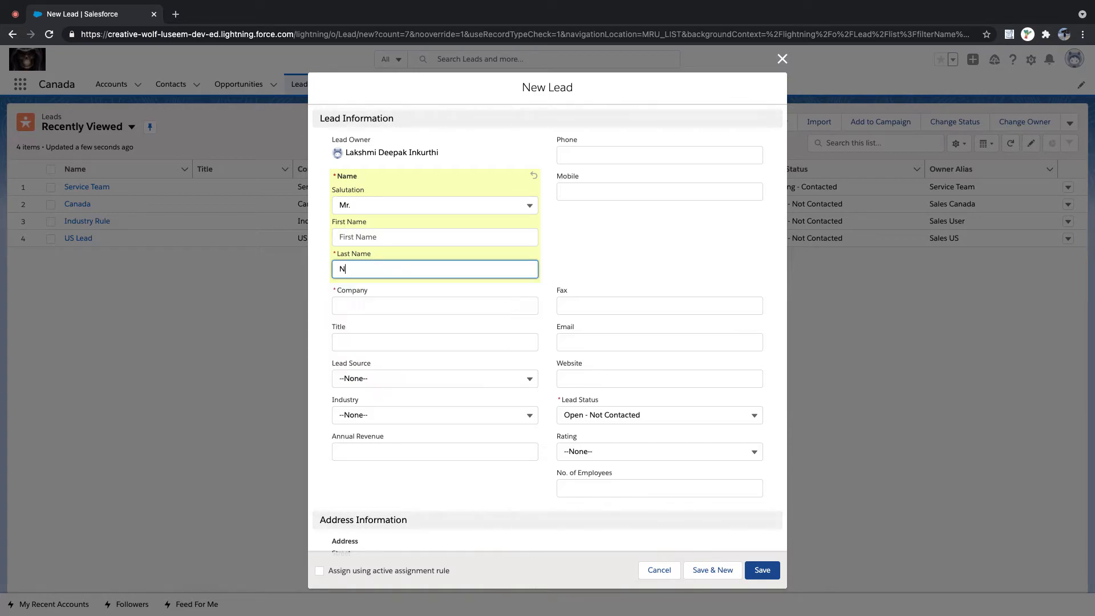
{"action": "type", "text": "ow Its Time"}
{"action": "key", "text": "Tab"}
{"action": "left_click", "coordinate": [379, 304]}
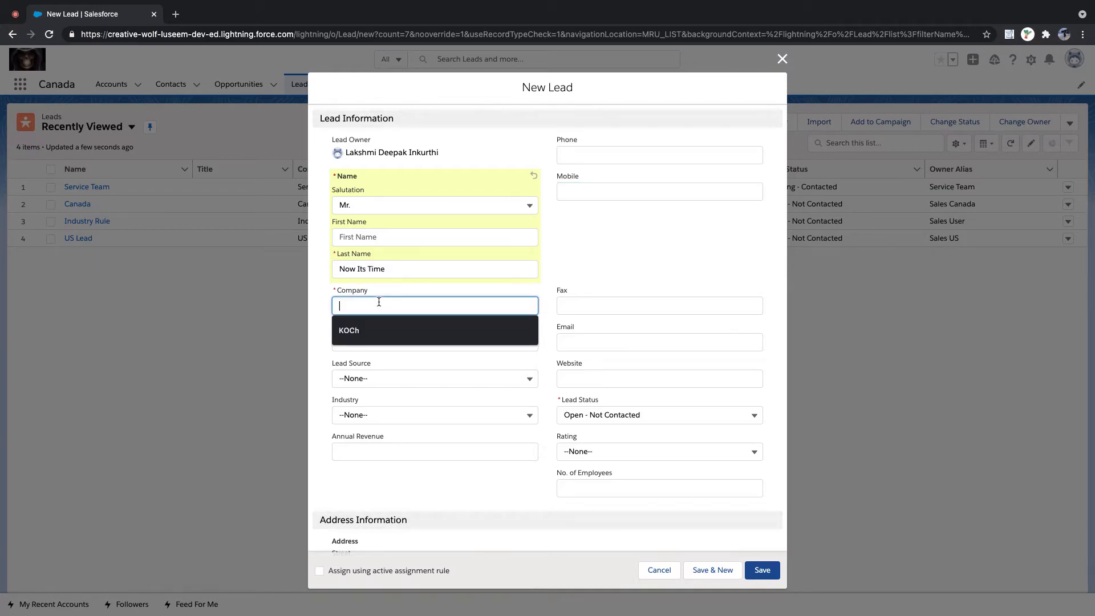
{"action": "type", "text": "US"}
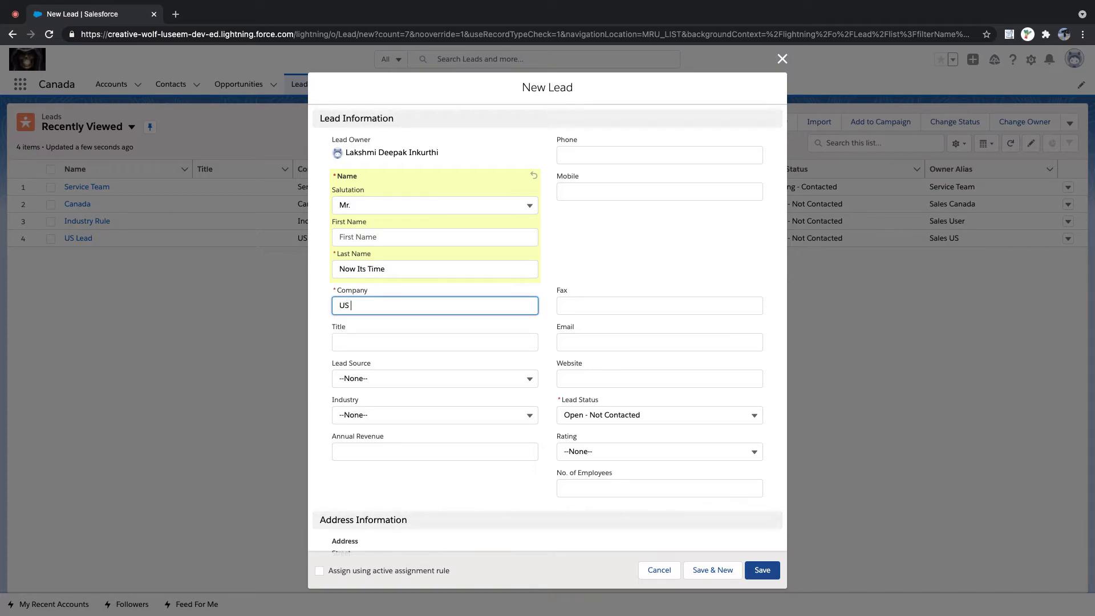
{"action": "key", "text": "BackSpace"}
{"action": "key", "text": "BackSpace"}
{"action": "type", "text": "My Company"}
{"action": "key", "text": "Tab"}
- Set Industry to Agriculture and country US, and tick the active assignment rule
{"action": "scroll", "coordinate": [465, 351], "scroll_direction": "down", "scroll_amount": 5}
{"action": "scroll", "coordinate": [432, 342], "scroll_direction": "up", "scroll_amount": 2}
{"action": "left_click", "coordinate": [378, 357]}
{"action": "left_click", "coordinate": [381, 334]}
{"action": "scroll", "coordinate": [382, 336], "scroll_direction": "down", "scroll_amount": 3}
{"action": "left_click", "coordinate": [497, 416]}
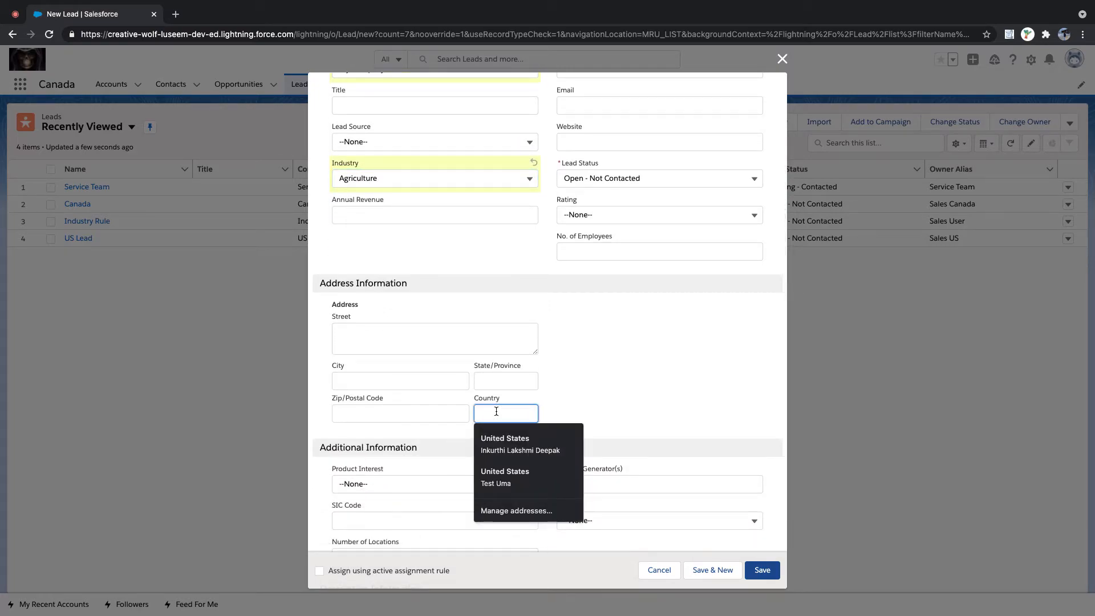
{"action": "type", "text": "US"}
{"action": "left_click", "coordinate": [319, 570]}
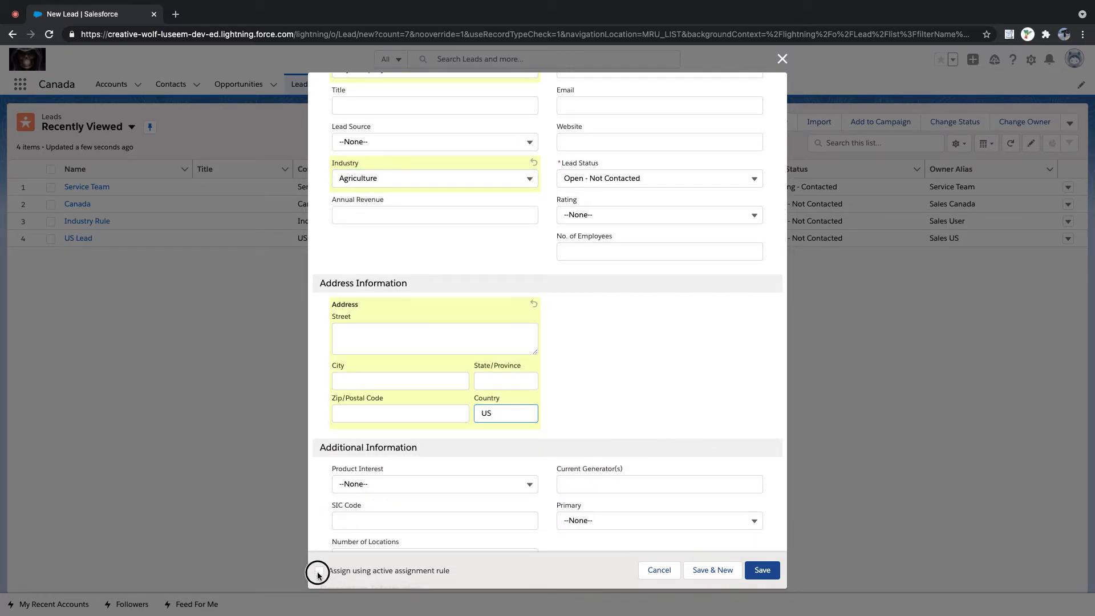
{"action": "scroll", "coordinate": [535, 335], "scroll_direction": "up", "scroll_amount": 3}
{"action": "scroll", "coordinate": [536, 335], "scroll_direction": "up", "scroll_amount": 3}
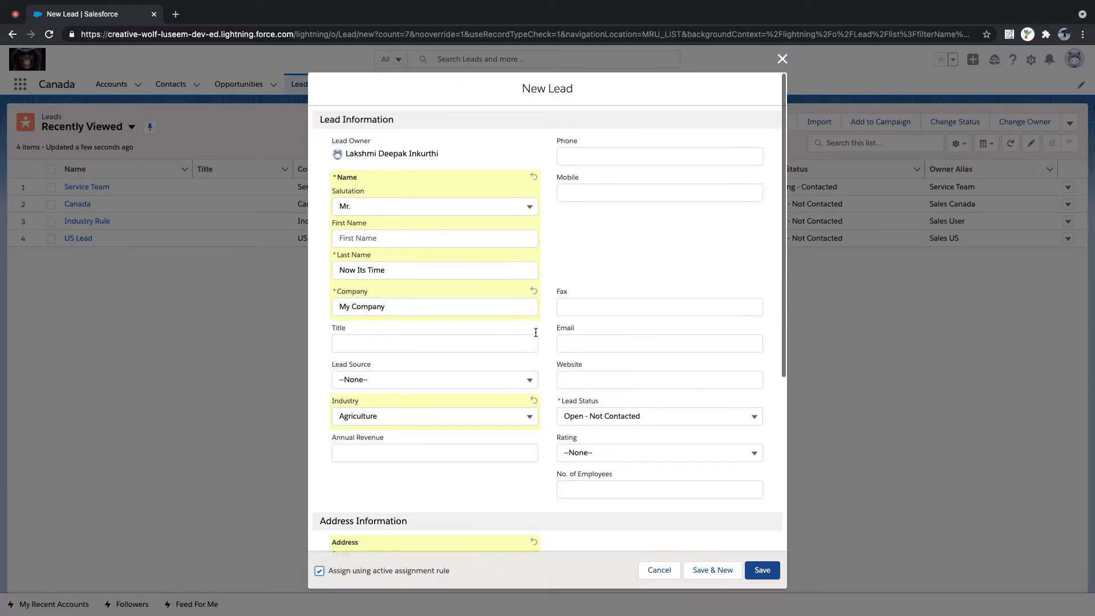
{"action": "scroll", "coordinate": [535, 336], "scroll_direction": "down", "scroll_amount": 2}
{"action": "scroll", "coordinate": [535, 335], "scroll_direction": "down", "scroll_amount": 4}
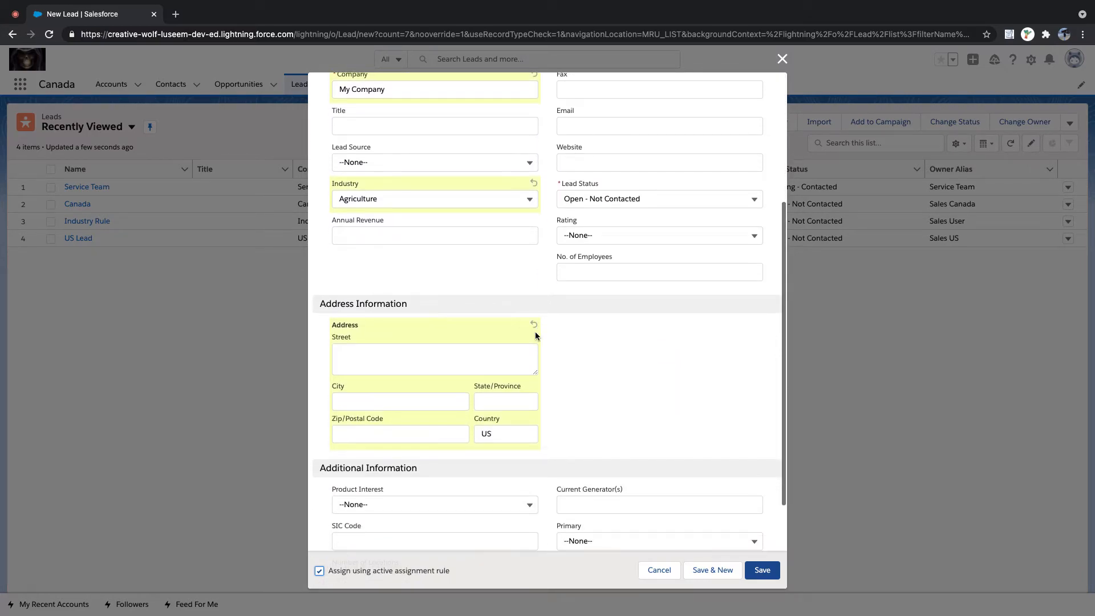
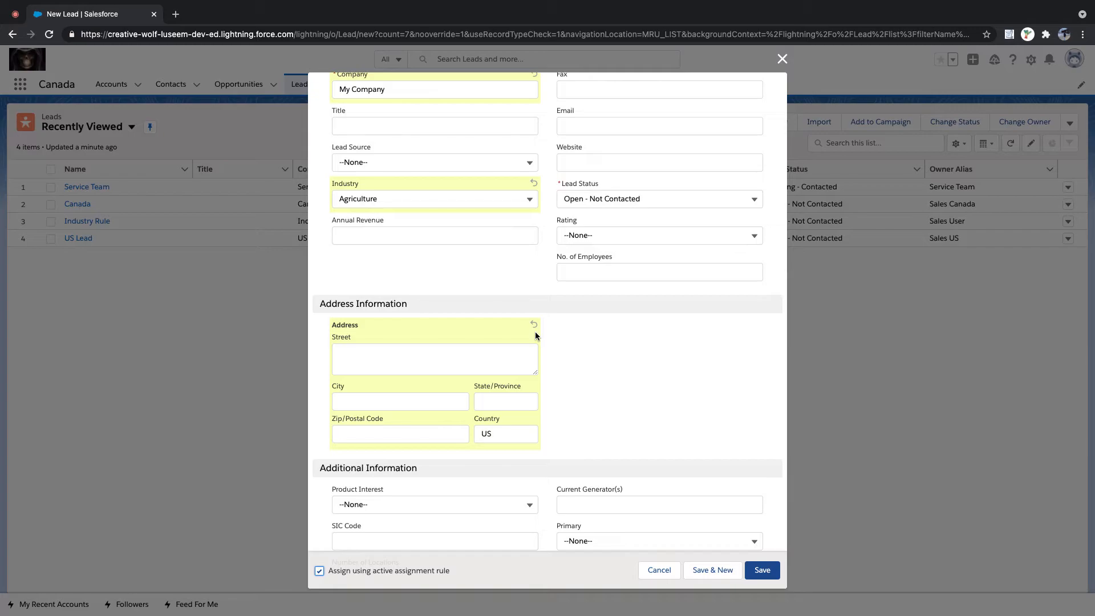
- Duplicate the New Lead tab, close the form in the copy, and open Setup there
{"action": "right_click", "coordinate": [119, 15]}
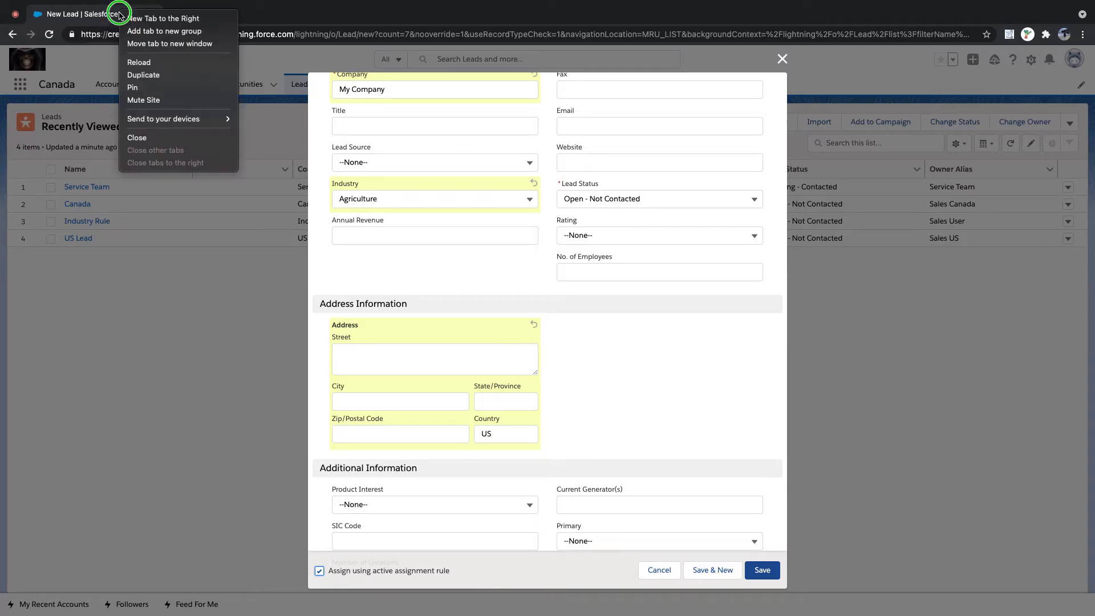
{"action": "left_click", "coordinate": [146, 75]}
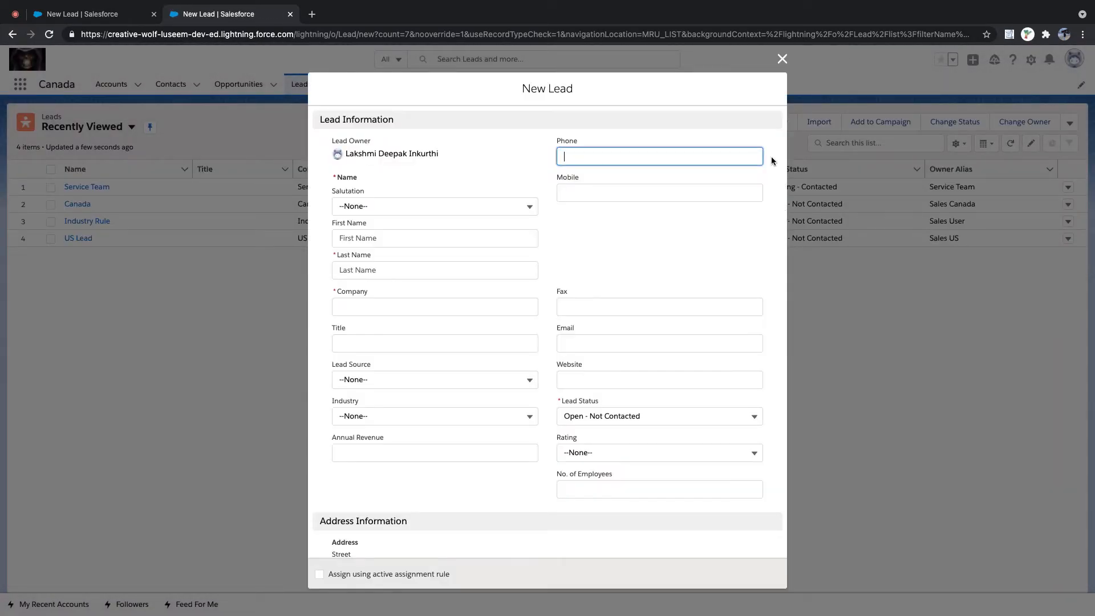
{"action": "left_click", "coordinate": [782, 59]}
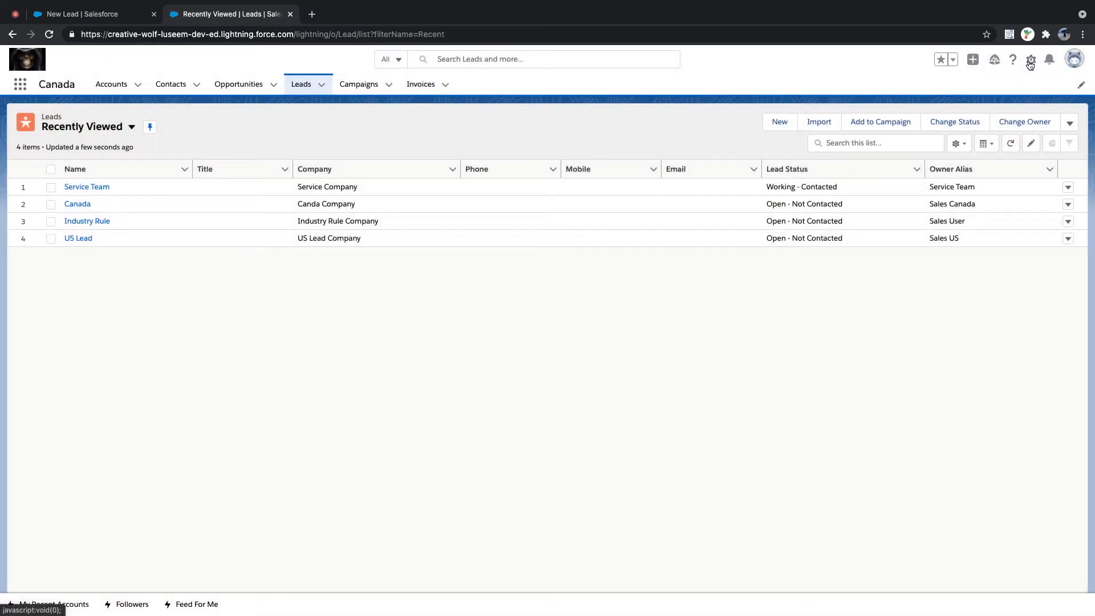
{"action": "left_click", "coordinate": [1031, 61]}
{"action": "left_click", "coordinate": [995, 85]}
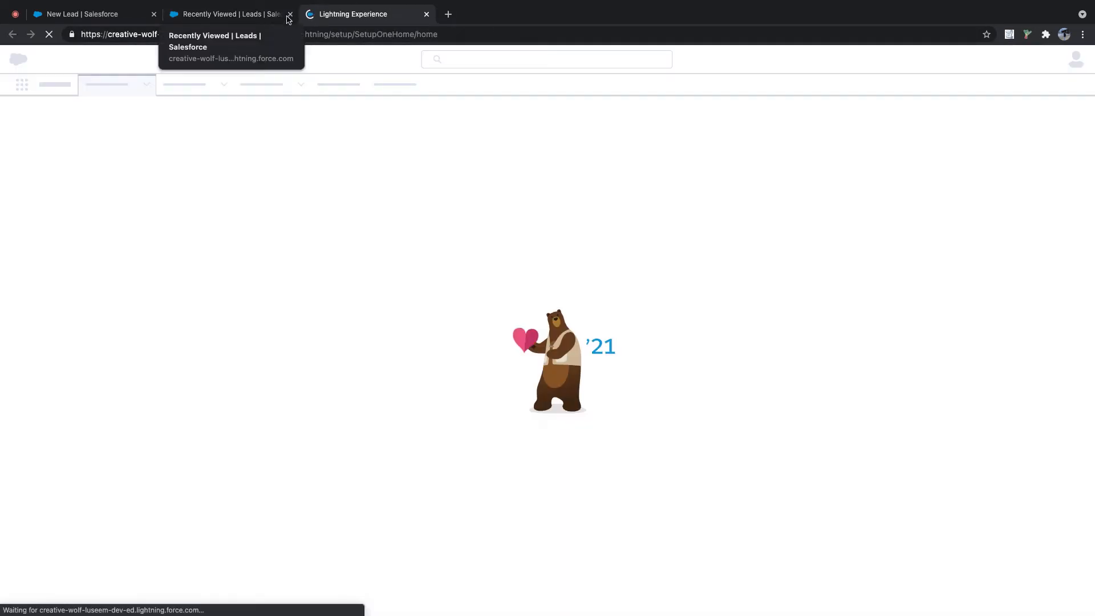
{"action": "left_click", "coordinate": [290, 14]}
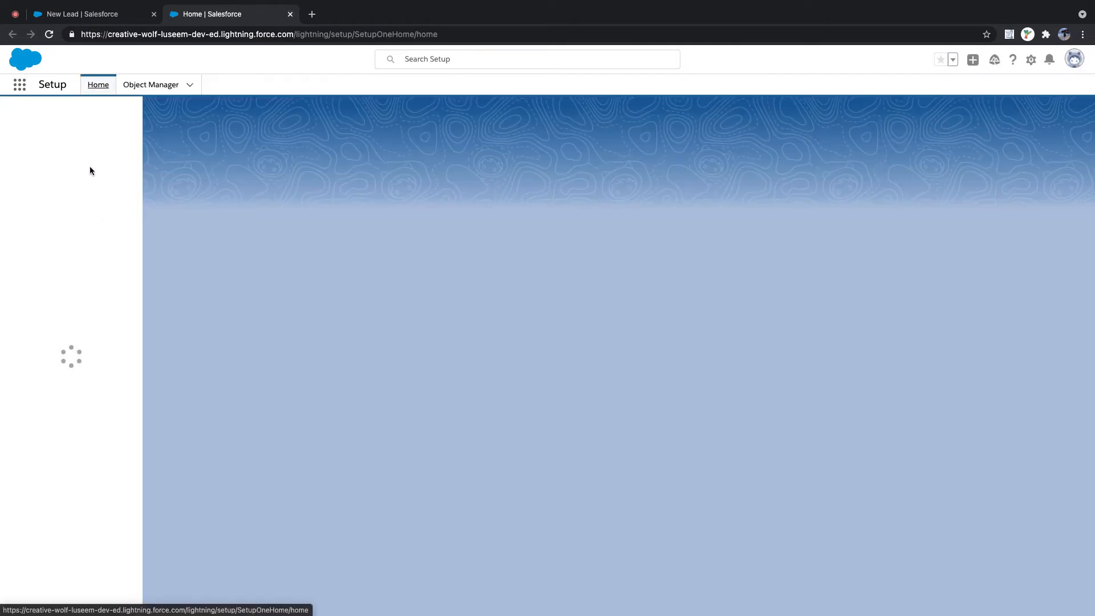
- Search Setup for 'assign' and open the Lead Assignment Custom rule to view its entries
{"action": "left_click", "coordinate": [68, 115]}
{"action": "type", "text": "a"}
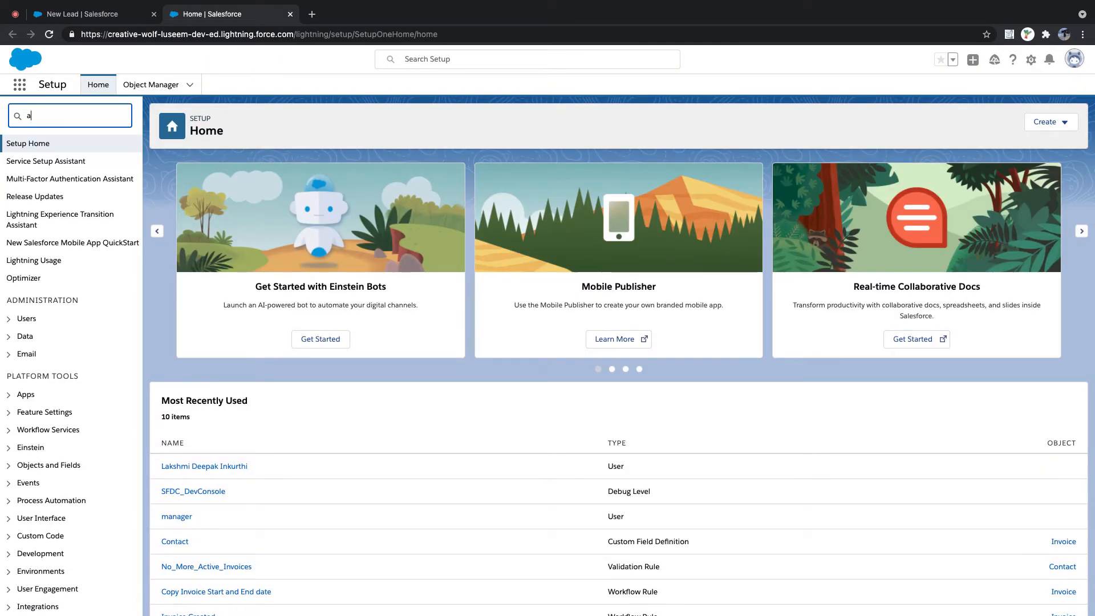
{"action": "type", "text": "ssign"}
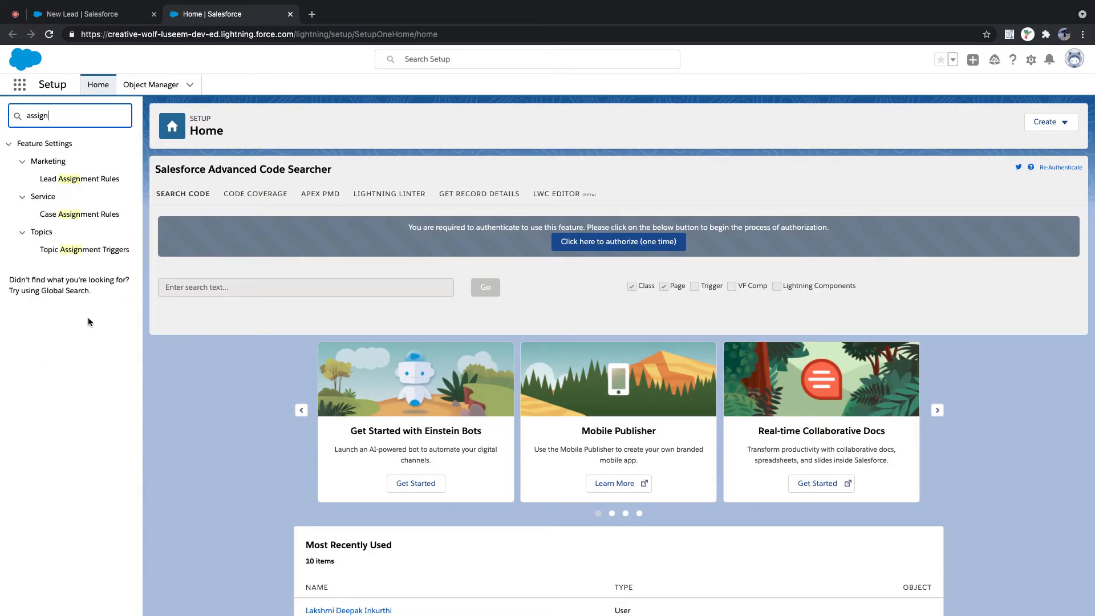
{"action": "left_click", "coordinate": [79, 181]}
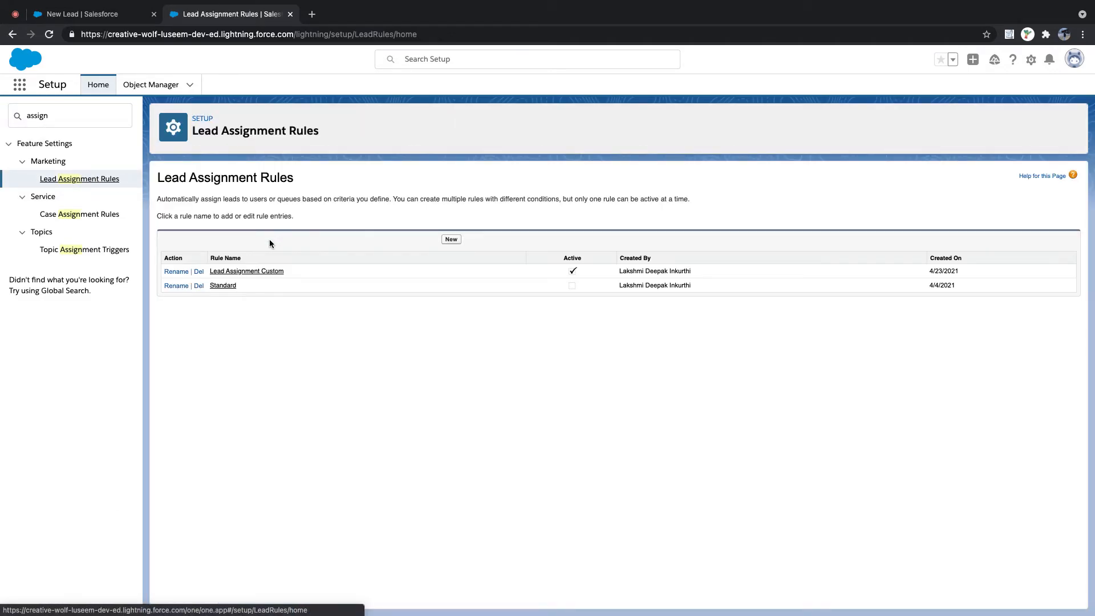
{"action": "left_click", "coordinate": [255, 271]}
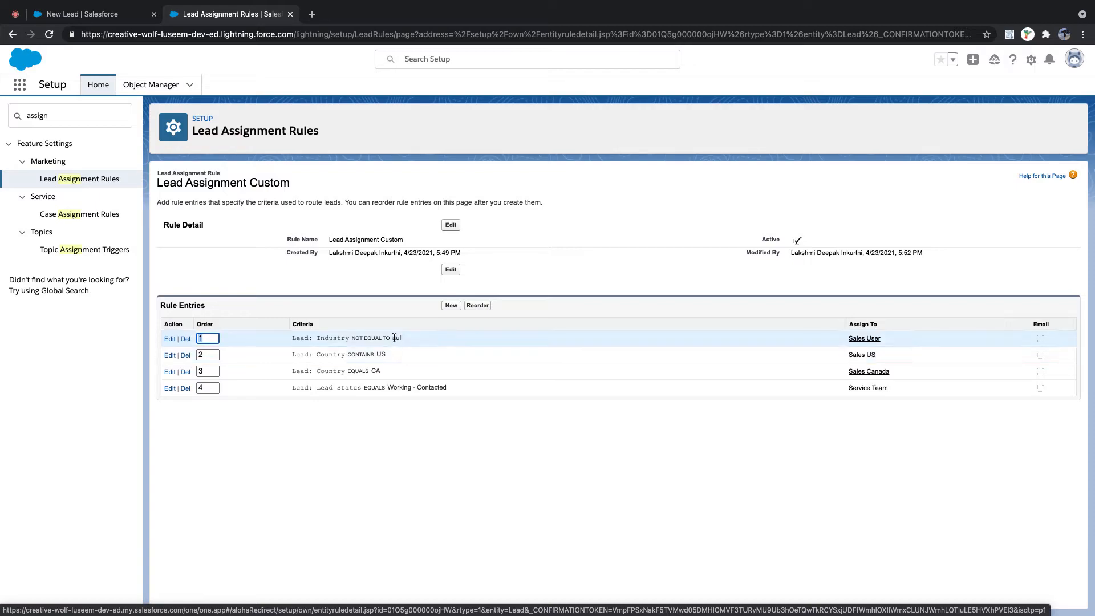
{"action": "left_click_drag", "start_coordinate": [297, 338], "coordinate": [419, 341]}
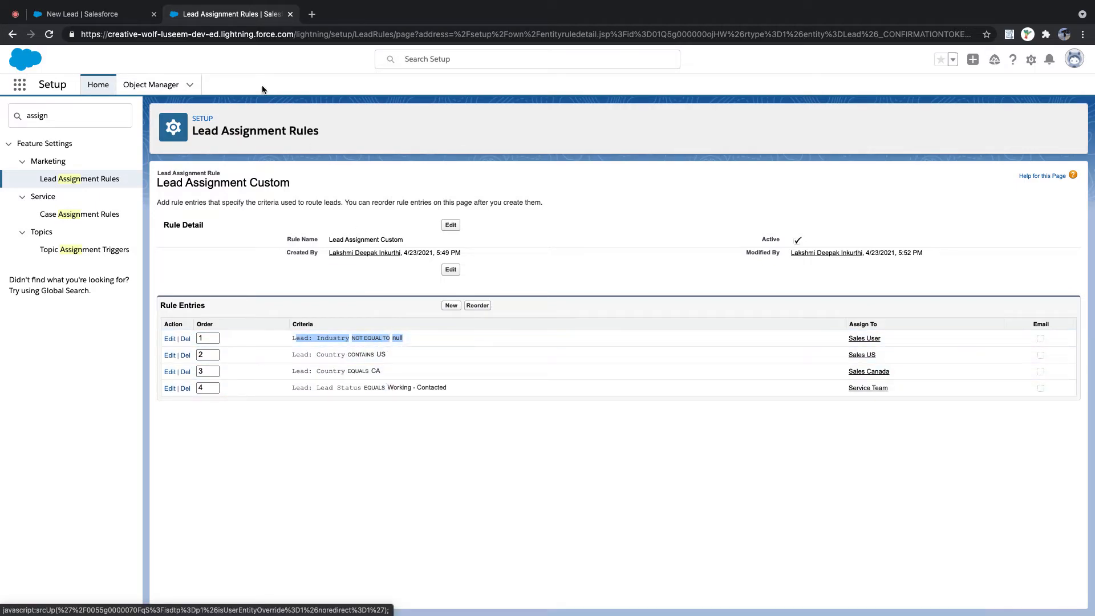
- Save the Agriculture, US lead, check Sales User owns it, and return to the rule
{"action": "left_click", "coordinate": [66, 17]}
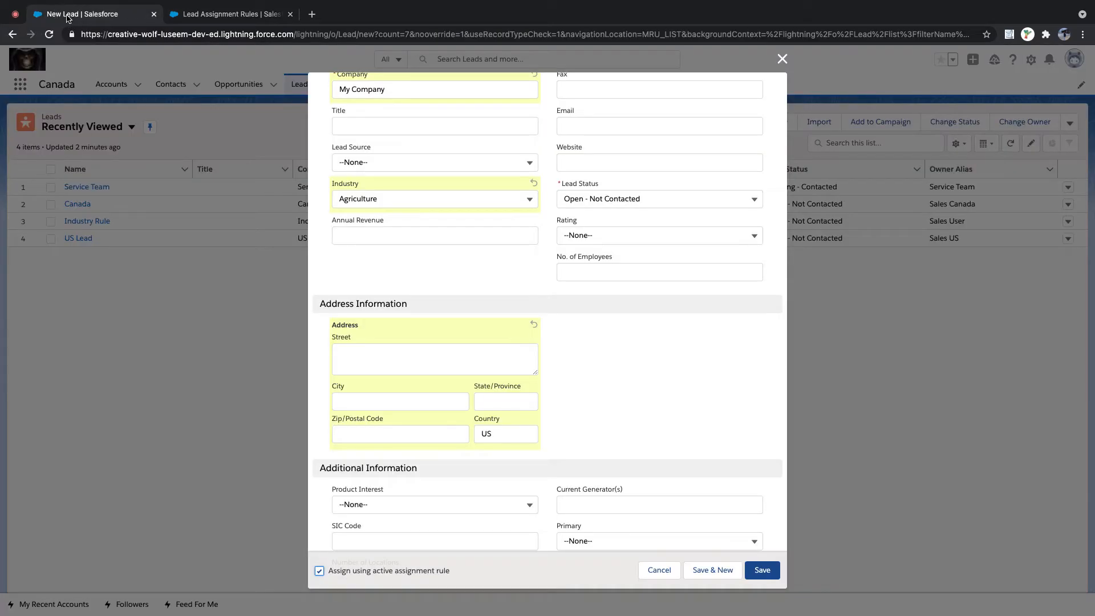
{"action": "left_click", "coordinate": [763, 576]}
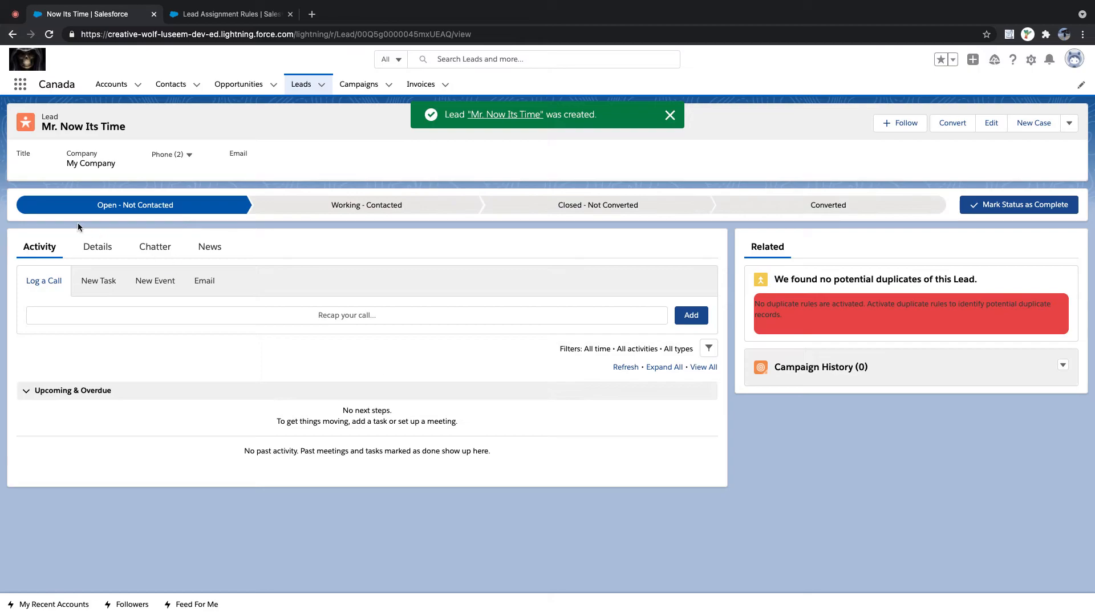
{"action": "left_click", "coordinate": [97, 249]}
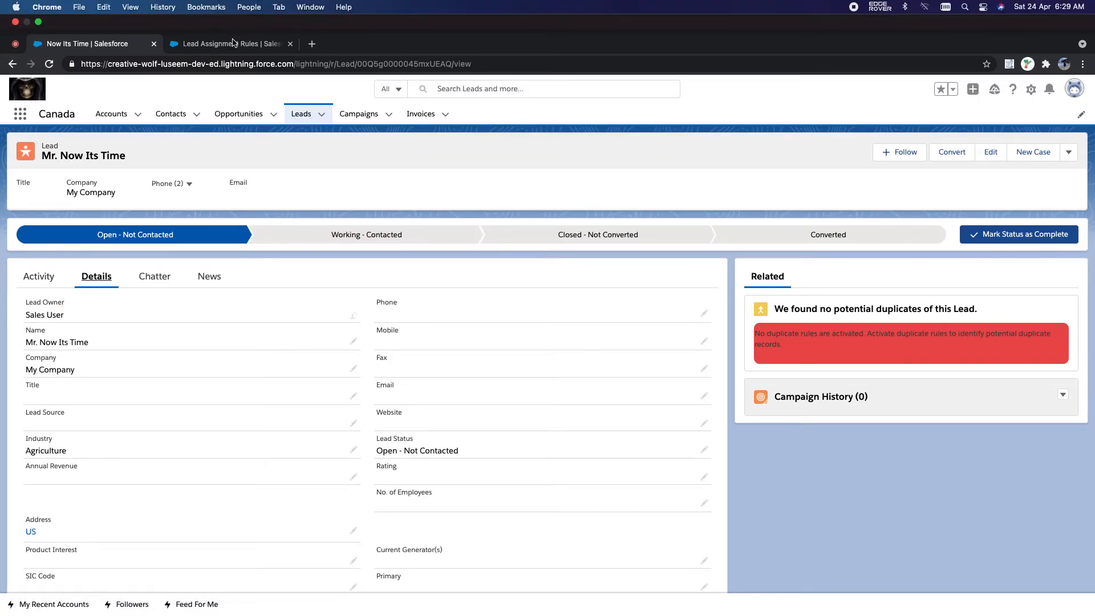
{"action": "left_click", "coordinate": [233, 43]}
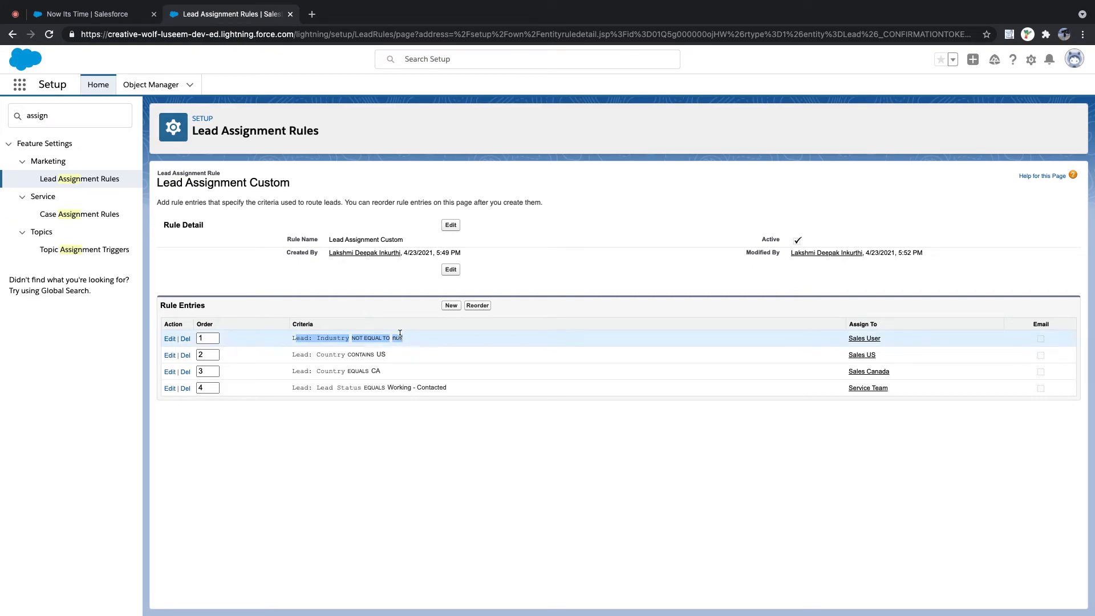
- Give the Industry entry order 2 and save the Country contains US entry with sort order 1
{"action": "left_click_drag", "start_coordinate": [422, 338], "coordinate": [293, 338]}
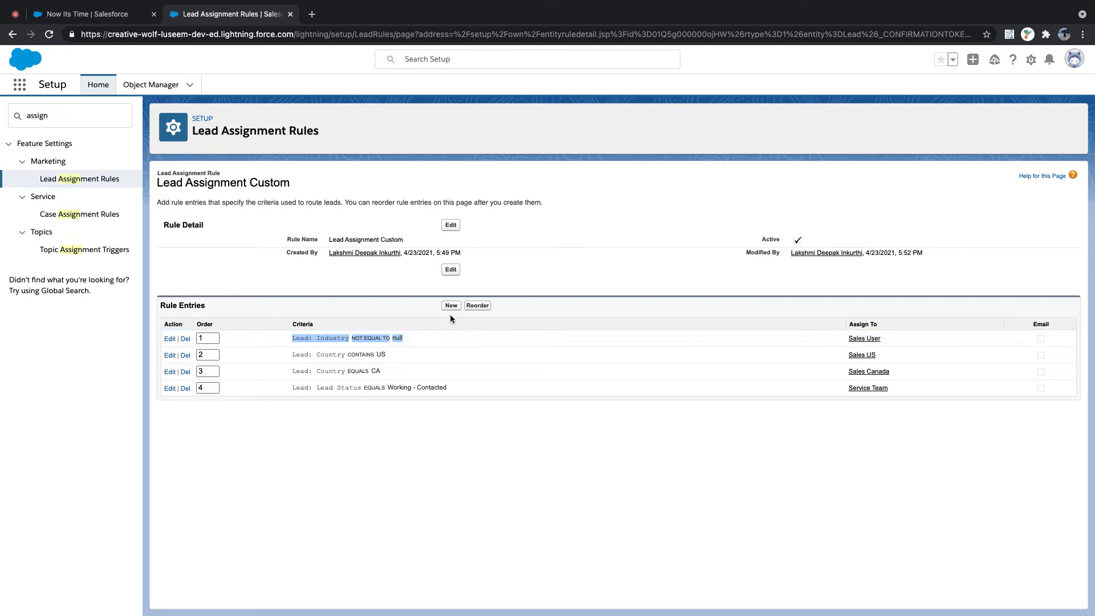
{"action": "left_click", "coordinate": [475, 307]}
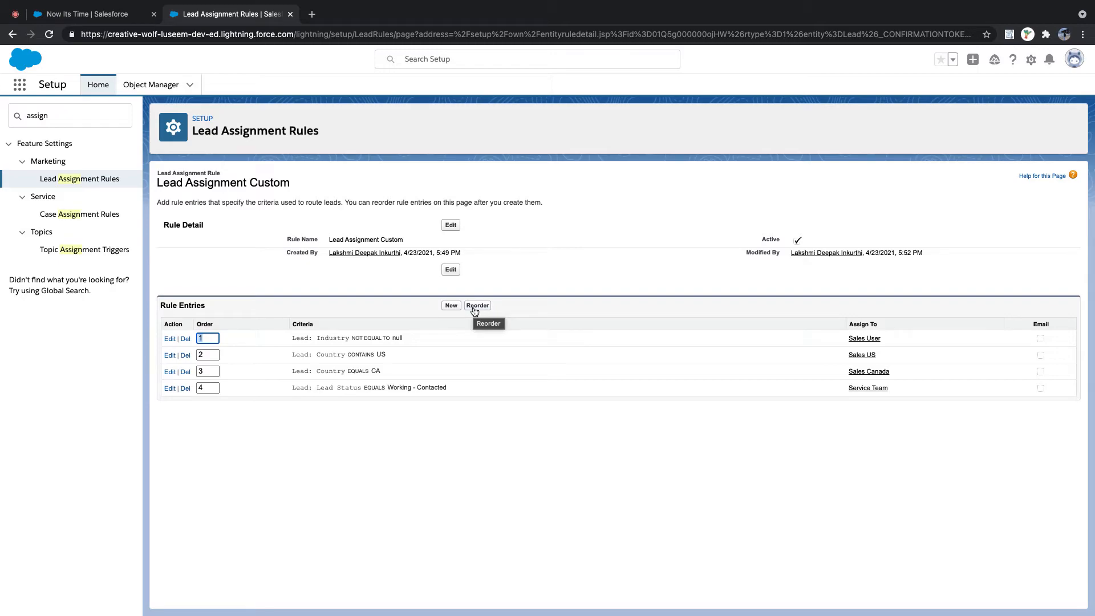
{"action": "left_click", "coordinate": [207, 355]}
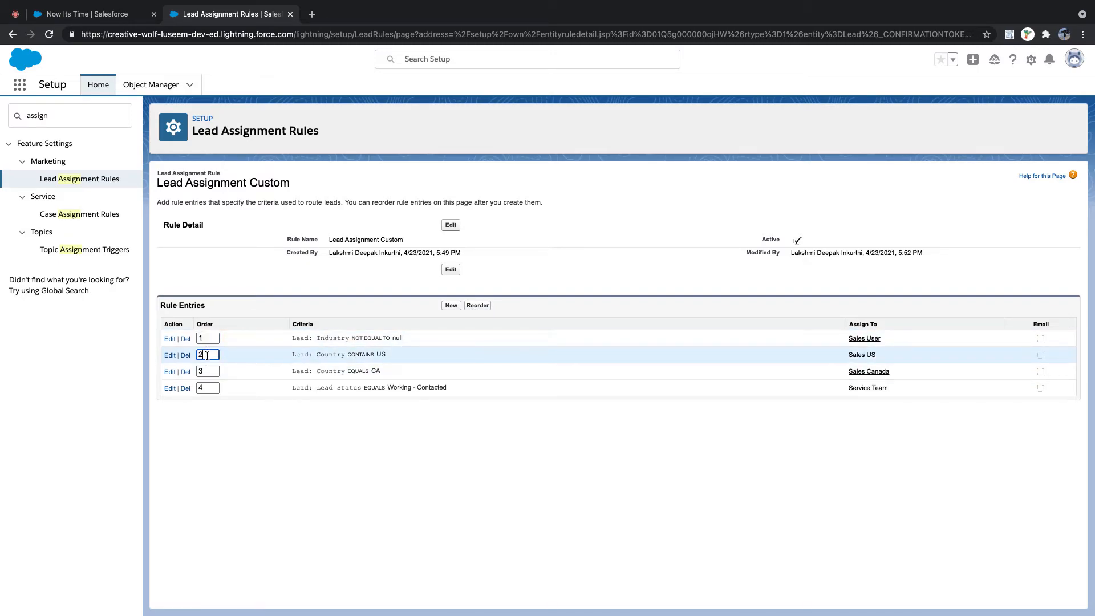
{"action": "key", "text": "BackSpace"}
{"action": "left_click", "coordinate": [208, 339]}
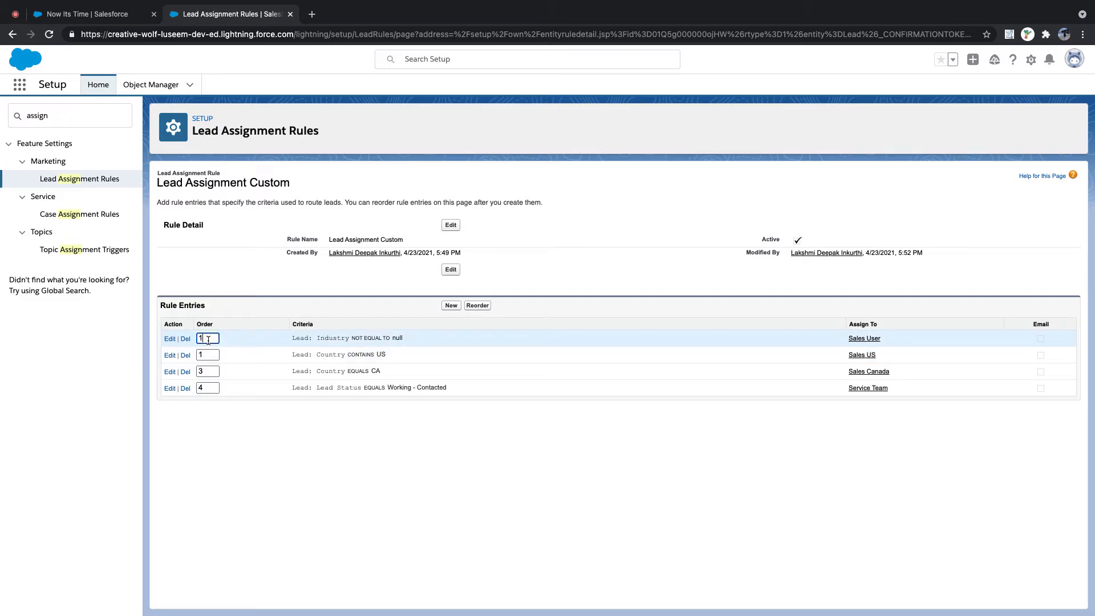
{"action": "key", "text": "BackSpace"}
{"action": "type", "text": "2"}
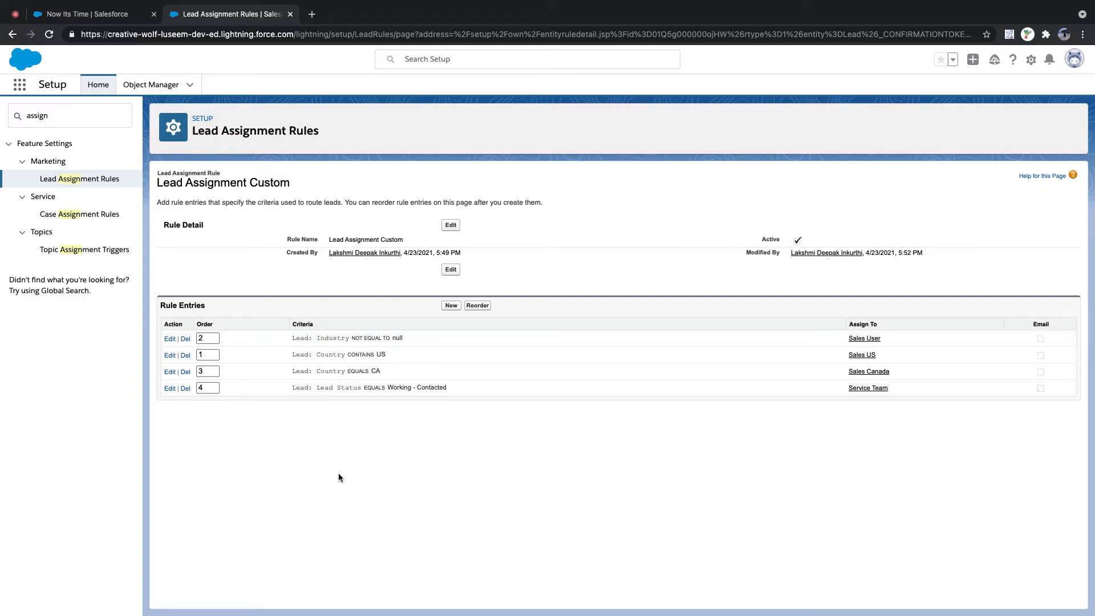
{"action": "left_click", "coordinate": [167, 355]}
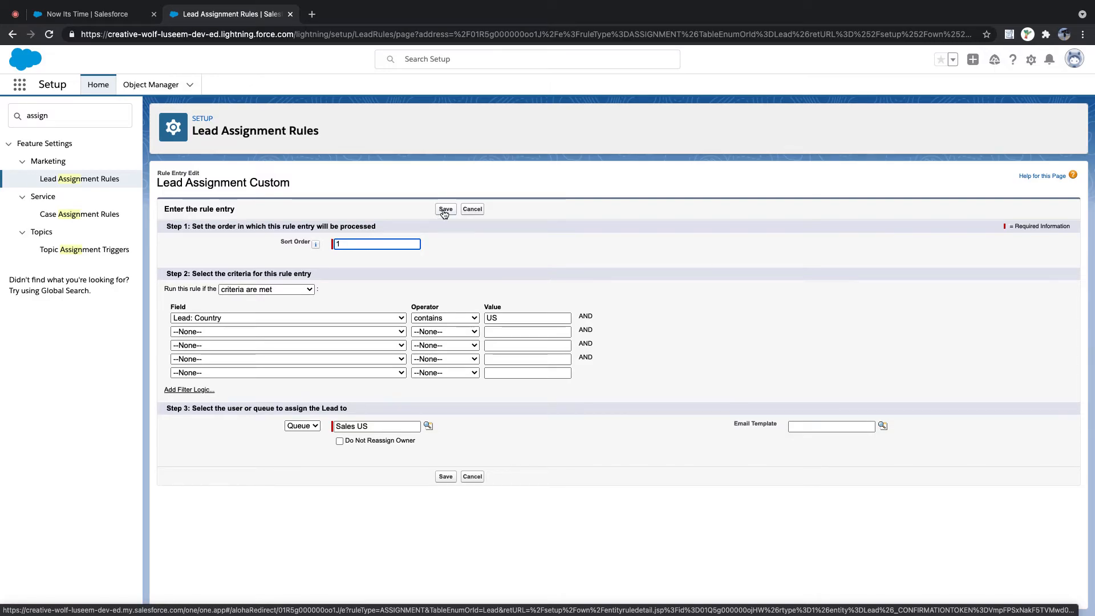
{"action": "left_click", "coordinate": [446, 209]}
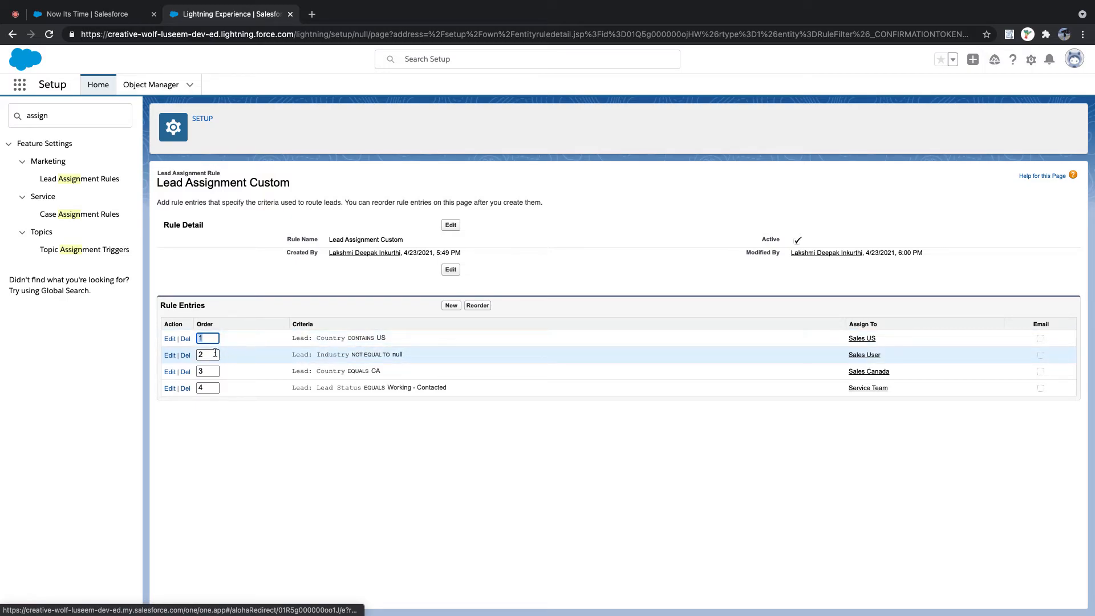
- Renumber the CA entry to 1 and the last entry to 5, reordering after each
{"action": "left_click", "coordinate": [206, 372]}
{"action": "type", "text": "1"}
{"action": "key", "text": "BackSpace"}
{"action": "key", "text": "BackSpace"}
{"action": "type", "text": "1"}
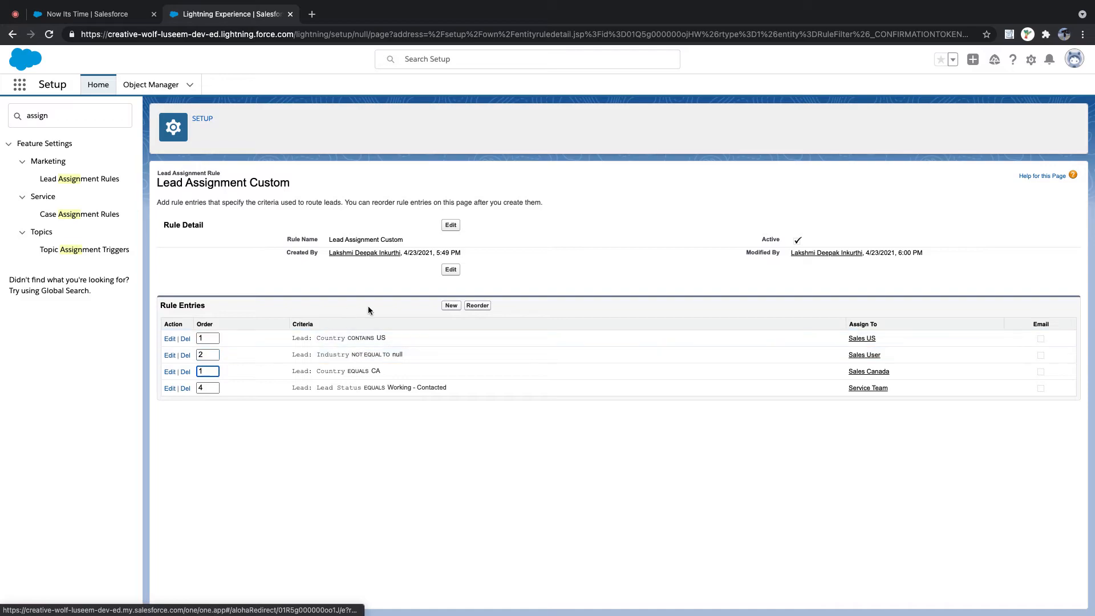
{"action": "left_click", "coordinate": [479, 306]}
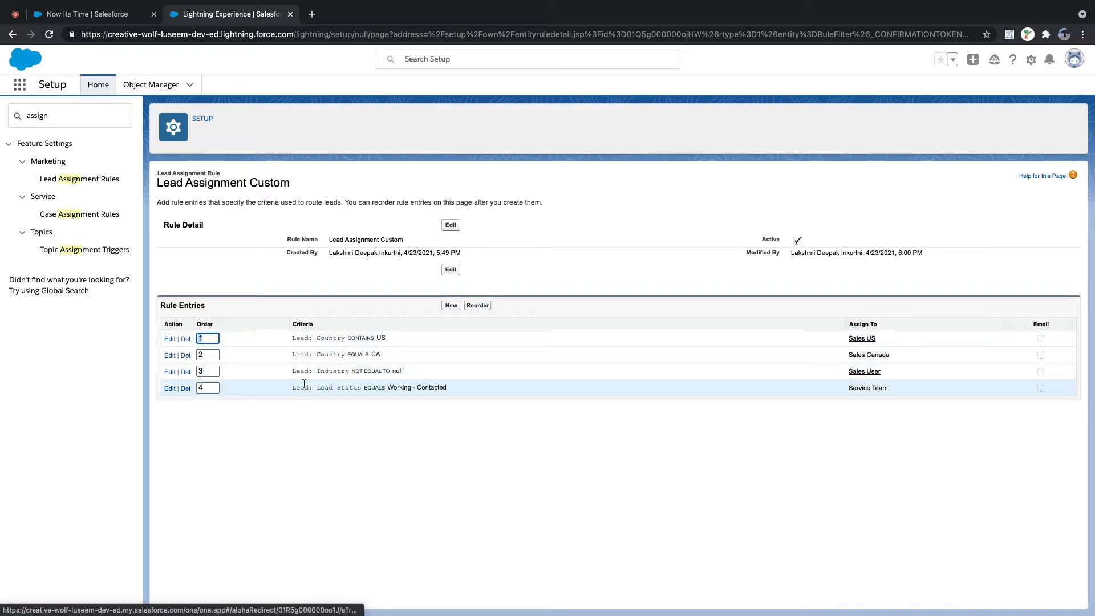
{"action": "left_click", "coordinate": [207, 387]}
{"action": "key", "text": "BackSpace"}
{"action": "type", "text": "5"}
{"action": "left_click", "coordinate": [477, 306]}
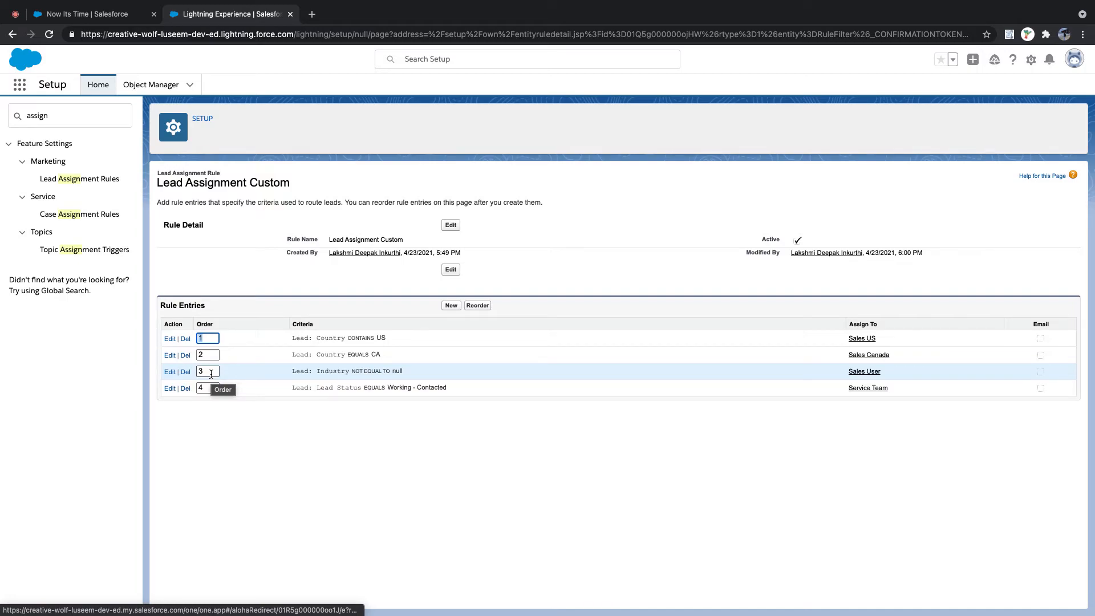
- Enter orders 22 and 321 on the CA and Industry entries, moving Lead Status second
{"action": "left_click", "coordinate": [212, 341]}
{"action": "left_click", "coordinate": [211, 355]}
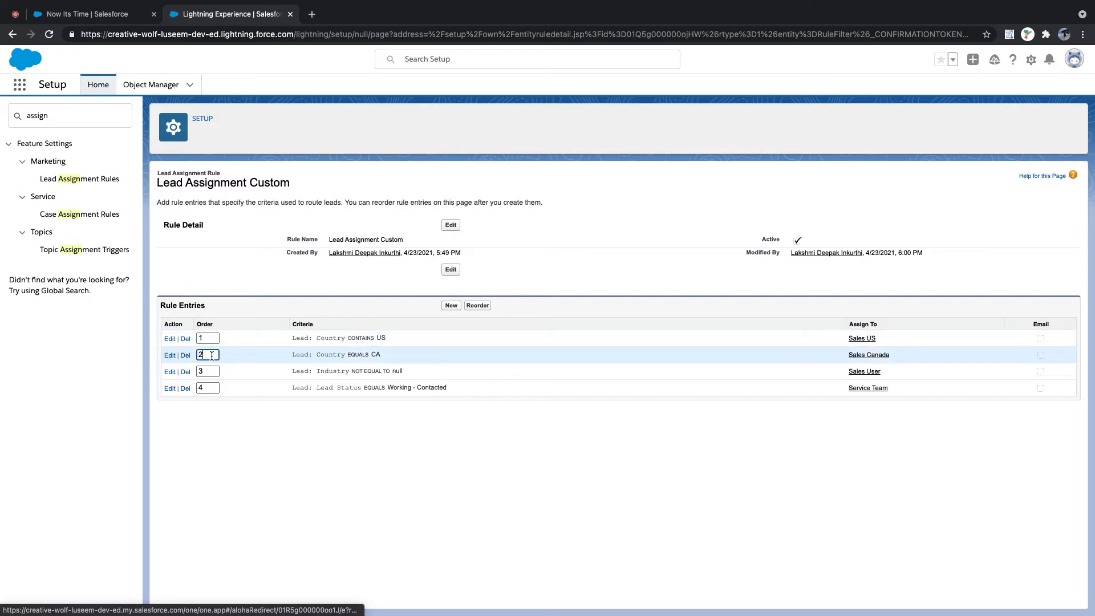
{"action": "type", "text": "22"}
{"action": "left_click", "coordinate": [211, 372]}
{"action": "type", "text": "321"}
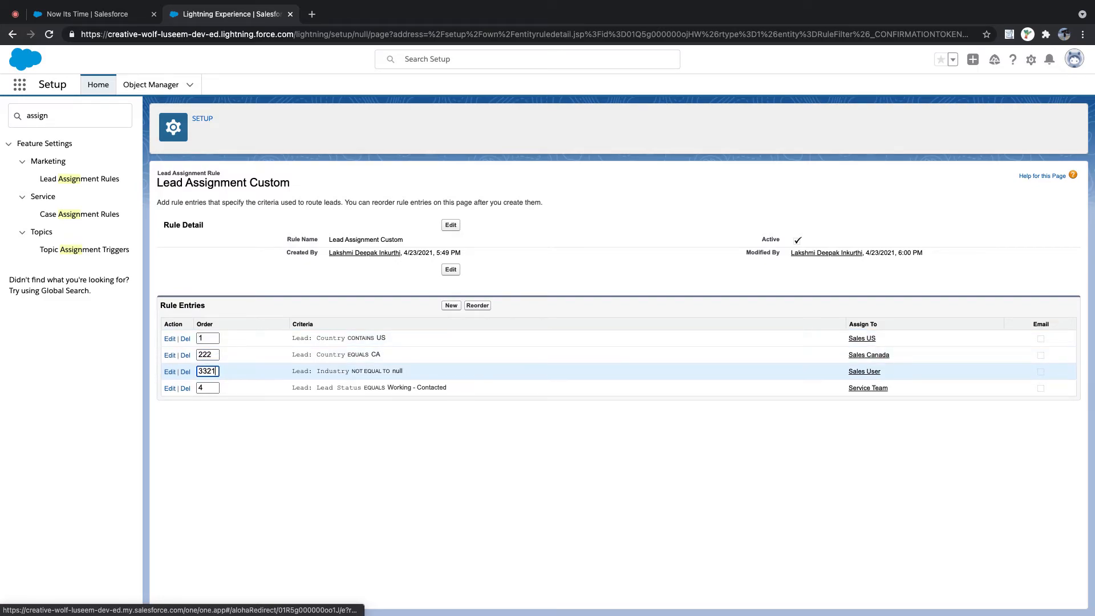
{"action": "left_click", "coordinate": [477, 306]}
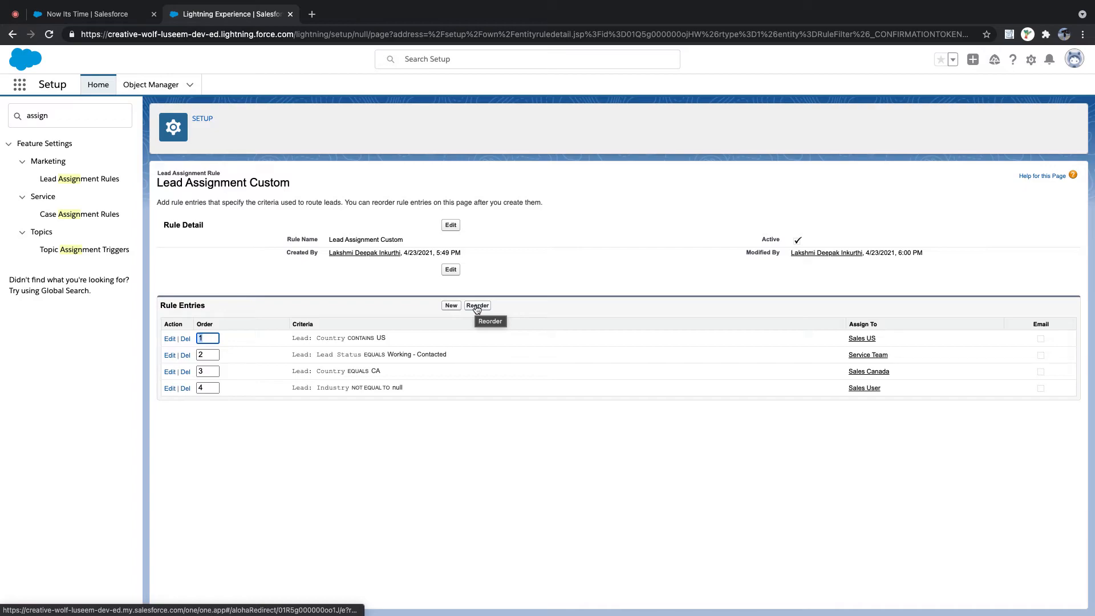
- Set orders 103 and 100 and reorder so the Working - Contacted entry comes first
{"action": "left_click", "coordinate": [211, 340]}
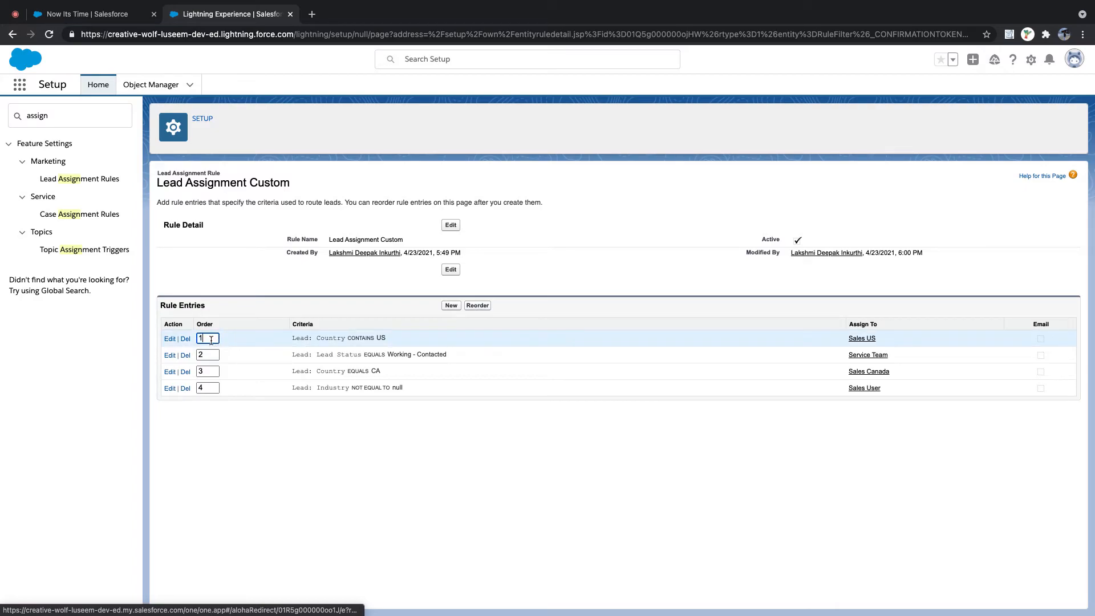
{"action": "type", "text": "03"}
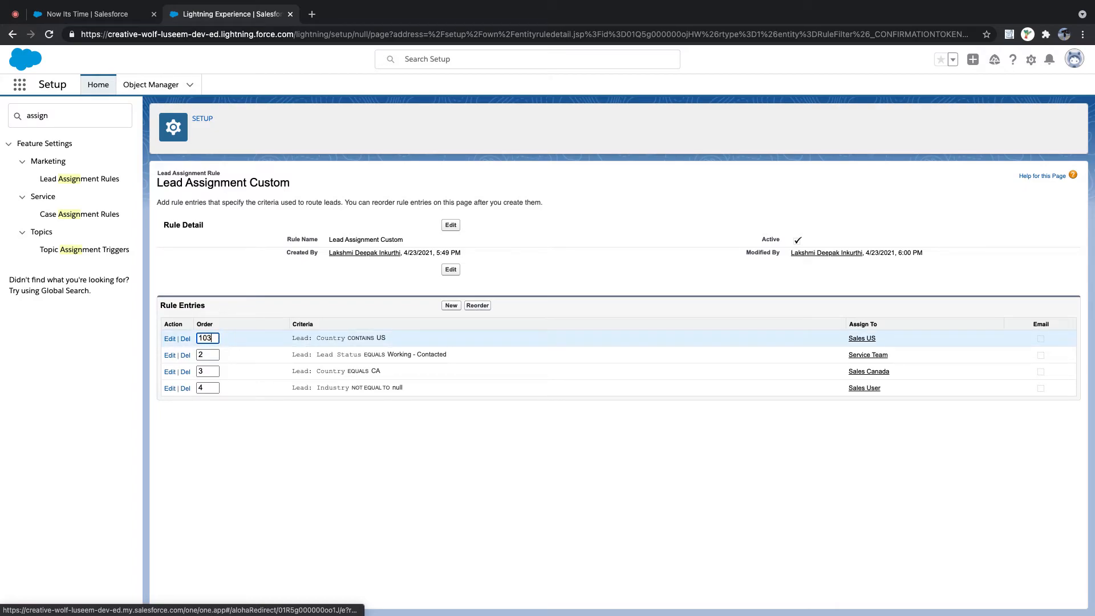
{"action": "left_click", "coordinate": [212, 372]}
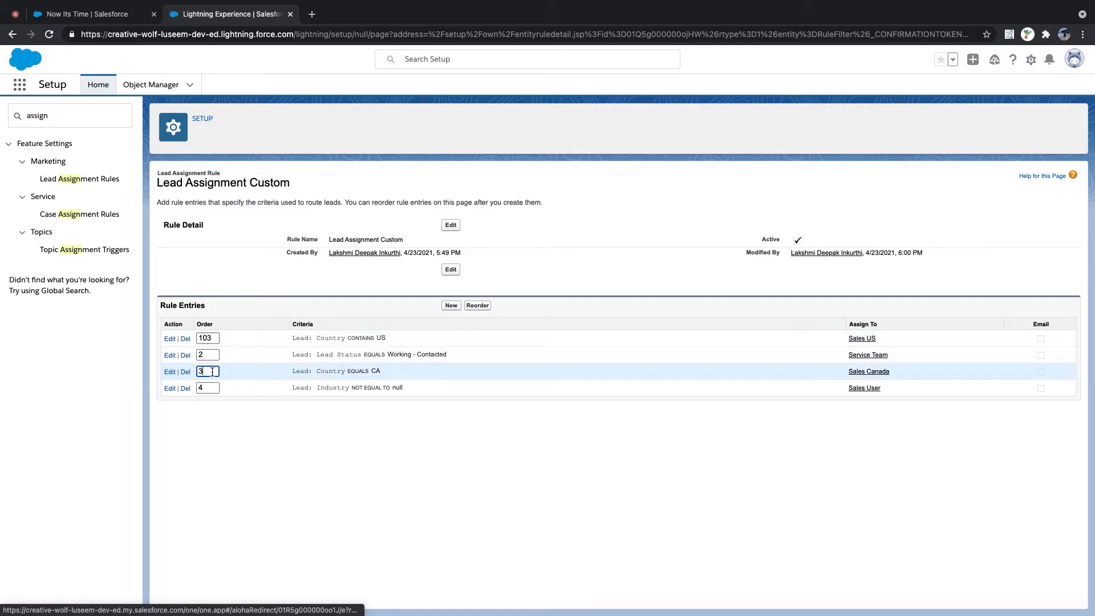
{"action": "key", "text": "BackSpace"}
{"action": "type", "text": "100"}
{"action": "left_click_drag", "start_coordinate": [395, 372], "coordinate": [171, 371]}
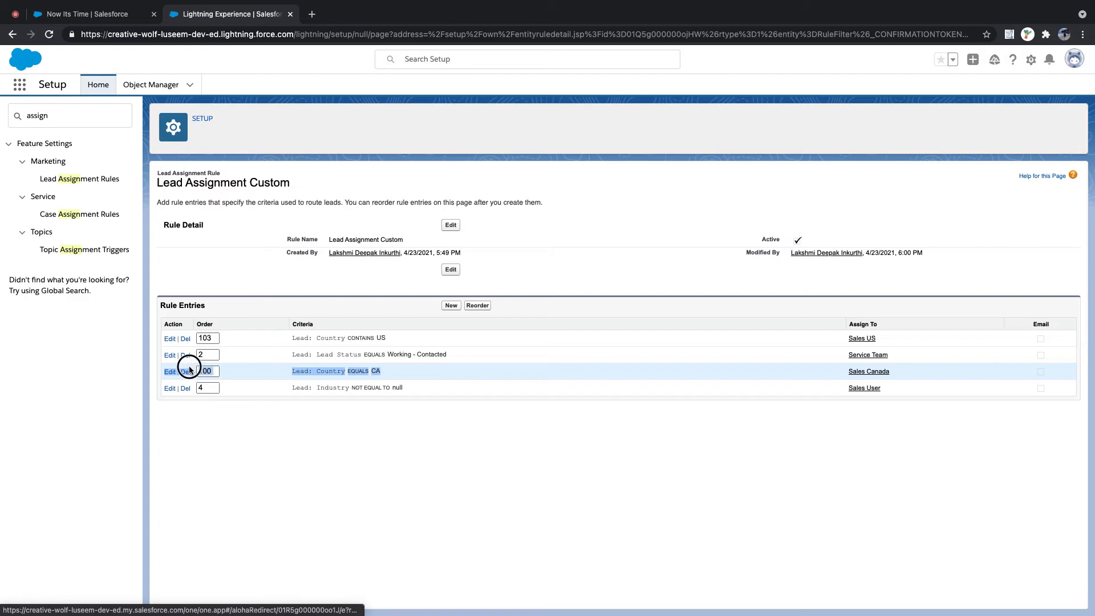
{"action": "left_click", "coordinate": [474, 307]}
{"action": "left_click_drag", "start_coordinate": [403, 391], "coordinate": [276, 384]}
{"action": "left_click", "coordinate": [381, 375]}
{"action": "triple_click", "coordinate": [380, 376]}
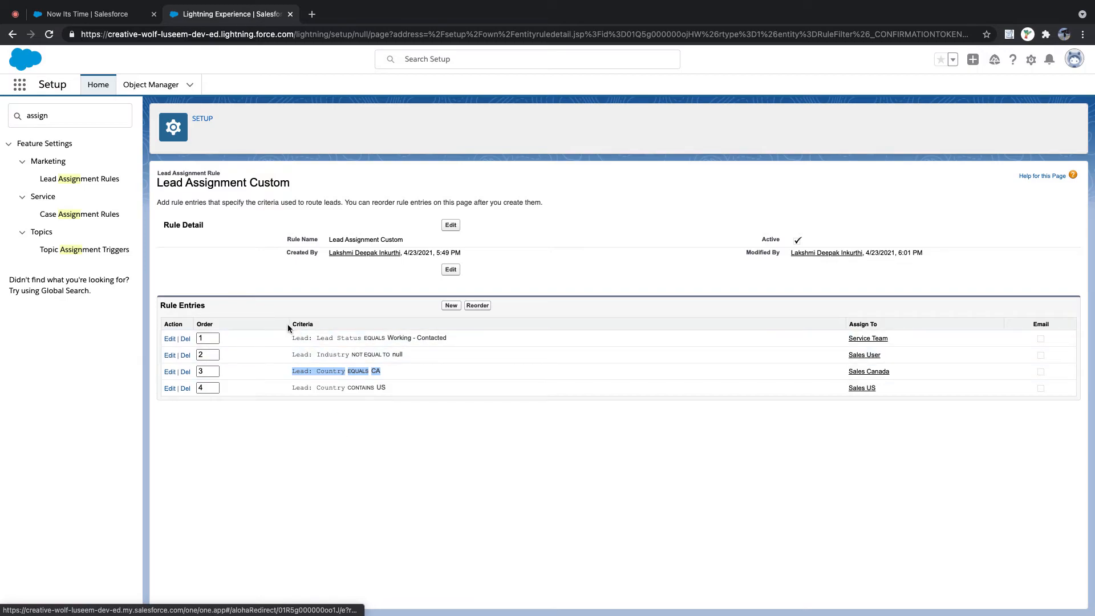
{"action": "left_click_drag", "start_coordinate": [292, 338], "coordinate": [471, 340]}
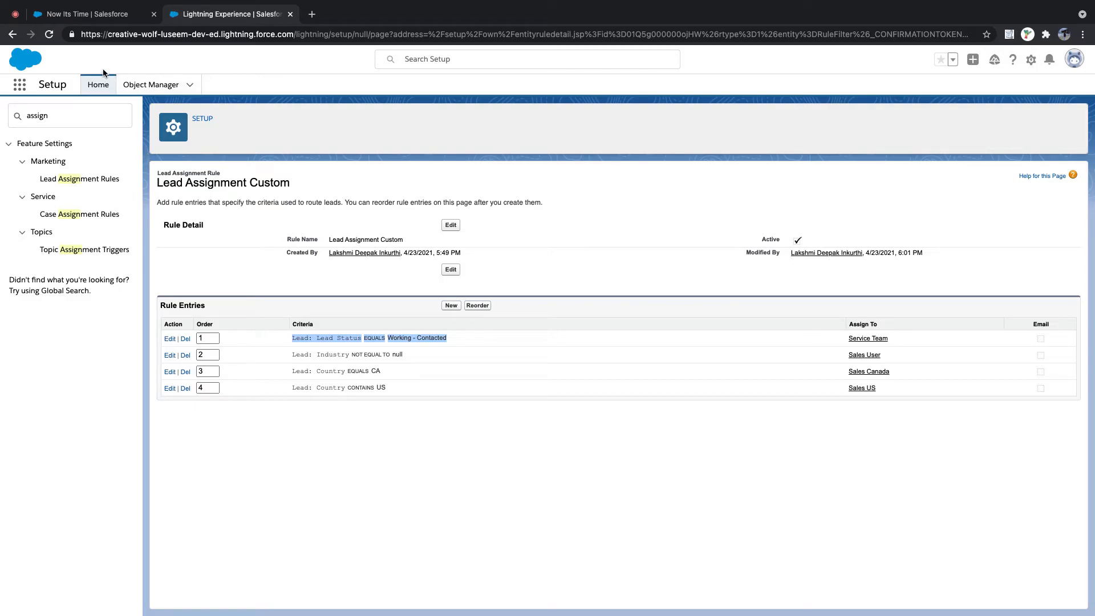
- Open the US Lead record from the recently viewed leads and show its details
{"action": "left_click", "coordinate": [80, 19]}
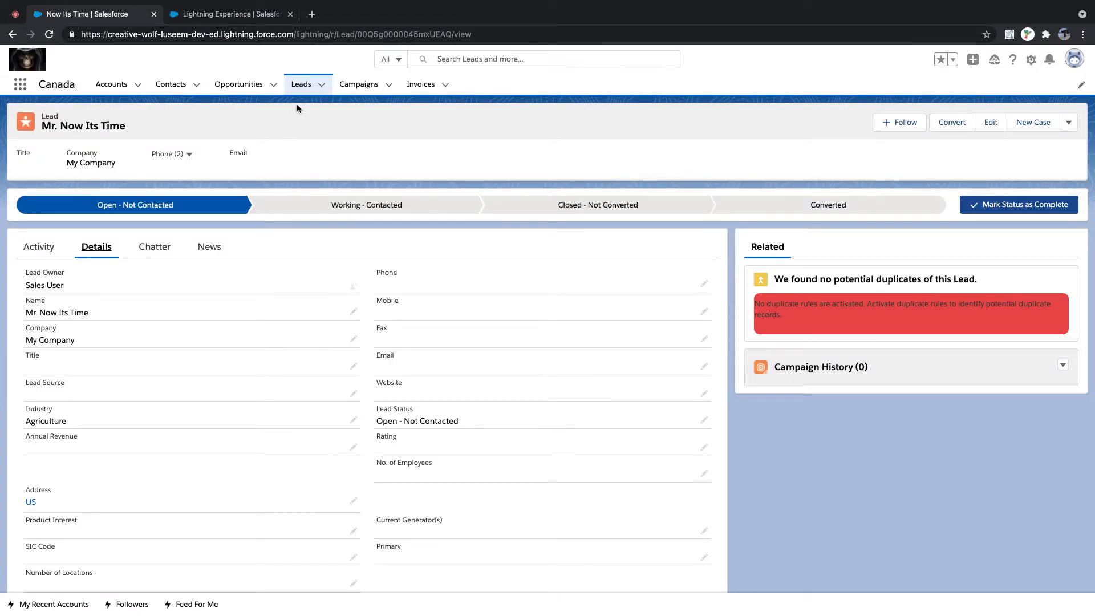
{"action": "left_click", "coordinate": [301, 86]}
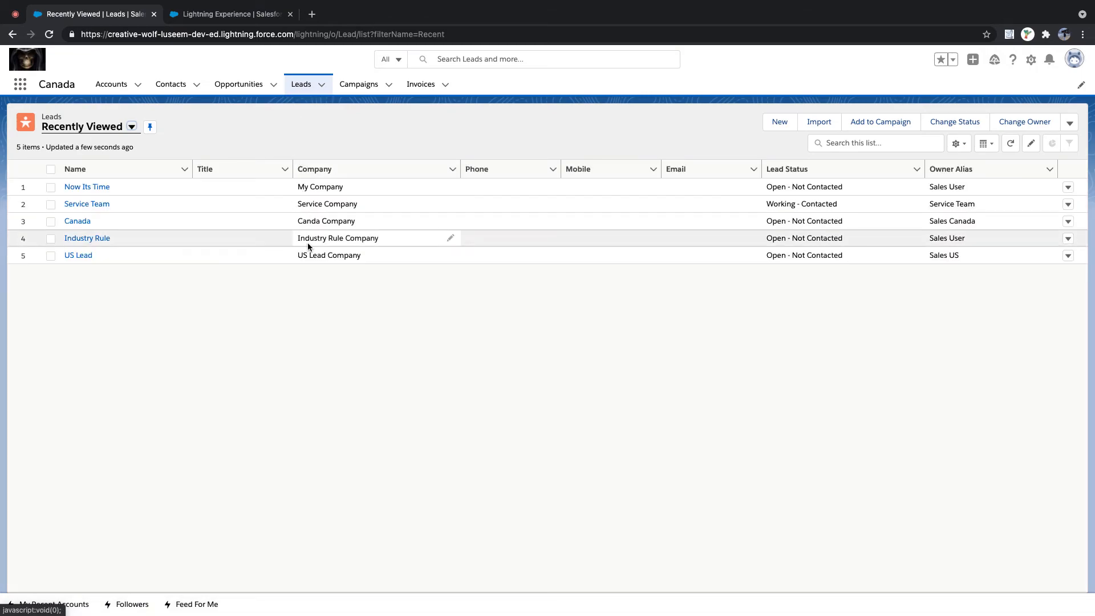
{"action": "left_click", "coordinate": [82, 255]}
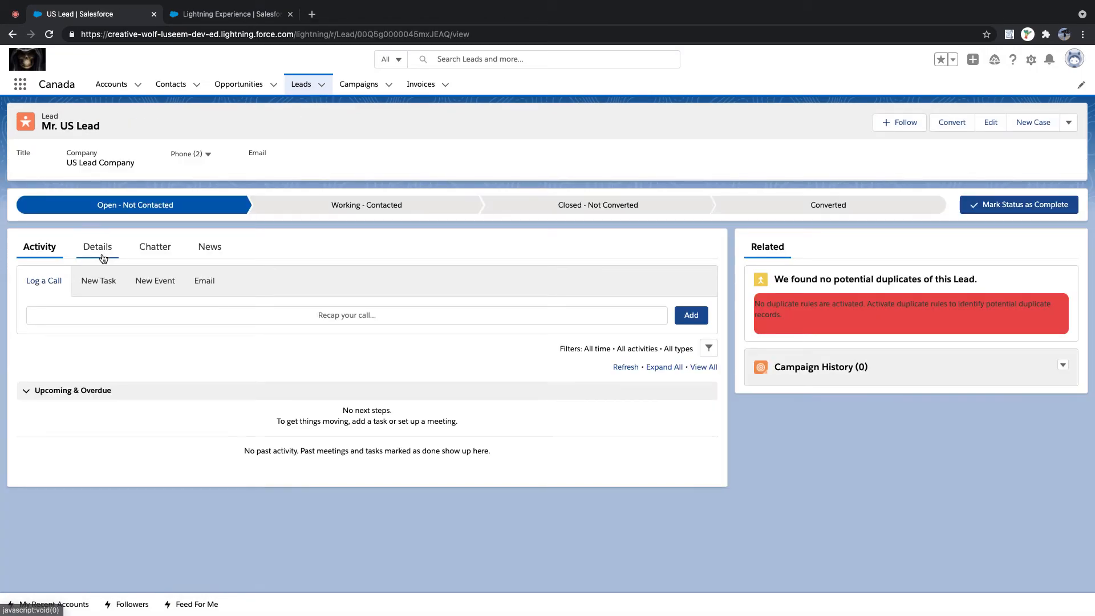
{"action": "left_click", "coordinate": [101, 251]}
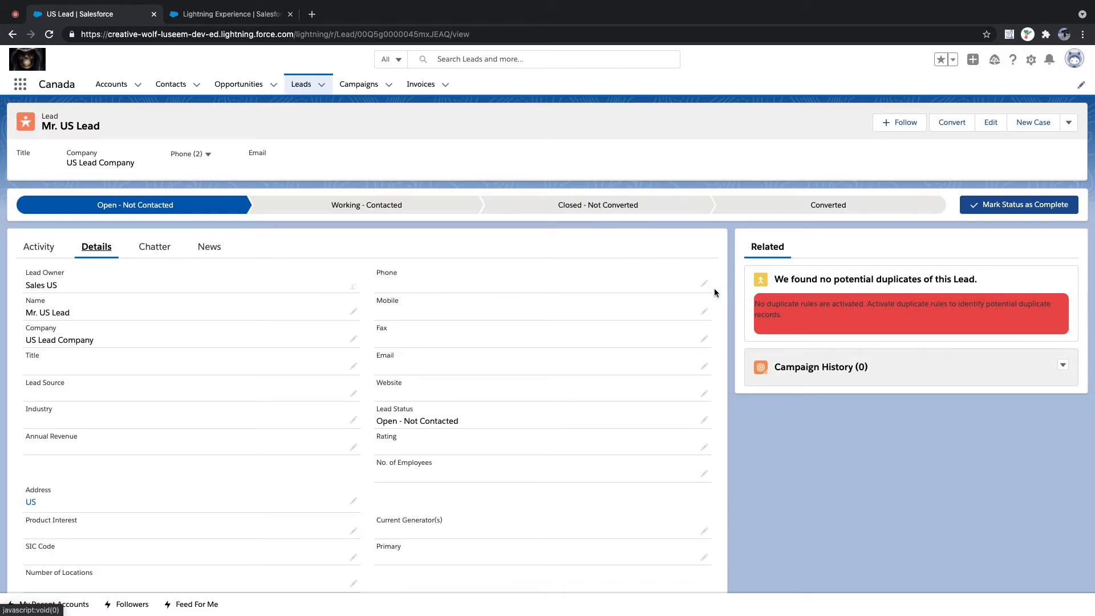
- Enter new phone and mobile numbers on the US Lead
{"action": "left_click", "coordinate": [705, 284]}
{"action": "left_click", "coordinate": [543, 298]}
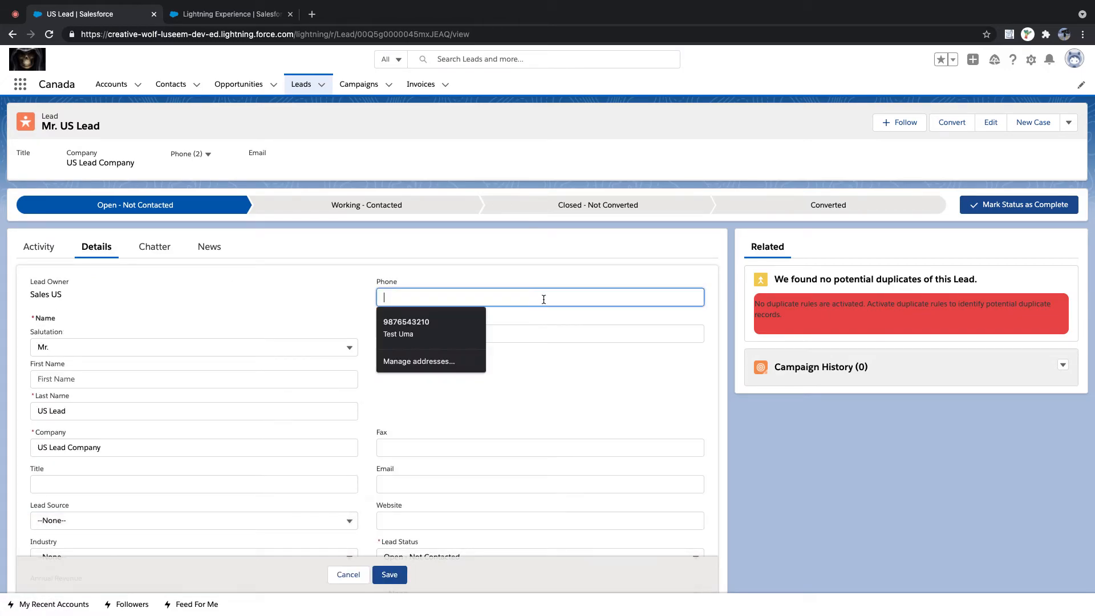
{"action": "type", "text": "234567890"}
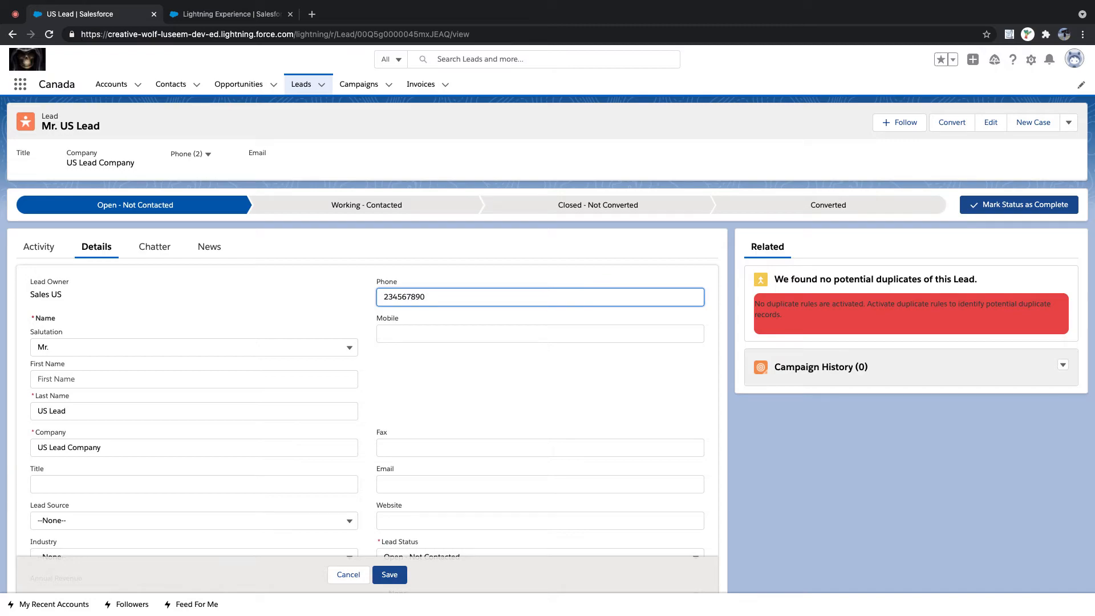
{"action": "type", "text": "1"}
{"action": "left_click", "coordinate": [447, 329]}
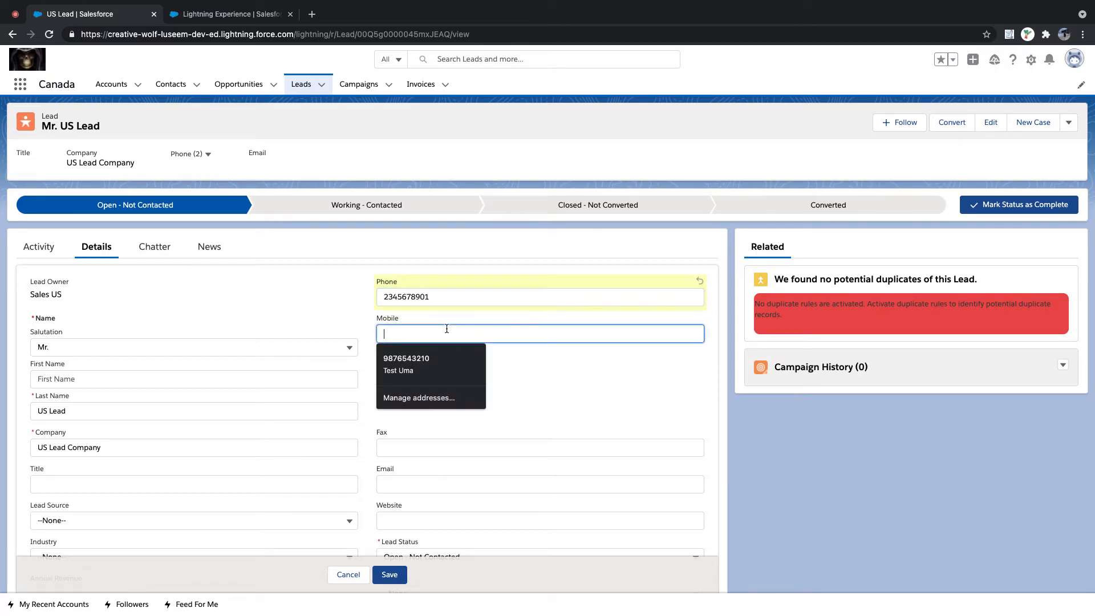
{"action": "type", "text": "1234567890"}
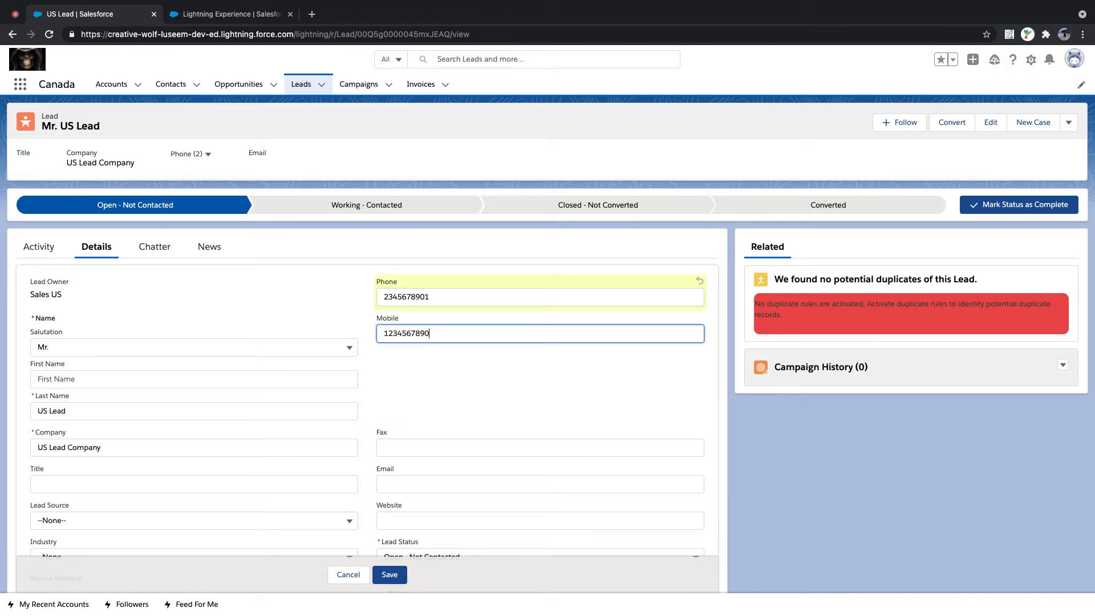
{"action": "scroll", "coordinate": [480, 393], "scroll_direction": "down", "scroll_amount": 2}
{"action": "scroll", "coordinate": [480, 393], "scroll_direction": "down", "scroll_amount": 2}
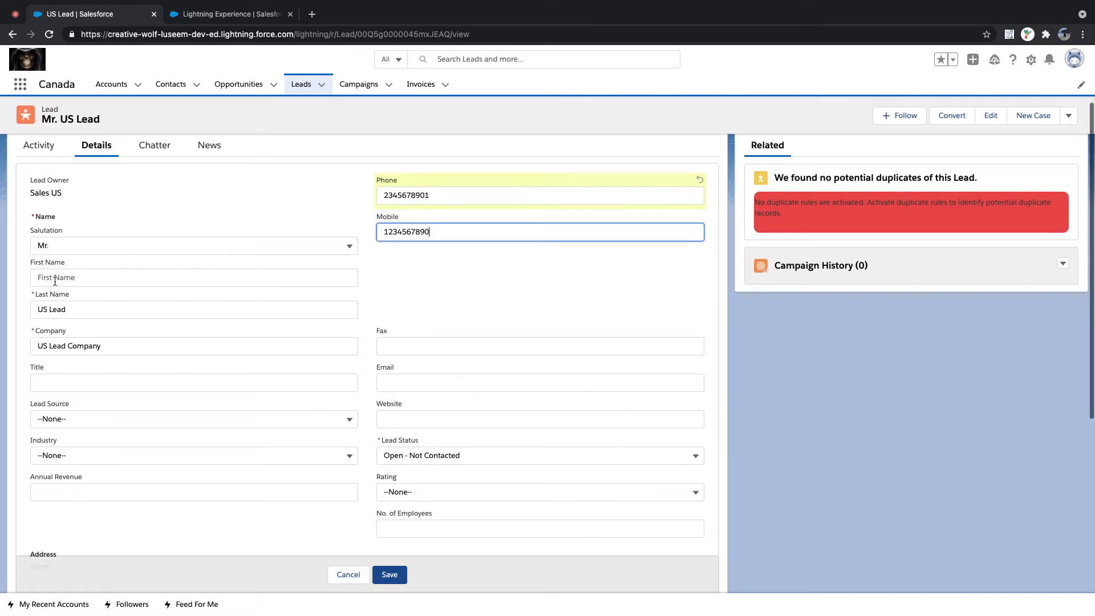
- Change the name to Lead First Name Lead Last Name, company Lead Company, title 'Lead Tit;e'
{"action": "left_click", "coordinate": [74, 278]}
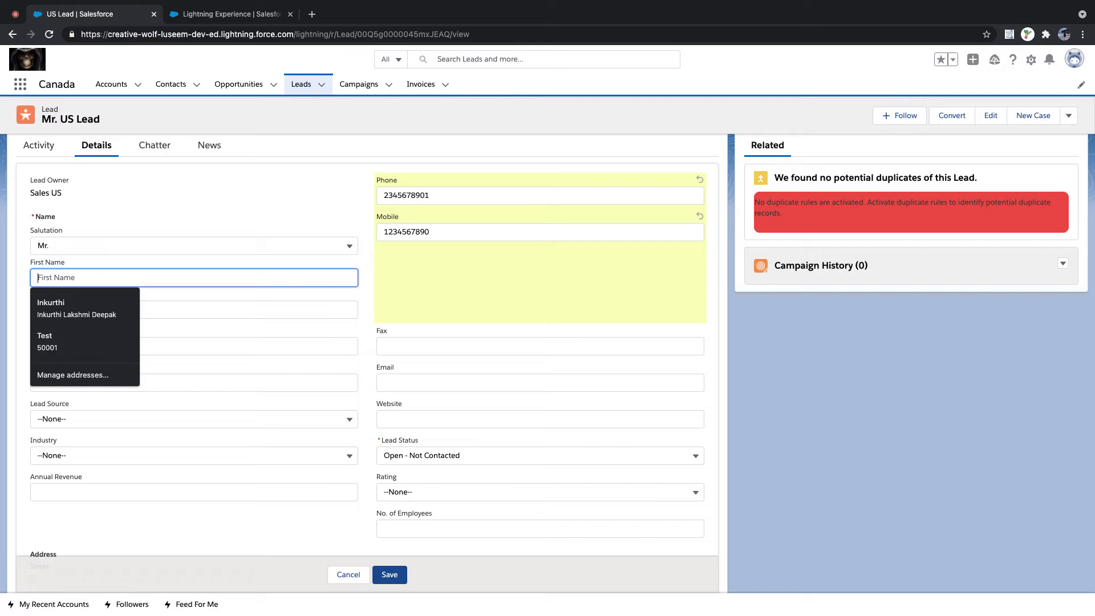
{"action": "type", "text": "Lead First Name"}
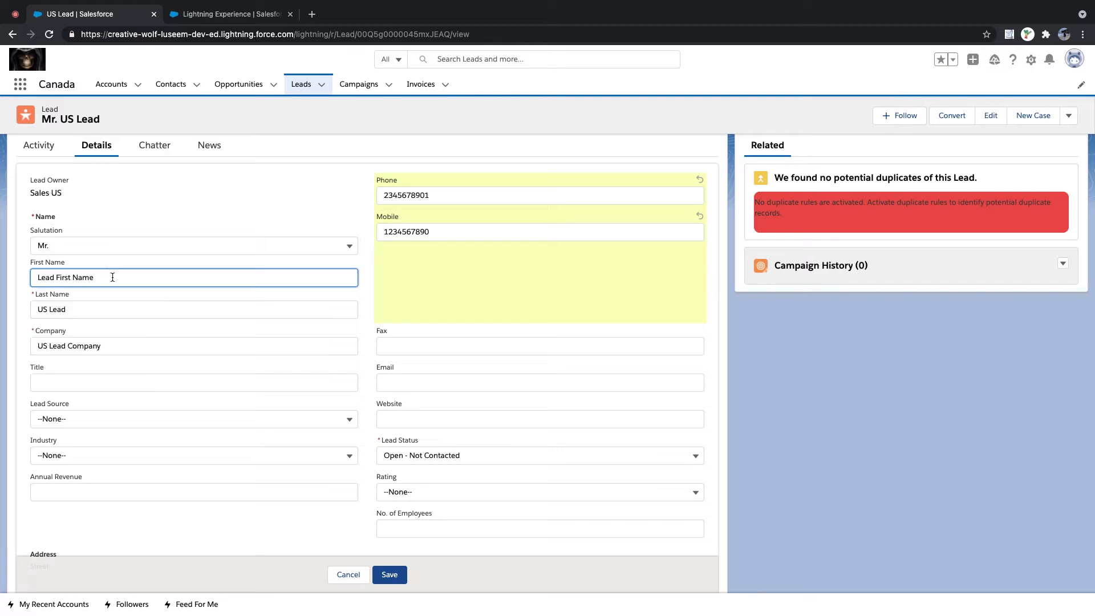
{"action": "left_click_drag", "start_coordinate": [85, 310], "coordinate": [28, 311]}
{"action": "type", "text": "Le"}
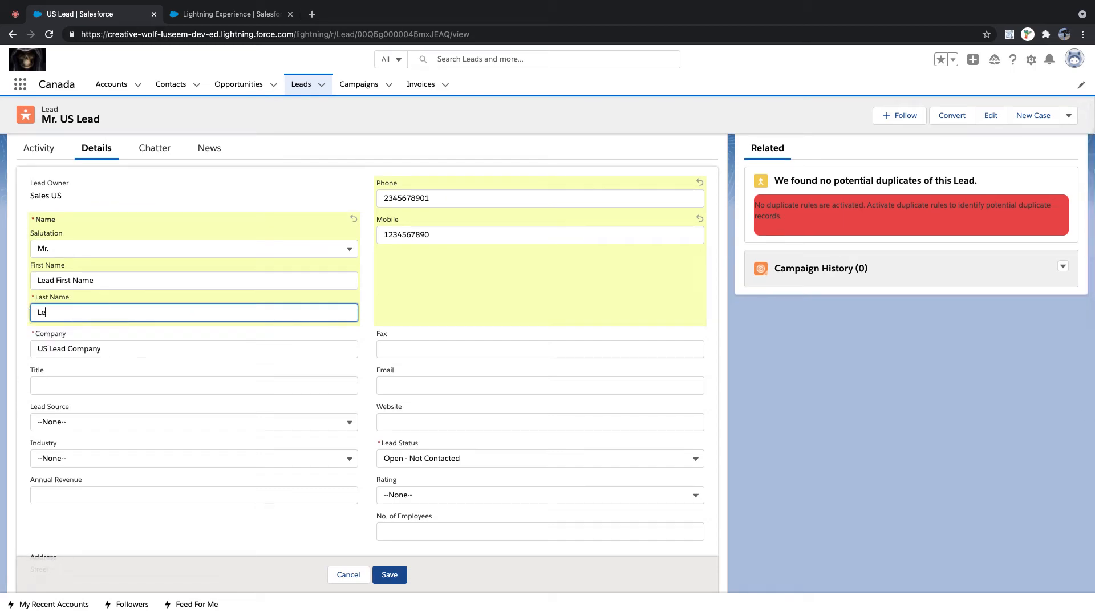
{"action": "type", "text": "ad Last Name"}
{"action": "left_click_drag", "start_coordinate": [183, 349], "coordinate": [19, 354]}
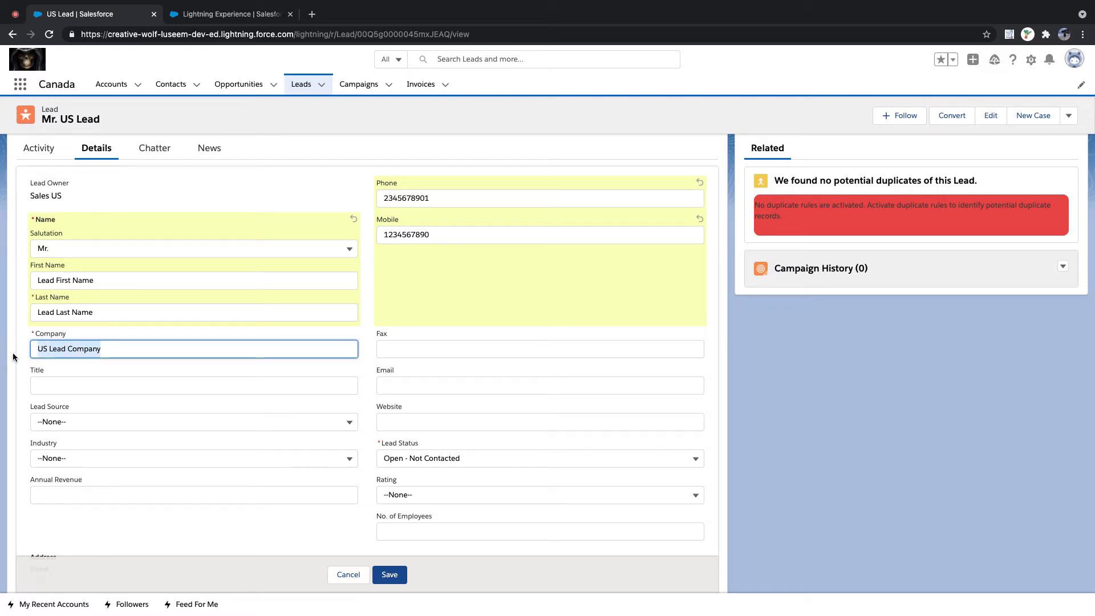
{"action": "key", "text": "BackSpace"}
{"action": "type", "text": "Lead"}
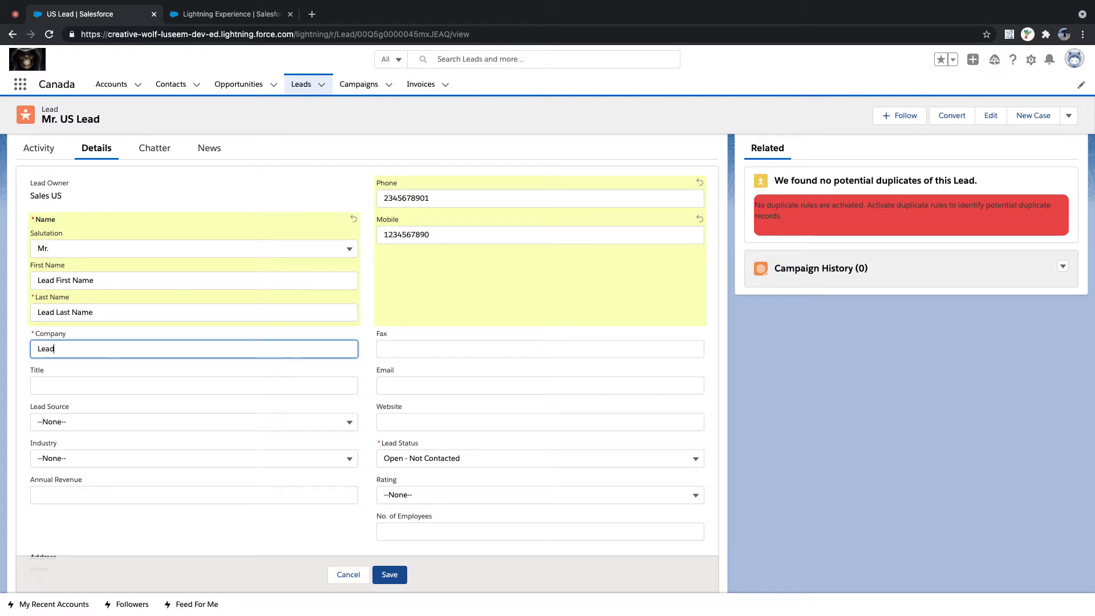
{"action": "type", "text": " Company"}
{"action": "left_click", "coordinate": [57, 385]}
{"action": "type", "text": "L"}
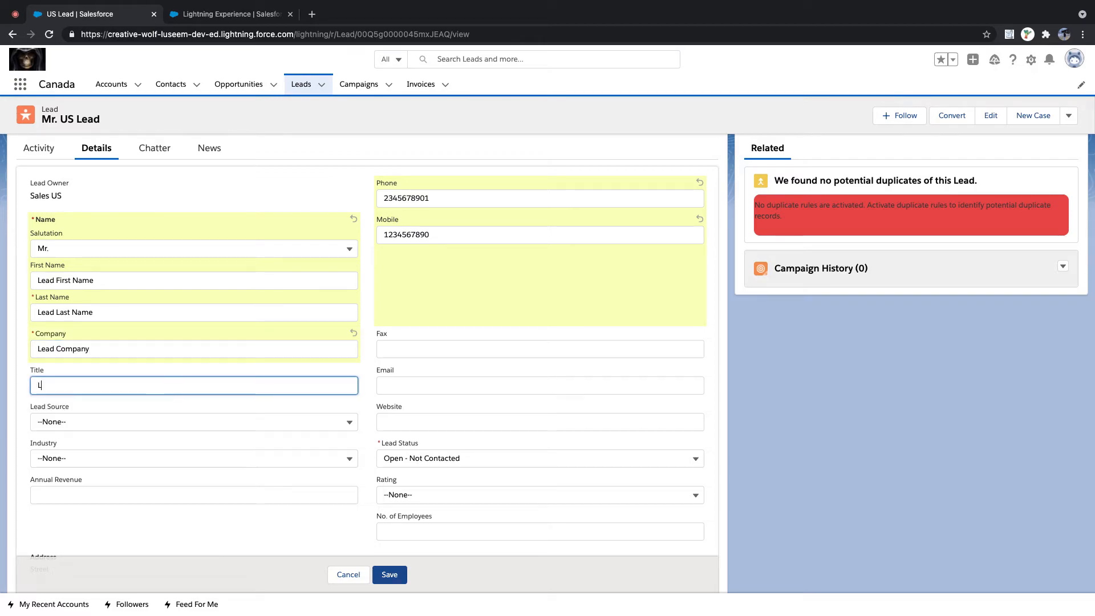
{"action": "type", "text": "ead Tit;e"}
- Set Lead Source to Web, Industry to Apparel, and Annual Revenue to 100
{"action": "left_click", "coordinate": [64, 418]}
{"action": "left_click", "coordinate": [73, 461]}
{"action": "scroll", "coordinate": [131, 343], "scroll_direction": "down", "scroll_amount": 2}
{"action": "left_click", "coordinate": [79, 312]}
{"action": "left_click", "coordinate": [80, 365]}
{"action": "left_click", "coordinate": [78, 347]}
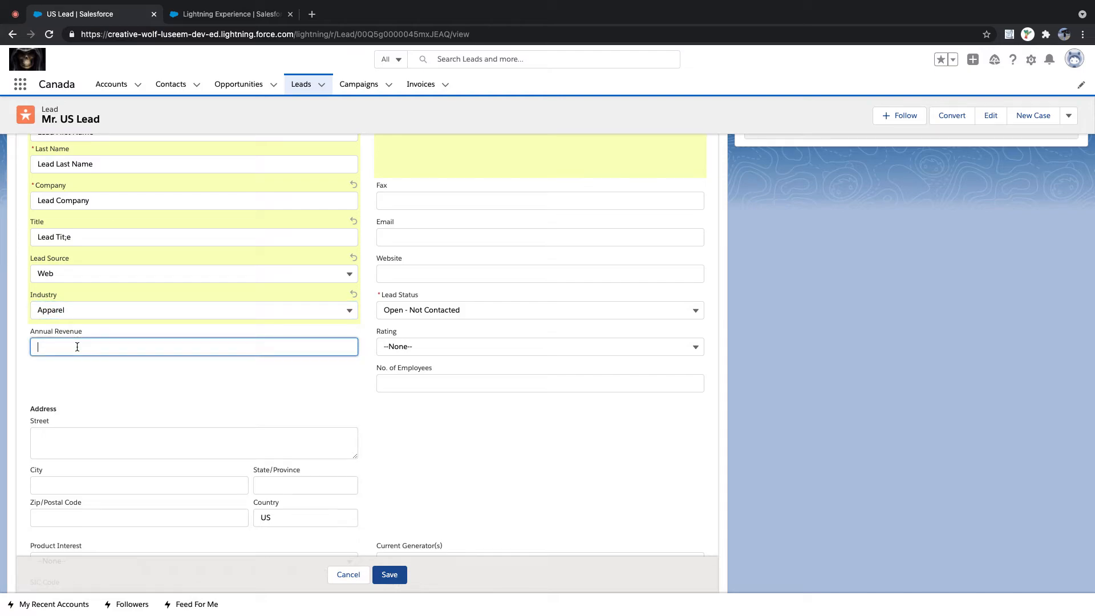
{"action": "type", "text": "100"}
{"action": "left_click", "coordinate": [397, 200]}
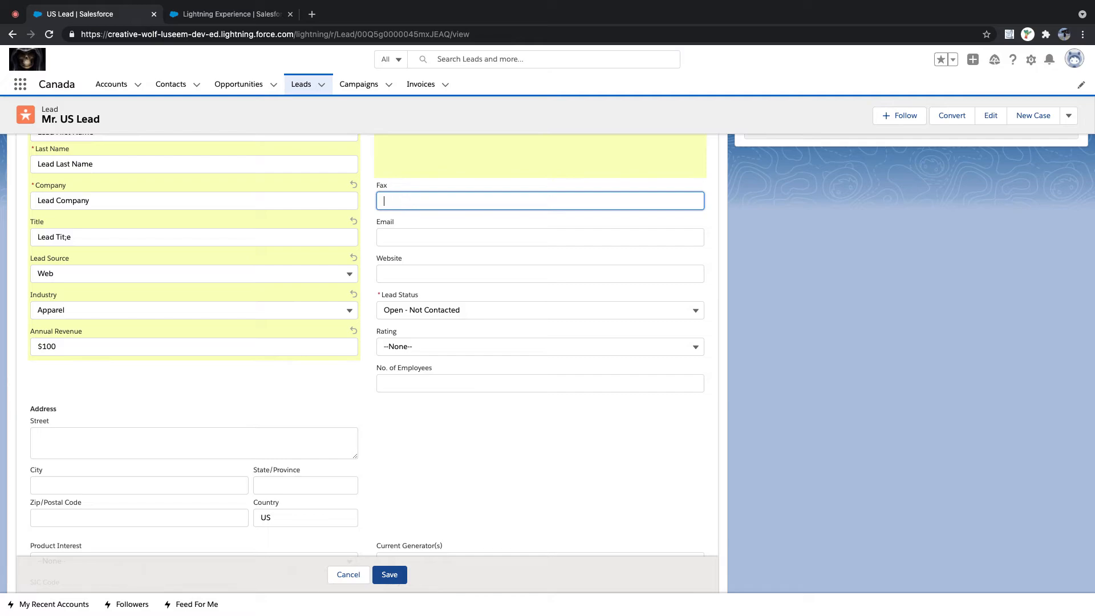
{"action": "left_click", "coordinate": [403, 239]}
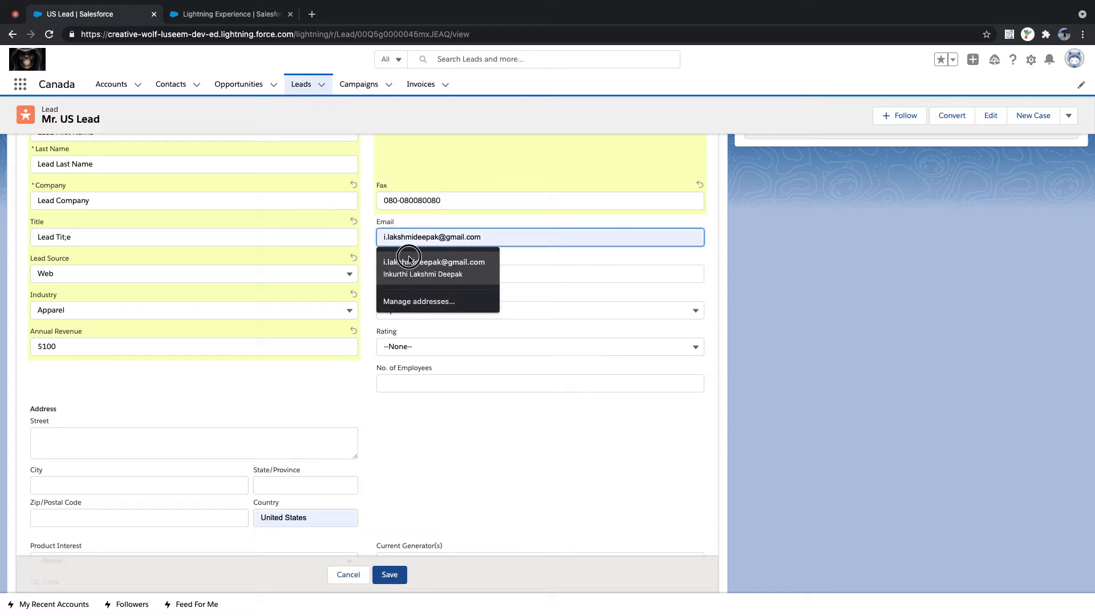
{"action": "left_click", "coordinate": [425, 267]}
{"action": "left_click", "coordinate": [406, 274]}
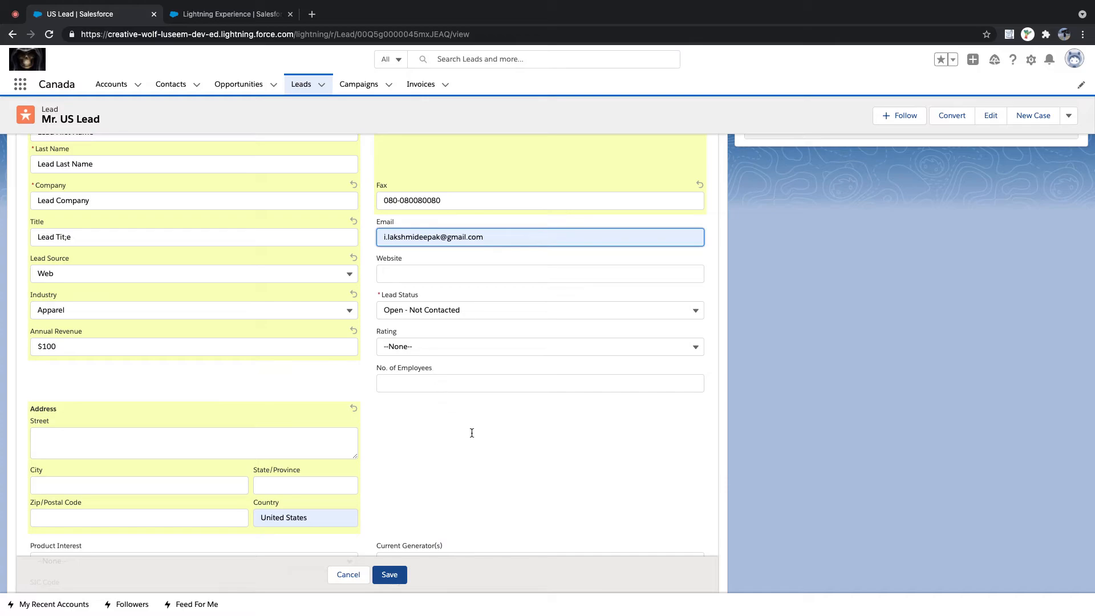
{"action": "key", "text": "Tab"}
{"action": "scroll", "coordinate": [339, 325], "scroll_direction": "up", "scroll_amount": 5}
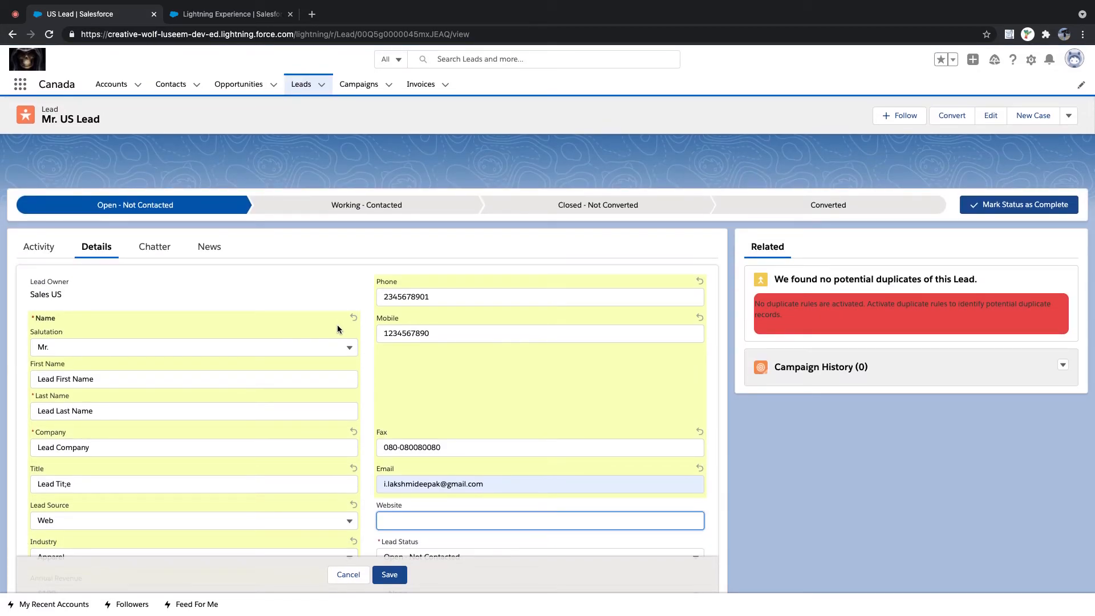
{"action": "scroll", "coordinate": [338, 327], "scroll_direction": "down", "scroll_amount": 3}
{"action": "left_click", "coordinate": [410, 430]}
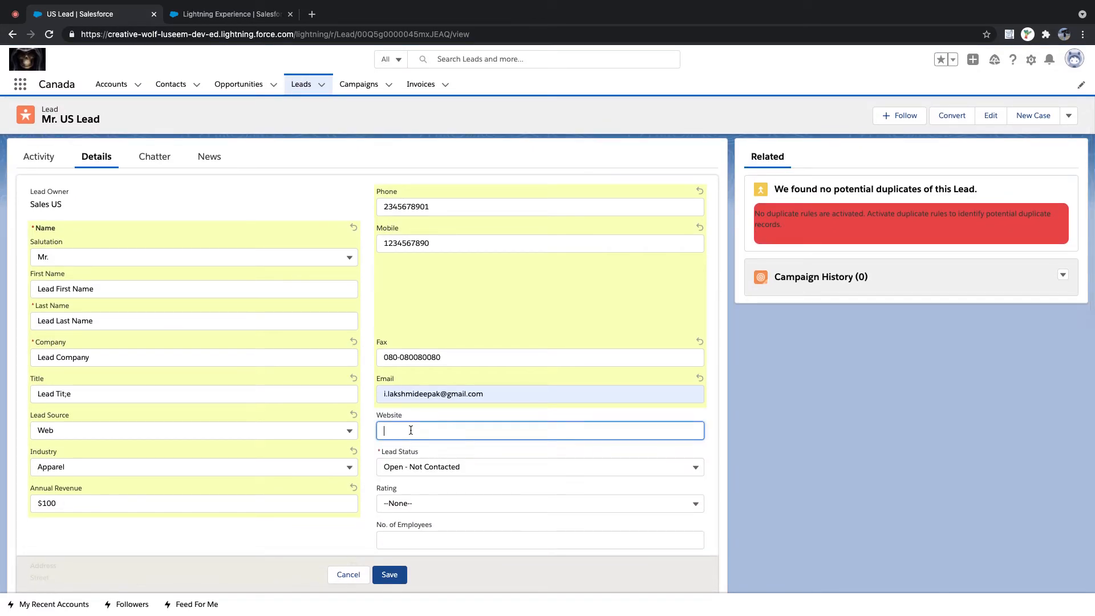
{"action": "type", "text": "www.procodingskills.com"}
- Set Rating to Hot and No. of Employees to 123
{"action": "scroll", "coordinate": [401, 356], "scroll_direction": "down", "scroll_amount": 5}
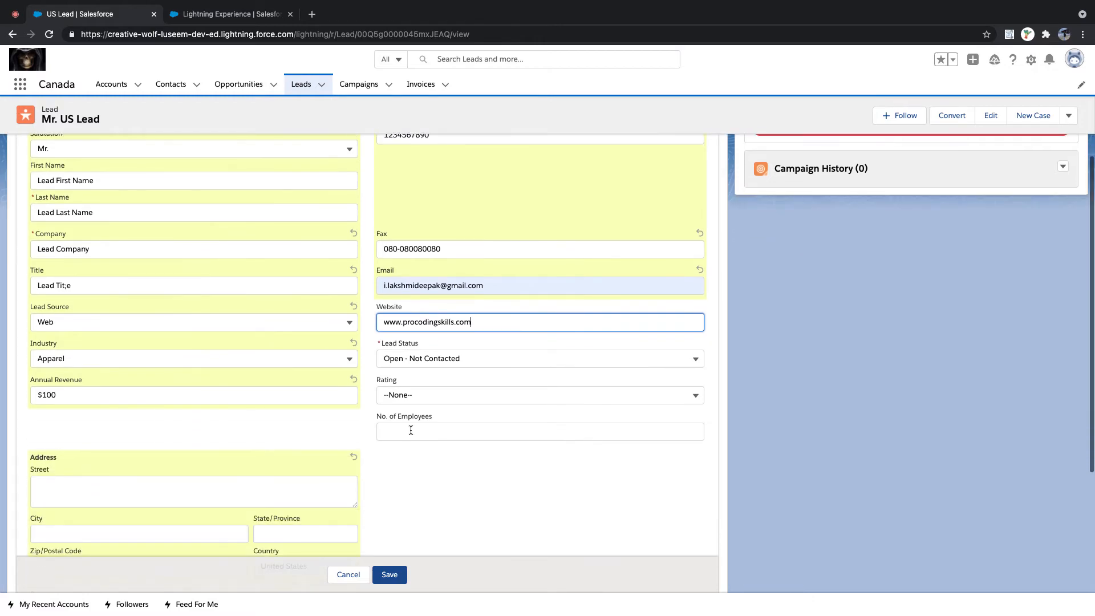
{"action": "left_click", "coordinate": [401, 356]}
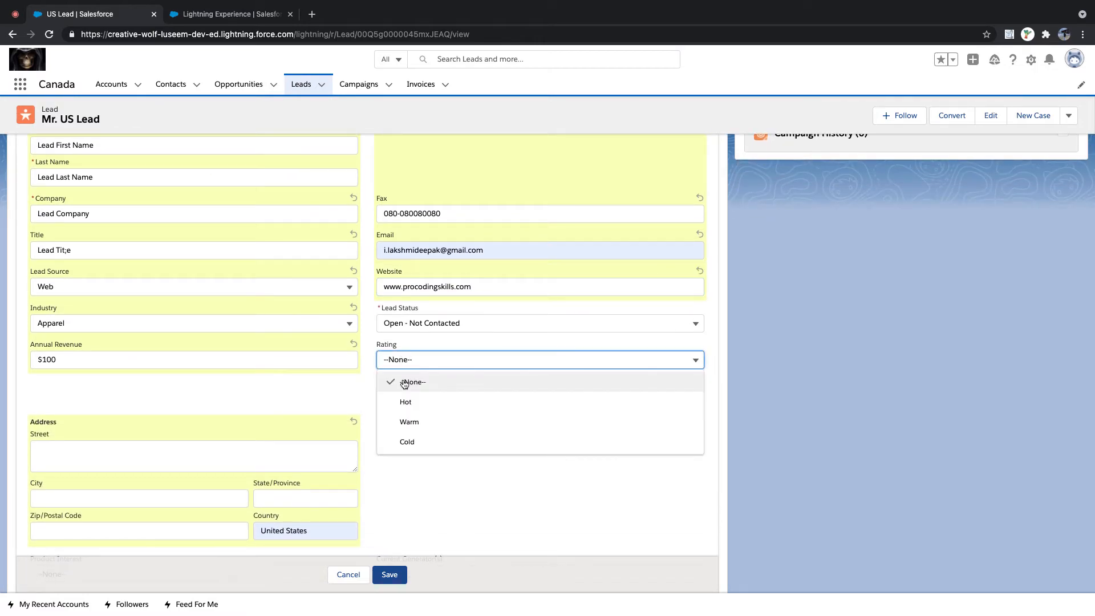
{"action": "left_click", "coordinate": [402, 399]}
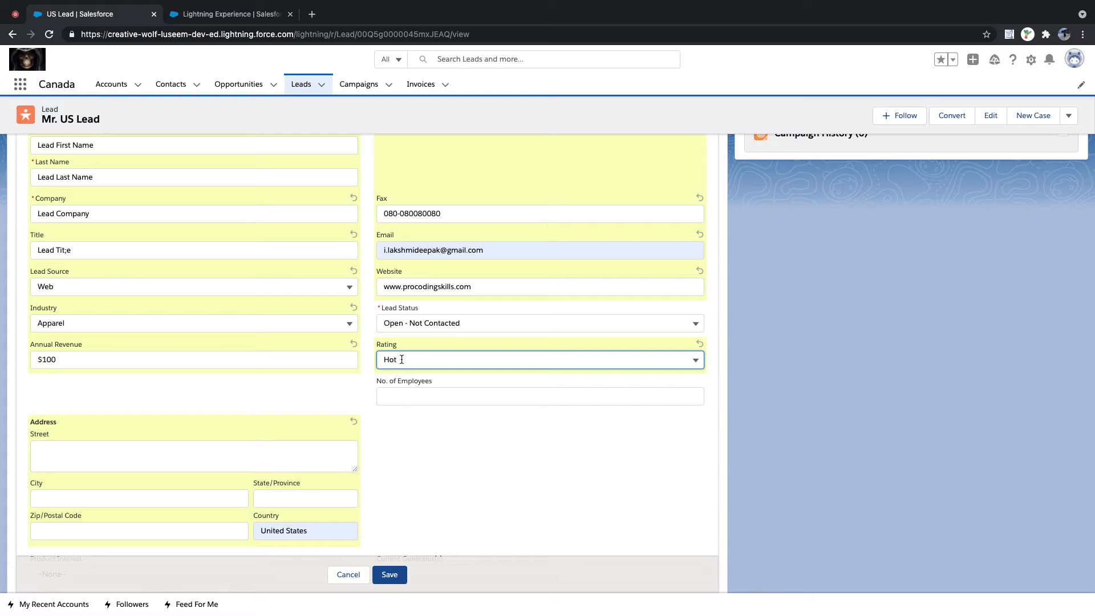
{"action": "left_click", "coordinate": [404, 394]}
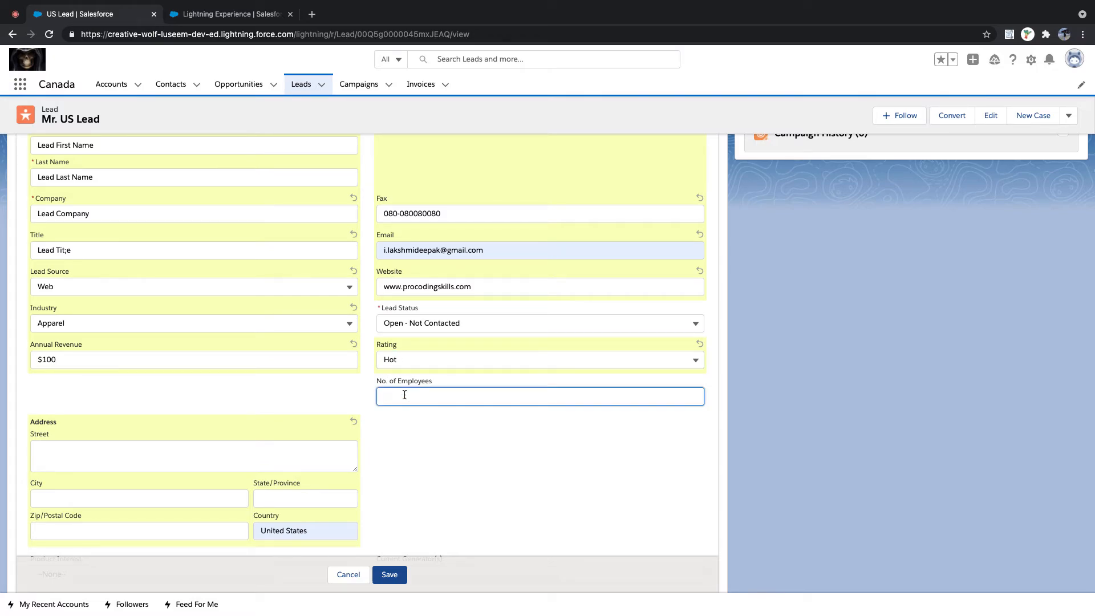
{"action": "type", "text": "123"}
- Fill in the lead's street, city, state and postal code, and change the country to US
{"action": "scroll", "coordinate": [117, 450], "scroll_direction": "down", "scroll_amount": 3}
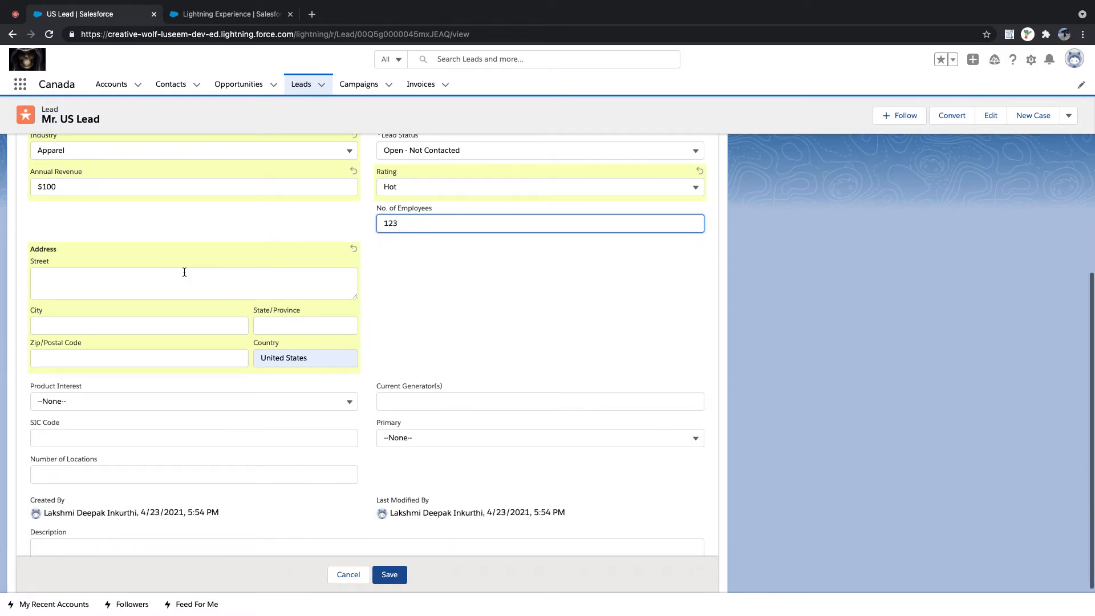
{"action": "left_click", "coordinate": [184, 272]}
{"action": "type", "text": "Lead"}
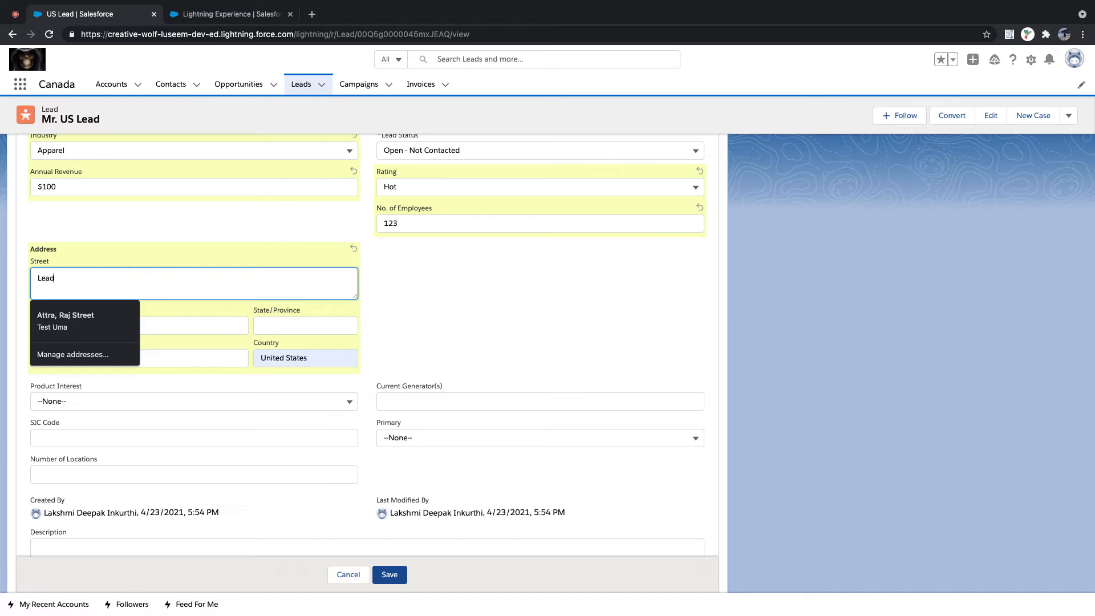
{"action": "type", "text": " Street"}
{"action": "key", "text": "Tab"}
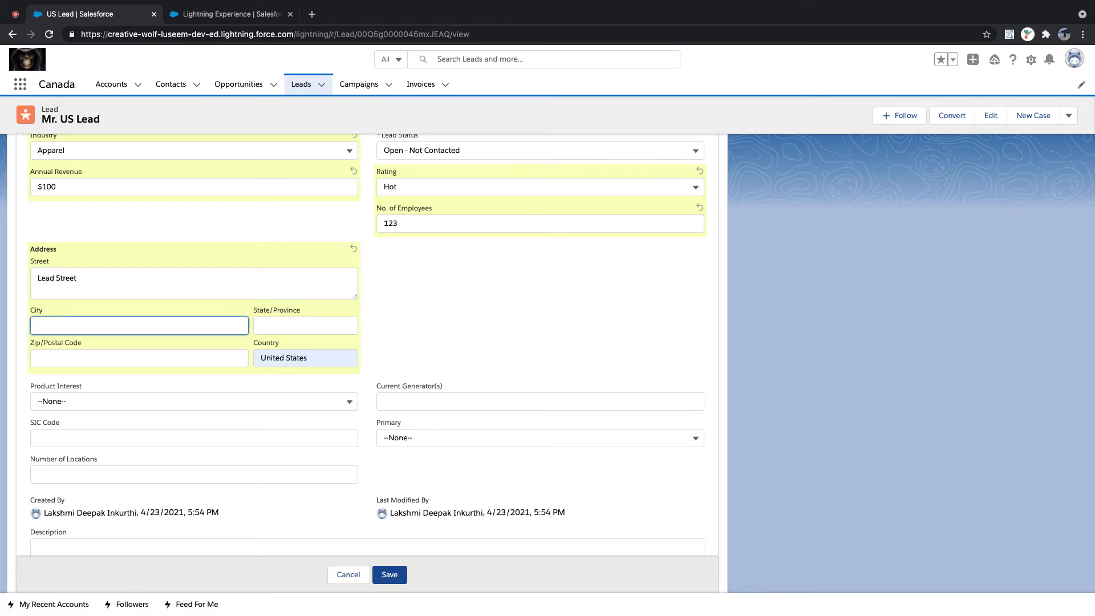
{"action": "type", "text": "Lead City"}
{"action": "key", "text": "Tab"}
{"action": "type", "text": "Lead State"}
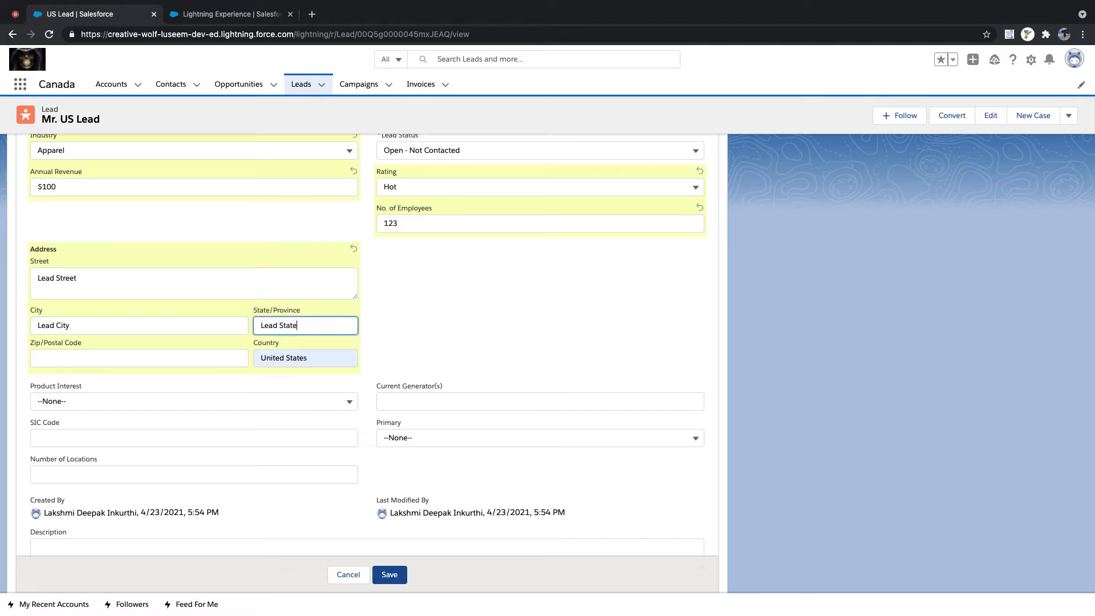
{"action": "key", "text": "Tab"}
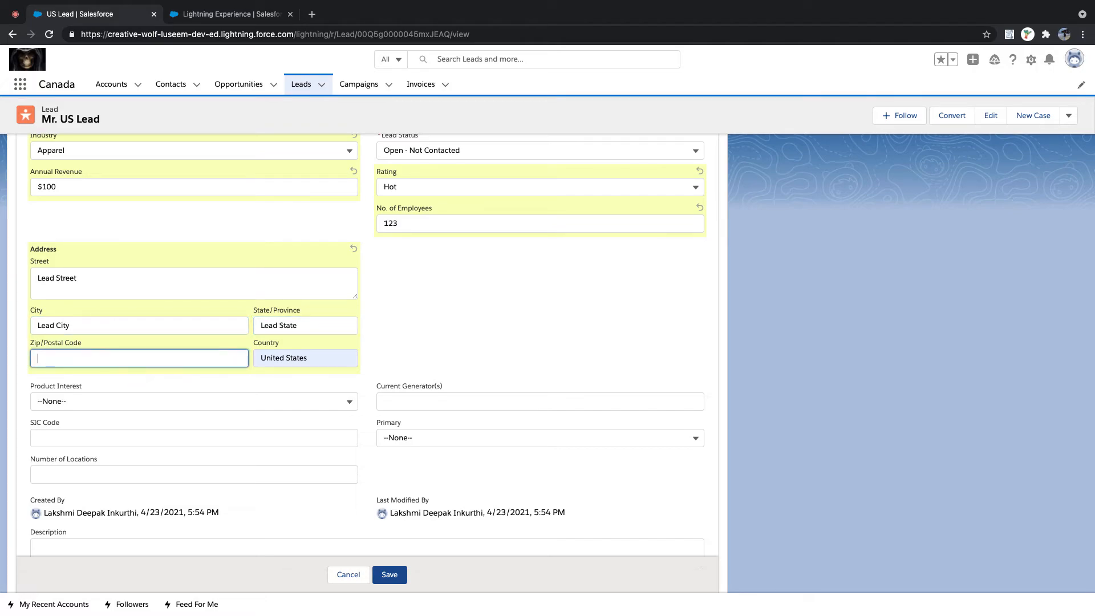
{"action": "type", "text": "100000"}
{"action": "left_click_drag", "start_coordinate": [326, 359], "coordinate": [209, 360]}
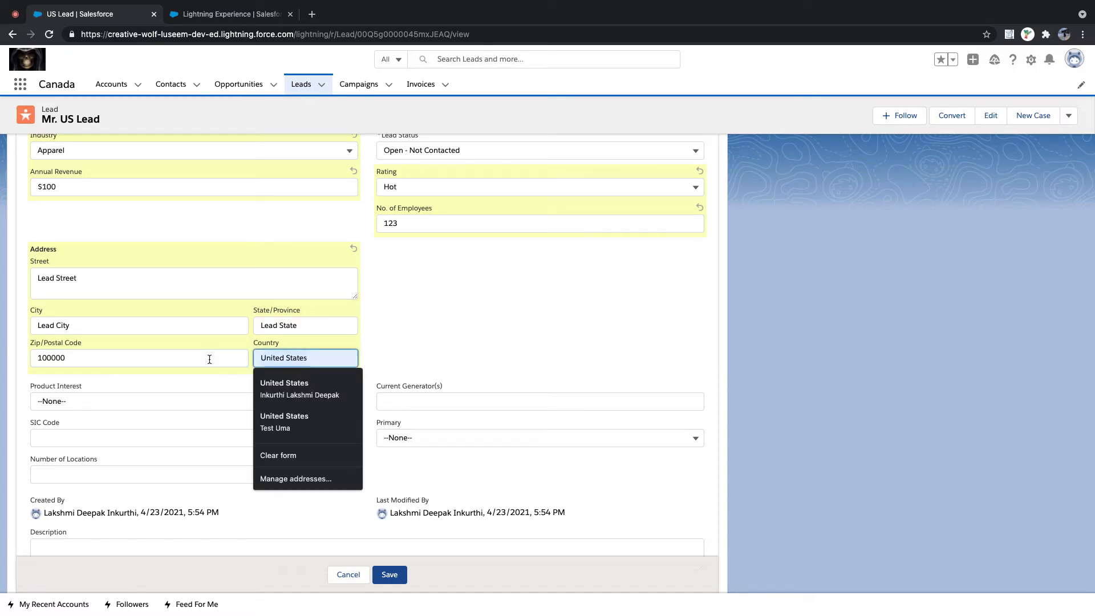
{"action": "type", "text": "US"}
{"action": "left_click", "coordinate": [484, 316]}
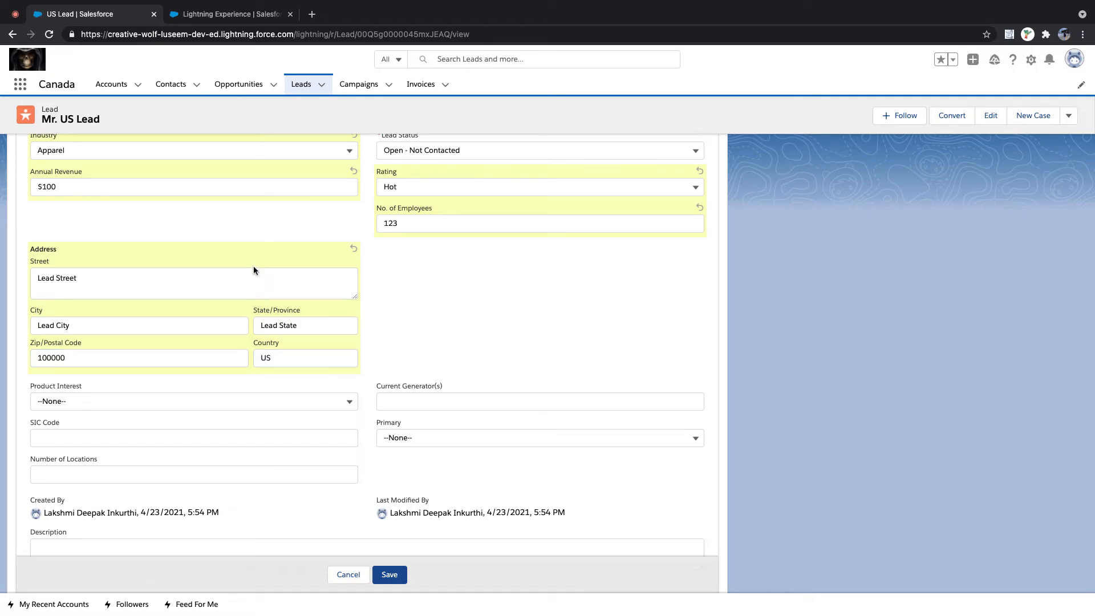
- Set Product Interest to GC1000 series, generators 'Lead Current Generators', SIC code 'LEAD SIC CODE'
{"action": "left_click", "coordinate": [125, 401]}
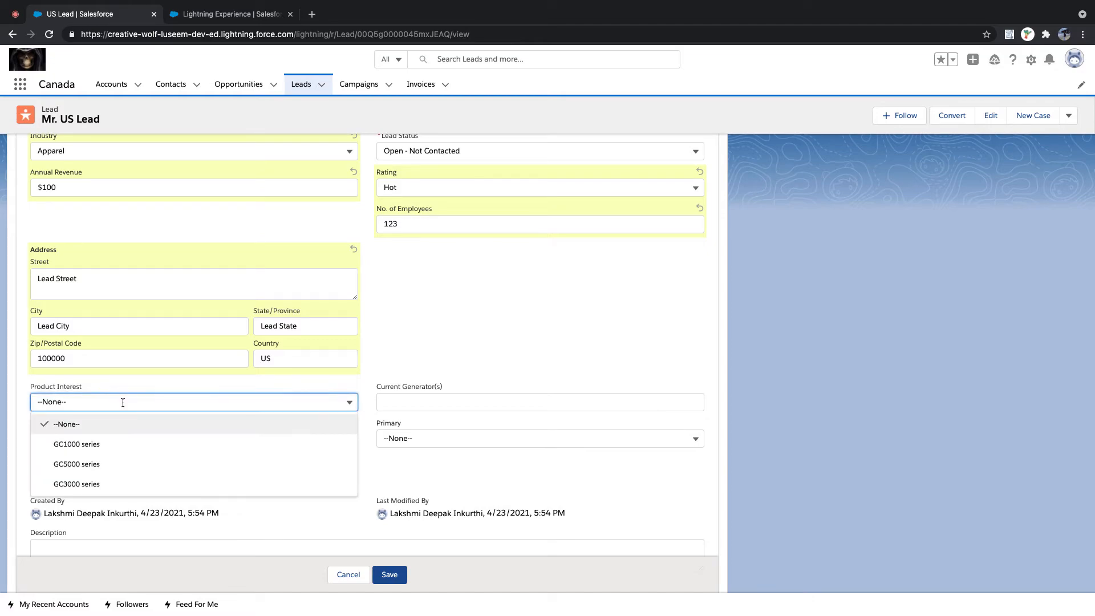
{"action": "left_click", "coordinate": [110, 445]}
{"action": "left_click", "coordinate": [416, 401]}
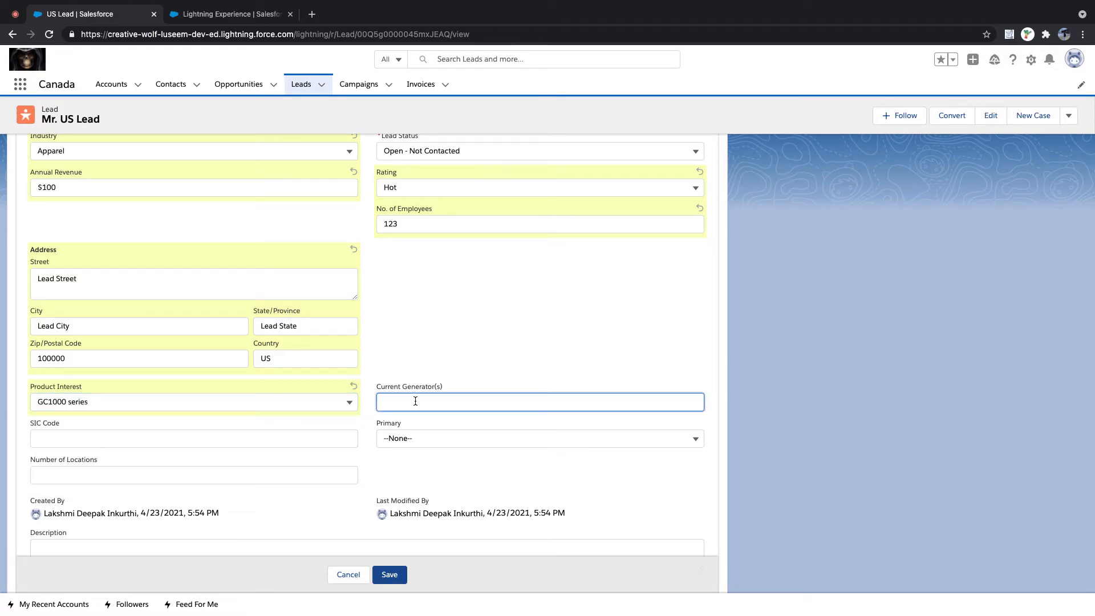
{"action": "type", "text": "Rick"}
{"action": "key", "text": "BackSpace"}
{"action": "key", "text": "BackSpace"}
{"action": "type", "text": "Lead Current Generators"}
{"action": "left_click", "coordinate": [107, 434]}
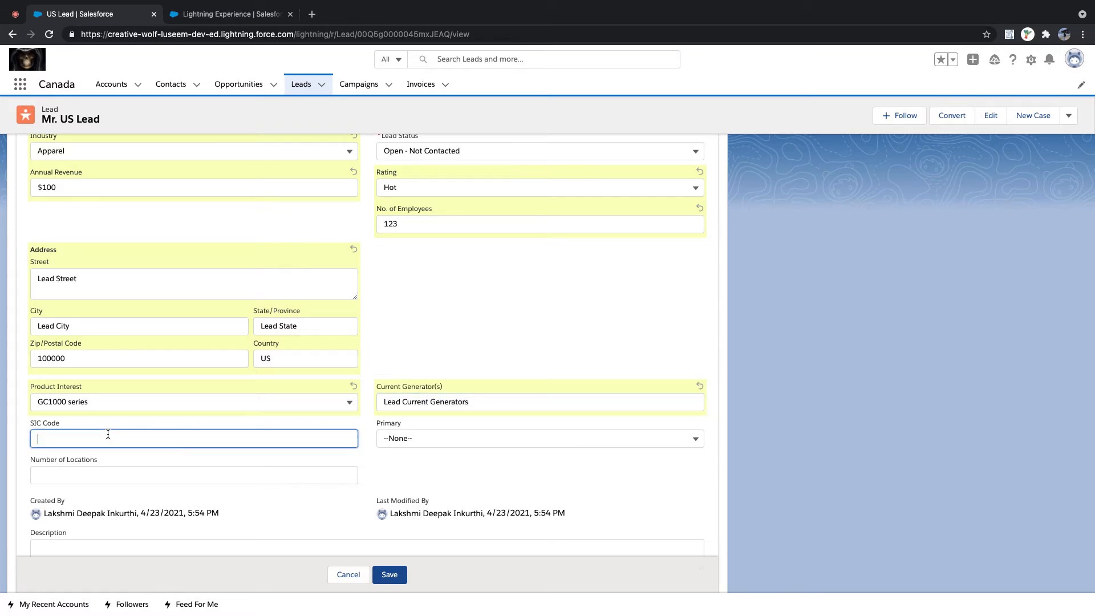
{"action": "type", "text": "LEAD SIC CODE"}
- Set Primary to No, Locations to 12, description 'Lead Description', and save the lead
{"action": "left_click", "coordinate": [456, 462]}
{"action": "left_click", "coordinate": [429, 438]}
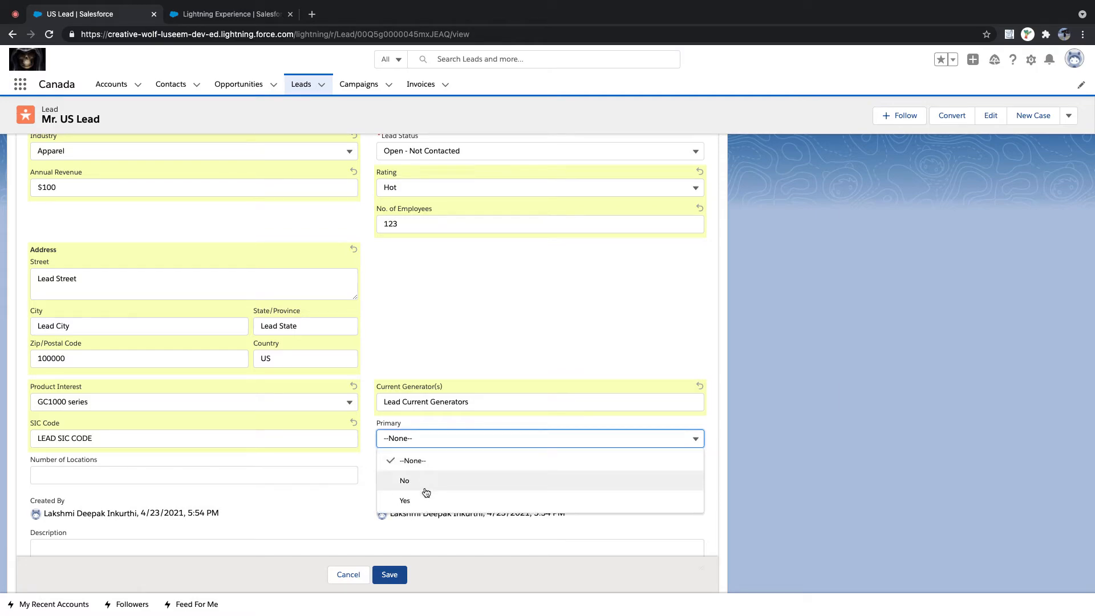
{"action": "left_click", "coordinate": [427, 485]}
{"action": "left_click", "coordinate": [286, 471]}
{"action": "type", "text": "12"}
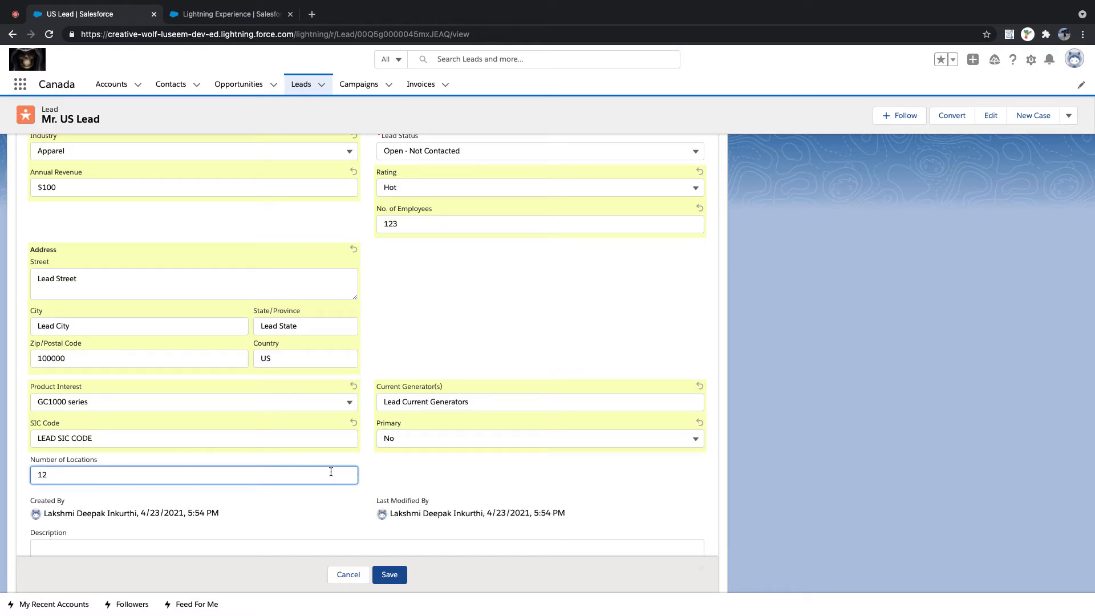
{"action": "scroll", "coordinate": [331, 471], "scroll_direction": "down", "scroll_amount": 2}
{"action": "left_click", "coordinate": [285, 502]}
{"action": "type", "text": "Lead Descriptio"}
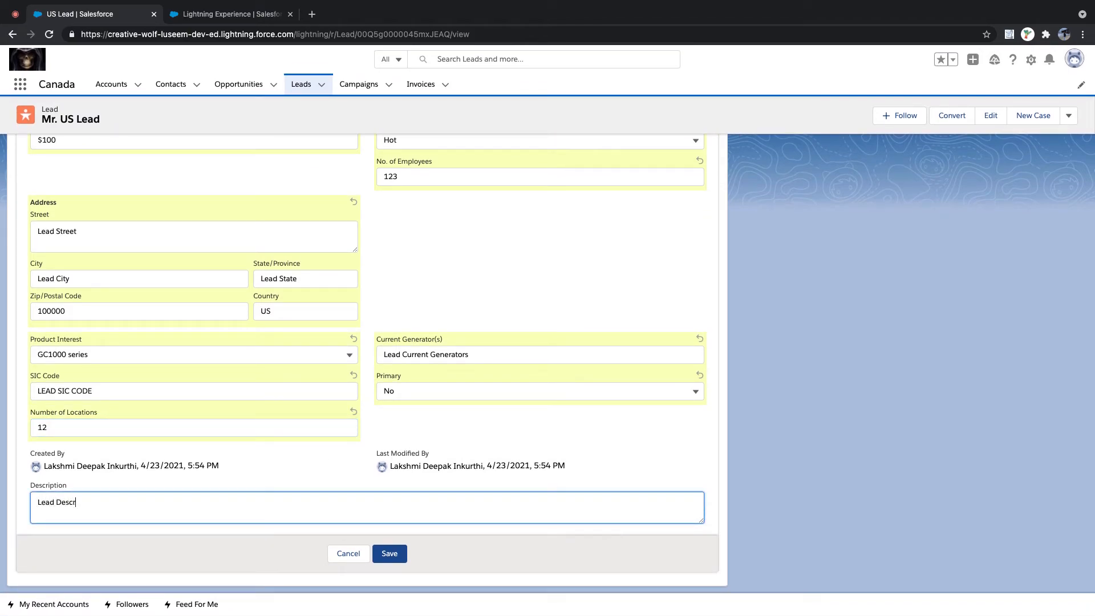
{"action": "type", "text": "n"}
{"action": "scroll", "coordinate": [466, 293], "scroll_direction": "up", "scroll_amount": 5}
{"action": "left_click", "coordinate": [389, 576]}
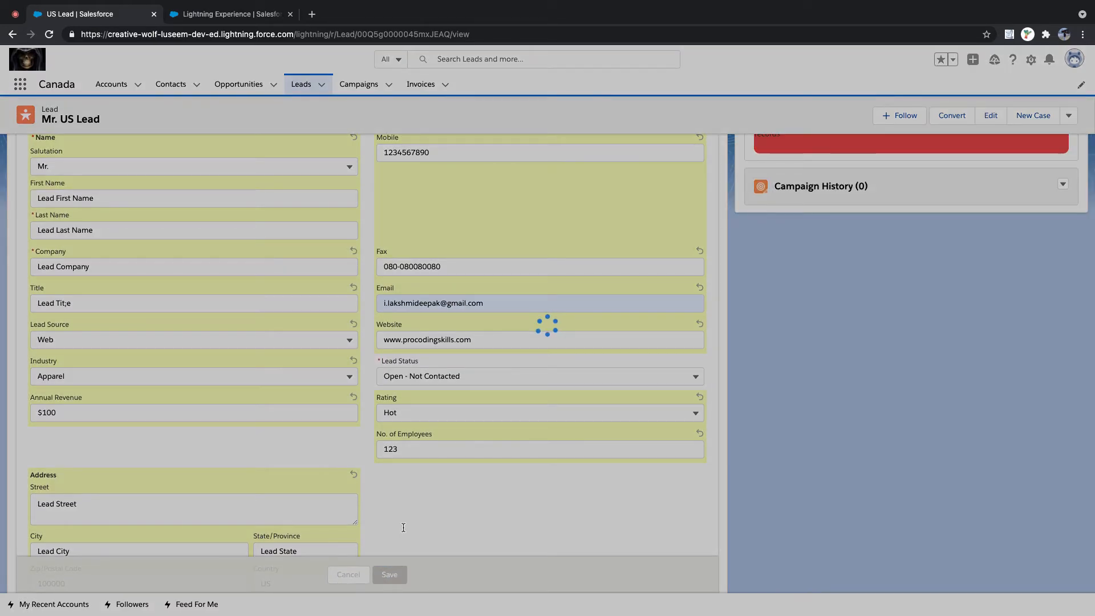
{"action": "scroll", "coordinate": [314, 391], "scroll_direction": "down", "scroll_amount": 1}
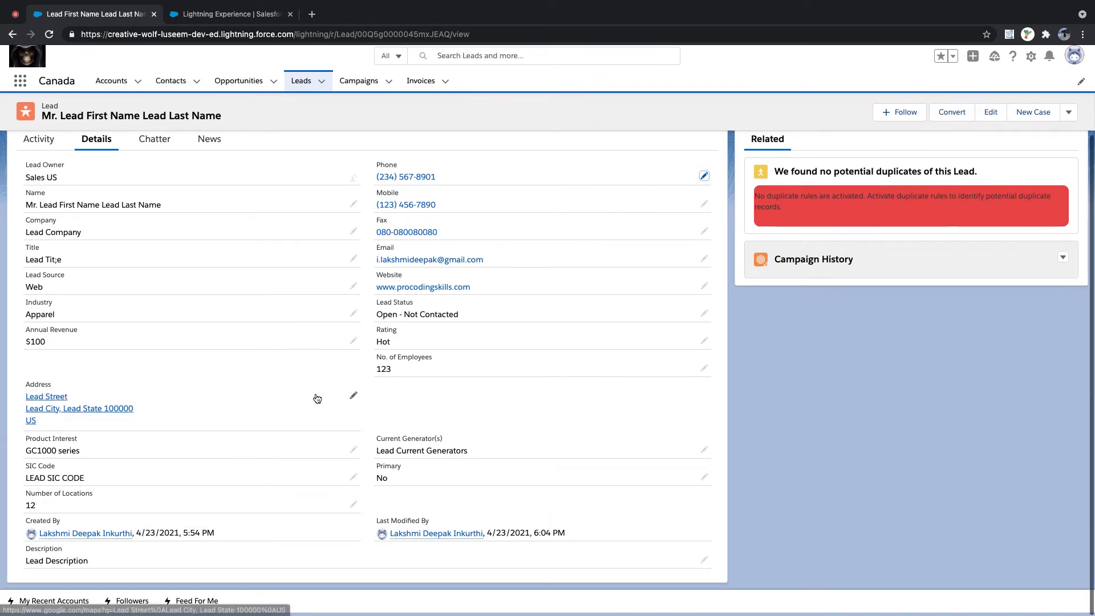
{"action": "scroll", "coordinate": [318, 331], "scroll_direction": "up", "scroll_amount": 1}
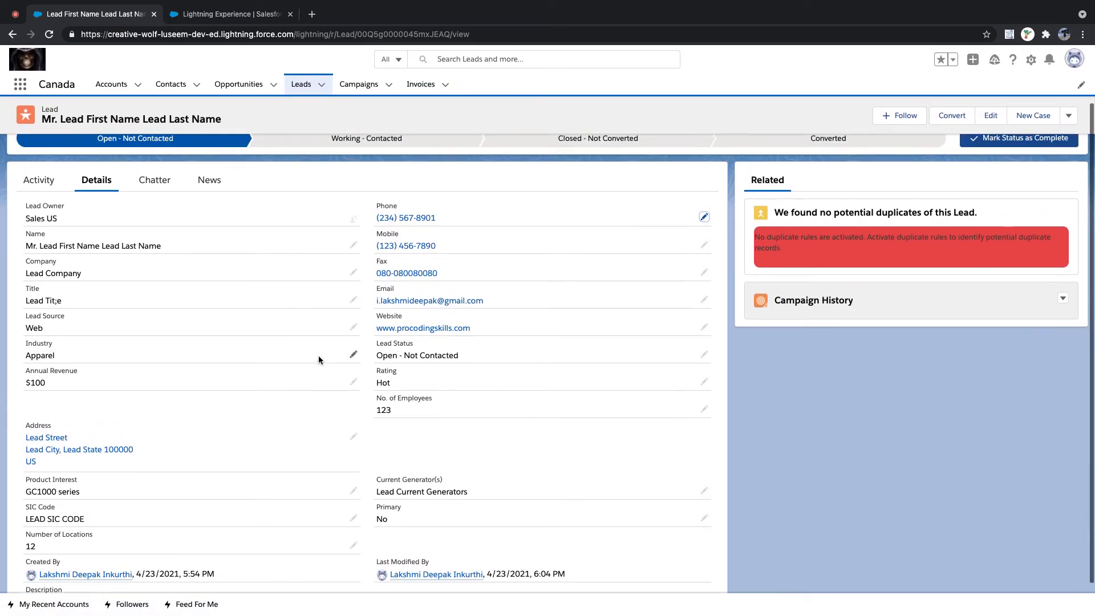
{"action": "scroll", "coordinate": [318, 355], "scroll_direction": "up", "scroll_amount": 1}
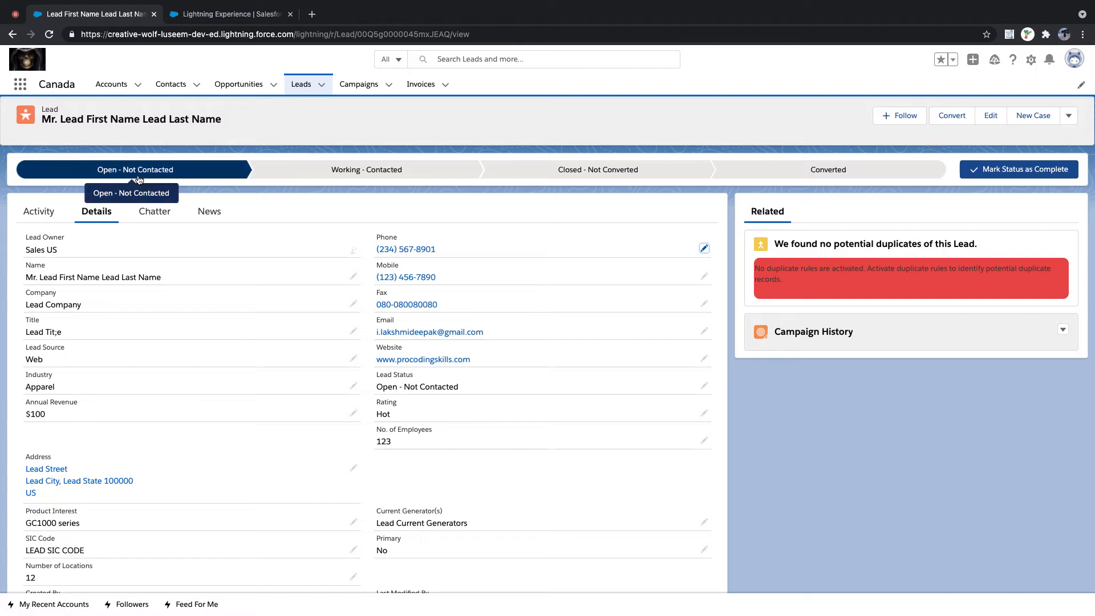
- Mark Working - Contacted as the lead's current status on the path bar
{"action": "left_click", "coordinate": [356, 179]}
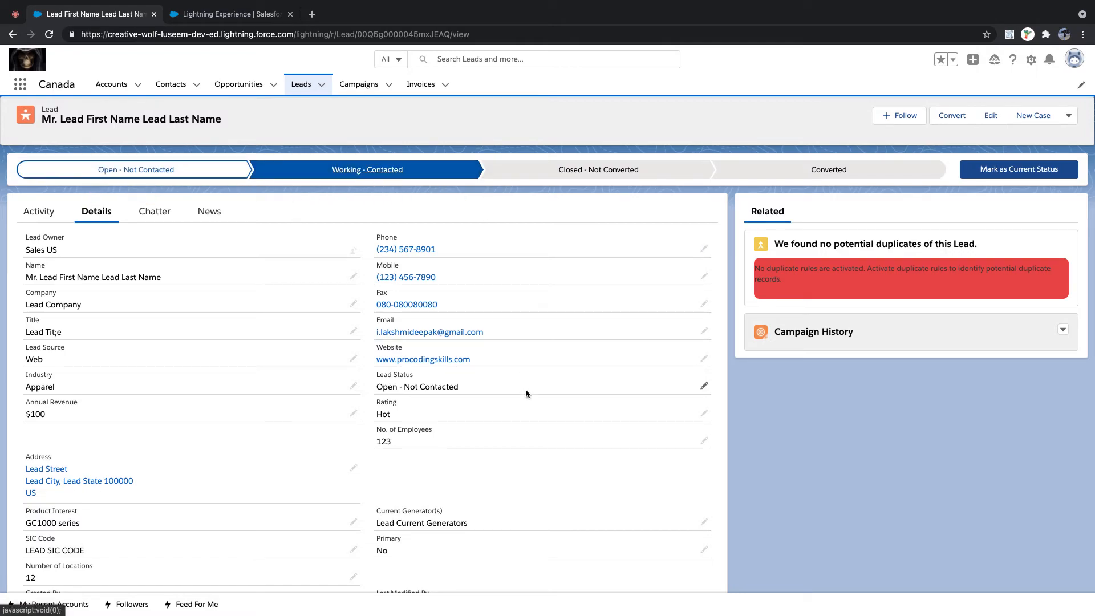
{"action": "left_click", "coordinate": [992, 169]}
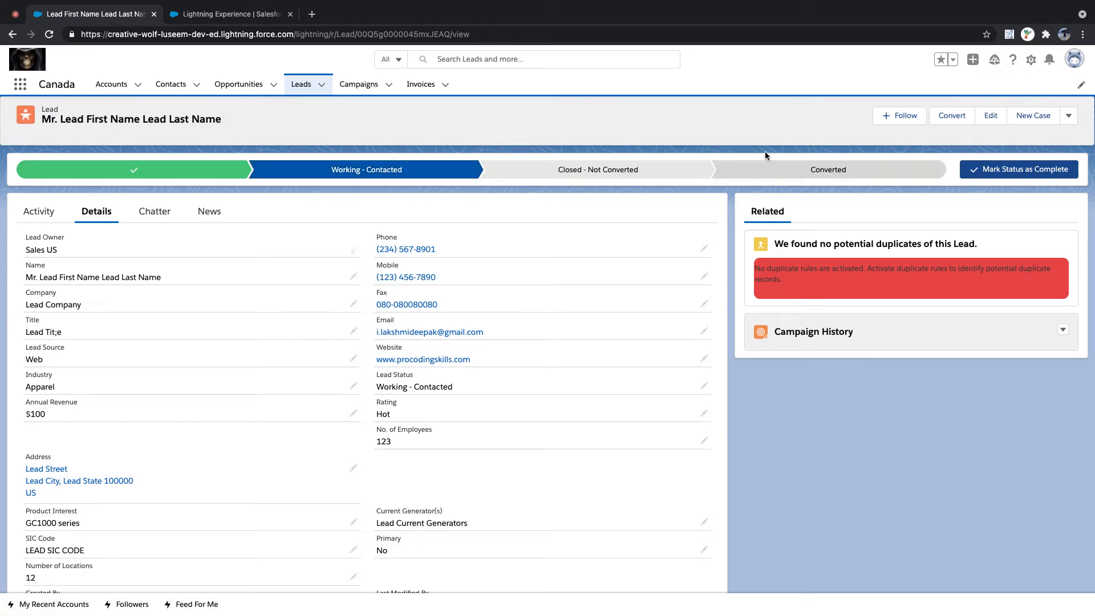
- Convert the lead with Create New for account, contact and opportunity, keeping Closed - Converted status
{"action": "left_click", "coordinate": [951, 116]}
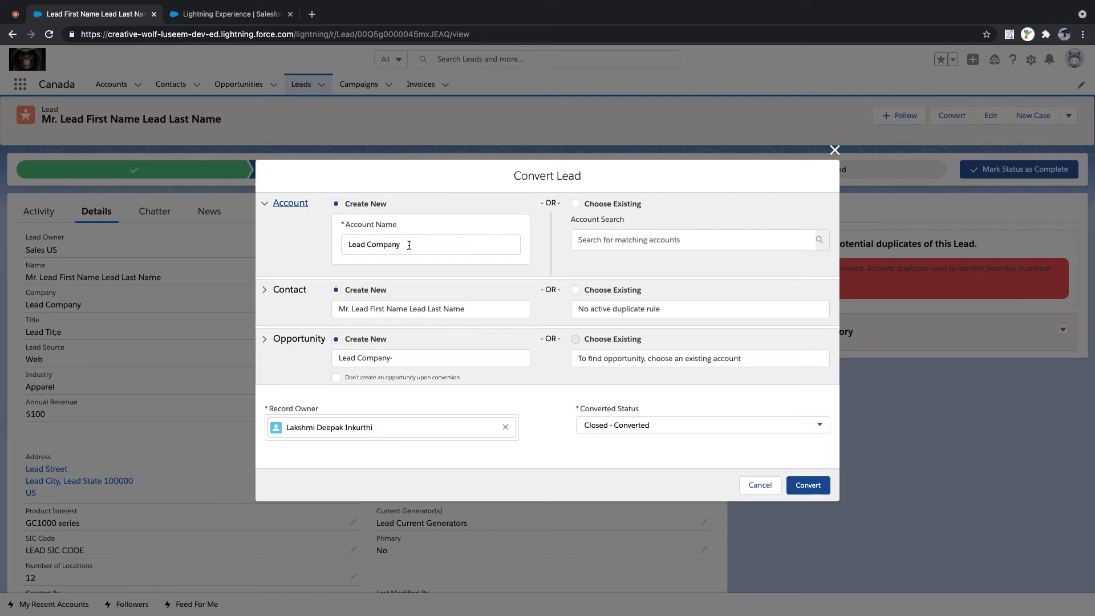
{"action": "left_click_drag", "start_coordinate": [409, 245], "coordinate": [348, 244]}
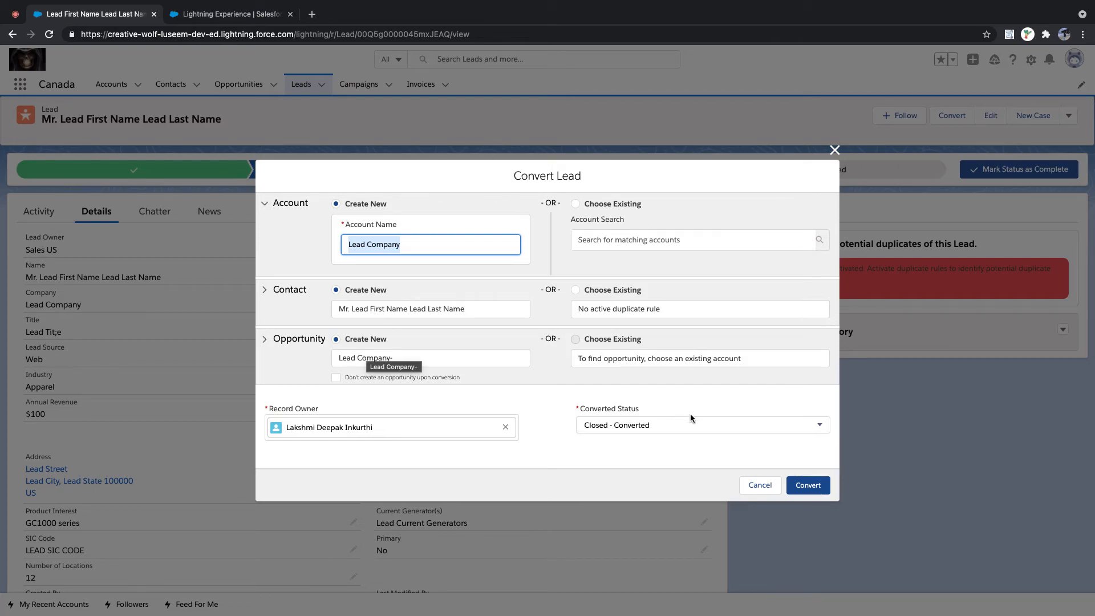
{"action": "left_click", "coordinate": [620, 432]}
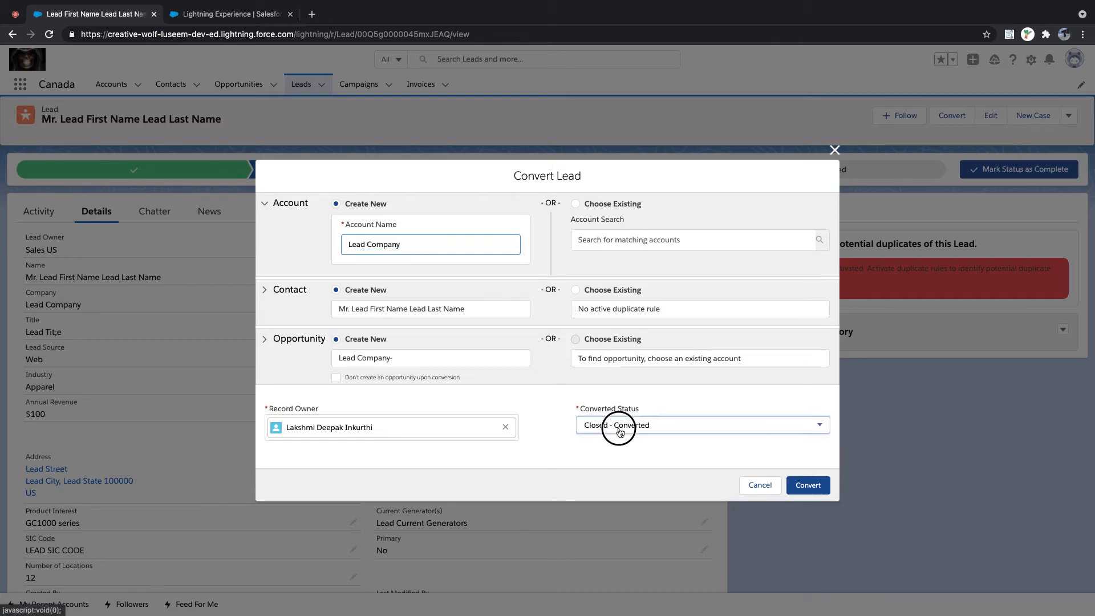
{"action": "left_click", "coordinate": [671, 406]}
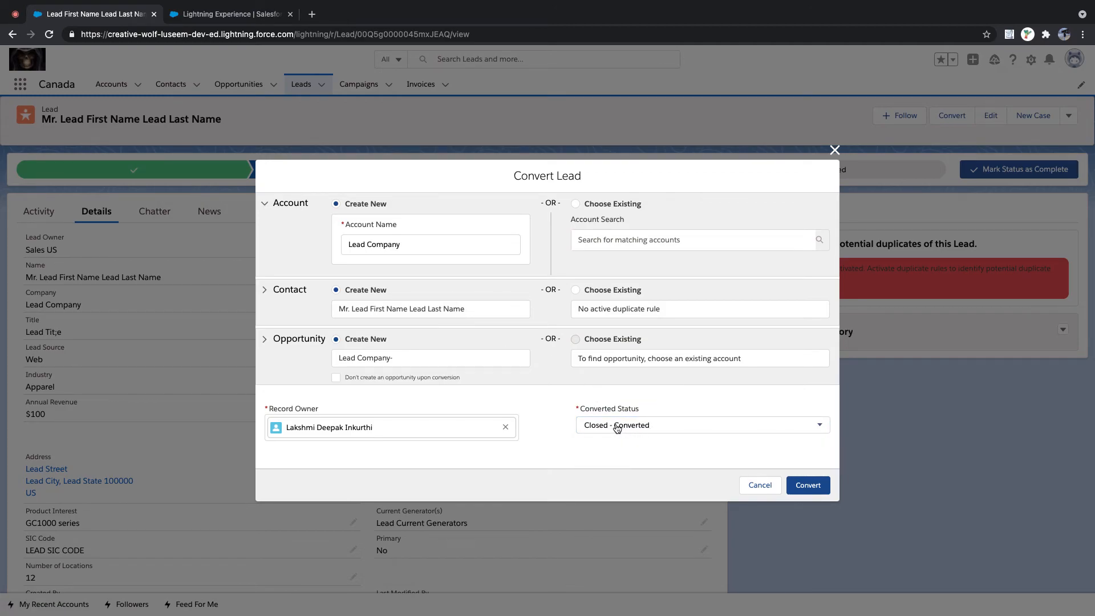
{"action": "left_click", "coordinate": [806, 485]}
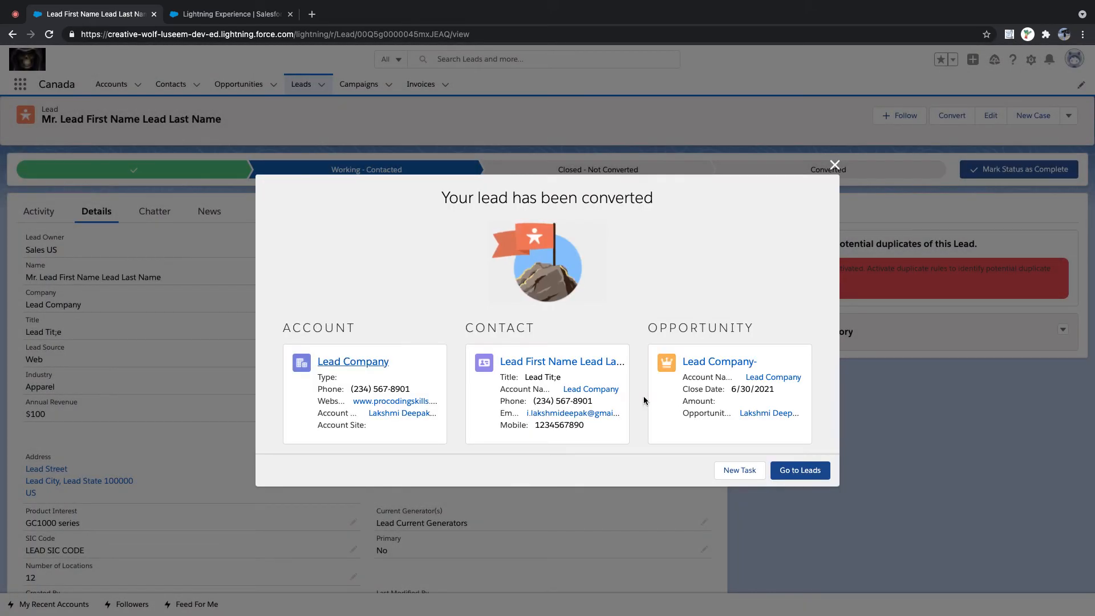
- Open the new Lead Company account, return the first tab to the Leads list, then view the account tab
{"action": "left_click", "coordinate": [357, 364]}
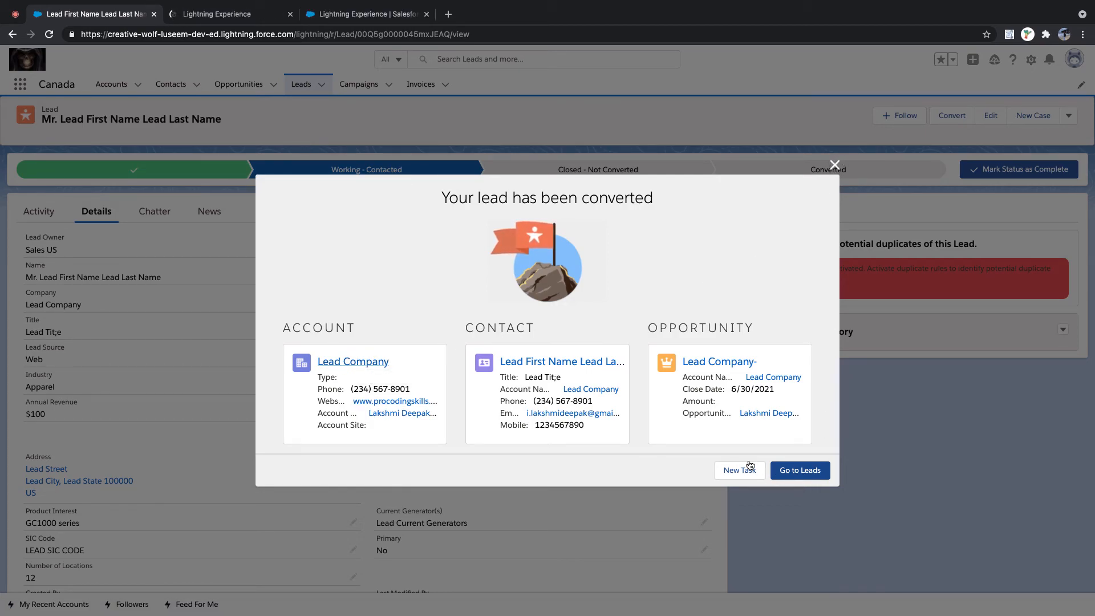
{"action": "left_click", "coordinate": [782, 477]}
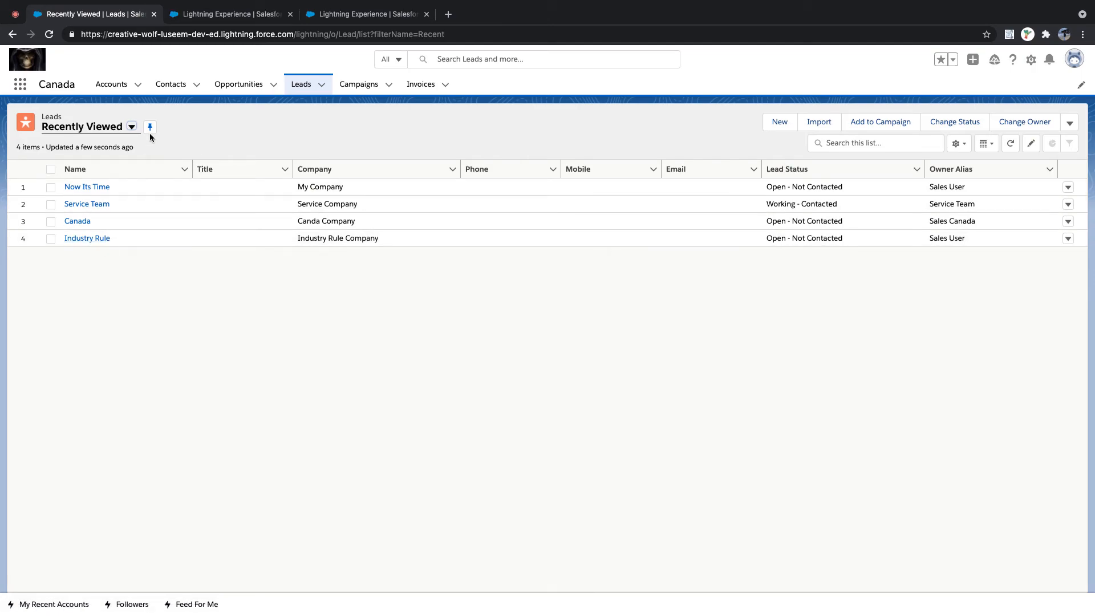
{"action": "left_click", "coordinate": [133, 127]}
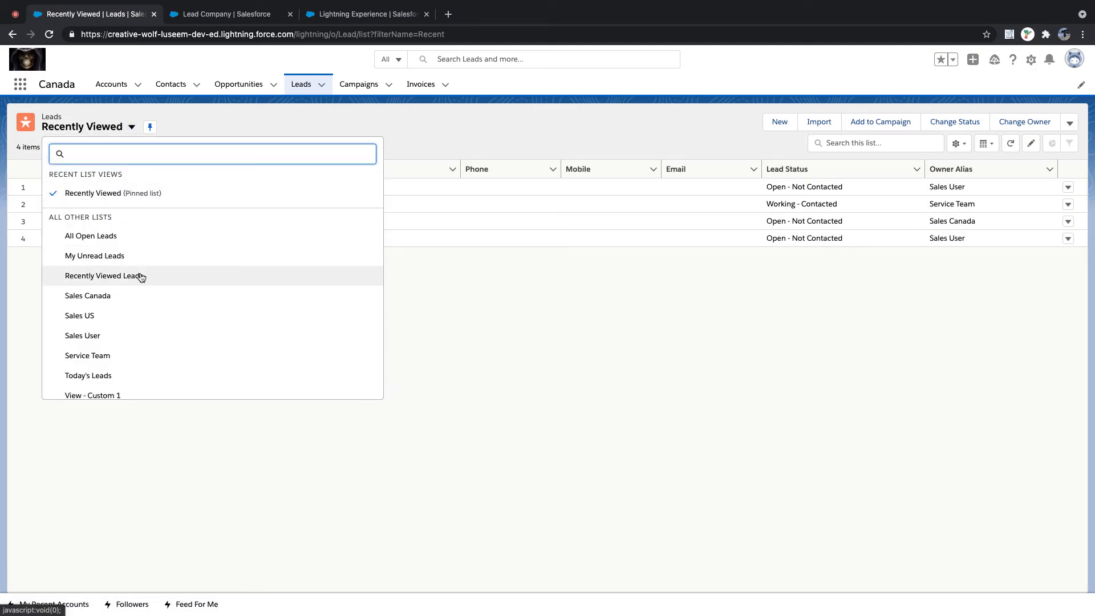
{"action": "scroll", "coordinate": [141, 277], "scroll_direction": "down", "scroll_amount": 1}
{"action": "scroll", "coordinate": [142, 278], "scroll_direction": "up", "scroll_amount": 1}
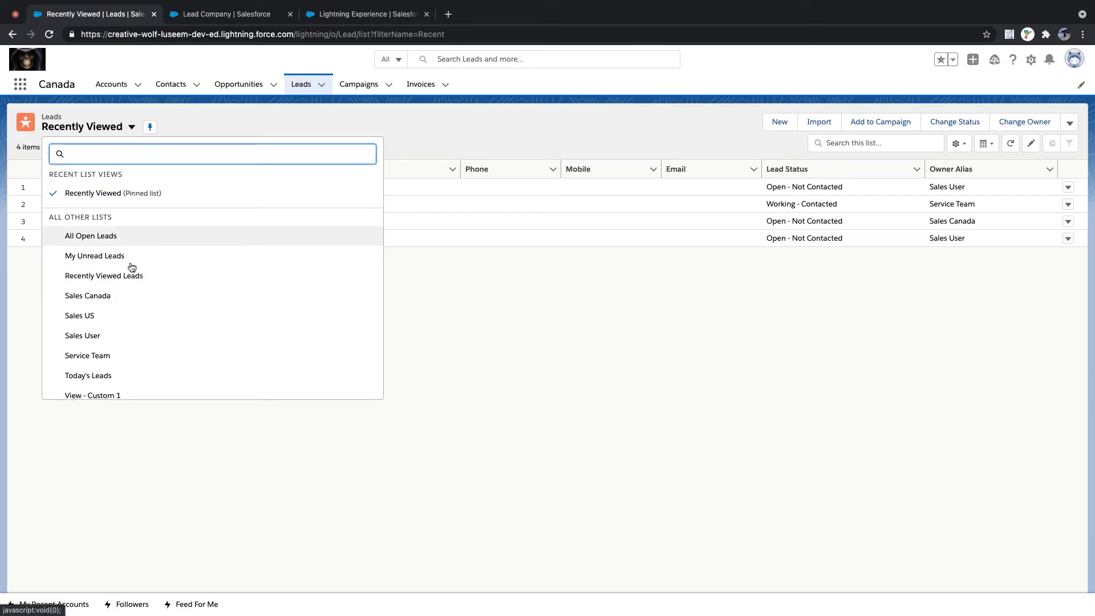
{"action": "left_click", "coordinate": [211, 17]}
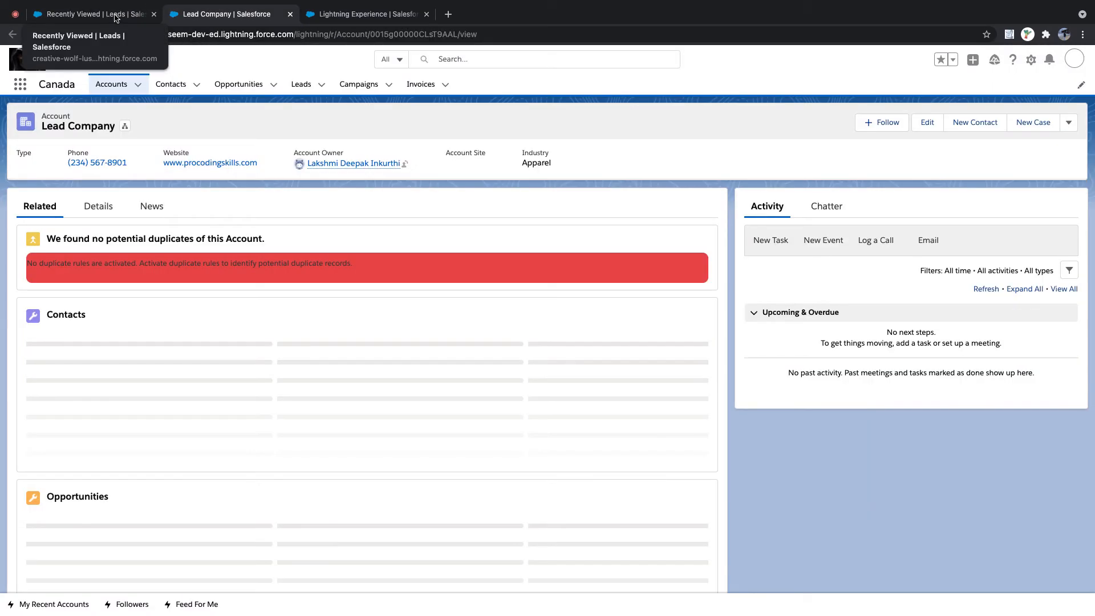
- Show the Details tab of the Lead Company account
{"action": "left_click", "coordinate": [116, 16]}
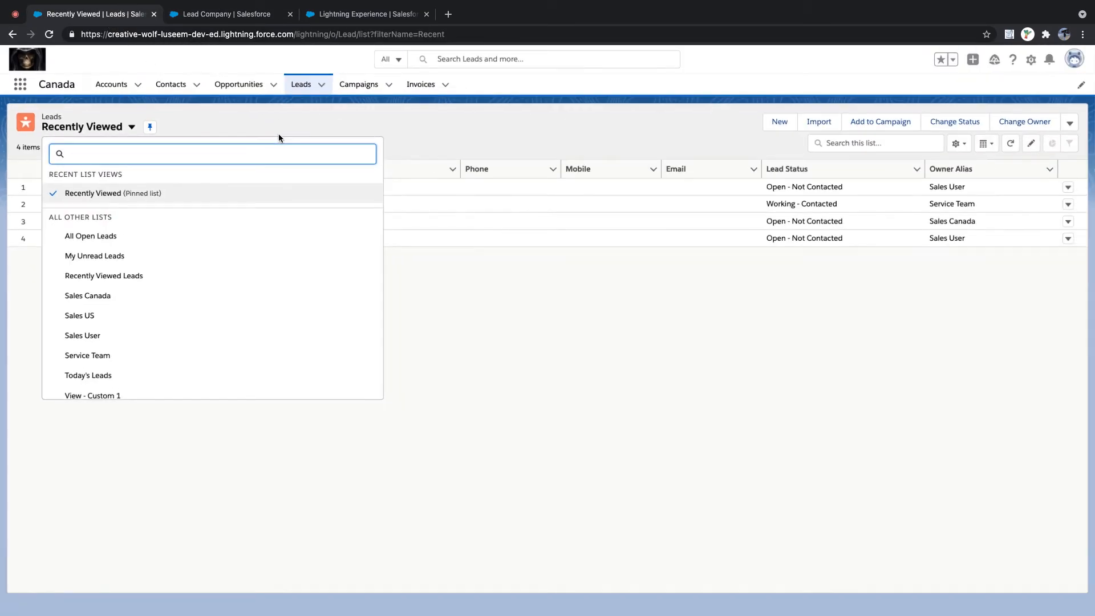
{"action": "left_click", "coordinate": [231, 16]}
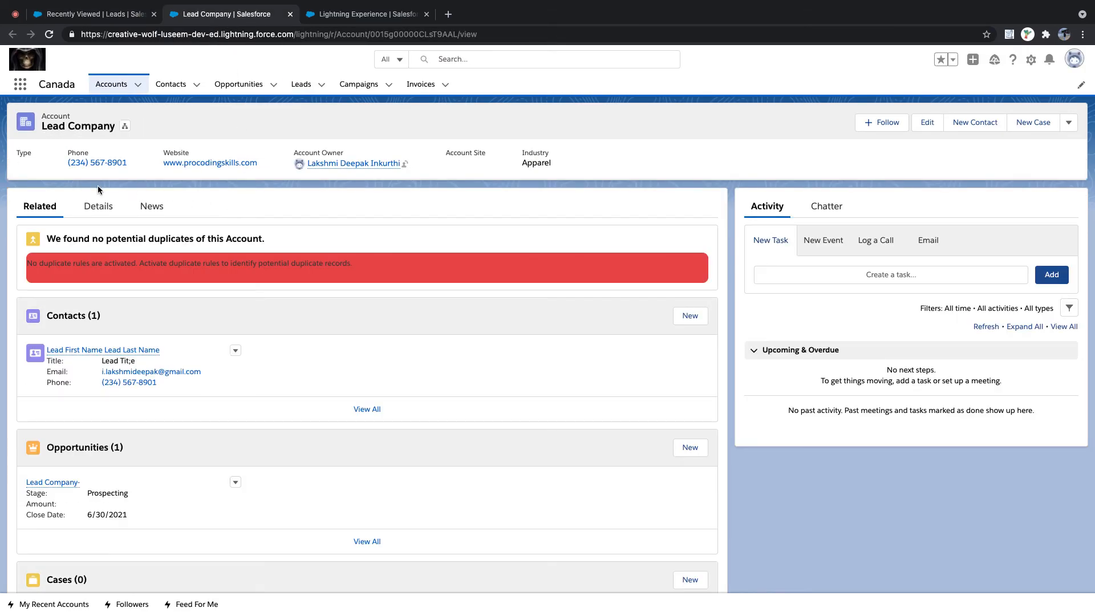
{"action": "left_click", "coordinate": [97, 207]}
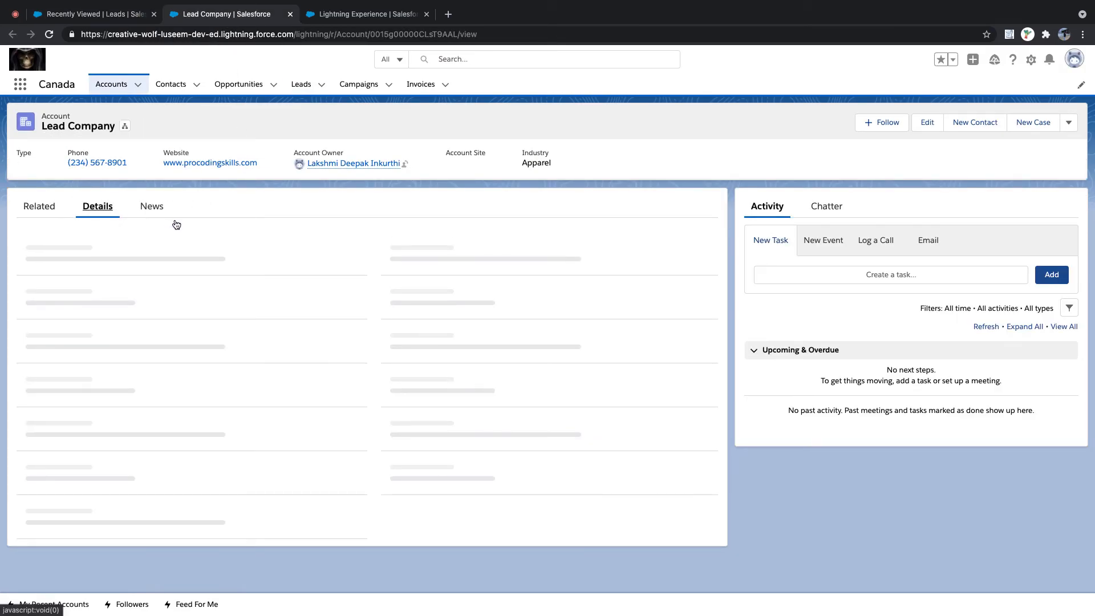
{"action": "scroll", "coordinate": [191, 260], "scroll_direction": "down", "scroll_amount": 1}
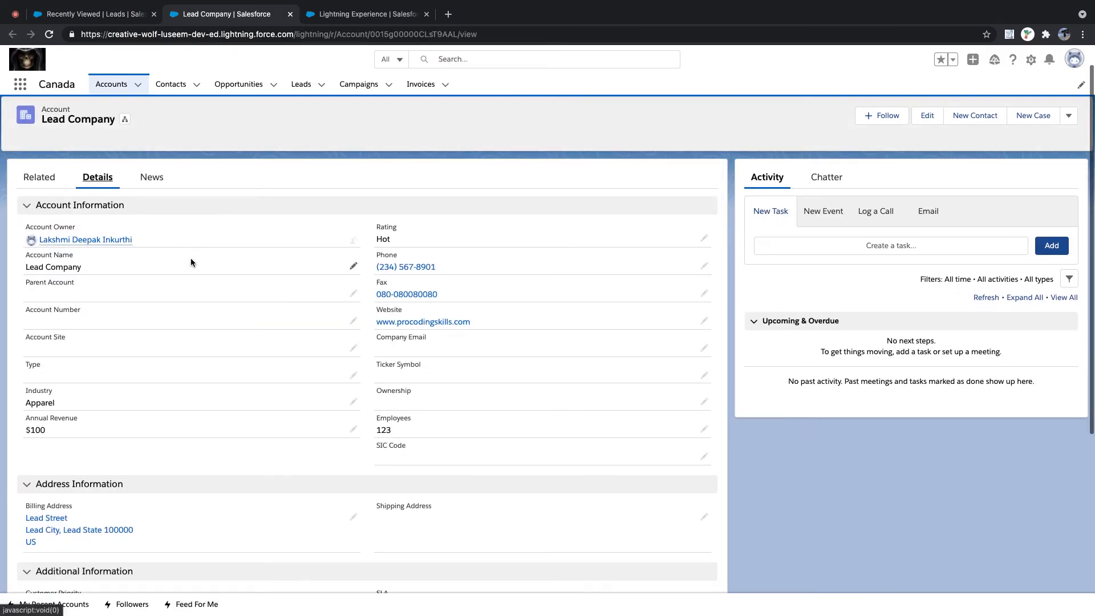
- Review the Account Name, Rating, Phone, Fax, Website and $100 Annual Revenue values
{"action": "left_click_drag", "start_coordinate": [23, 269], "coordinate": [92, 271]}
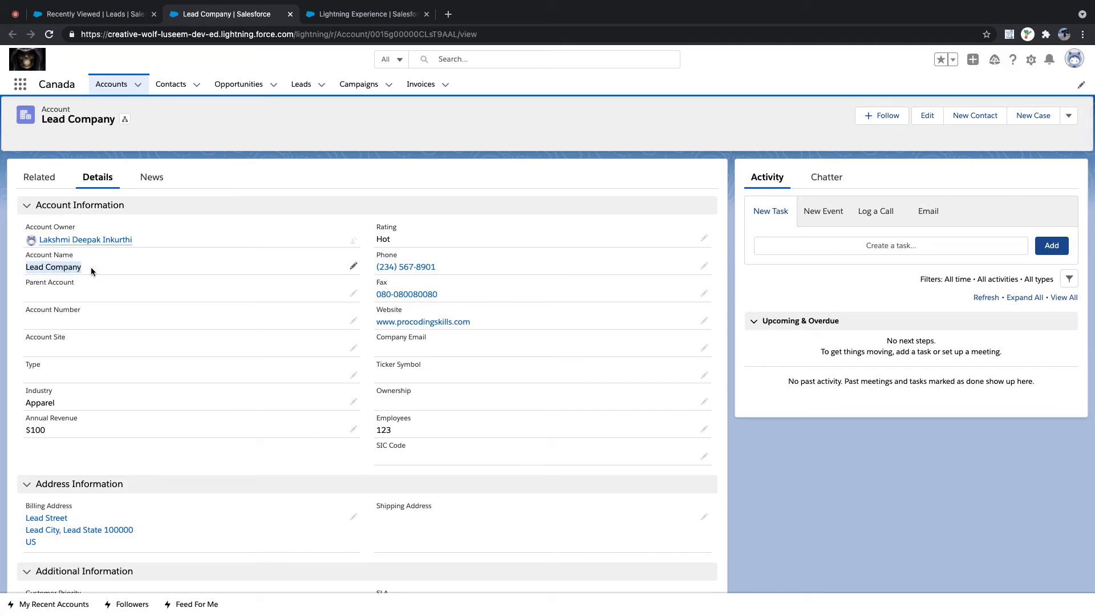
{"action": "left_click_drag", "start_coordinate": [375, 227], "coordinate": [446, 270]}
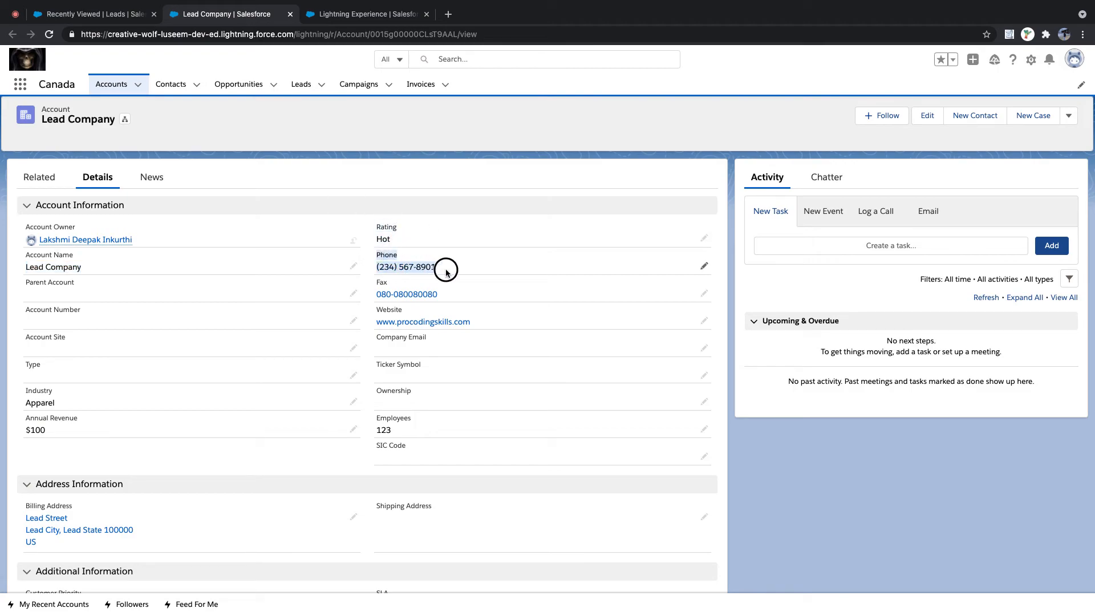
{"action": "left_click_drag", "start_coordinate": [374, 281], "coordinate": [455, 293]}
{"action": "left_click_drag", "start_coordinate": [374, 307], "coordinate": [468, 340]}
{"action": "left_click_drag", "start_coordinate": [375, 413], "coordinate": [440, 435]}
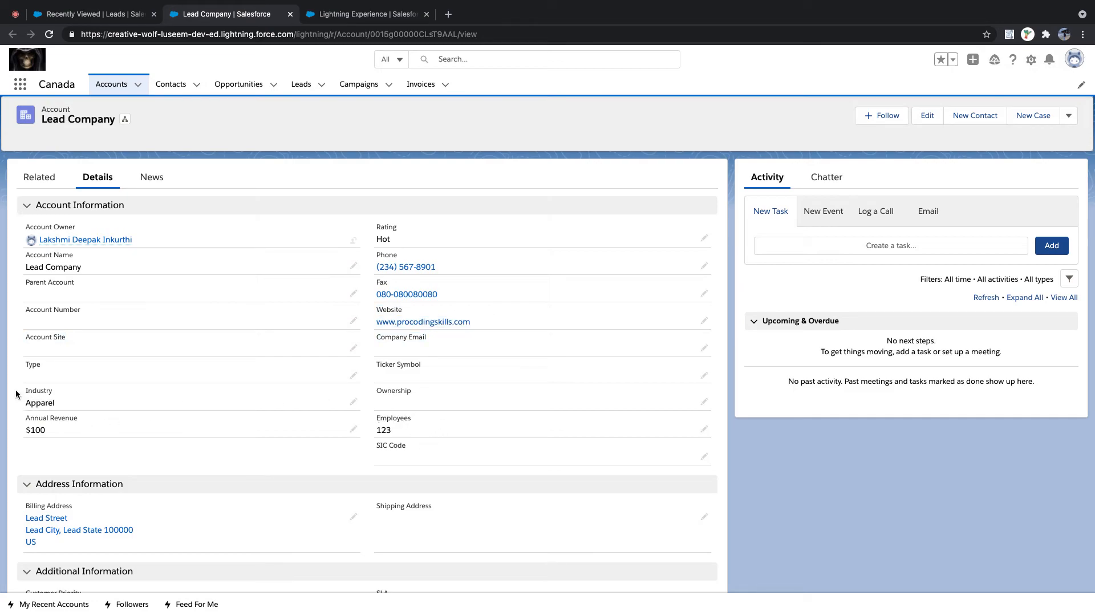
{"action": "left_click_drag", "start_coordinate": [23, 415], "coordinate": [71, 432]}
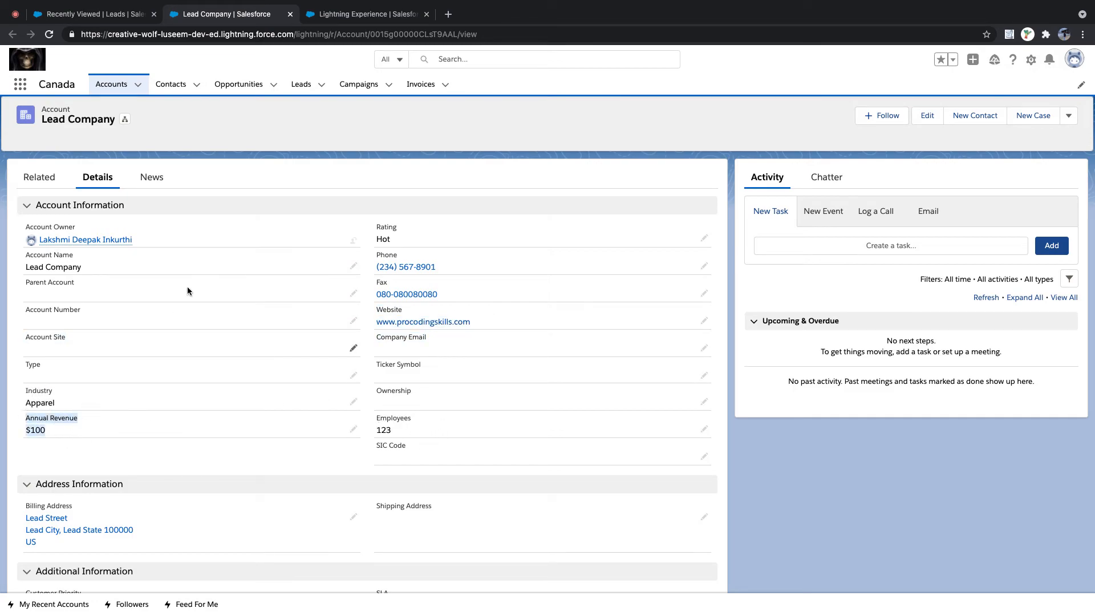
{"action": "scroll", "coordinate": [259, 256], "scroll_direction": "down", "scroll_amount": 3}
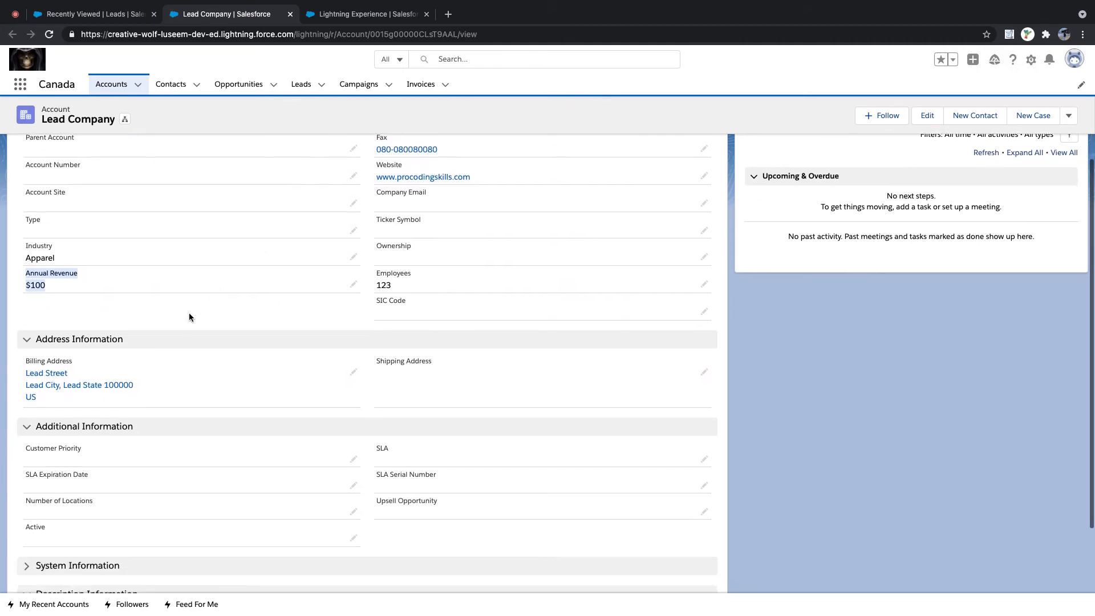
{"action": "left_click_drag", "start_coordinate": [22, 363], "coordinate": [139, 396]}
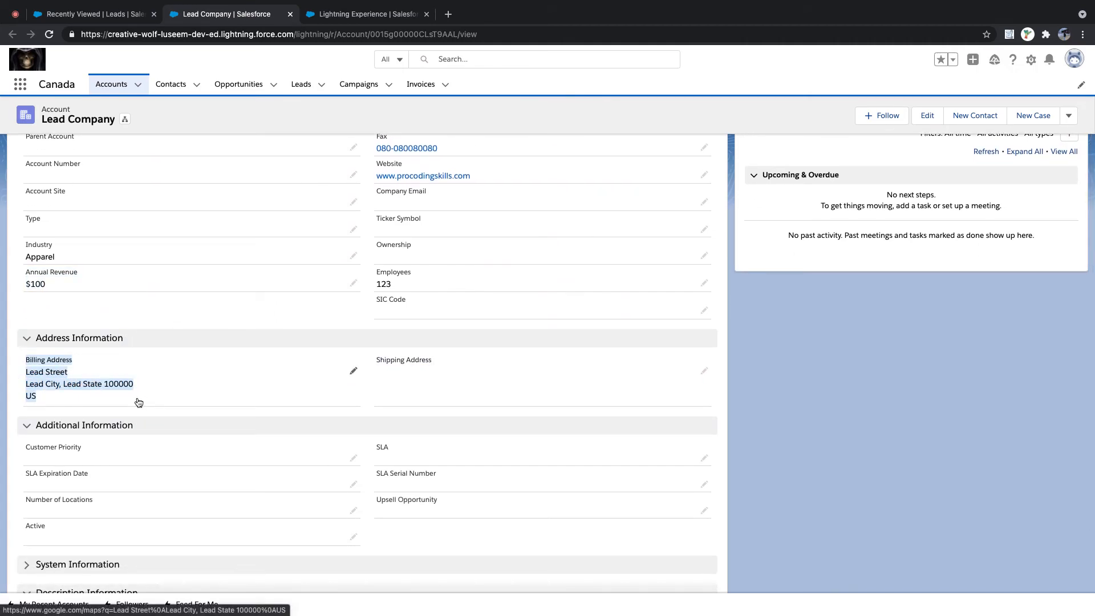
{"action": "scroll", "coordinate": [132, 376], "scroll_direction": "up", "scroll_amount": 2}
{"action": "scroll", "coordinate": [126, 371], "scroll_direction": "down", "scroll_amount": 3}
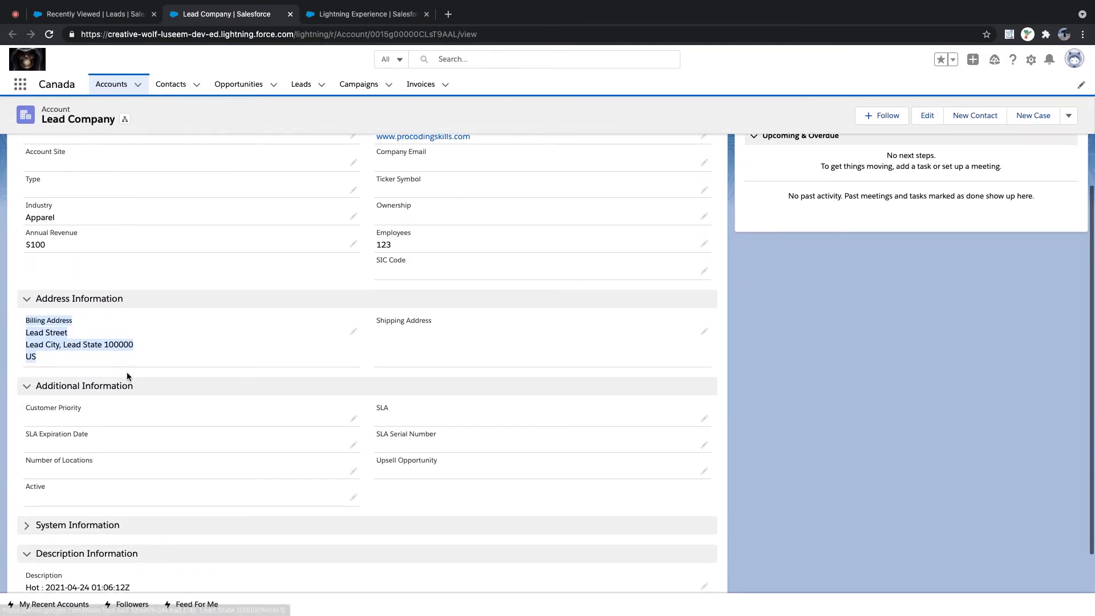
{"action": "scroll", "coordinate": [127, 372], "scroll_direction": "down", "scroll_amount": 2}
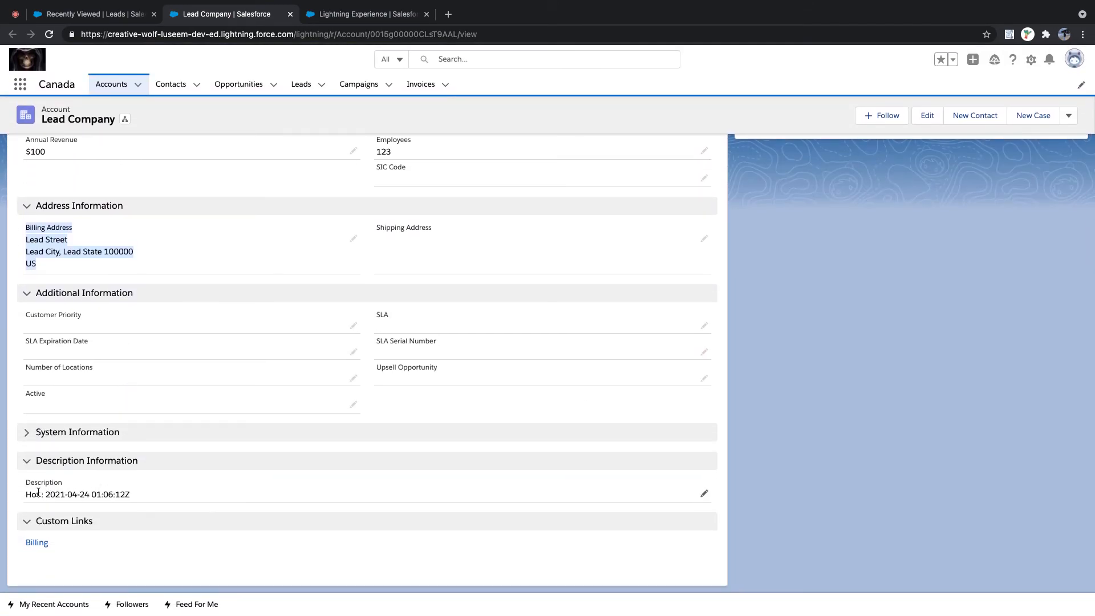
{"action": "left_click_drag", "start_coordinate": [27, 494], "coordinate": [135, 491]}
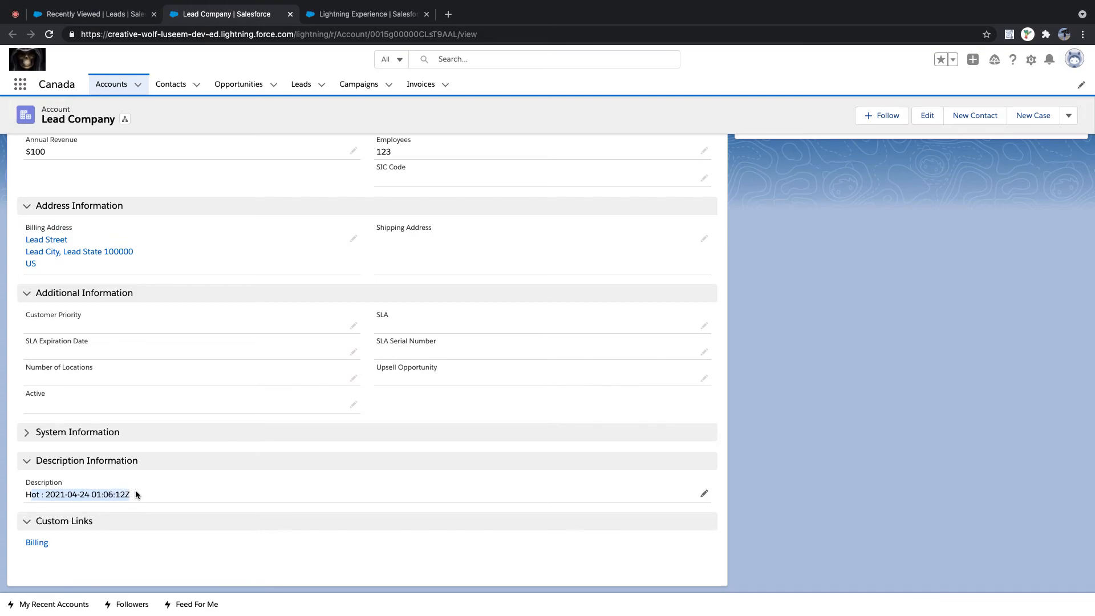
{"action": "scroll", "coordinate": [135, 491], "scroll_direction": "up", "scroll_amount": 6}
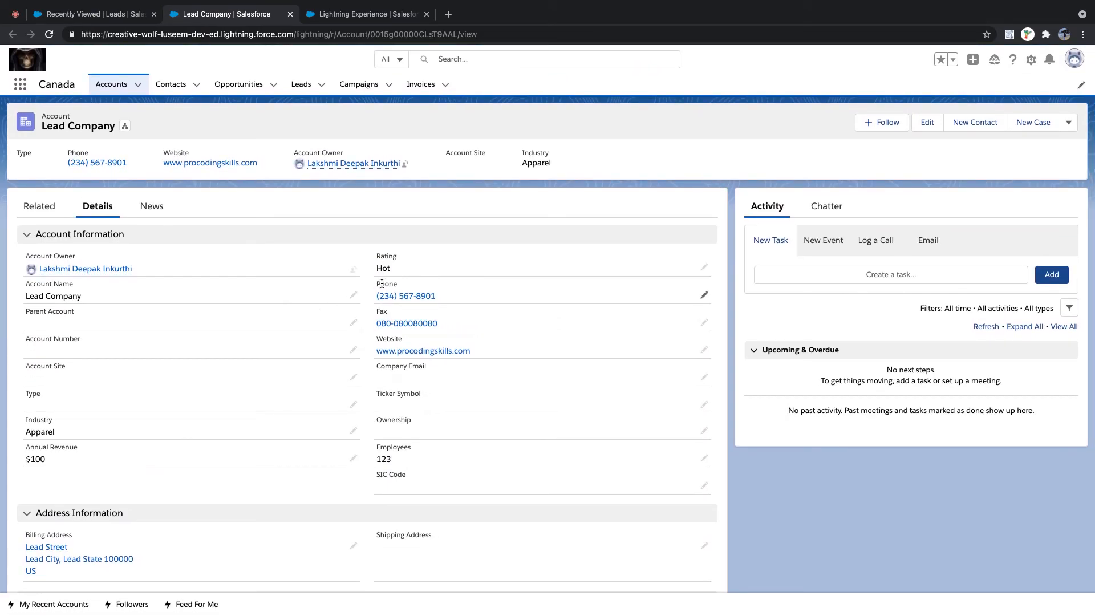
{"action": "scroll", "coordinate": [341, 327], "scroll_direction": "down", "scroll_amount": 5}
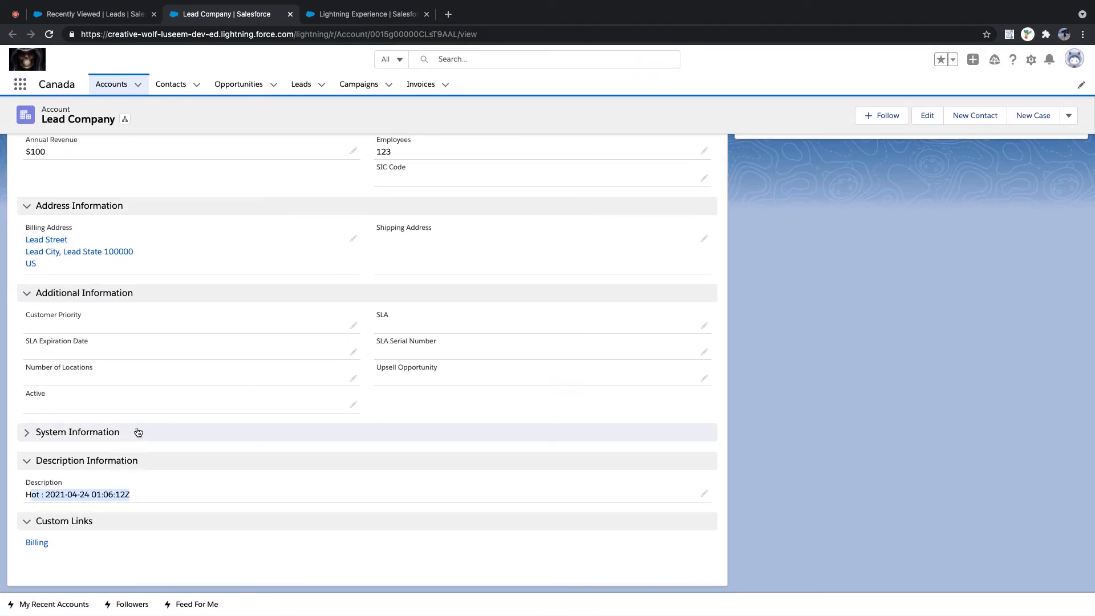
{"action": "left_click", "coordinate": [35, 543]}
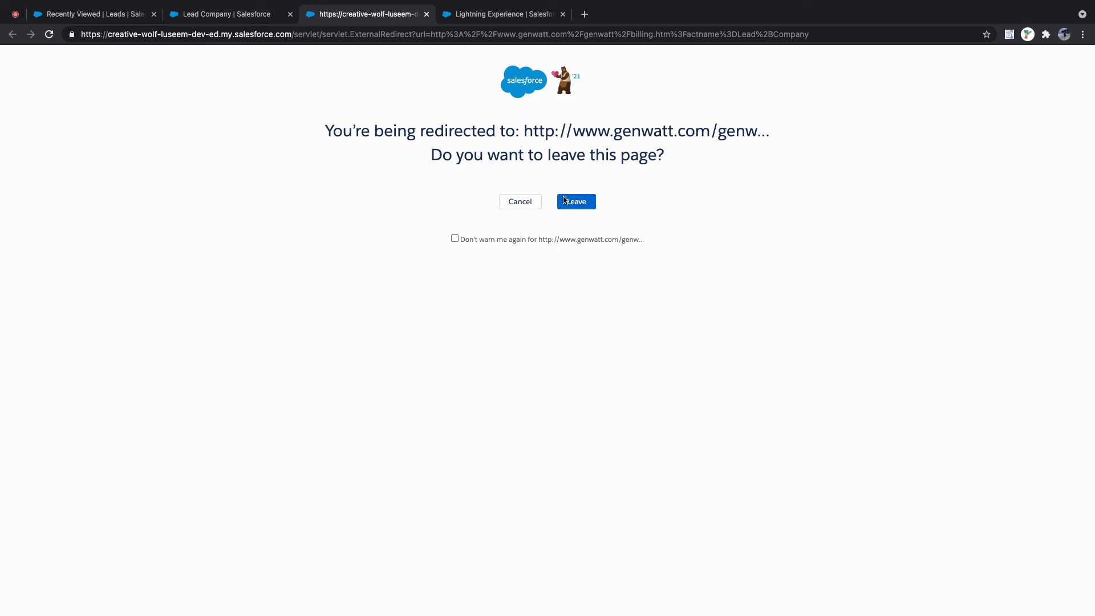
{"action": "left_click", "coordinate": [573, 201]}
{"action": "left_click", "coordinate": [587, 204]}
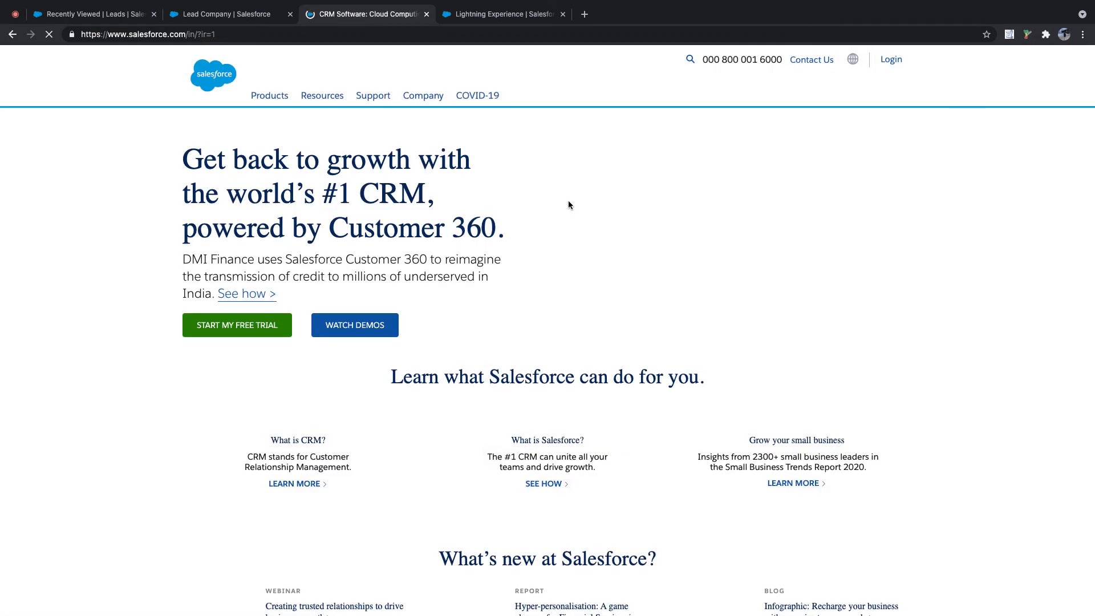
{"action": "left_click", "coordinate": [426, 14]}
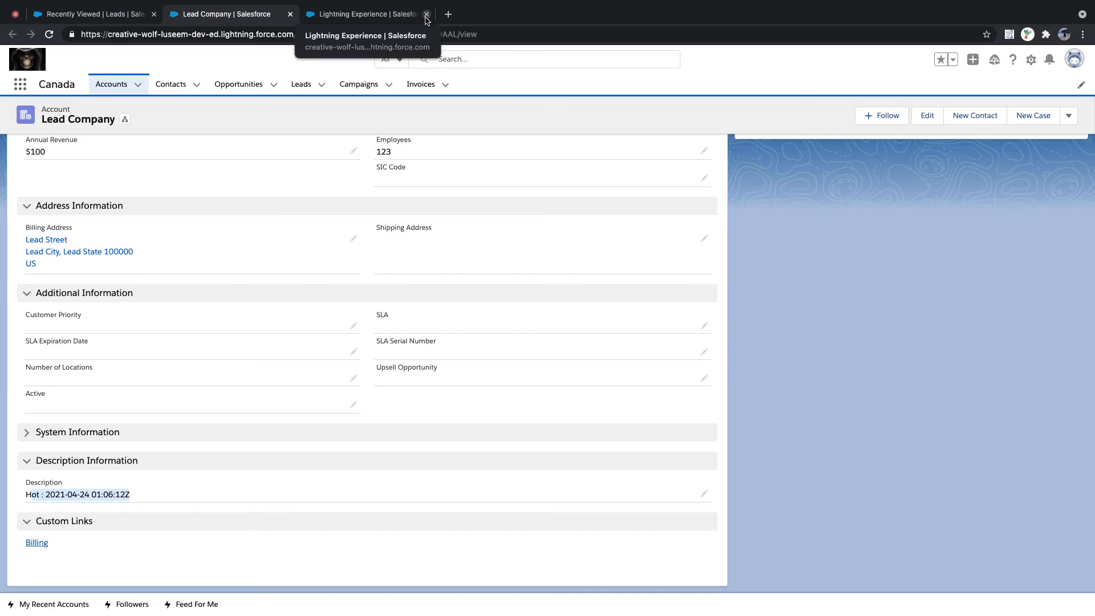
{"action": "scroll", "coordinate": [274, 340], "scroll_direction": "up", "scroll_amount": 10}
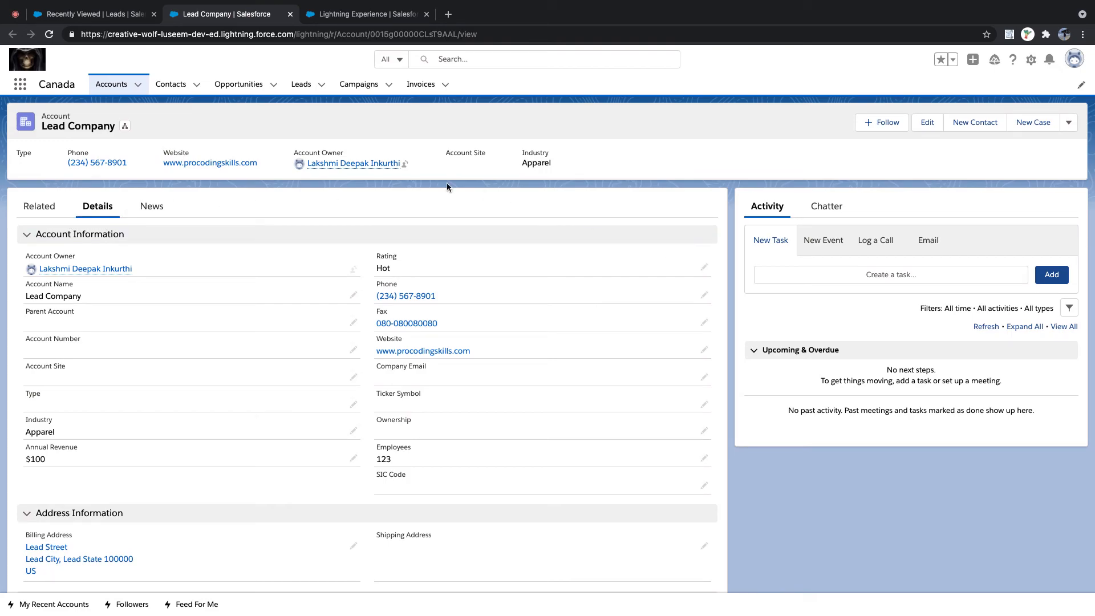
- Open the converted contact and opportunity from the account's Related list in new tabs
{"action": "left_click", "coordinate": [60, 207]}
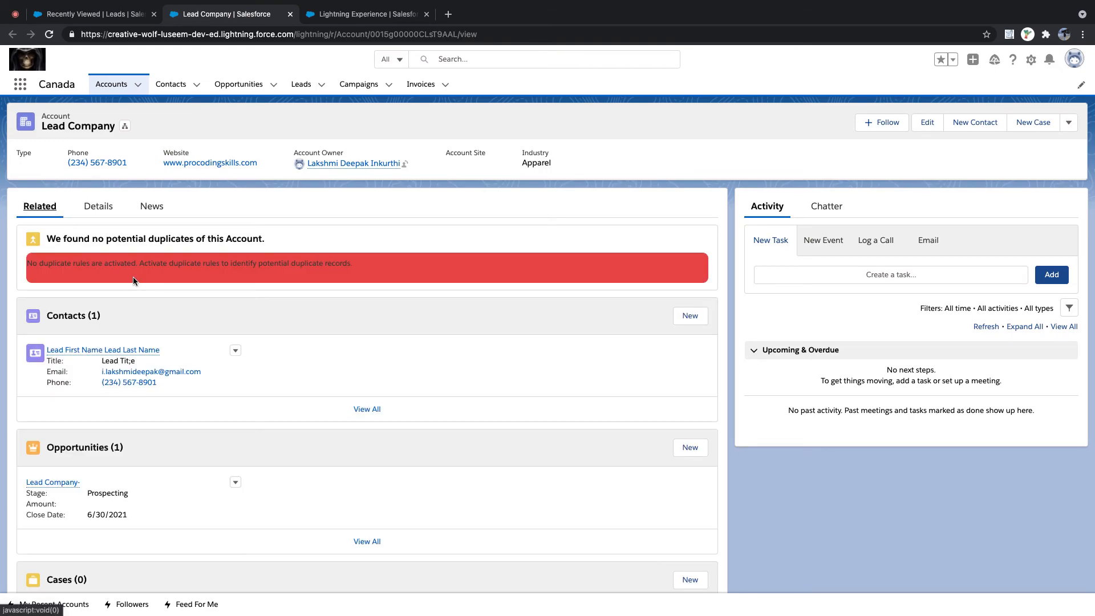
{"action": "left_click", "coordinate": [100, 352], "text": "super"}
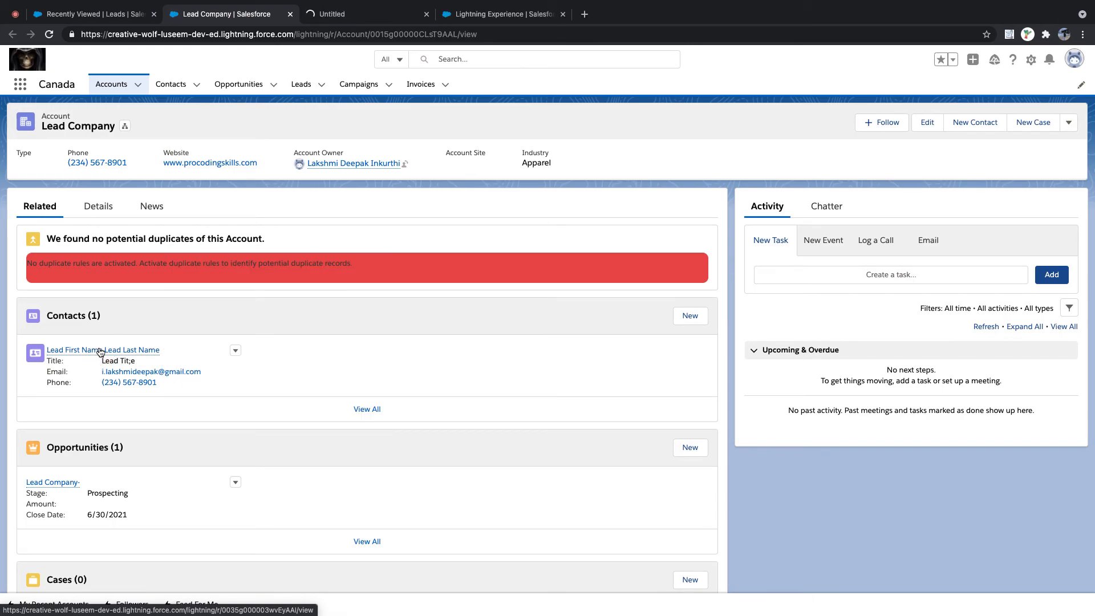
{"action": "left_click", "coordinate": [66, 484], "text": "super"}
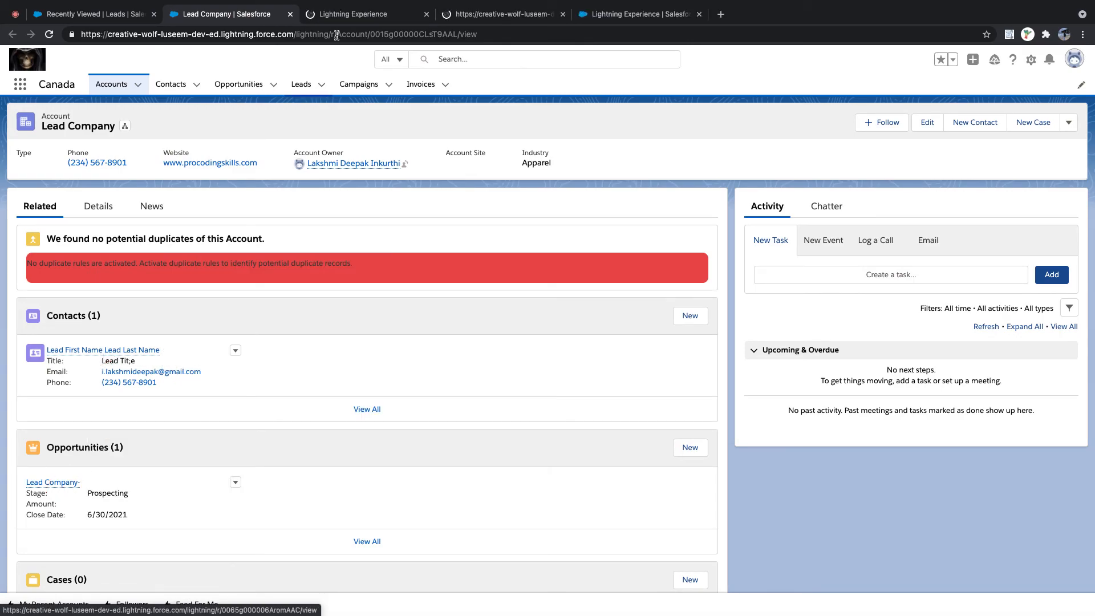
{"action": "left_click", "coordinate": [354, 12]}
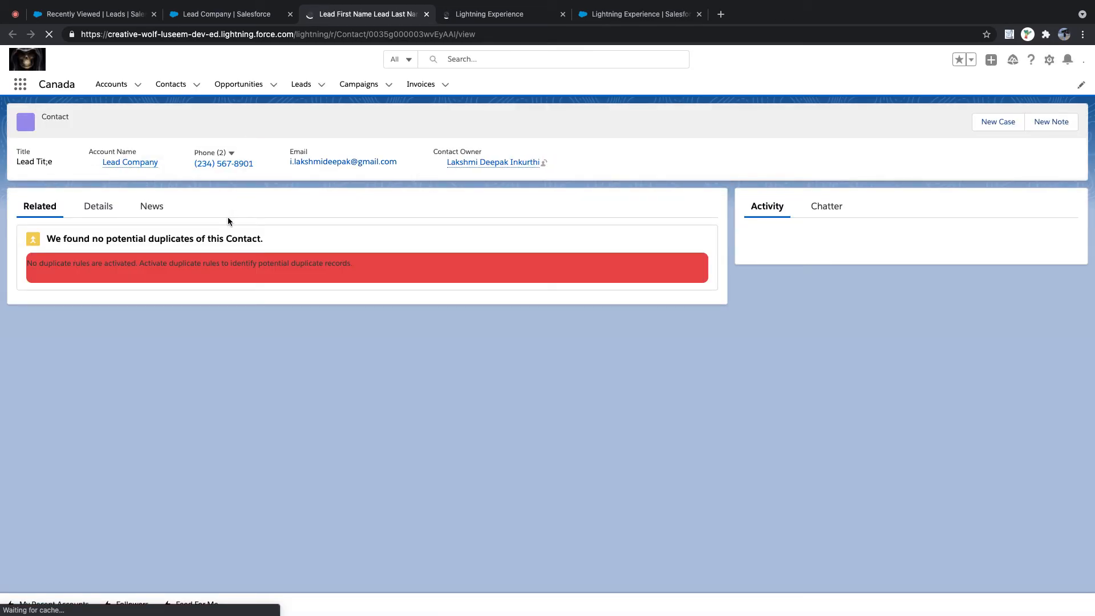
- Show the contact's details, entering and leaving edit mode without changes
{"action": "left_click", "coordinate": [98, 209]}
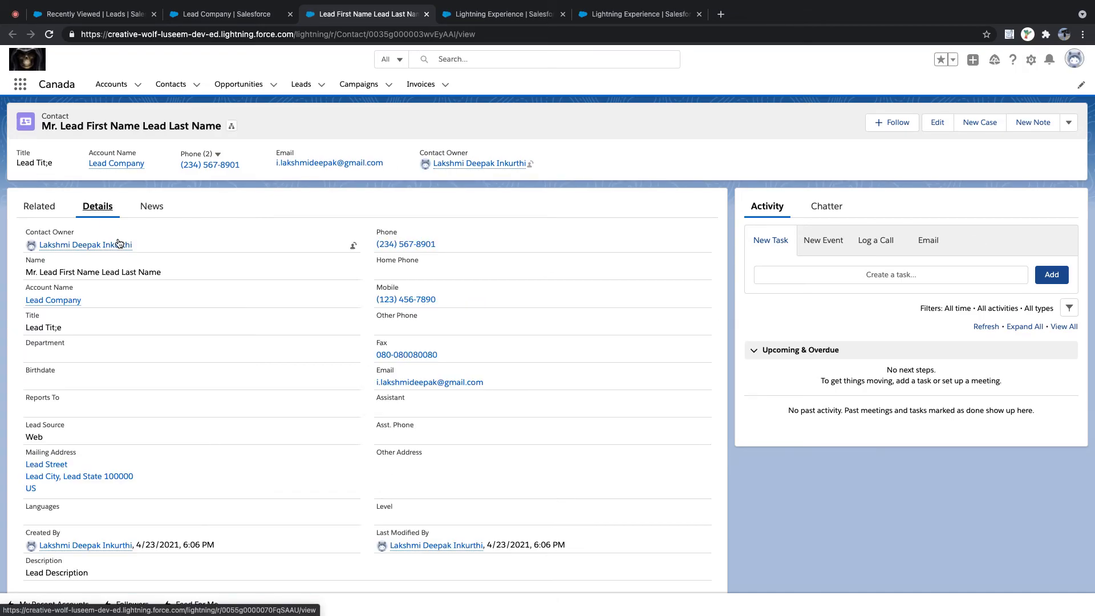
{"action": "triple_click", "coordinate": [172, 273]}
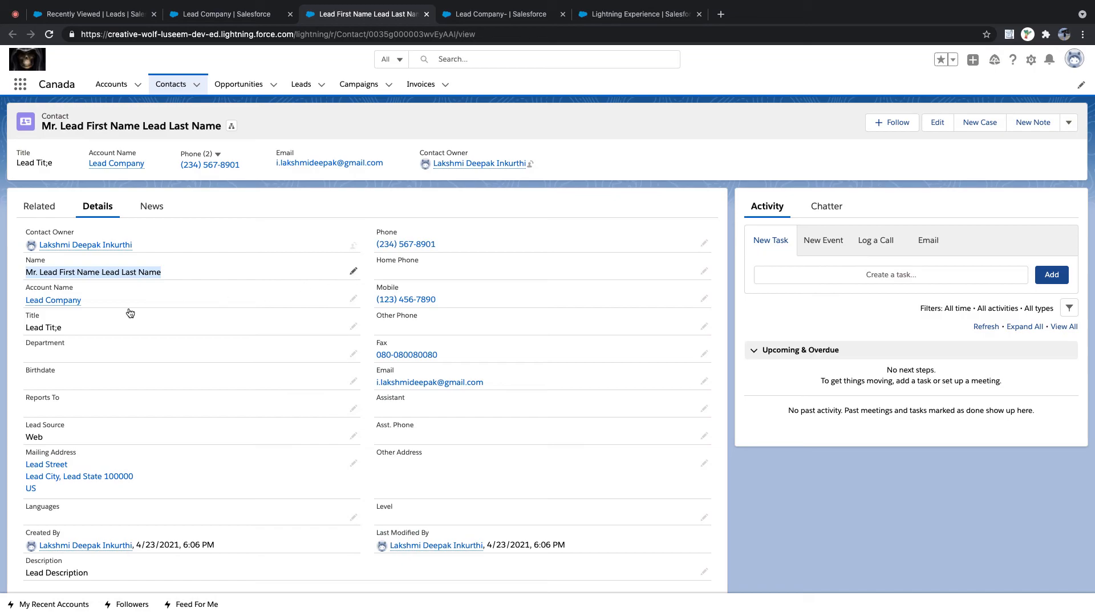
{"action": "left_click", "coordinate": [354, 271]}
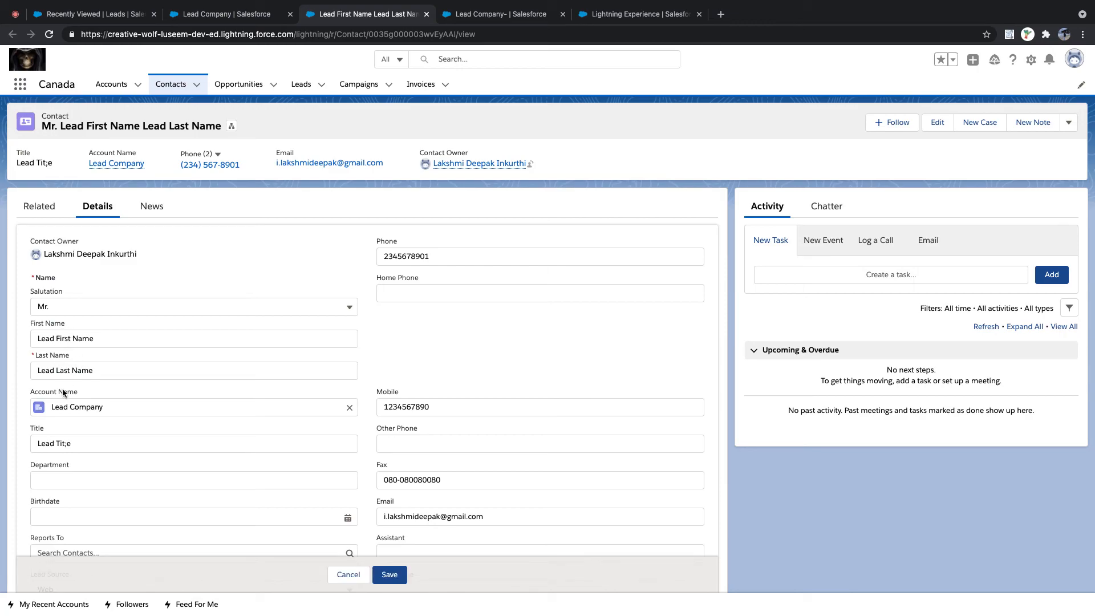
{"action": "left_click", "coordinate": [348, 576]}
- Review the contact's Lead Street mailing address and Lead Description text
{"action": "mouse_move", "coordinate": [79, 301]}
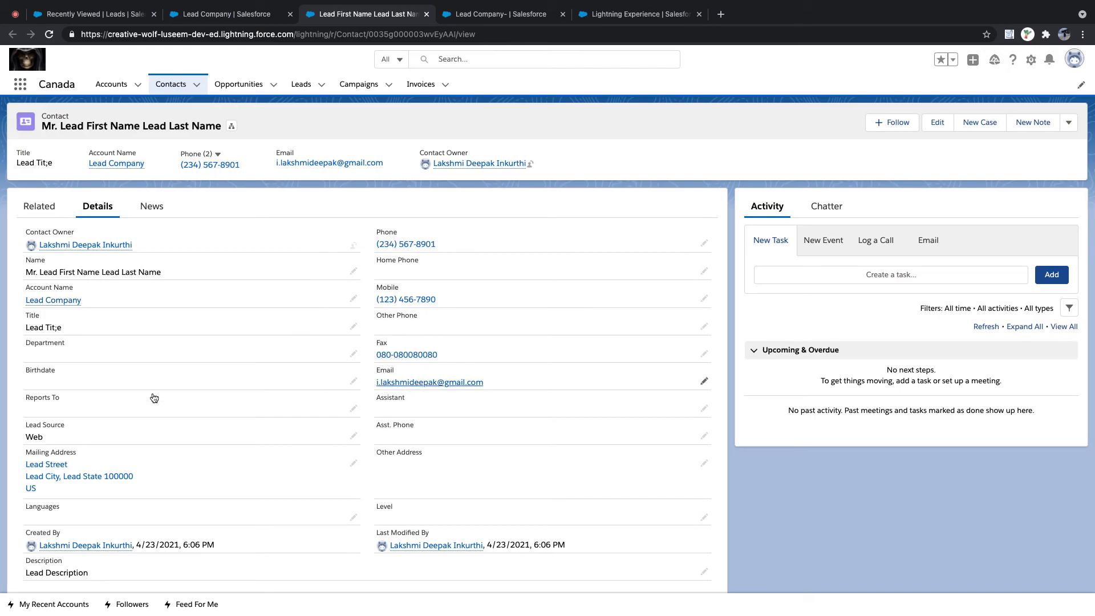
{"action": "scroll", "coordinate": [73, 419], "scroll_direction": "down", "scroll_amount": 1}
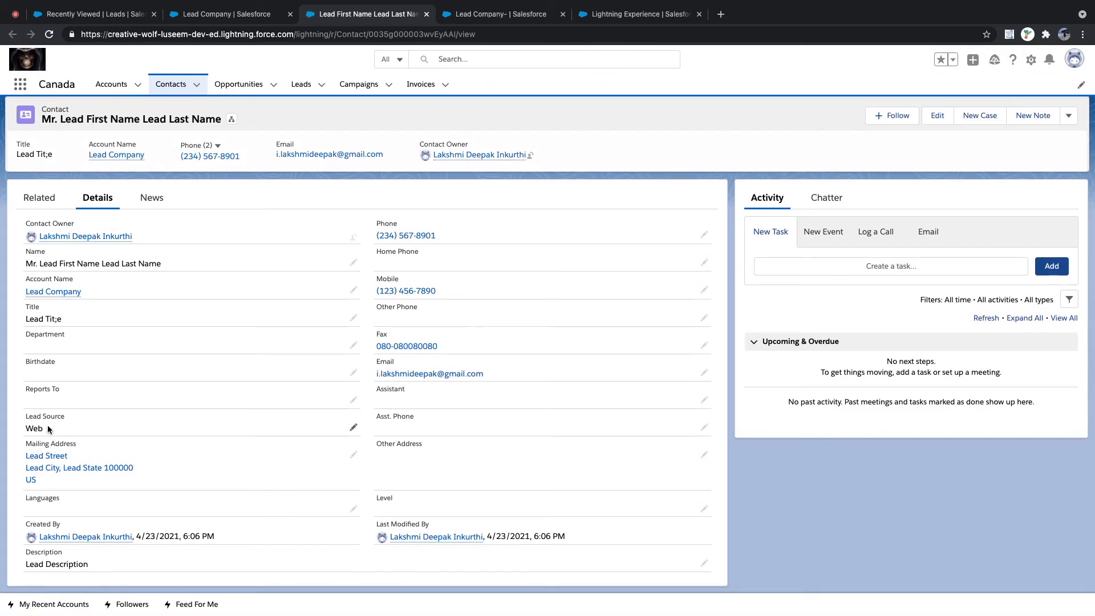
{"action": "scroll", "coordinate": [42, 427], "scroll_direction": "up", "scroll_amount": 1}
{"action": "left_click_drag", "start_coordinate": [23, 450], "coordinate": [82, 491]}
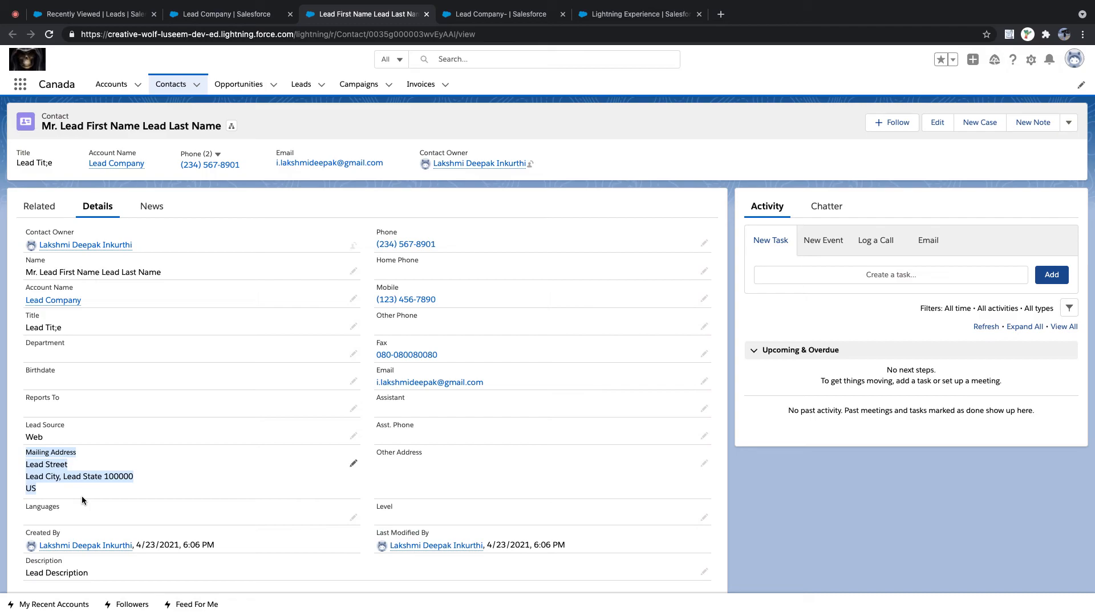
{"action": "scroll", "coordinate": [76, 440], "scroll_direction": "down", "scroll_amount": 1}
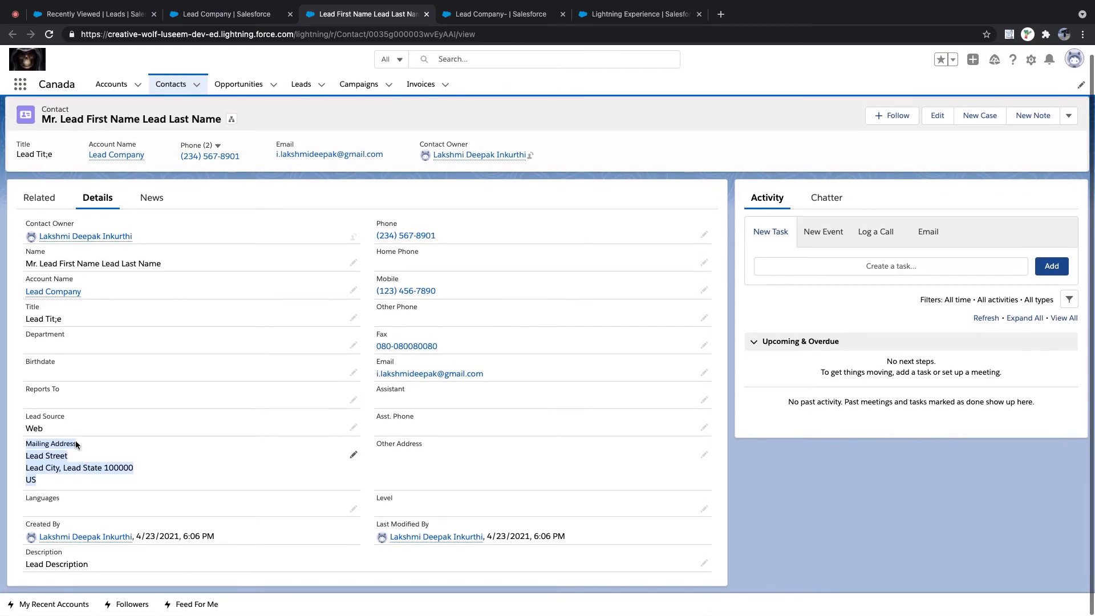
{"action": "scroll", "coordinate": [76, 440], "scroll_direction": "up", "scroll_amount": 1}
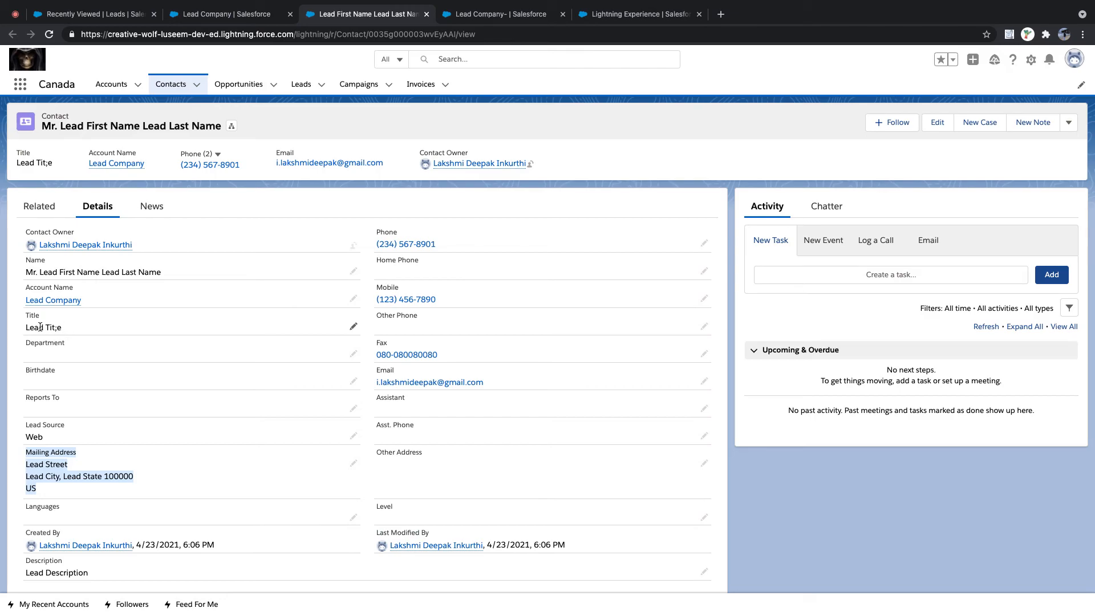
{"action": "scroll", "coordinate": [122, 354], "scroll_direction": "down", "scroll_amount": 1}
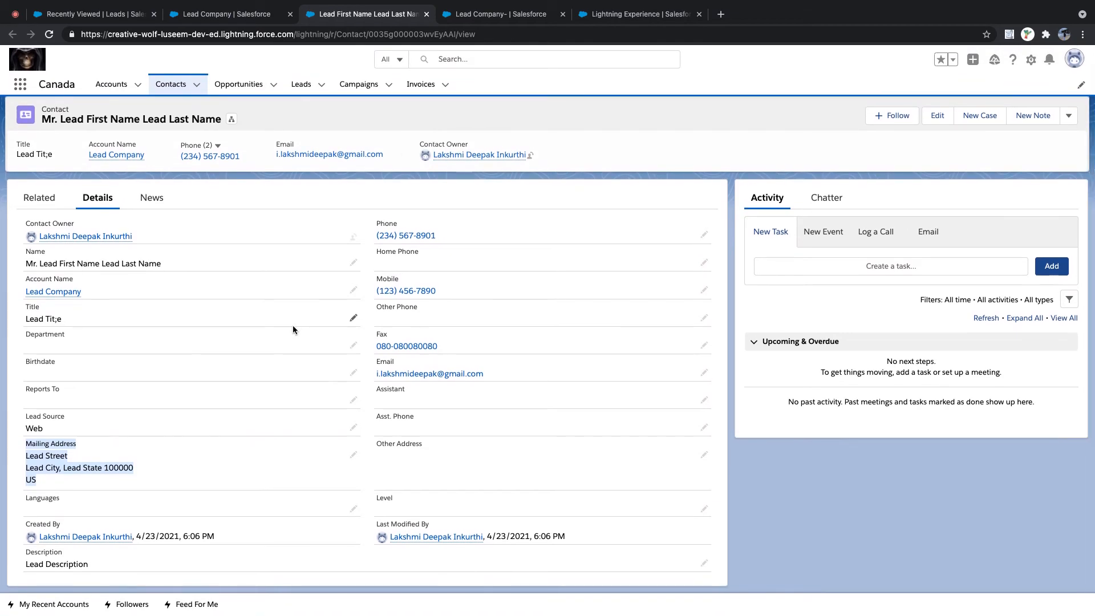
{"action": "left_click_drag", "start_coordinate": [24, 567], "coordinate": [114, 567]}
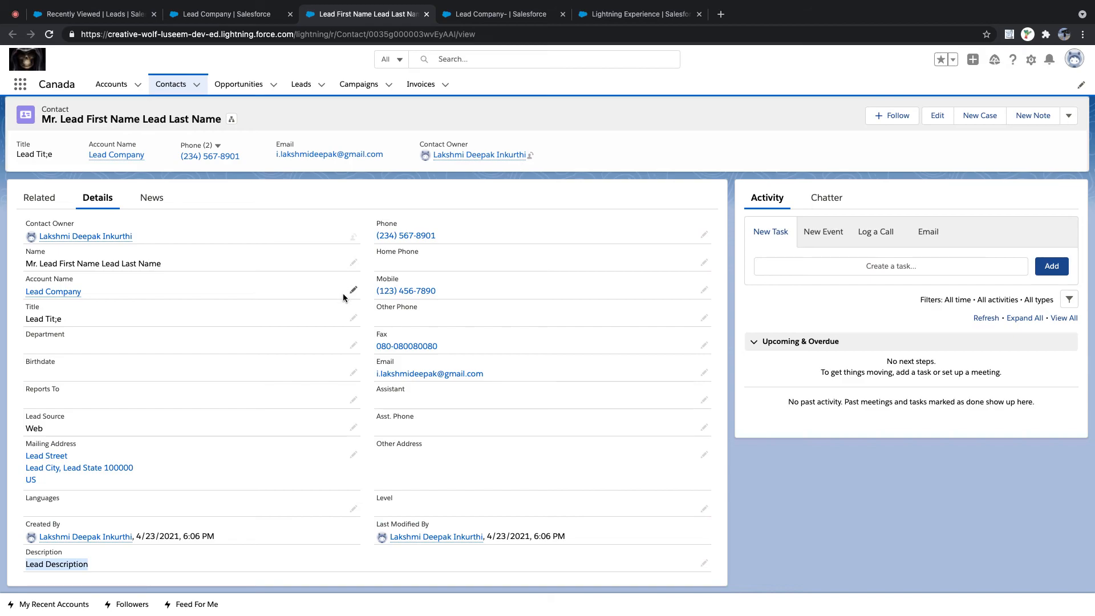
{"action": "left_click", "coordinate": [489, 18]}
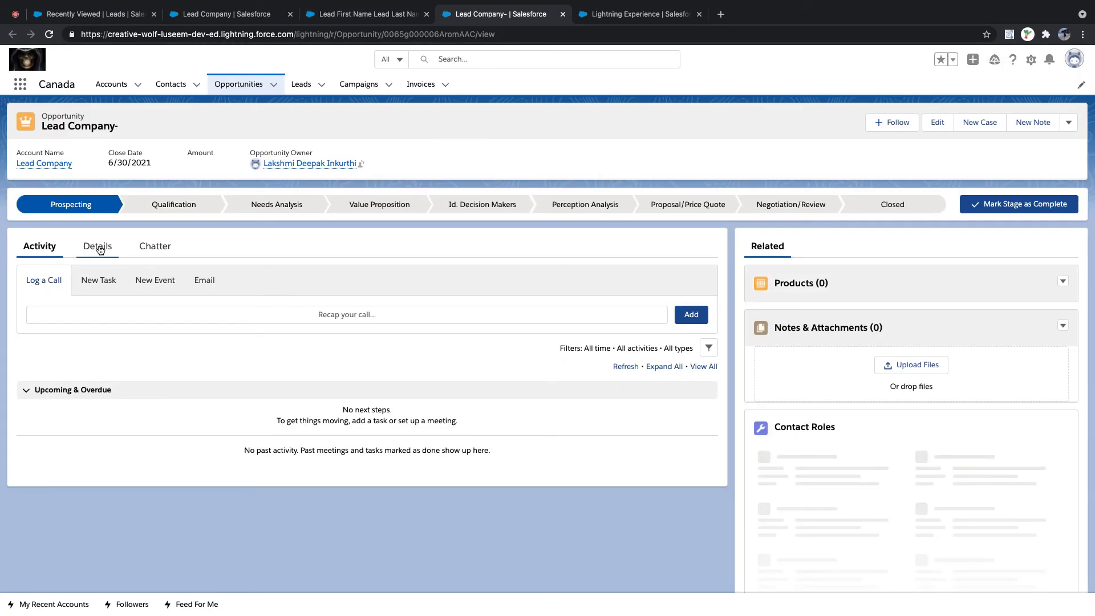
- Show the opportunity's details and point out the Lead Company- opportunity name
{"action": "left_click", "coordinate": [100, 250]}
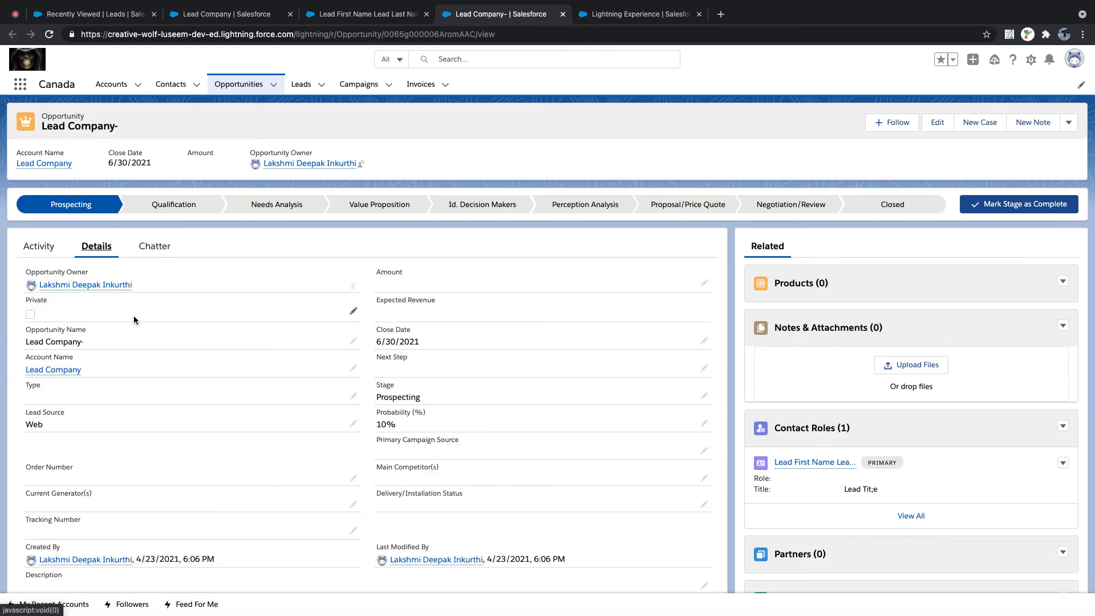
{"action": "scroll", "coordinate": [135, 320], "scroll_direction": "down", "scroll_amount": 3}
{"action": "scroll", "coordinate": [136, 320], "scroll_direction": "up", "scroll_amount": 3}
{"action": "scroll", "coordinate": [135, 320], "scroll_direction": "down", "scroll_amount": 1}
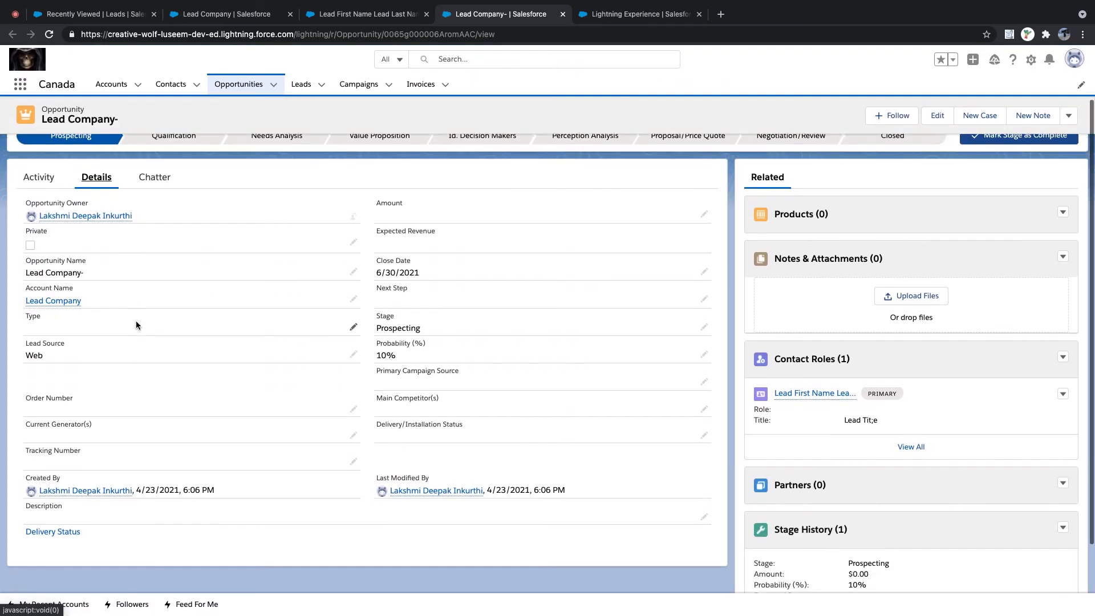
{"action": "scroll", "coordinate": [136, 321], "scroll_direction": "up", "scroll_amount": 2}
{"action": "left_click_drag", "start_coordinate": [29, 320], "coordinate": [89, 321]}
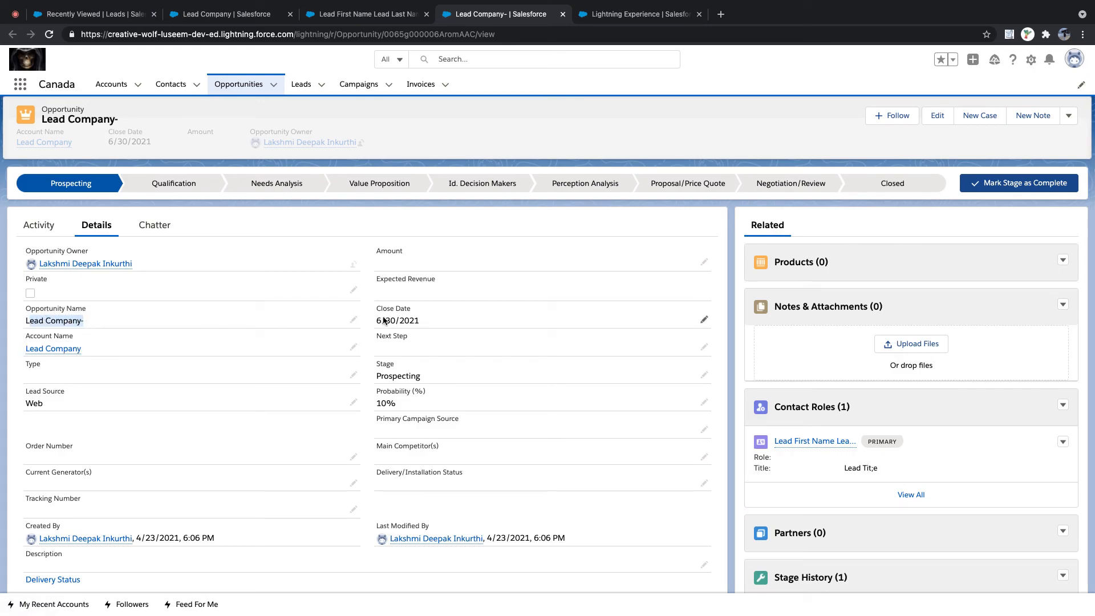
- Highlight the 6/30/2021 Close Date, then open the Delivery Status link
{"action": "left_click_drag", "start_coordinate": [371, 320], "coordinate": [426, 324]}
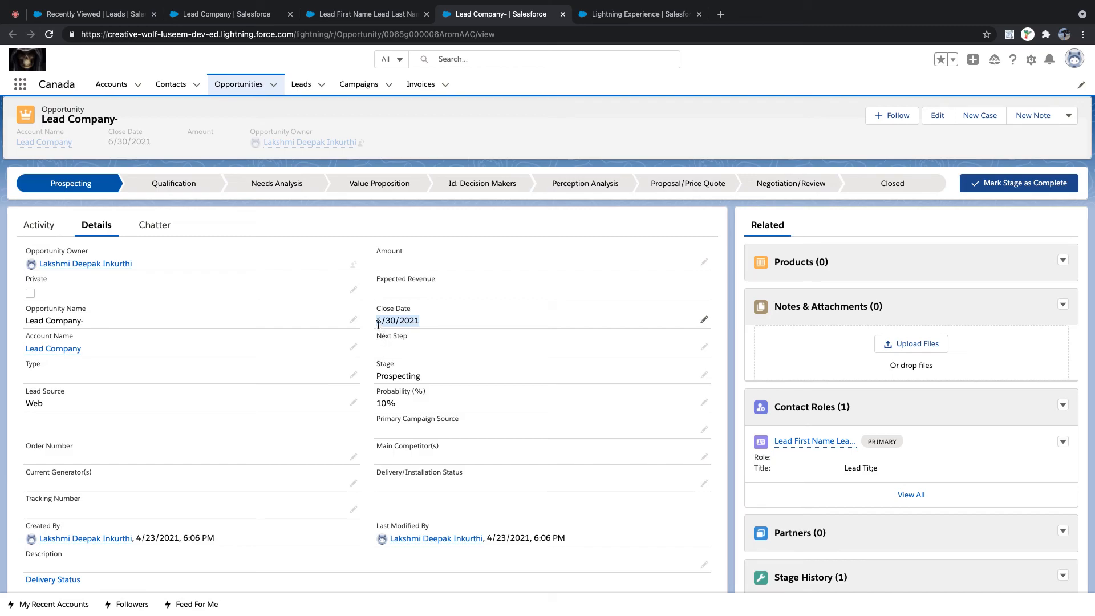
{"action": "left_click_drag", "start_coordinate": [374, 321], "coordinate": [444, 324]}
{"action": "left_click_drag", "start_coordinate": [376, 311], "coordinate": [443, 325]}
{"action": "scroll", "coordinate": [64, 405], "scroll_direction": "down", "scroll_amount": 3}
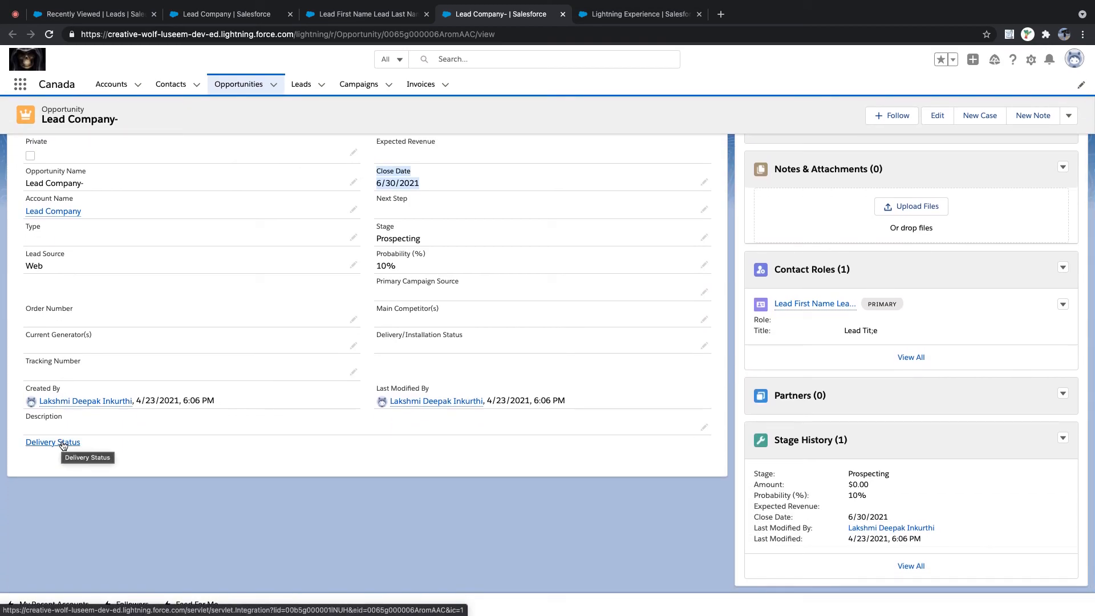
{"action": "left_click", "coordinate": [63, 444]}
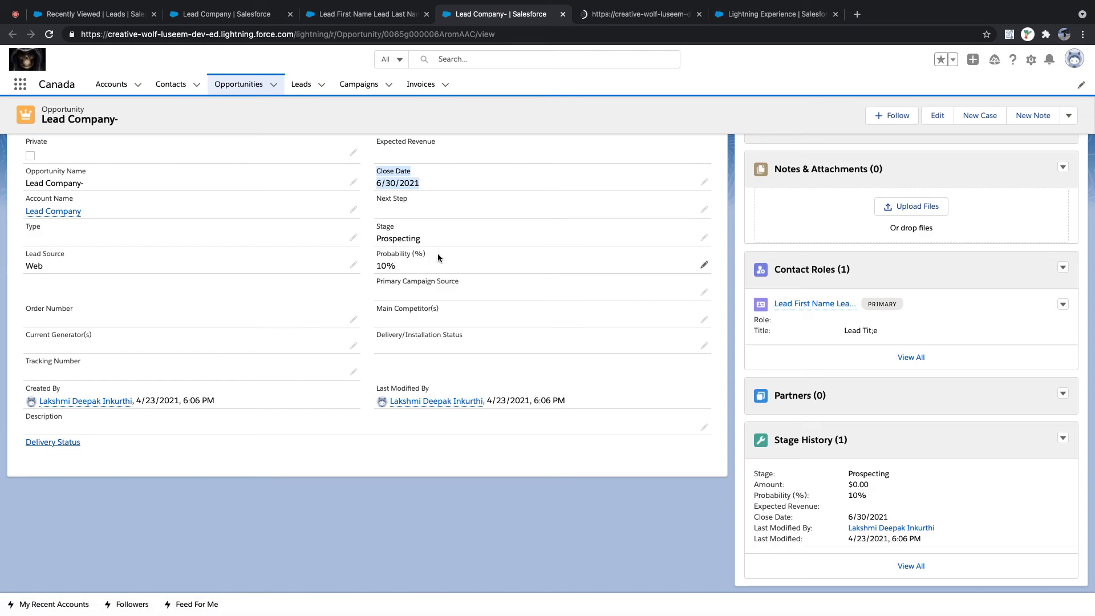
- Cancel the 'Do you want to leave this page?' prompt on the fedex.com redirect
{"action": "left_click", "coordinate": [623, 14]}
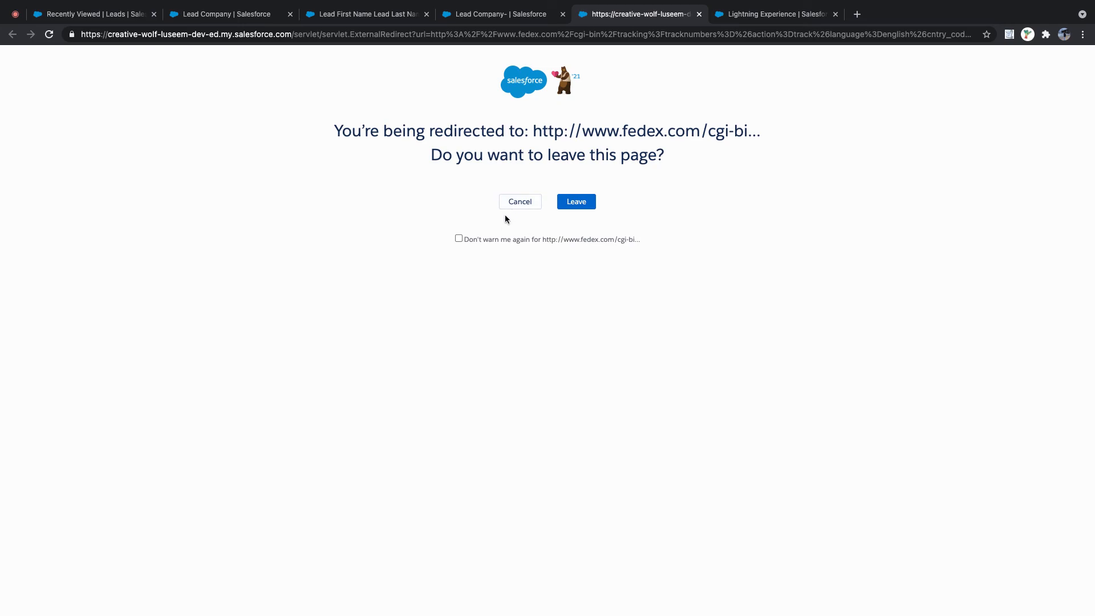
{"action": "left_click", "coordinate": [464, 239]}
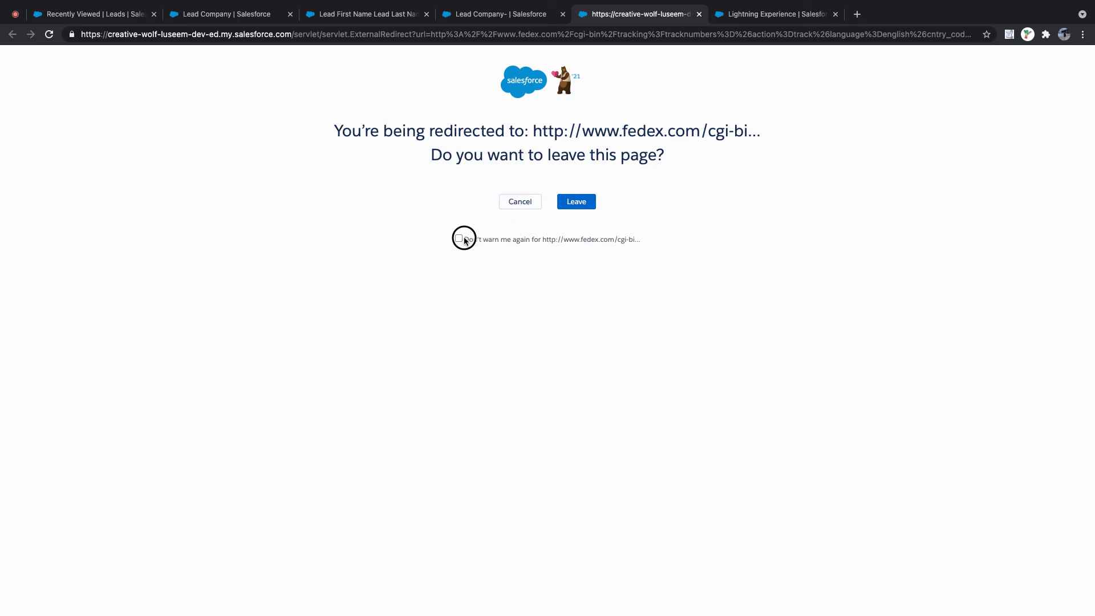
{"action": "left_click", "coordinate": [531, 206]}
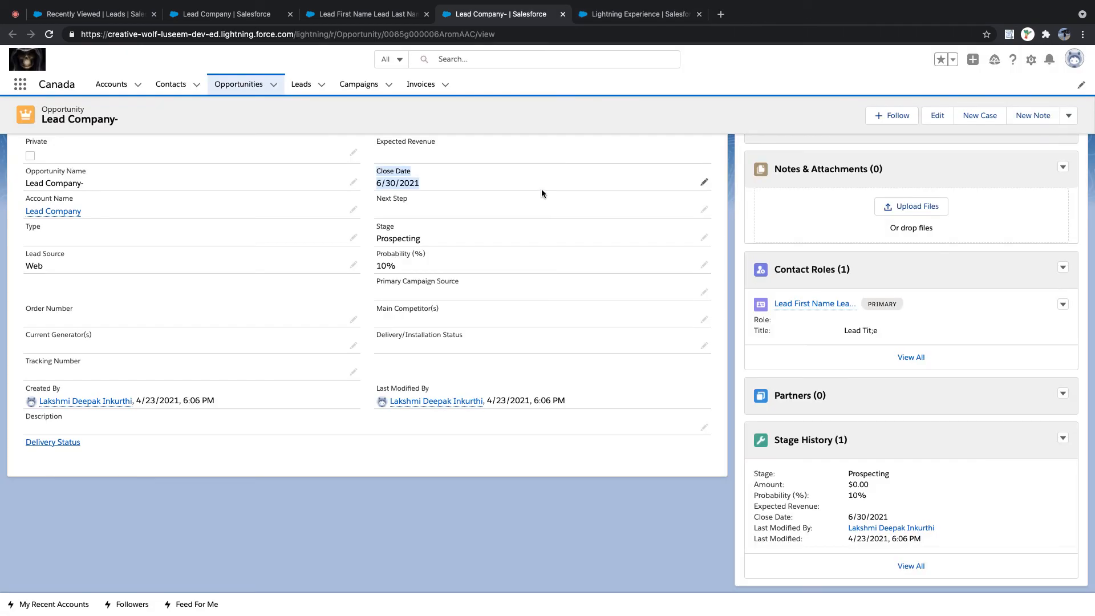
- Close the extra Lightning Experience tab and return to the Lead Company account record
{"action": "left_click", "coordinate": [700, 14]}
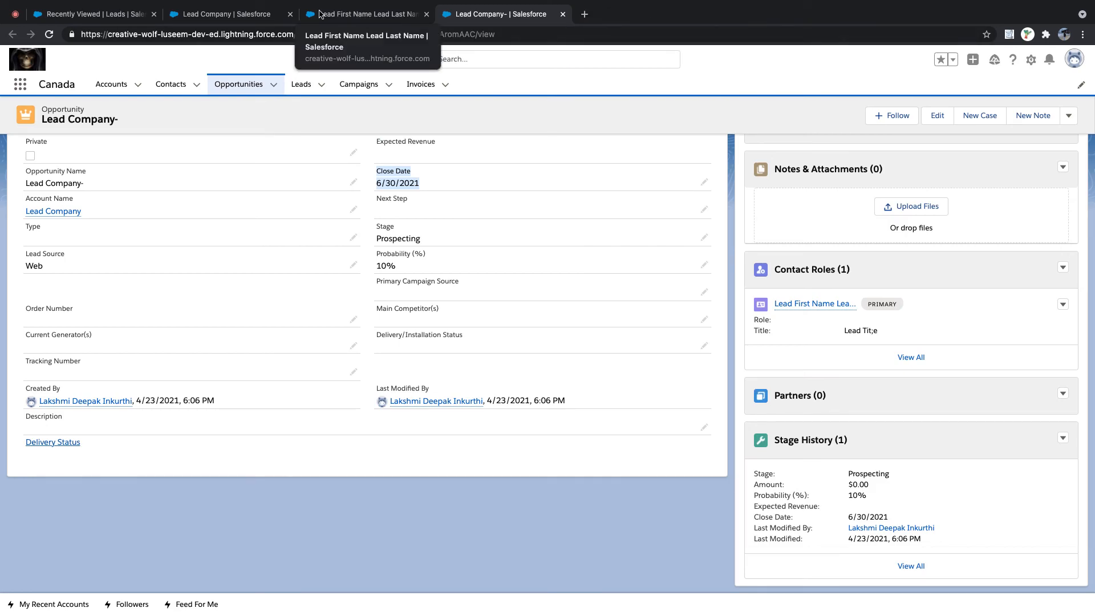
{"action": "left_click", "coordinate": [197, 16]}
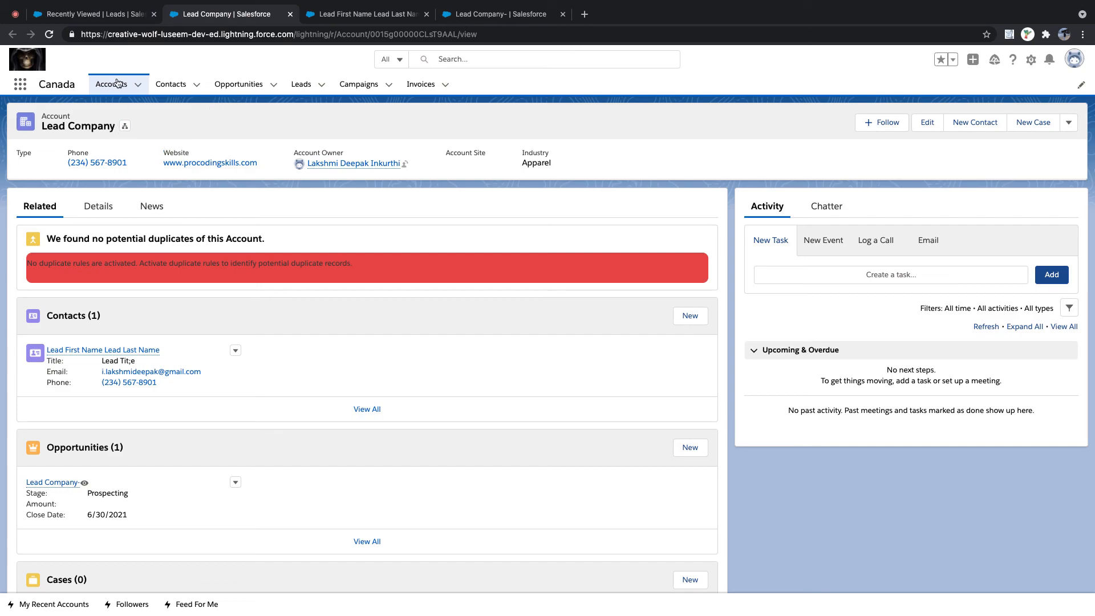
{"action": "left_click", "coordinate": [102, 15]}
{"action": "left_click", "coordinate": [197, 16]}
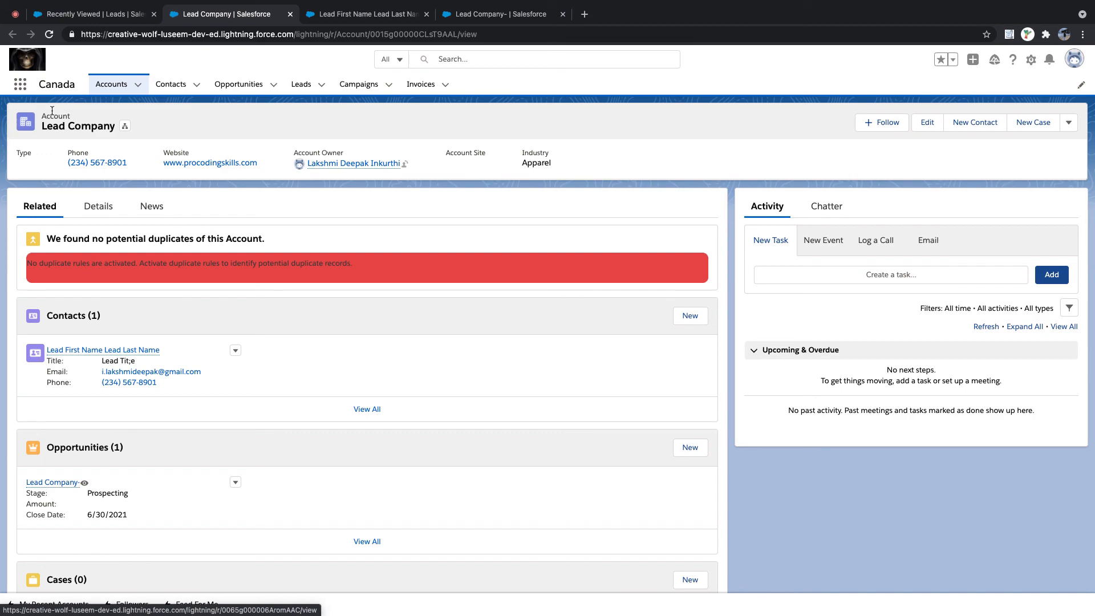
{"action": "left_click", "coordinate": [15, 14]}
- Choose Default - Logitech Webcam C925e as the Meet microphone under Settings > Audio
{"action": "left_click", "coordinate": [828, 59]}
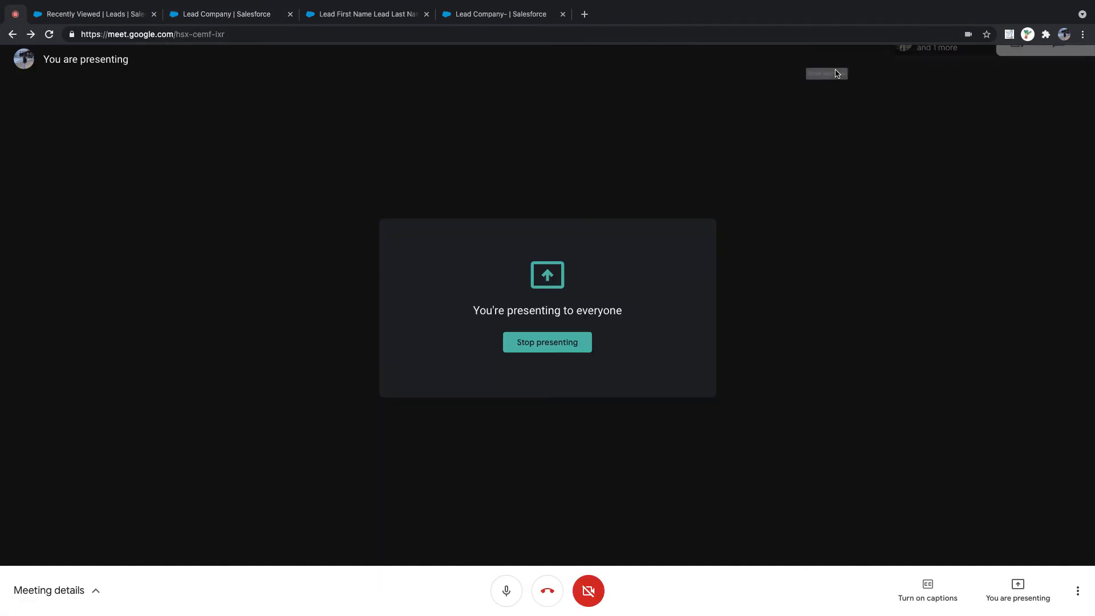
{"action": "left_click", "coordinate": [1078, 590]}
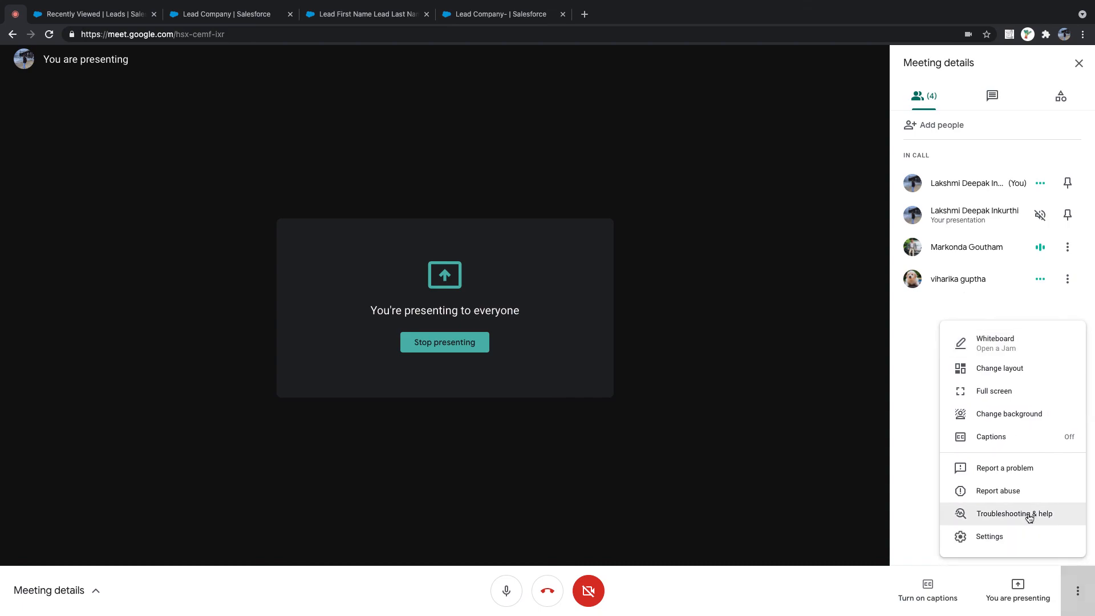
{"action": "left_click", "coordinate": [1003, 536]}
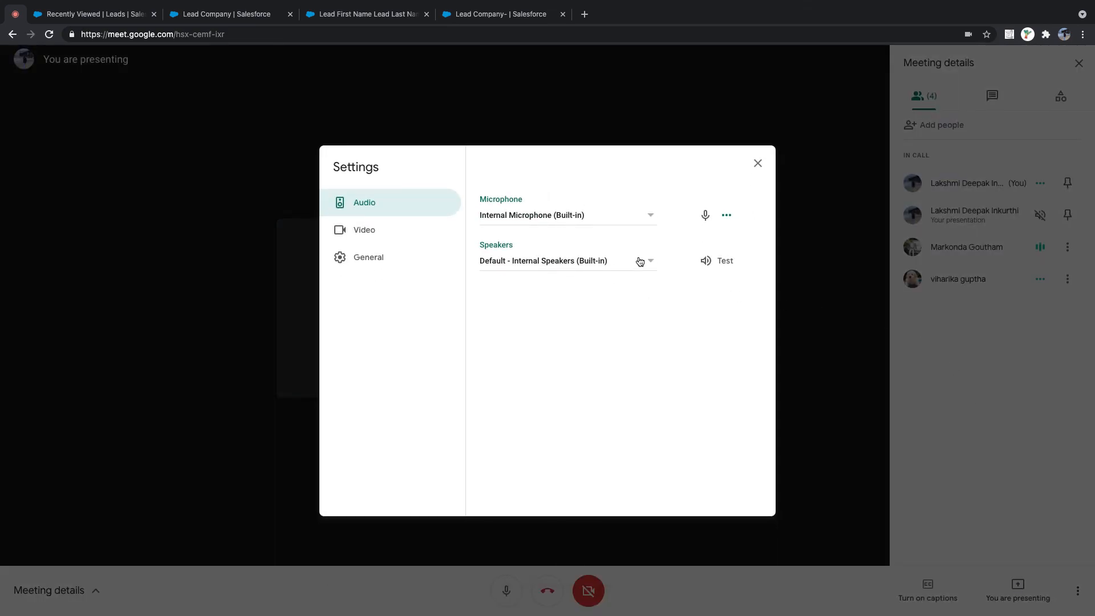
{"action": "left_click", "coordinate": [649, 217]}
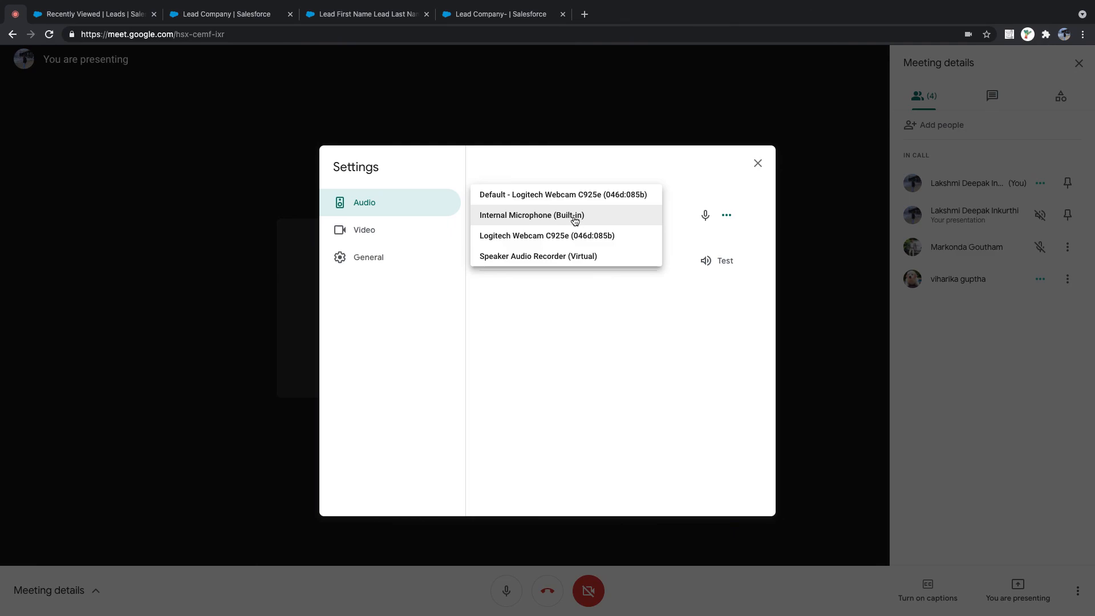
{"action": "left_click", "coordinate": [578, 196]}
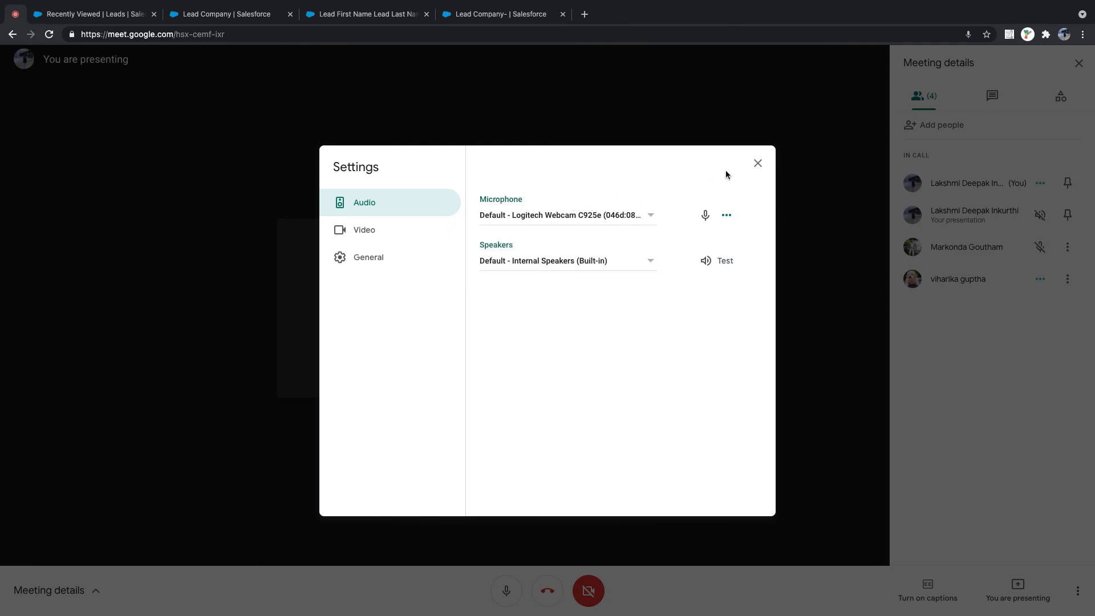
{"action": "left_click", "coordinate": [757, 163]}
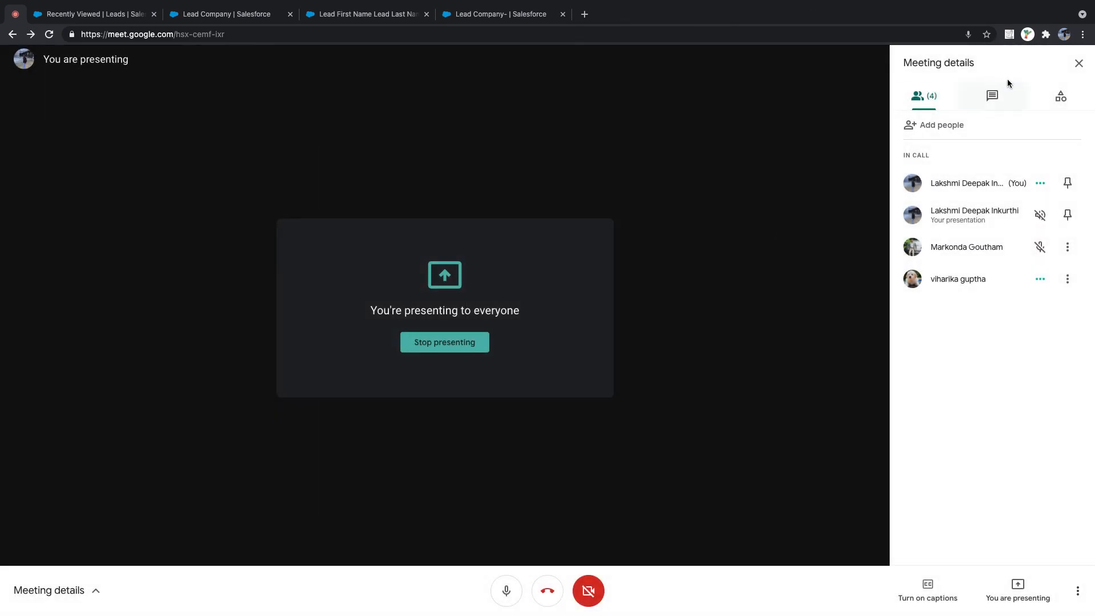
{"action": "left_click", "coordinate": [1079, 63]}
{"action": "left_click", "coordinate": [517, 16]}
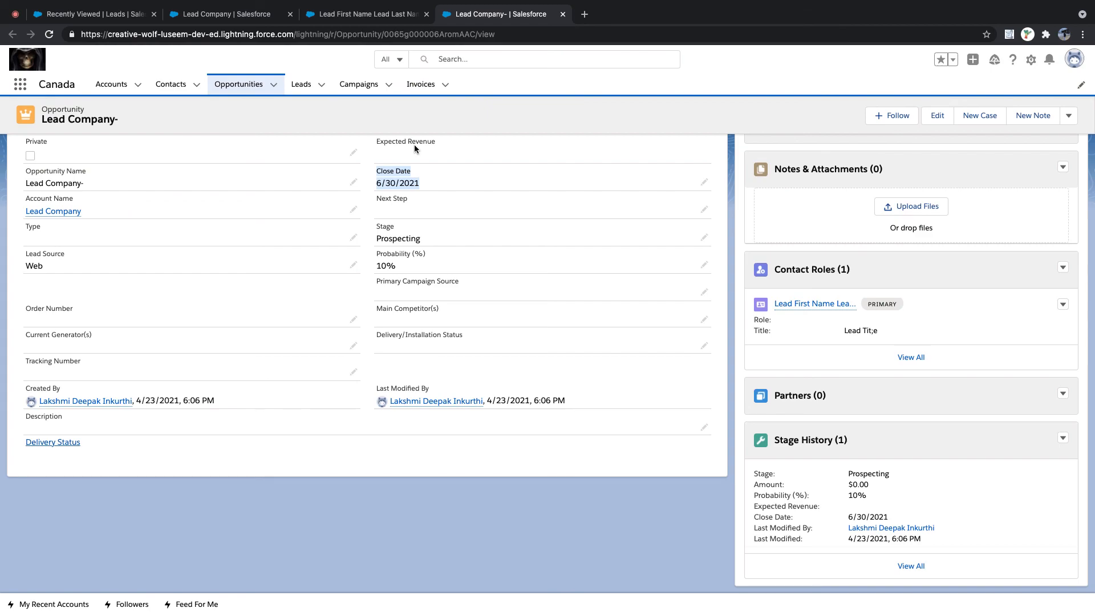
- Step through the Lead Company account and Lead First Name Lead Last Name contact, then open Leads
{"action": "scroll", "coordinate": [364, 158], "scroll_direction": "up", "scroll_amount": 1}
{"action": "scroll", "coordinate": [364, 158], "scroll_direction": "up", "scroll_amount": 3}
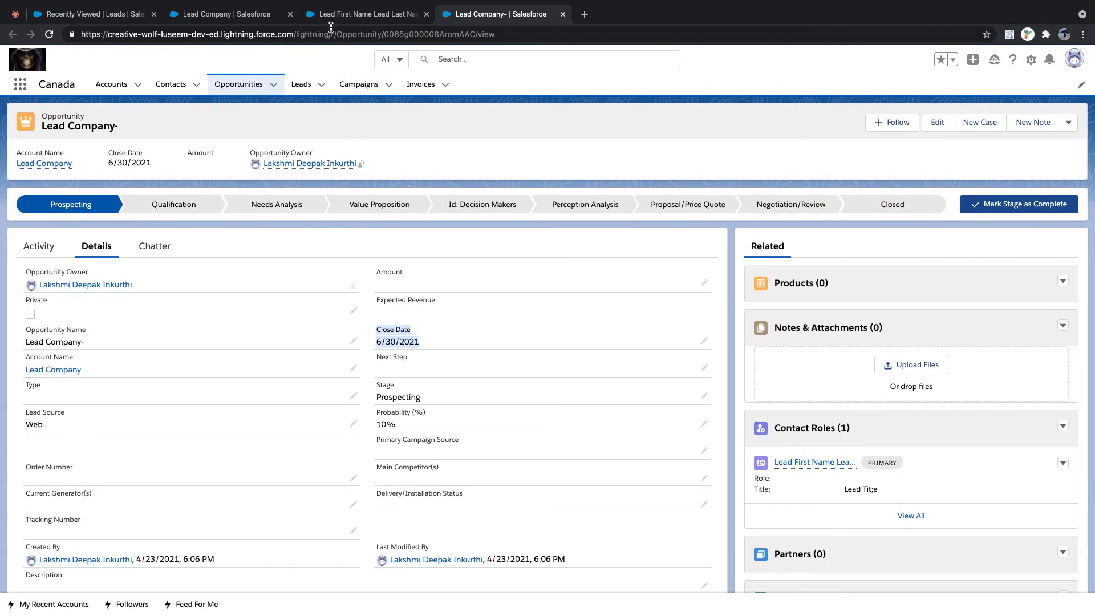
{"action": "left_click", "coordinate": [234, 22]}
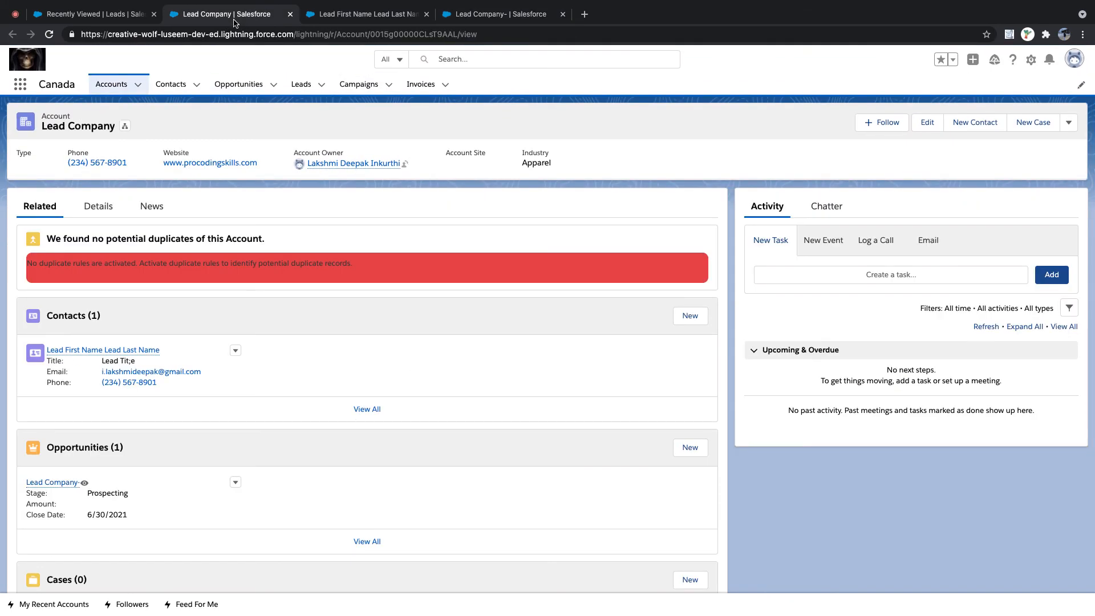
{"action": "left_click", "coordinate": [353, 17]}
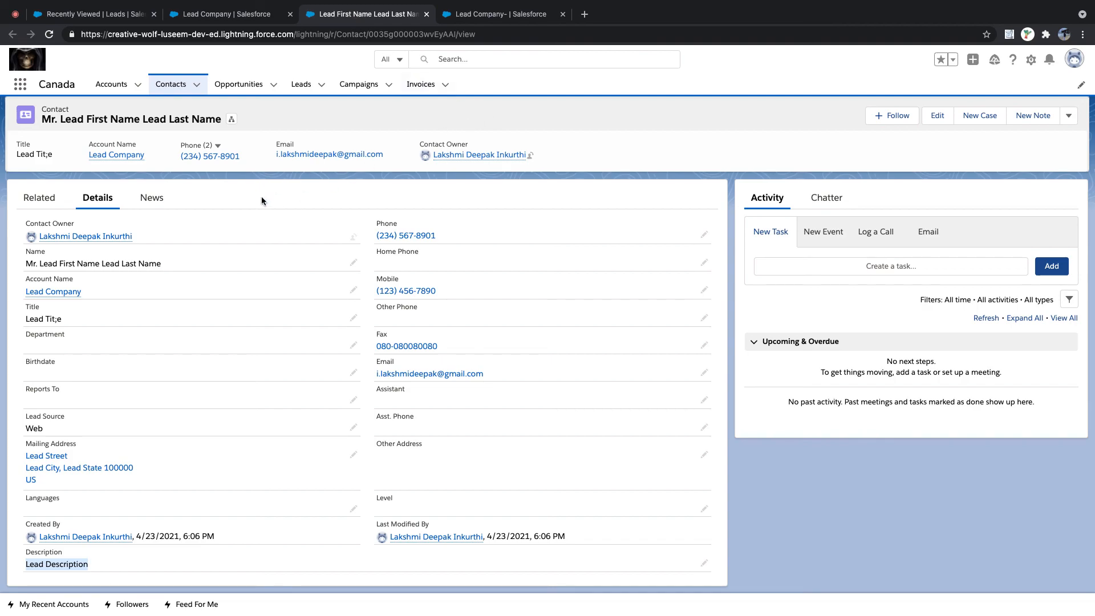
{"action": "left_click", "coordinate": [301, 84]}
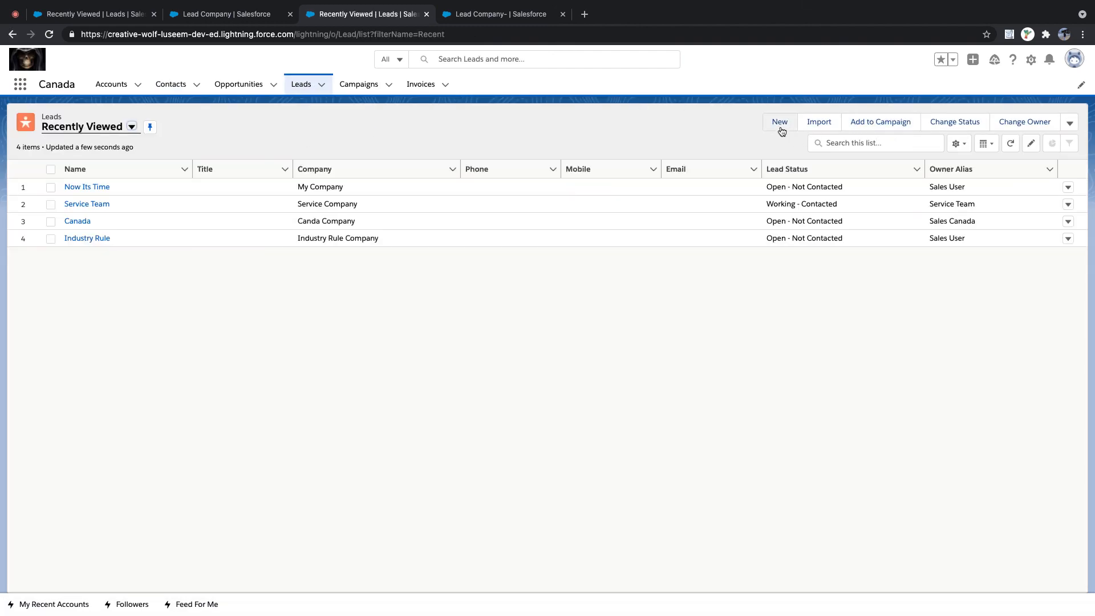
- Open a New Lead form with 'Assign using active assignment rule' ticked
{"action": "left_click", "coordinate": [780, 123]}
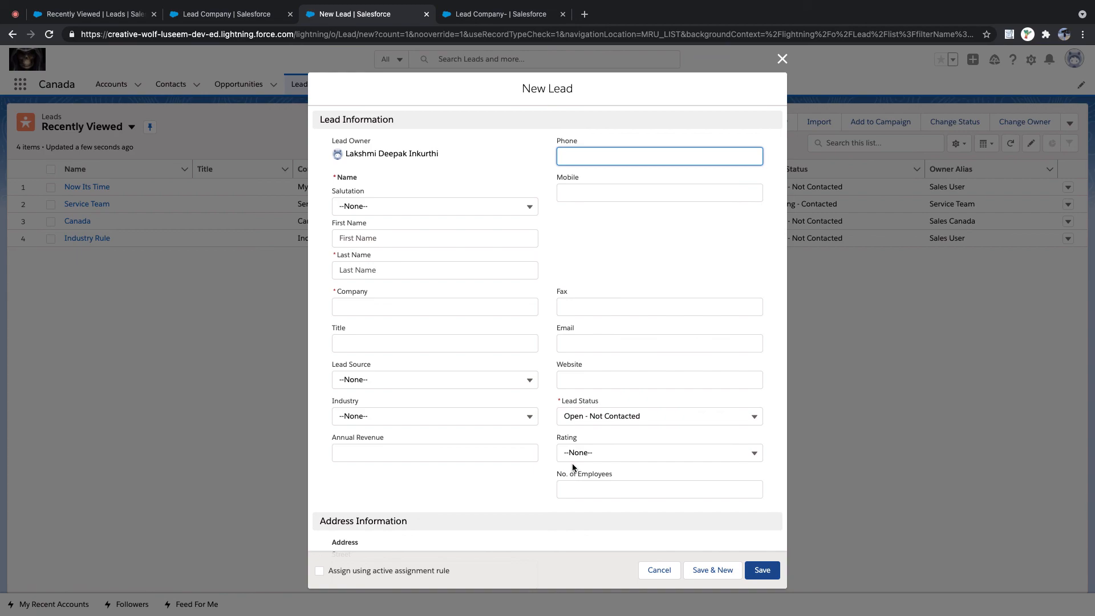
{"action": "left_click", "coordinate": [320, 571]}
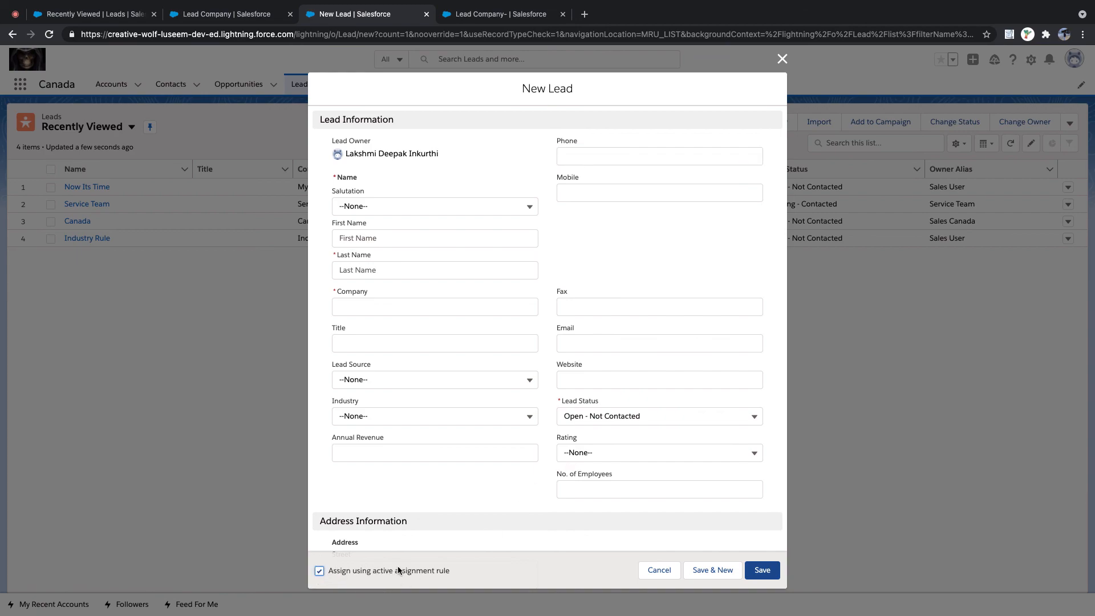
{"action": "left_click_drag", "start_coordinate": [463, 570], "coordinate": [326, 573]}
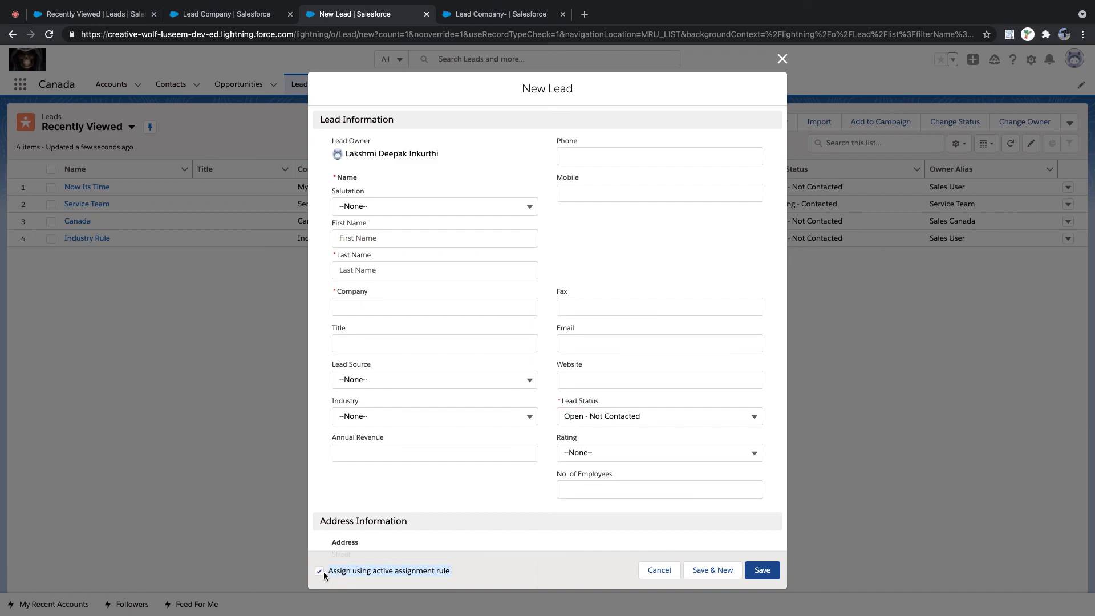